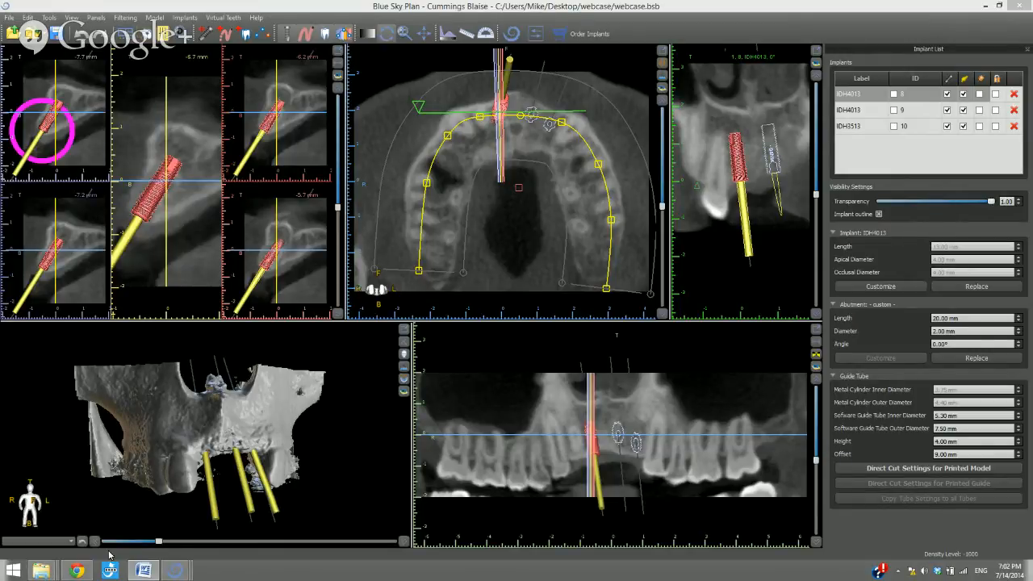
- Try to load the scan by opening the DICOM file Sky, Blue (10) from the Sky, Blue_FullScan folder in Blue Sky Plan
{"action": "mouse_move", "coordinate": [86, 574]}
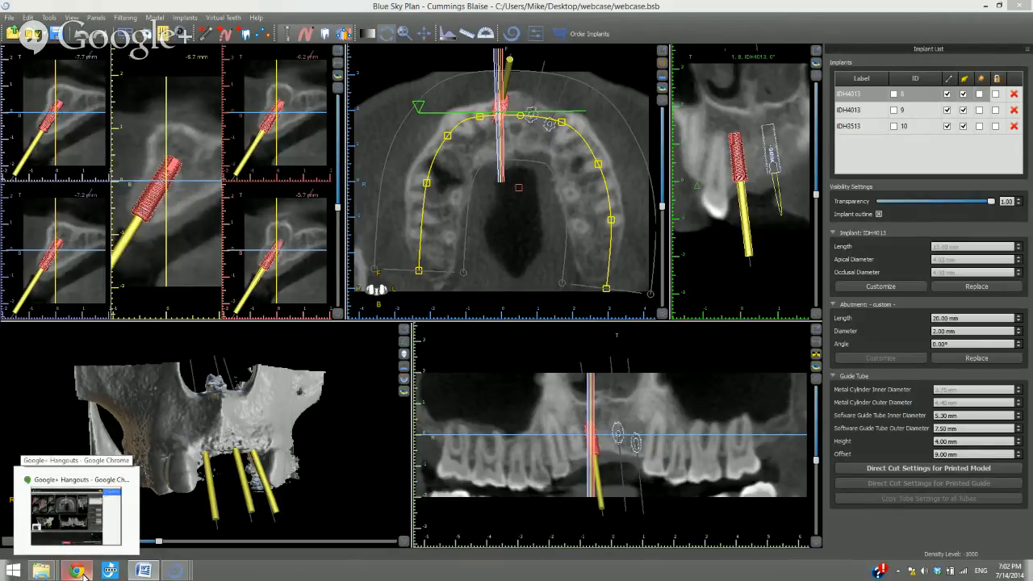
{"action": "mouse_move", "coordinate": [53, 576]}
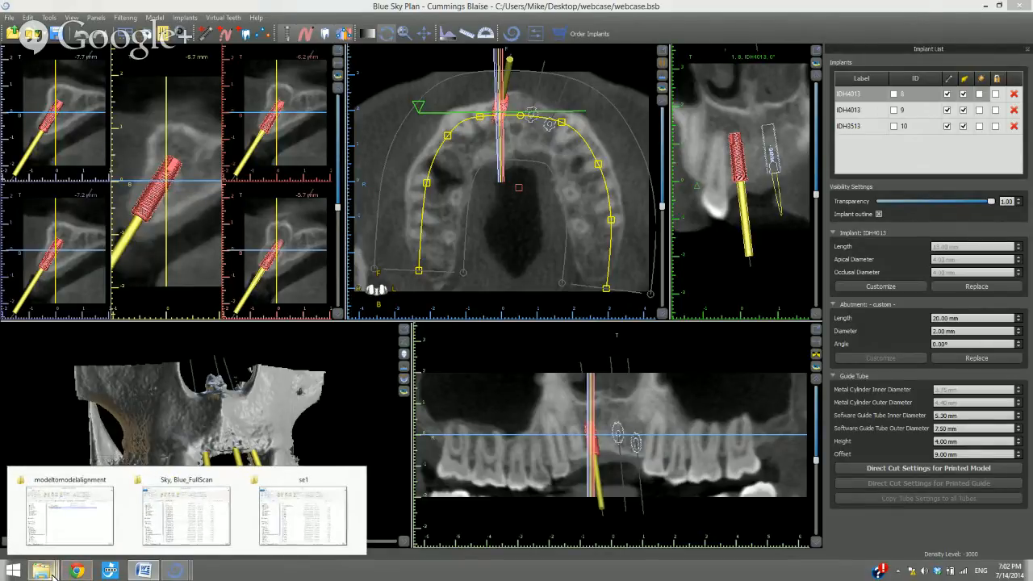
{"action": "left_click", "coordinate": [216, 528]}
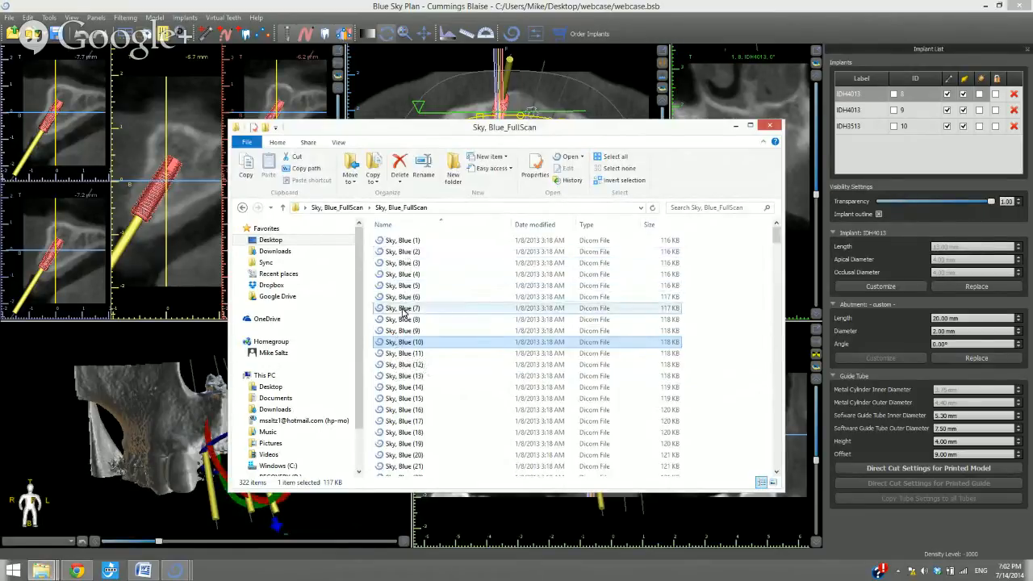
{"action": "right_click", "coordinate": [406, 344]}
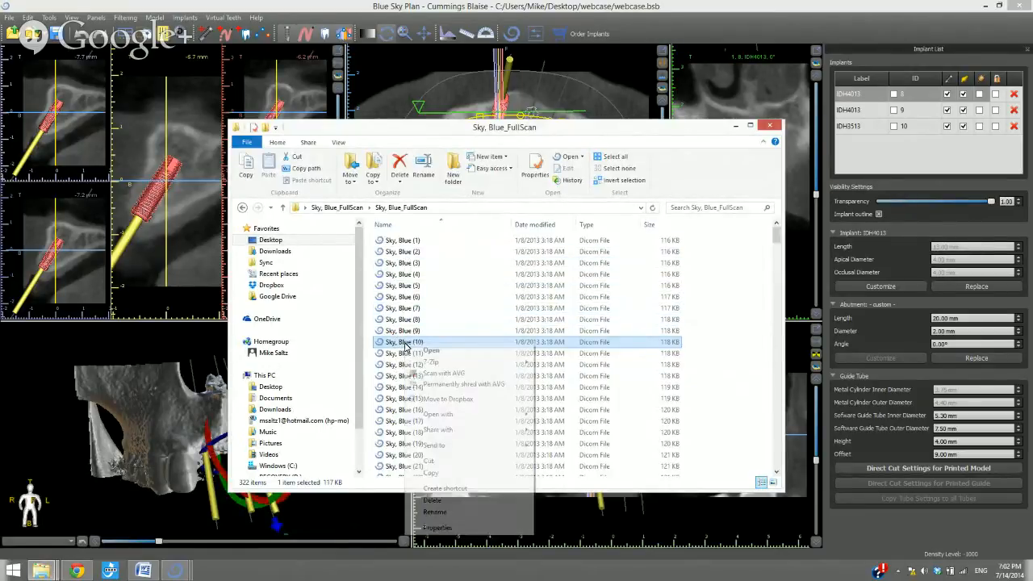
{"action": "double_click", "coordinate": [399, 343]}
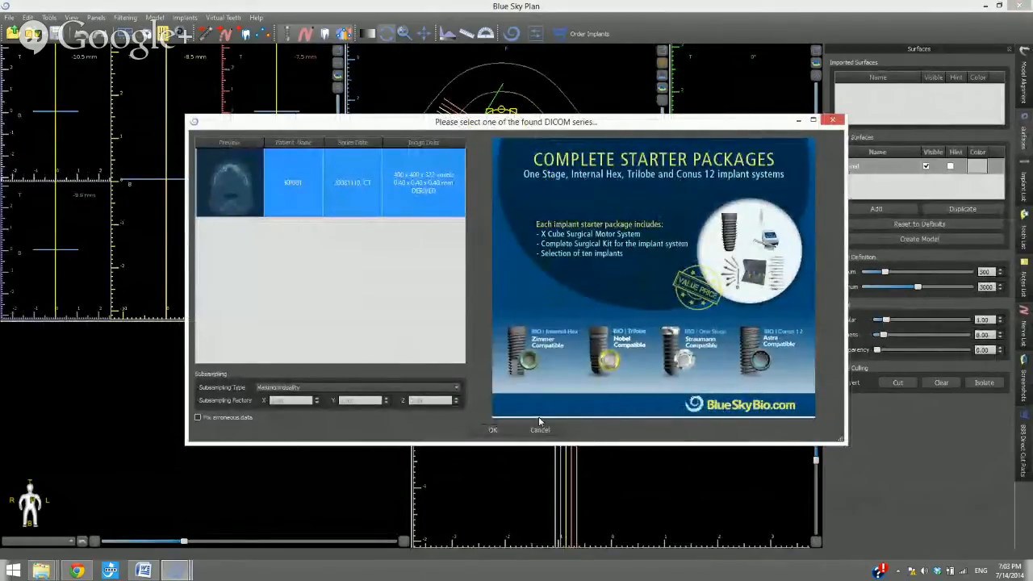
{"action": "left_click", "coordinate": [492, 429]}
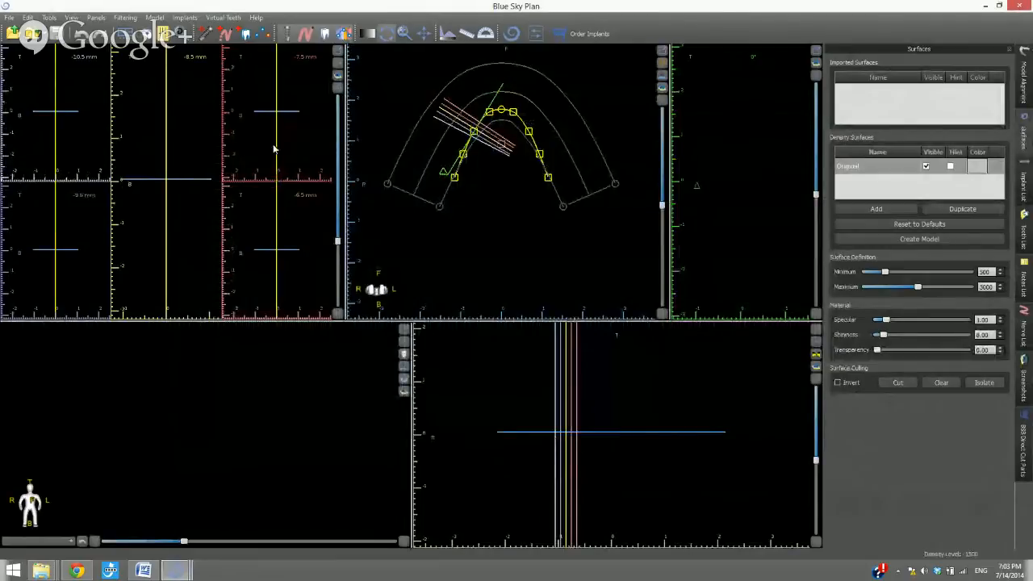
- Load the DICOM data from the archive Sky, Blue_FullScan.zip on the Desktop
{"action": "left_click", "coordinate": [9, 18]}
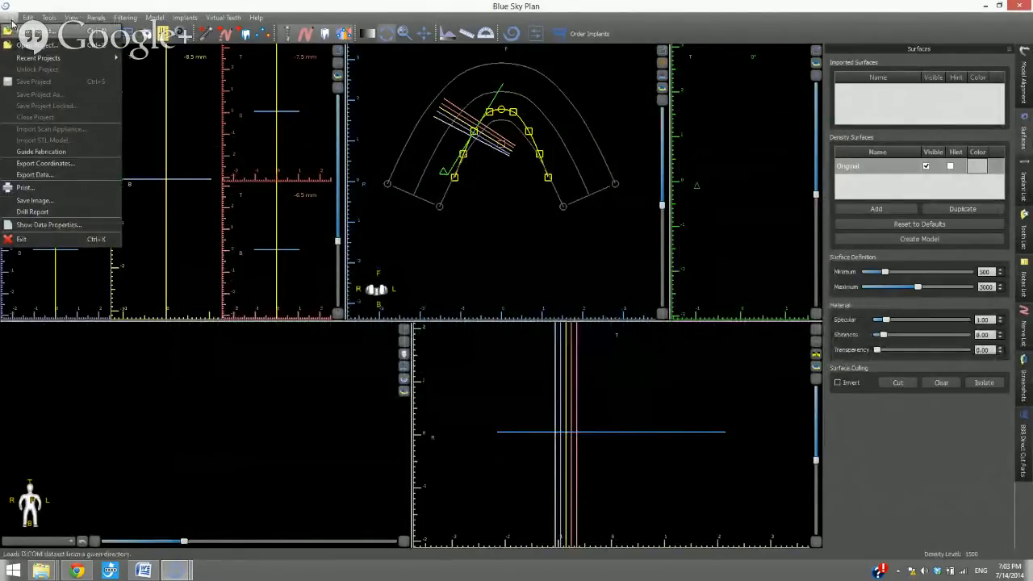
{"action": "left_click", "coordinate": [18, 31]}
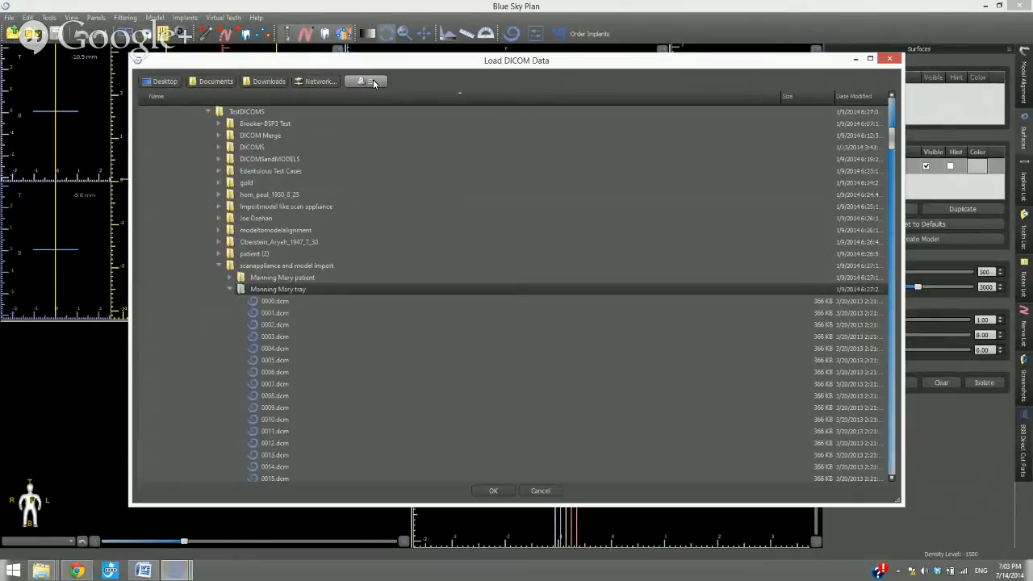
{"action": "left_click", "coordinate": [165, 81]}
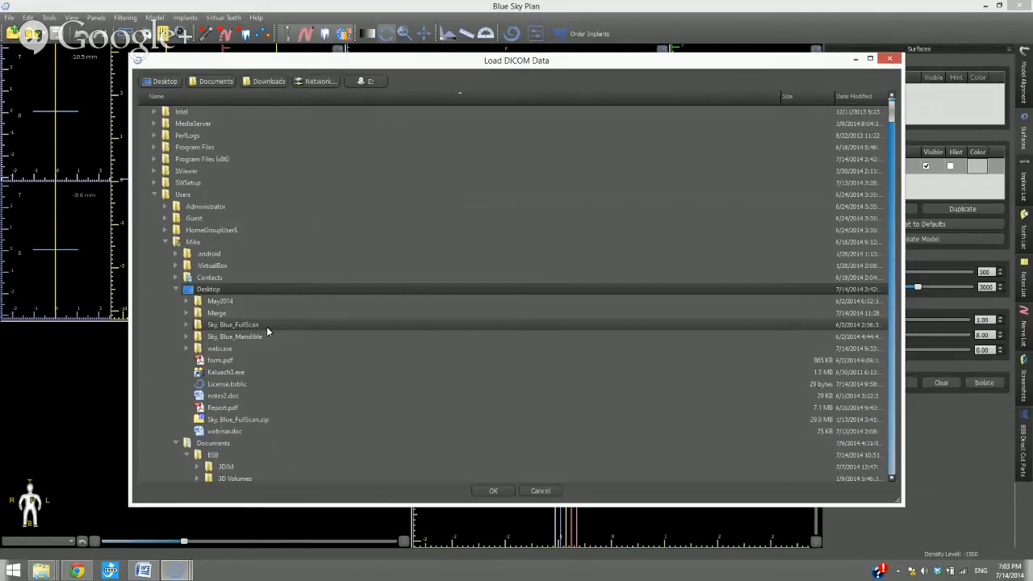
{"action": "left_click", "coordinate": [242, 420]}
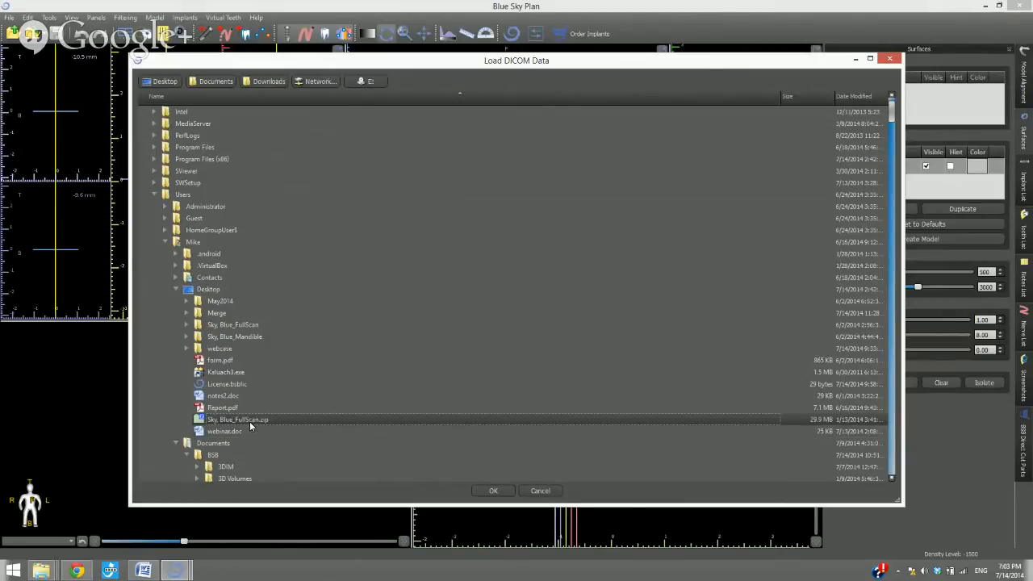
{"action": "scroll", "coordinate": [251, 420], "scroll_direction": "down", "scroll_amount": 1}
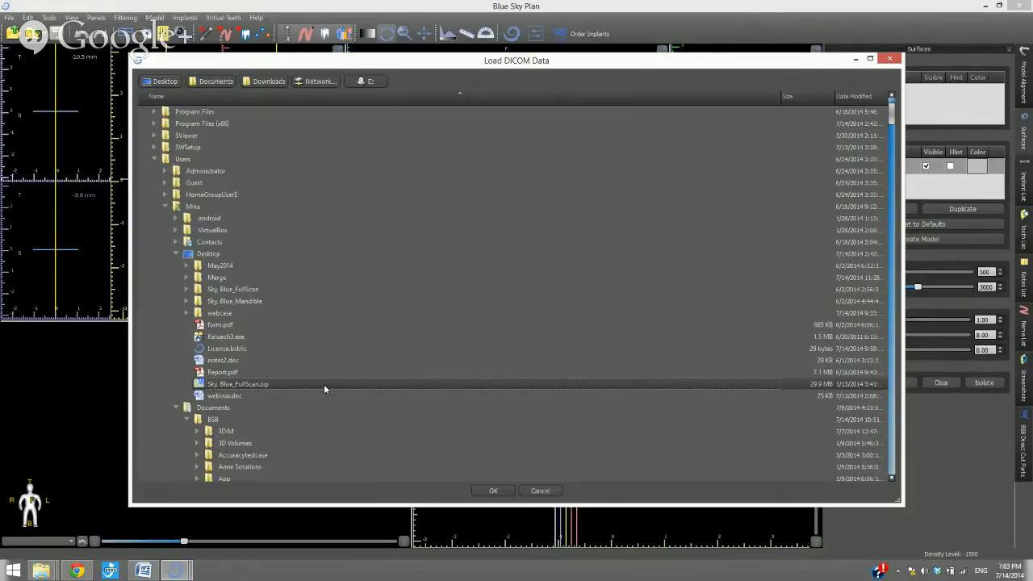
{"action": "left_click", "coordinate": [492, 490]}
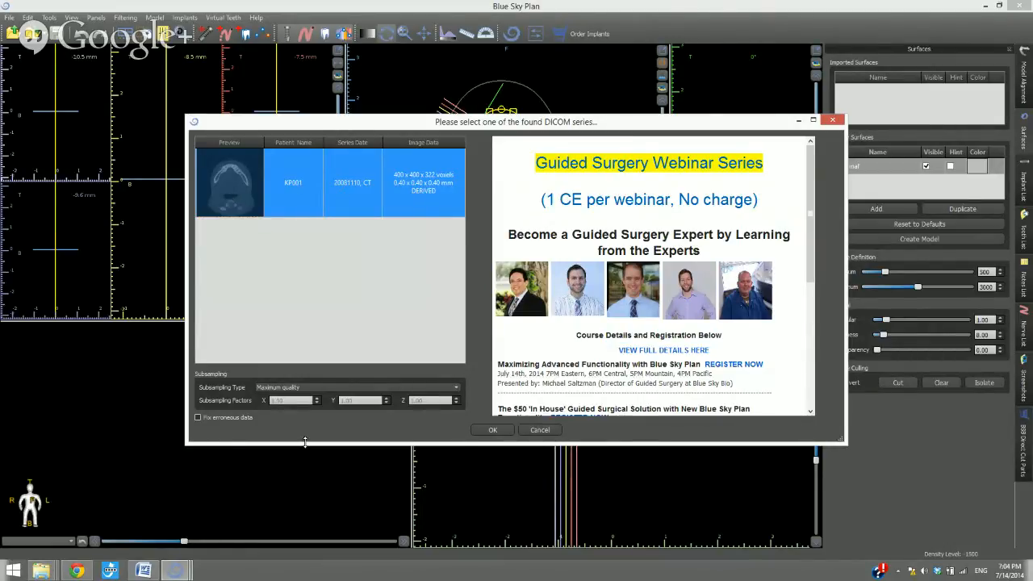
- Review the subsampling types, keep Maximum quality and import the found DICOM series
{"action": "left_click", "coordinate": [498, 433]}
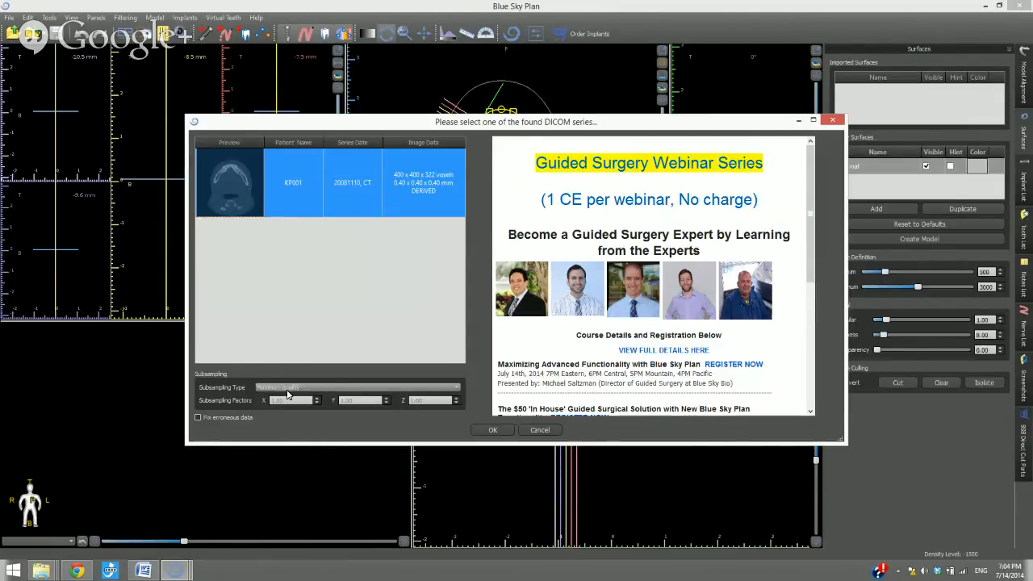
{"action": "left_click", "coordinate": [286, 392]}
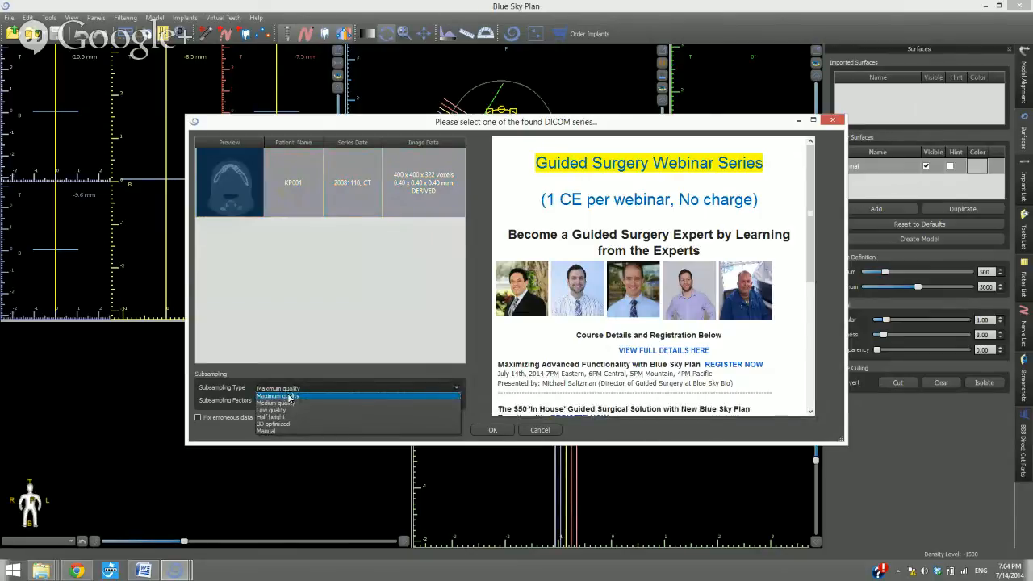
{"action": "left_click", "coordinate": [281, 397]}
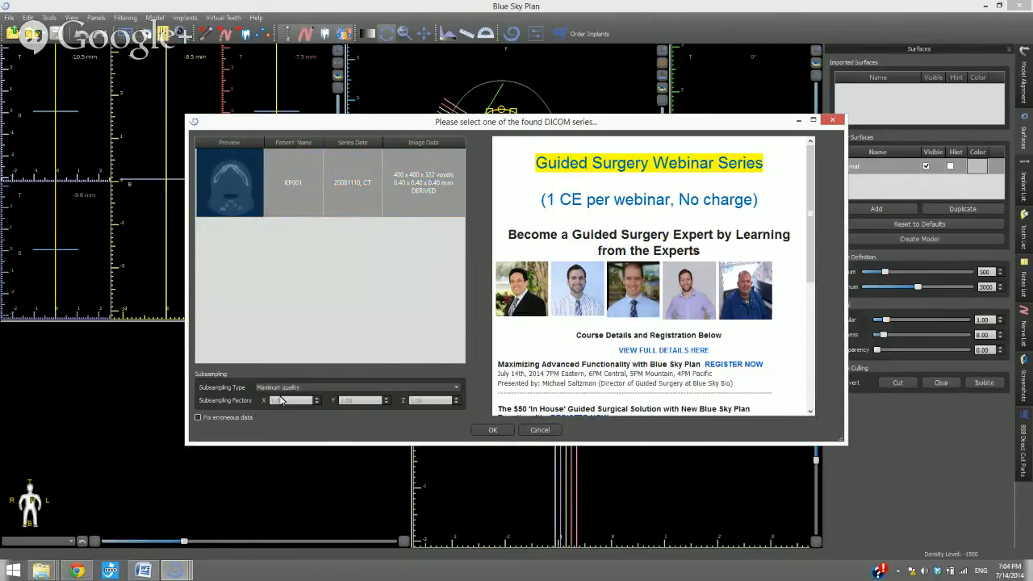
{"action": "left_click", "coordinate": [284, 390]}
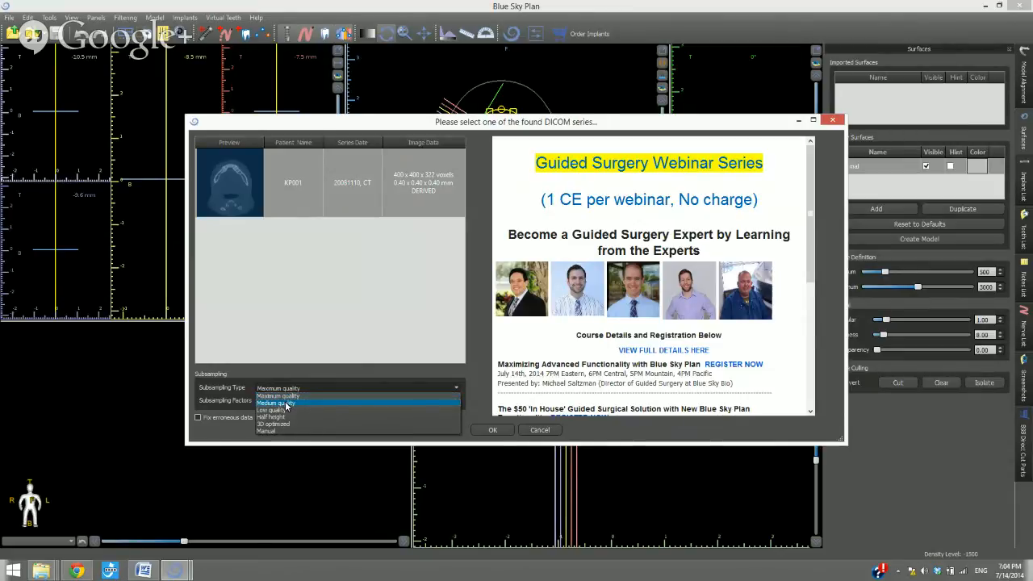
{"action": "left_click", "coordinate": [286, 397]}
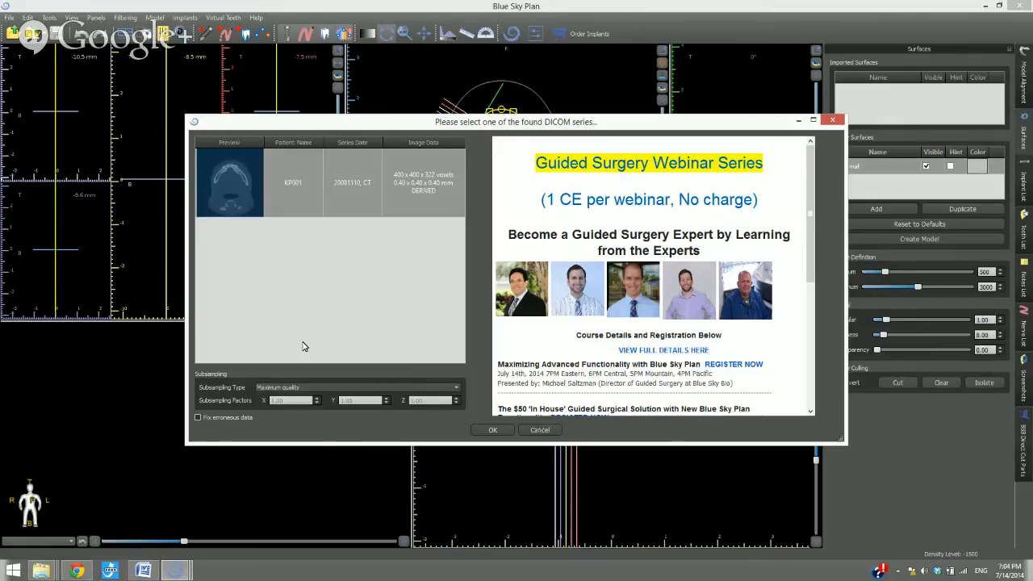
{"action": "left_click", "coordinate": [289, 388]}
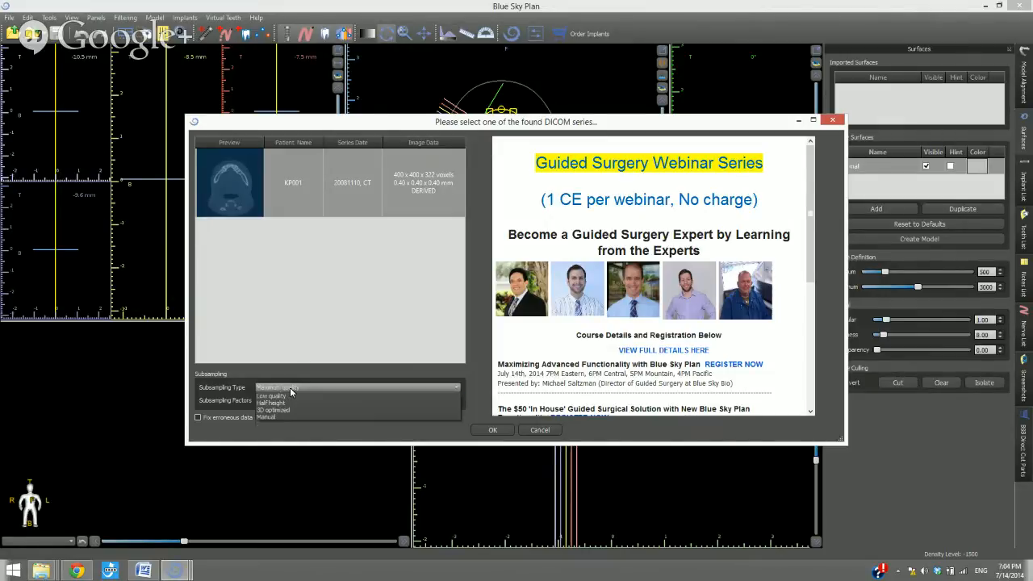
{"action": "left_click", "coordinate": [292, 391]}
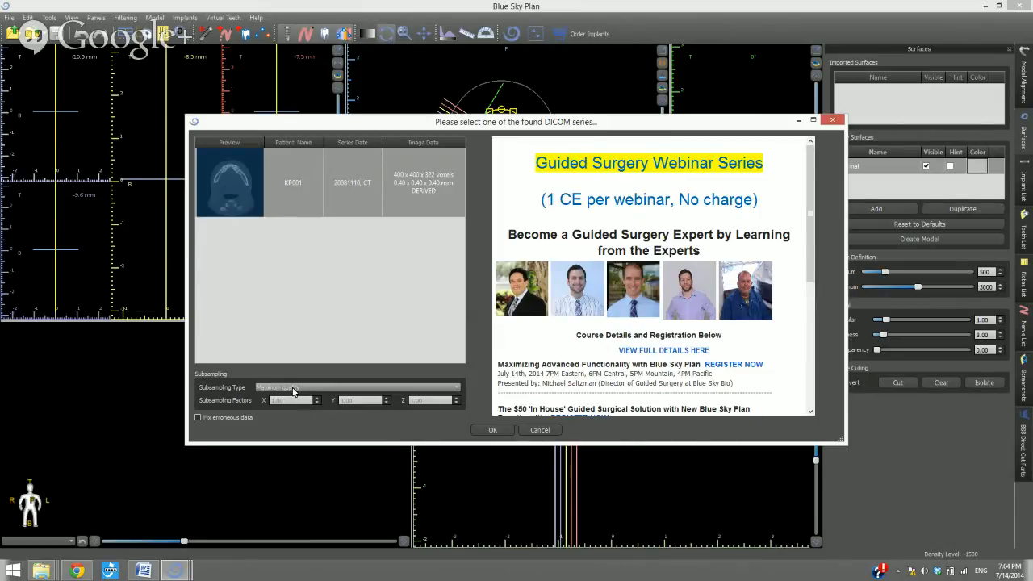
{"action": "left_click", "coordinate": [291, 391]}
{"action": "left_click", "coordinate": [292, 392]}
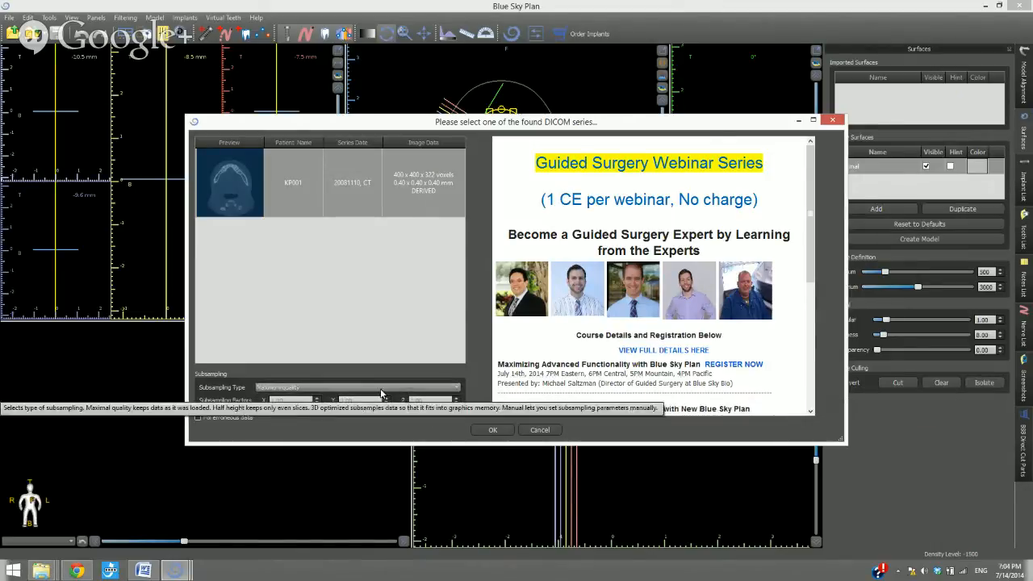
{"action": "left_click", "coordinate": [492, 431]}
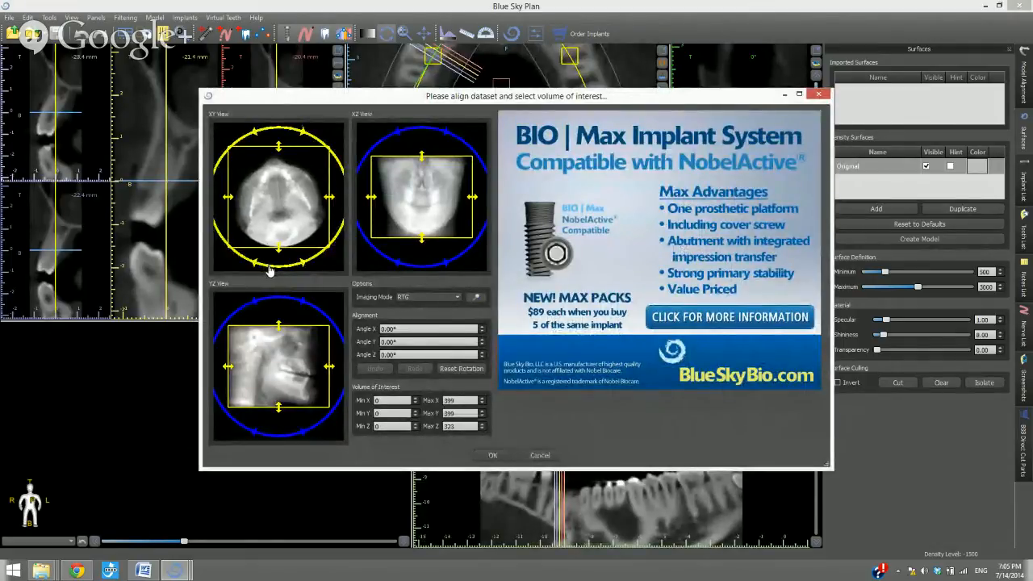
- Crop the volume of interest to about Y 21 to 281 and Z 0 to 228, and accept the dataset alignment
{"action": "left_click_drag", "start_coordinate": [266, 273], "coordinate": [263, 275]}
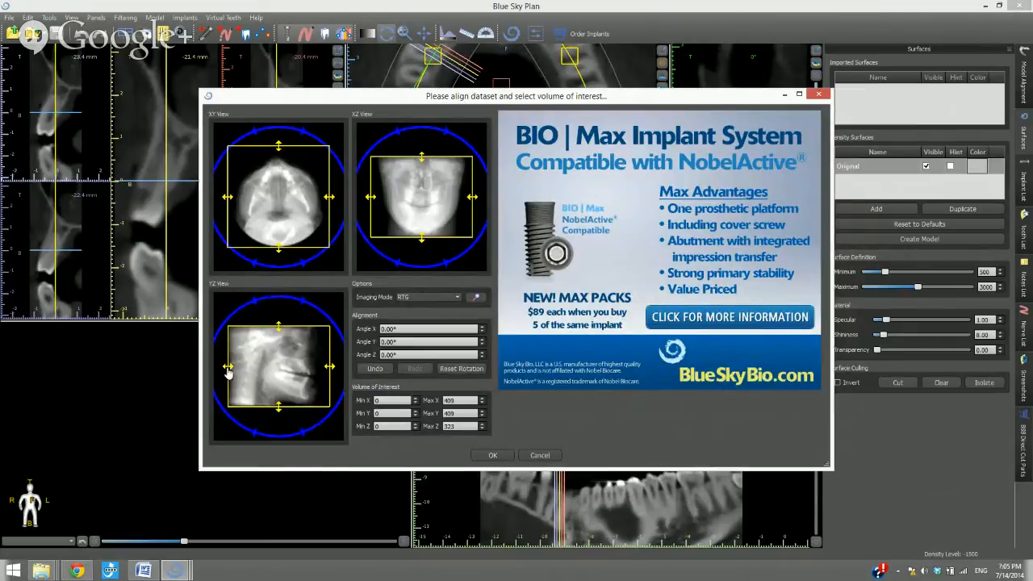
{"action": "left_click_drag", "start_coordinate": [228, 369], "coordinate": [259, 378]}
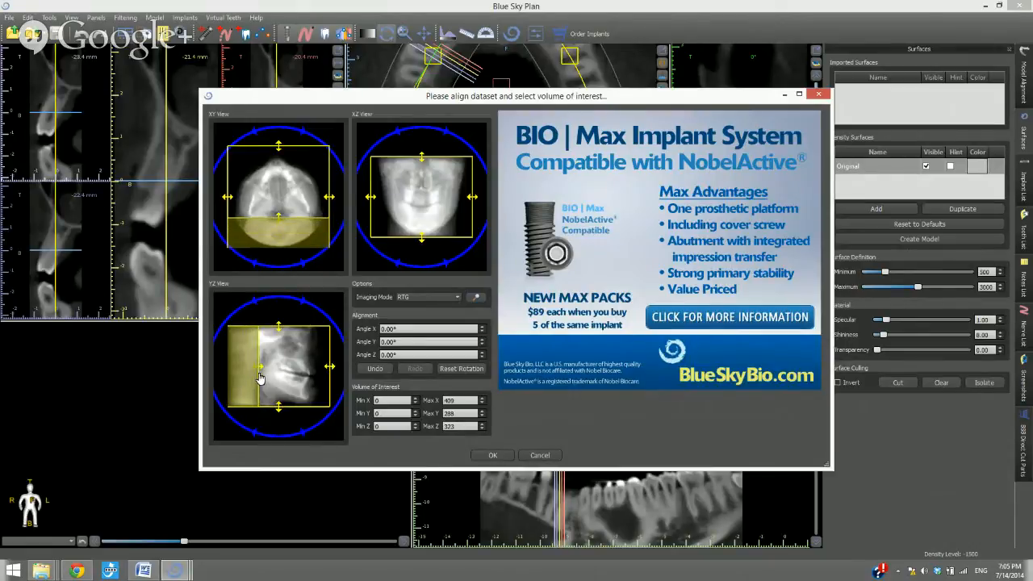
{"action": "left_click_drag", "start_coordinate": [279, 328], "coordinate": [280, 359]}
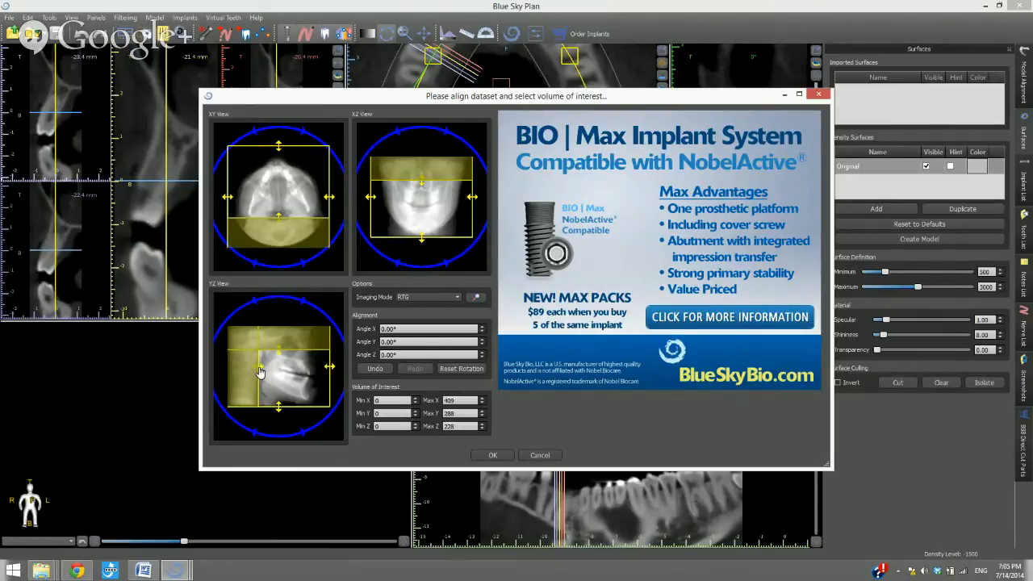
{"action": "left_click_drag", "start_coordinate": [259, 370], "coordinate": [261, 371]}
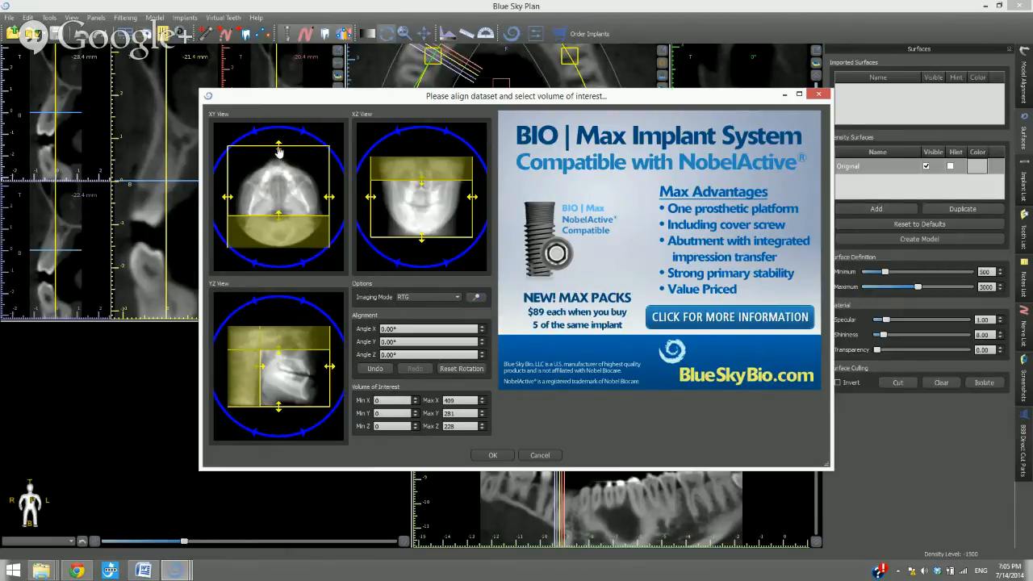
{"action": "left_click_drag", "start_coordinate": [278, 152], "coordinate": [279, 159]}
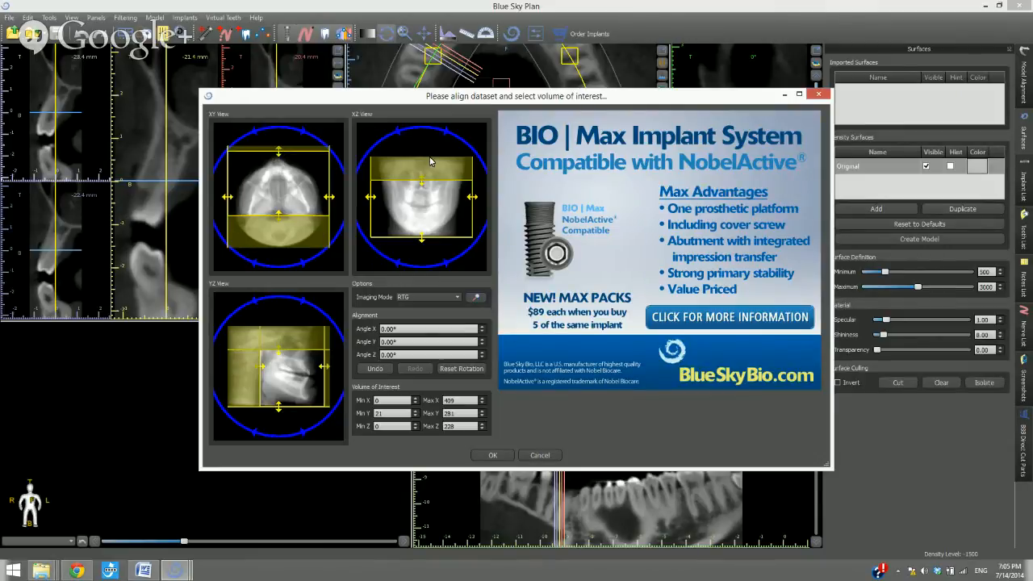
{"action": "left_click", "coordinate": [490, 455]}
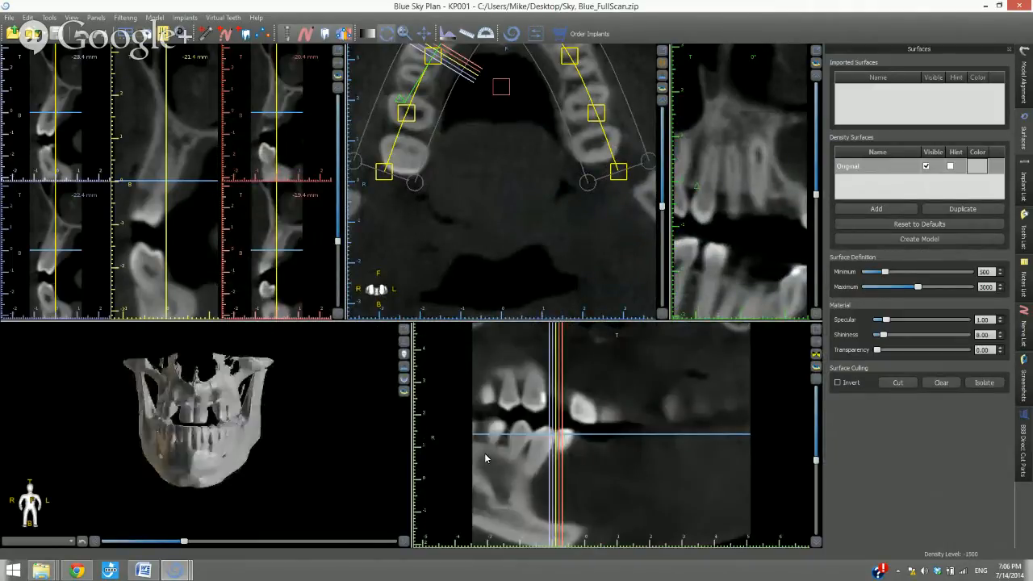
- Examine the 3D model of both jaws from the front and from the side
{"action": "left_click_drag", "start_coordinate": [206, 477], "coordinate": [282, 476]}
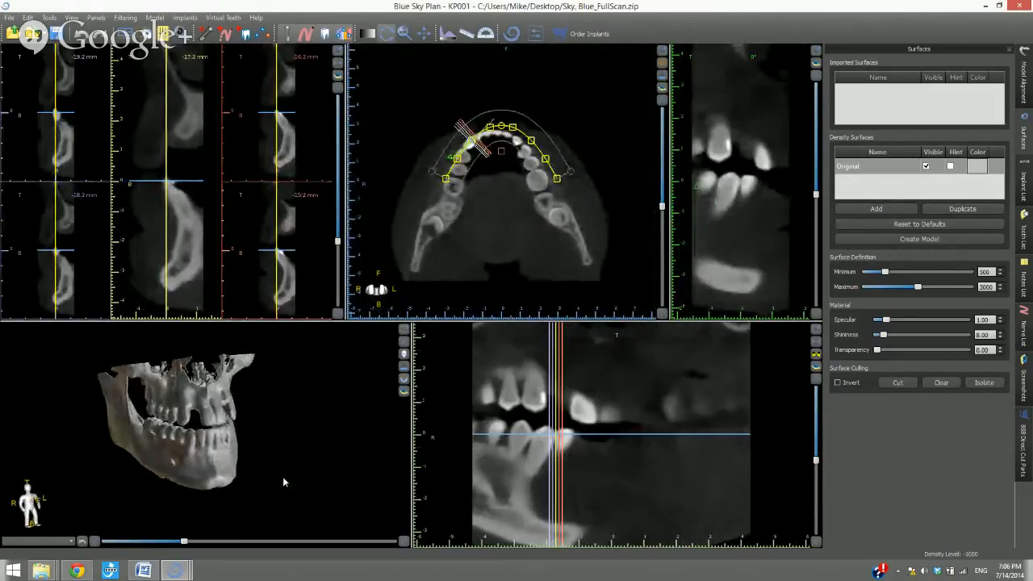
{"action": "left_click_drag", "start_coordinate": [164, 472], "coordinate": [201, 460]}
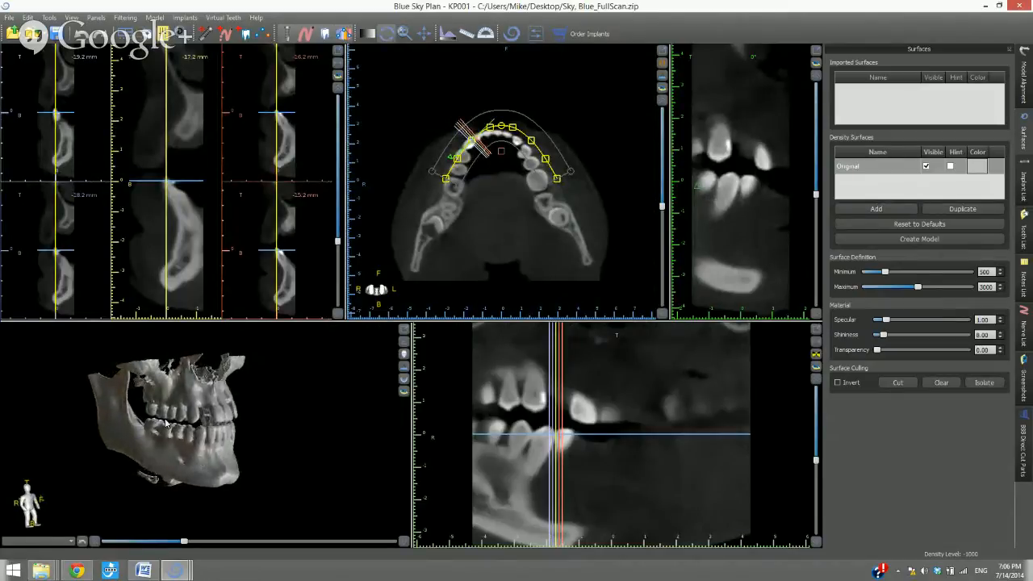
{"action": "left_click_drag", "start_coordinate": [227, 472], "coordinate": [201, 476]}
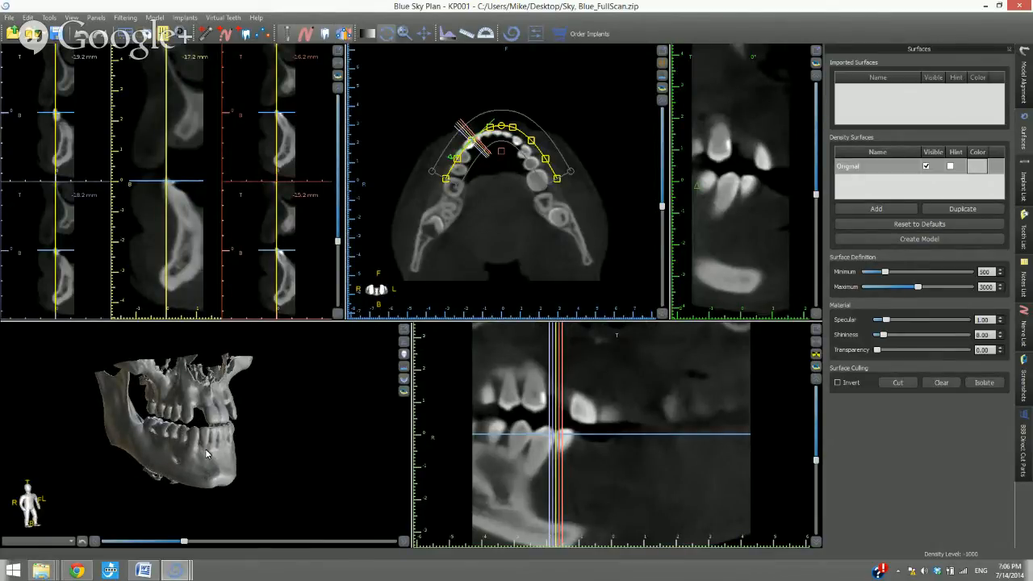
{"action": "left_click_drag", "start_coordinate": [206, 454], "coordinate": [201, 455]}
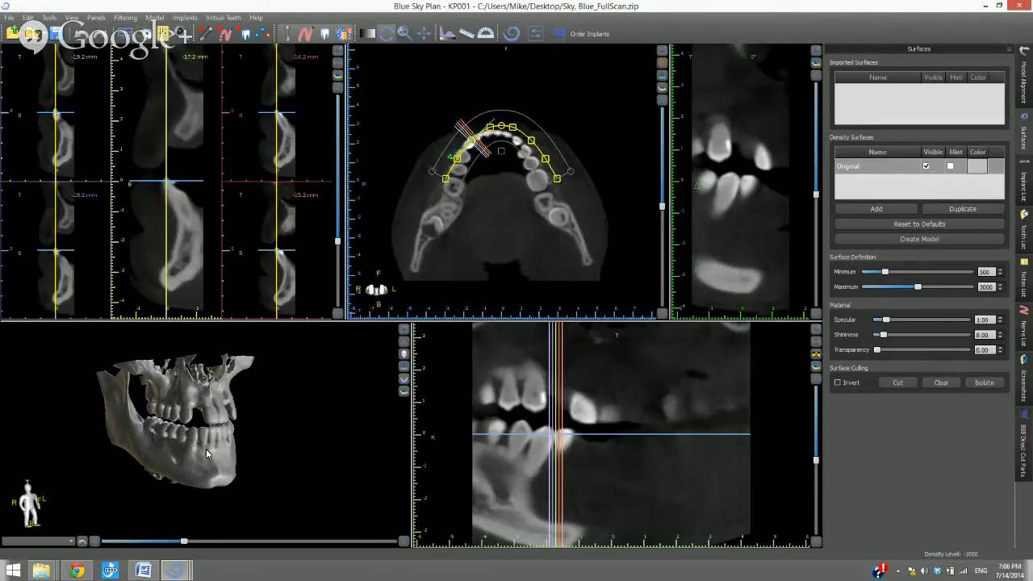
{"action": "left_click_drag", "start_coordinate": [206, 451], "coordinate": [202, 449]}
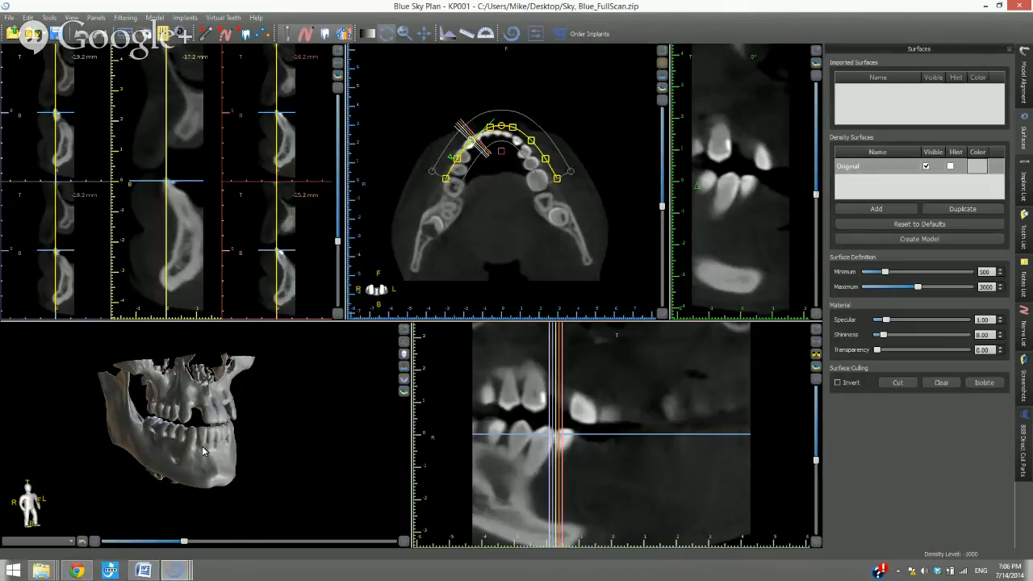
{"action": "key", "text": "alt+Tab"}
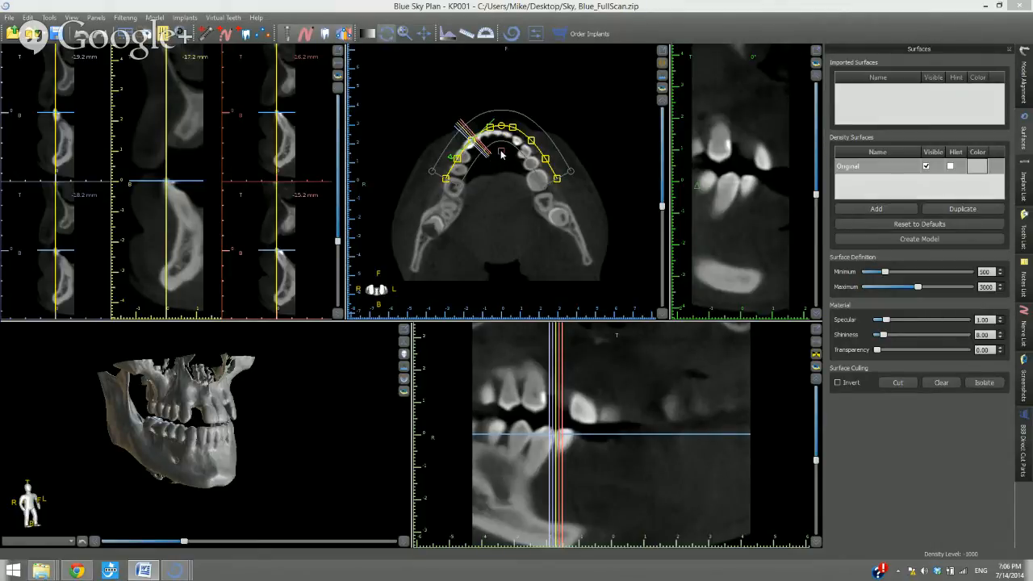
- Shift the panoramic curve onto the lower front teeth and extend its patient-left side through the molars to the back of the jaw
{"action": "left_click_drag", "start_coordinate": [501, 153], "coordinate": [501, 157]}
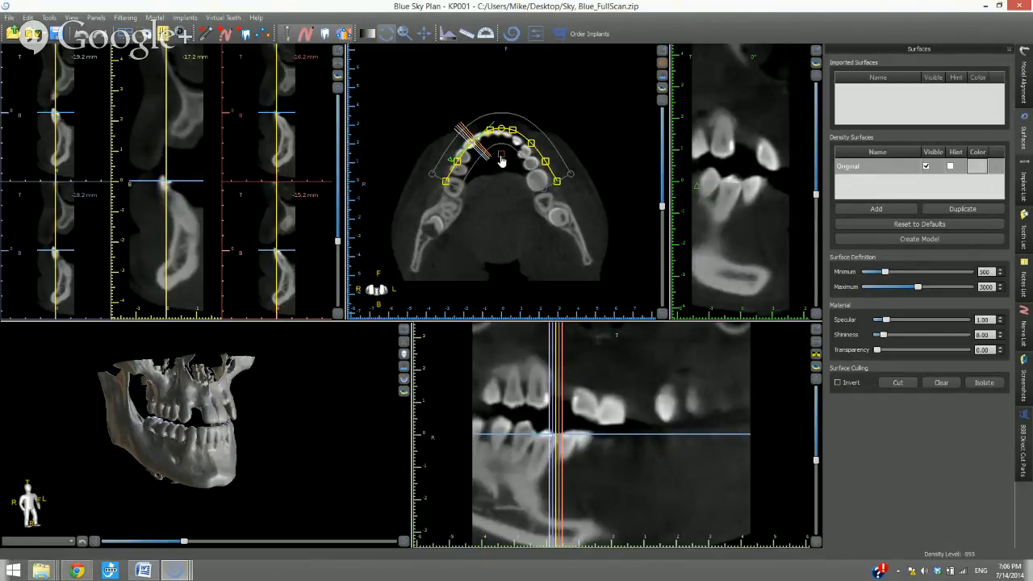
{"action": "left_click_drag", "start_coordinate": [502, 159], "coordinate": [500, 163]}
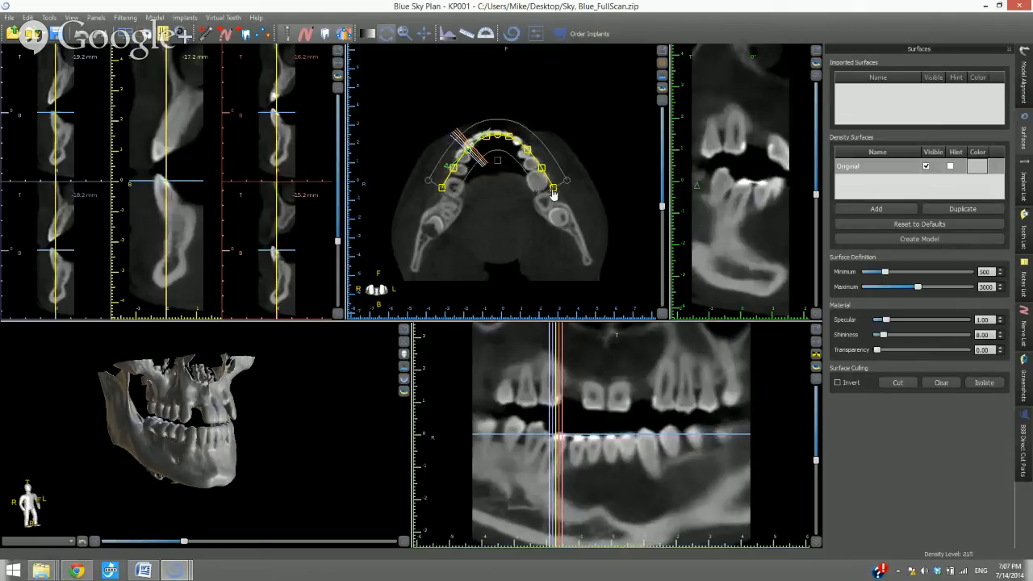
{"action": "left_click_drag", "start_coordinate": [553, 189], "coordinate": [556, 201]}
{"action": "left_click_drag", "start_coordinate": [579, 243], "coordinate": [590, 262]}
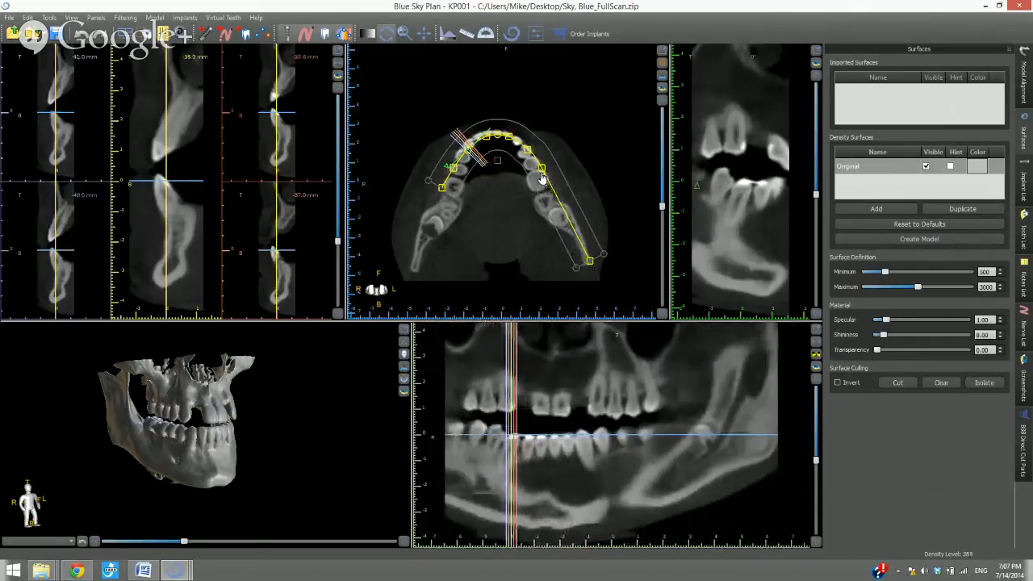
{"action": "left_click", "coordinate": [546, 187]}
{"action": "left_click_drag", "start_coordinate": [546, 193], "coordinate": [546, 205]}
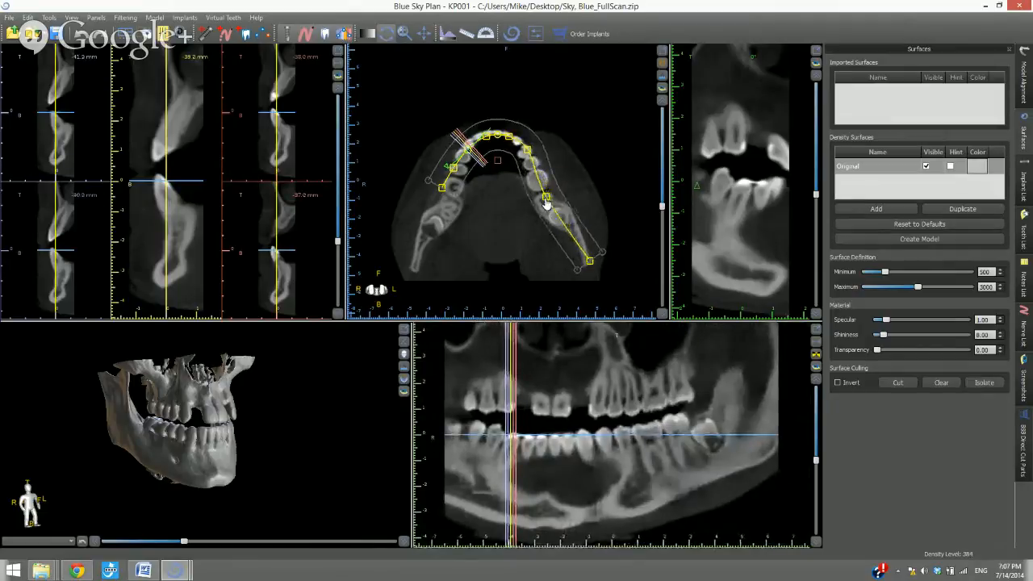
- Extend the panoramic curve's patient-right end to the back of the jaw and adjust the molar control points on both sides
{"action": "left_click_drag", "start_coordinate": [443, 190], "coordinate": [414, 272]}
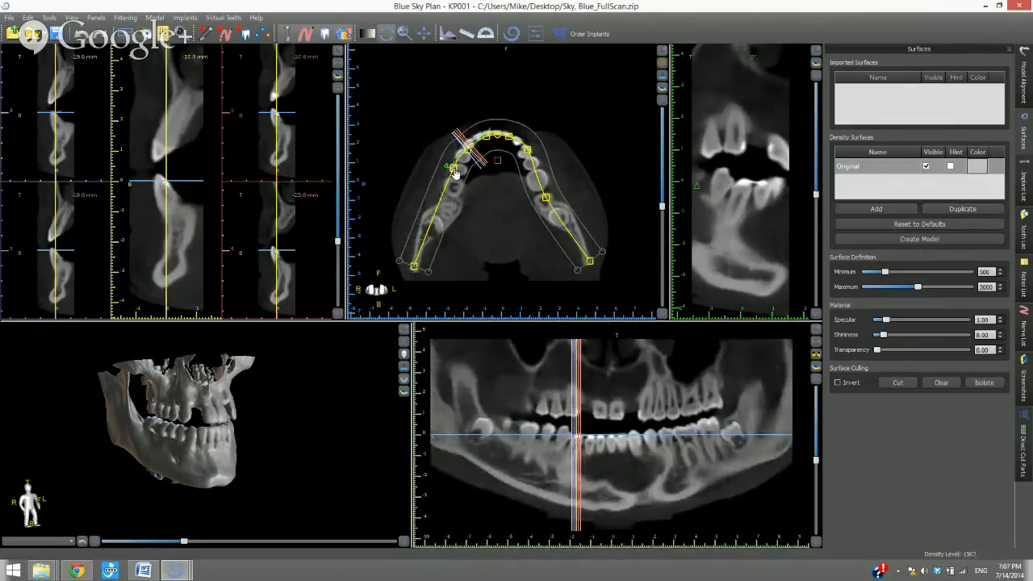
{"action": "left_click_drag", "start_coordinate": [454, 172], "coordinate": [448, 210]}
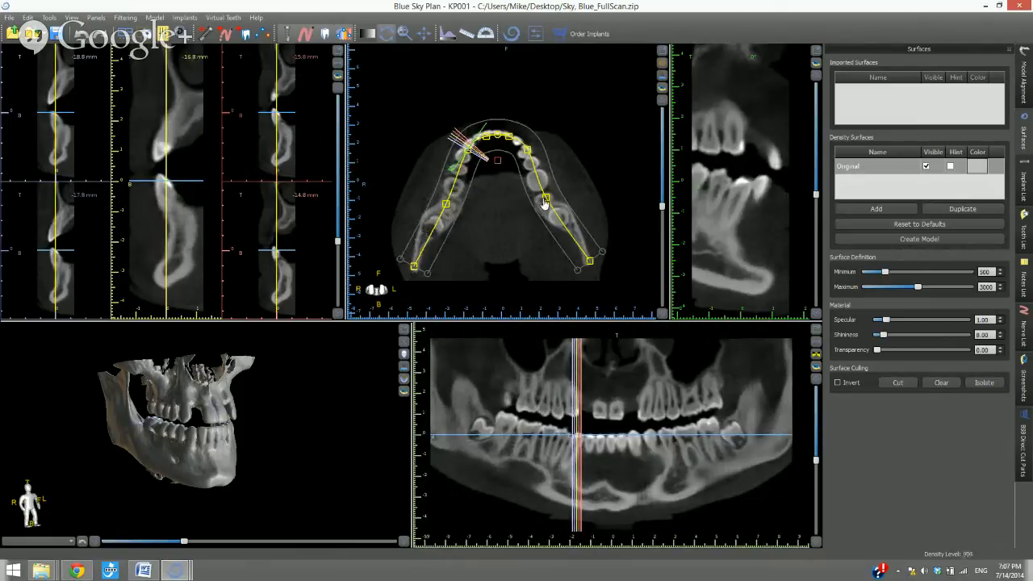
{"action": "left_click_drag", "start_coordinate": [545, 202], "coordinate": [551, 208]}
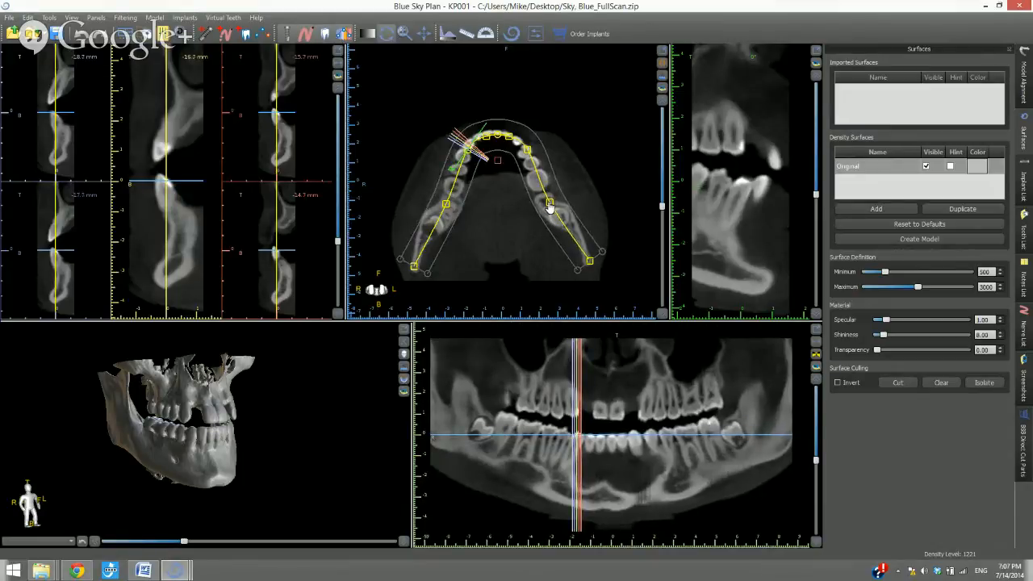
{"action": "left_click_drag", "start_coordinate": [448, 210], "coordinate": [436, 214]}
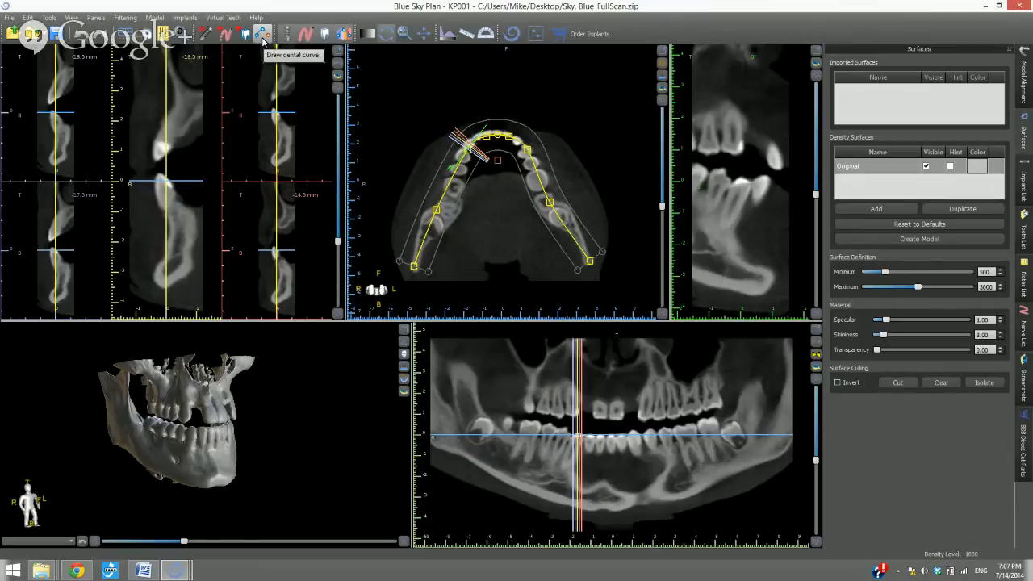
- Draw a new dental curve on the axial slice, tracing the lower arch from the back of the patient-right jaw to the patient-left end
{"action": "left_click", "coordinate": [263, 36]}
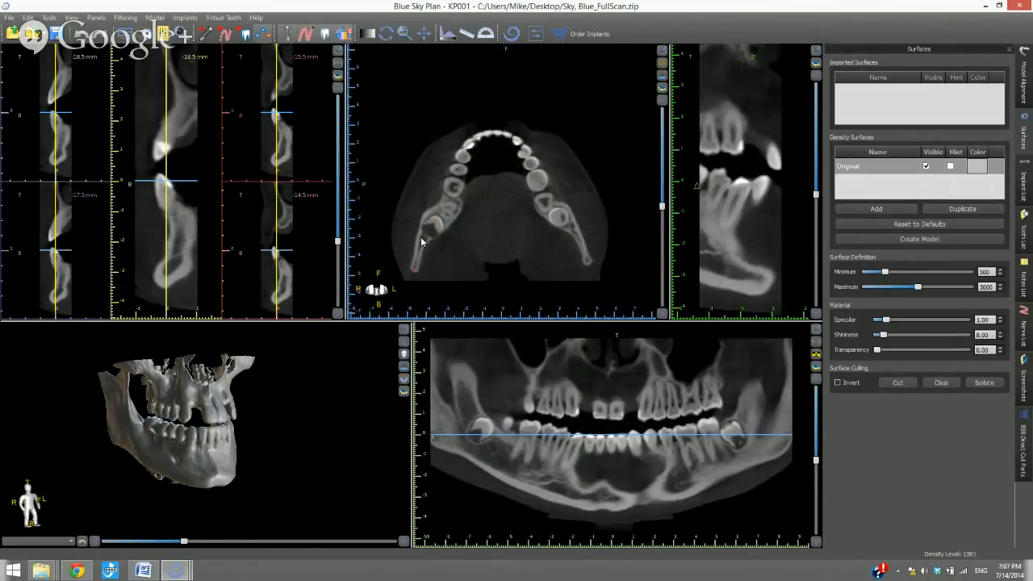
{"action": "left_click", "coordinate": [451, 195]}
{"action": "left_click", "coordinate": [456, 168]}
{"action": "left_click", "coordinate": [466, 148]}
{"action": "left_click", "coordinate": [483, 141]}
{"action": "left_click", "coordinate": [496, 135]}
{"action": "left_click", "coordinate": [514, 140]}
{"action": "left_click", "coordinate": [525, 151]}
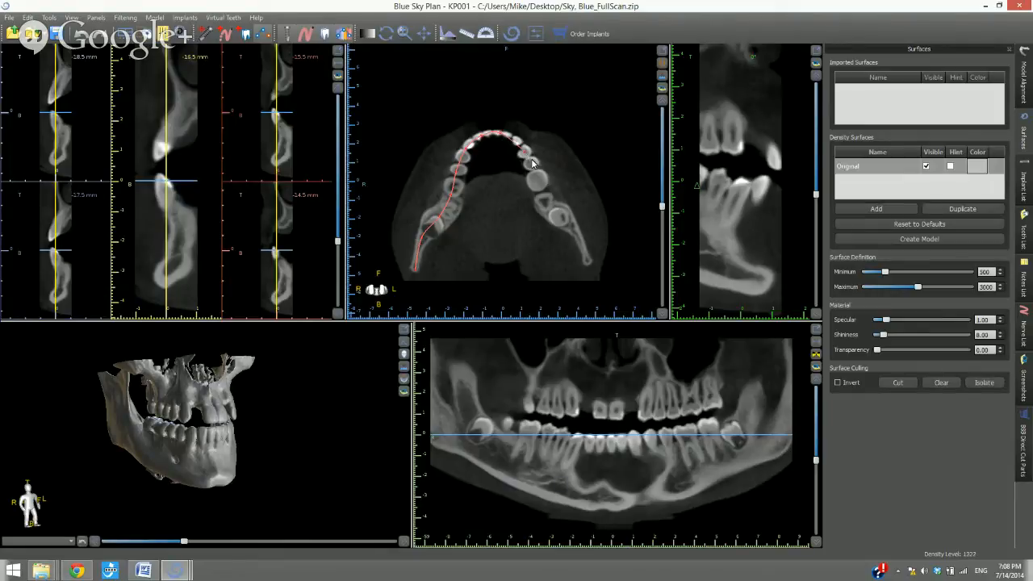
{"action": "left_click", "coordinate": [544, 198]}
{"action": "left_click", "coordinate": [554, 212]}
{"action": "left_click", "coordinate": [243, 35]}
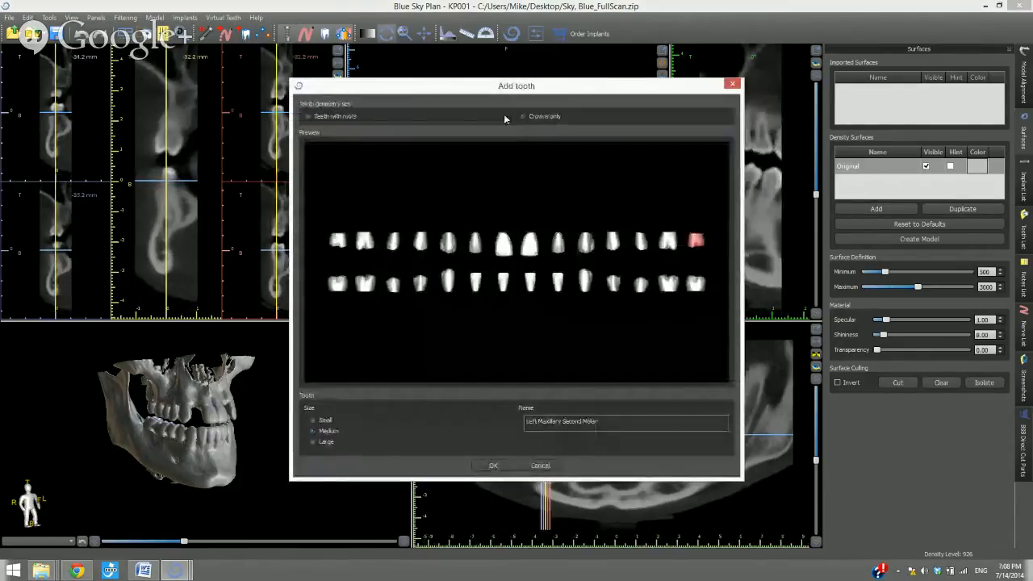
{"action": "left_click", "coordinate": [733, 84]}
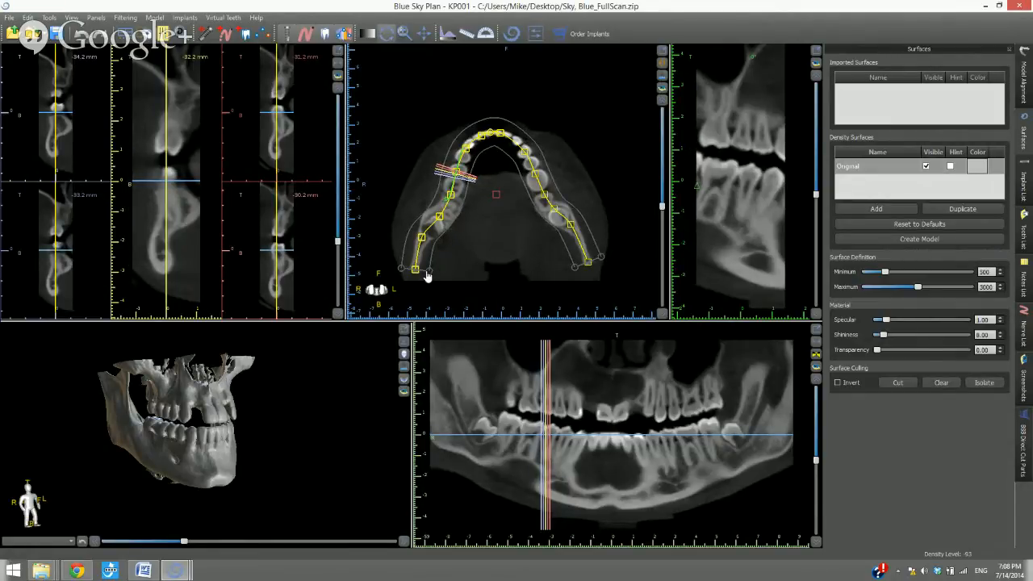
- Step the panoramic slice outward across the arch and back again to examine the jaws at different depths
{"action": "left_click", "coordinate": [816, 380]}
{"action": "left_click", "coordinate": [816, 380]}
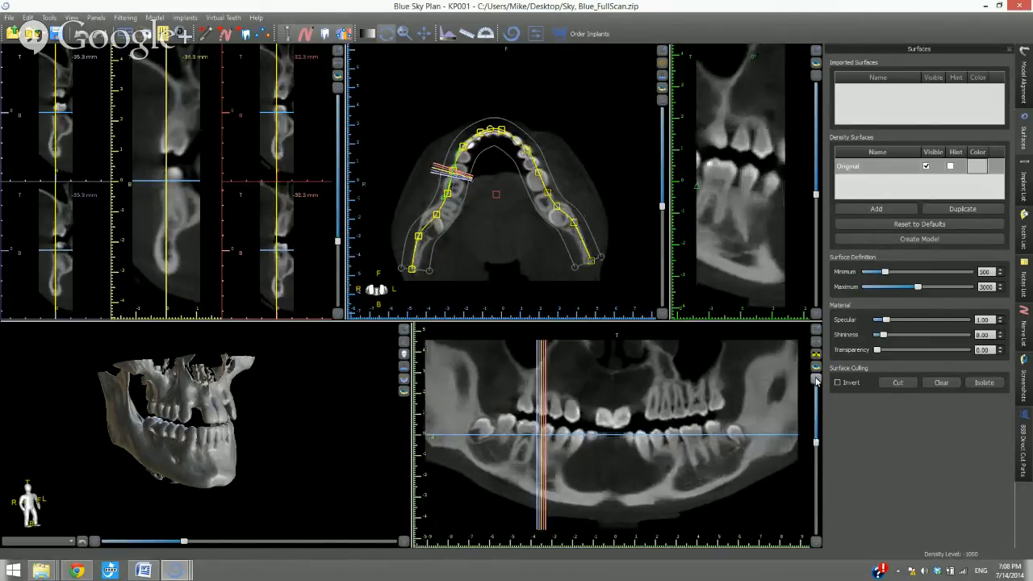
{"action": "left_click", "coordinate": [816, 380]}
{"action": "left_click", "coordinate": [816, 381]}
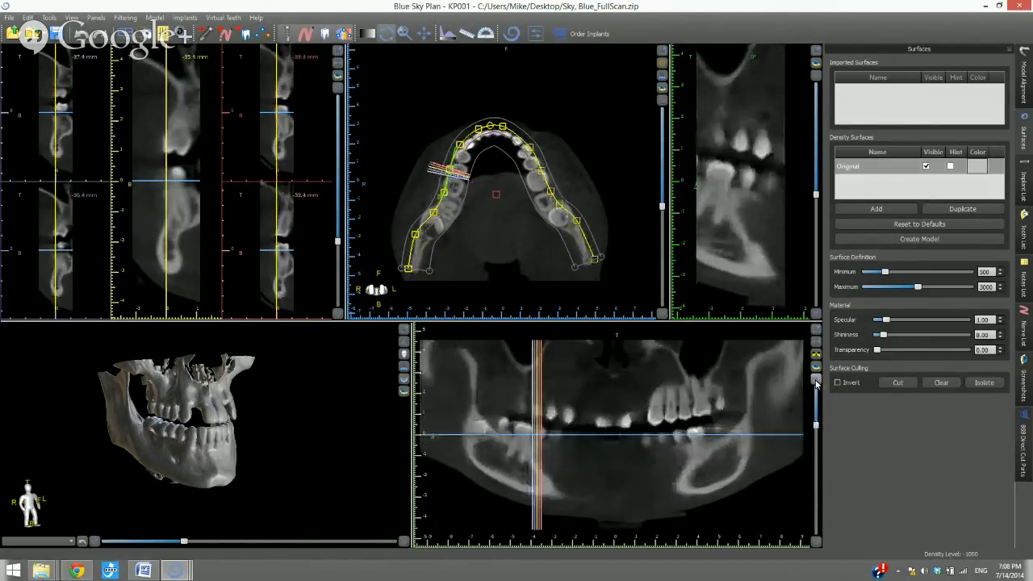
{"action": "left_click", "coordinate": [816, 542]}
{"action": "left_click", "coordinate": [816, 541]}
{"action": "left_click", "coordinate": [816, 542]}
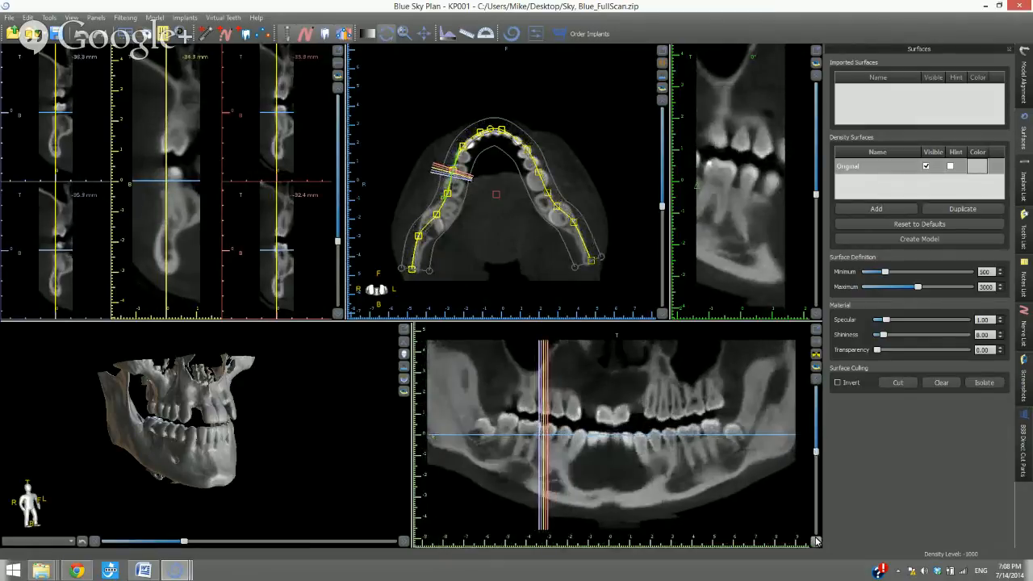
{"action": "left_click", "coordinate": [816, 542]}
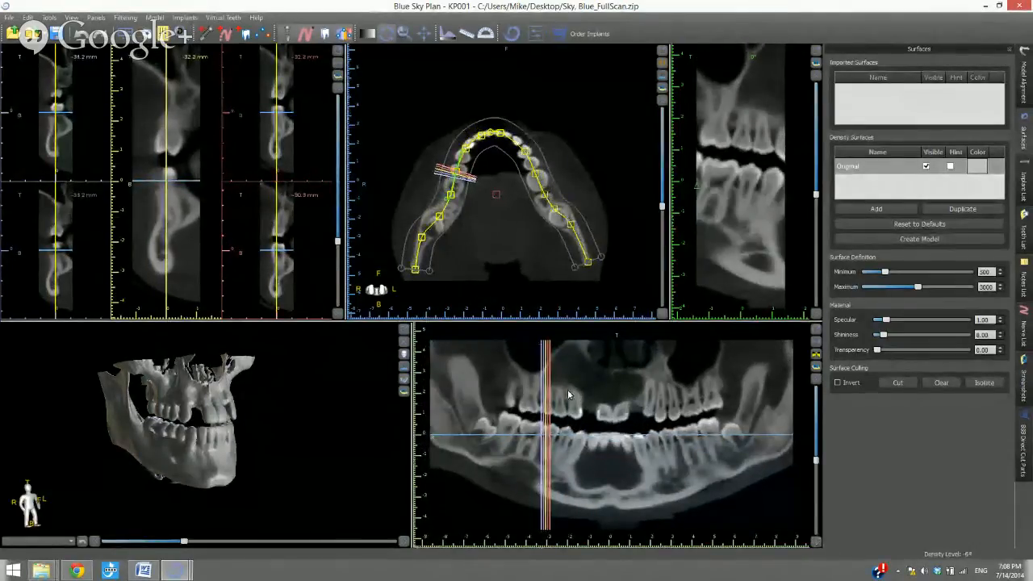
- Narrow the panoramic thickness band around the arch in the X-ray-style display, and return to the single-slice display
{"action": "left_click", "coordinate": [816, 354]}
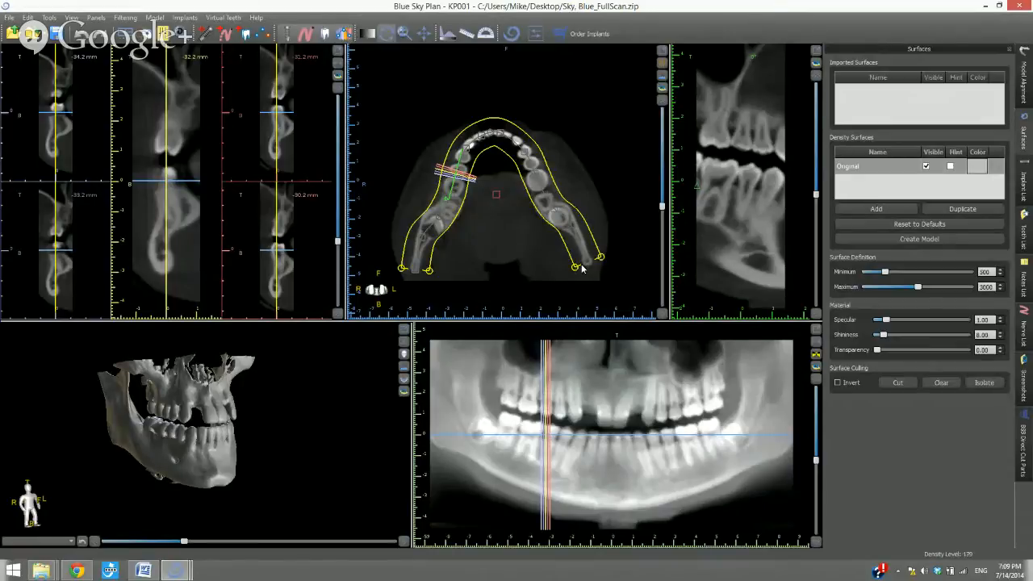
{"action": "left_click_drag", "start_coordinate": [574, 270], "coordinate": [578, 269]}
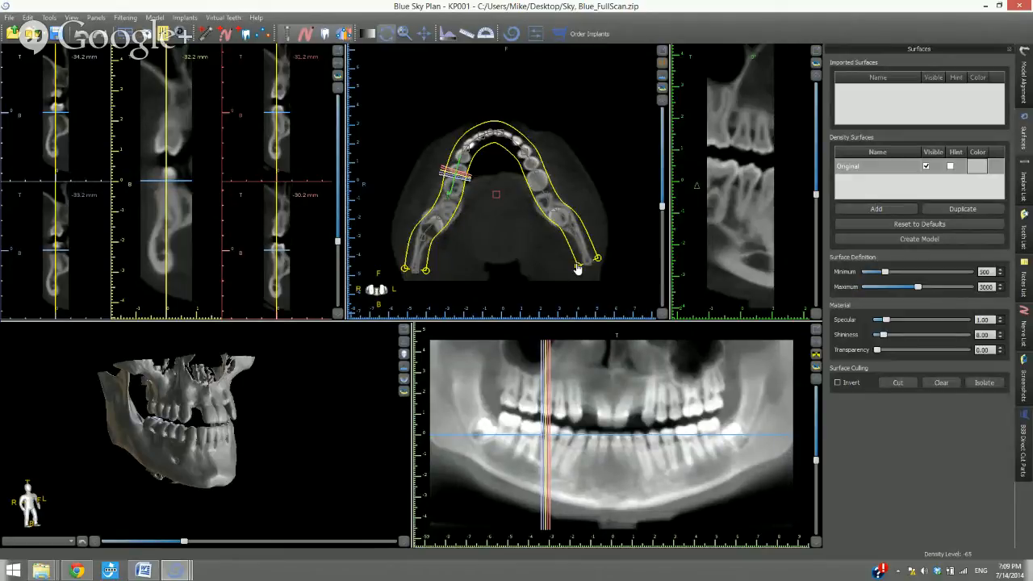
{"action": "left_click_drag", "start_coordinate": [578, 269], "coordinate": [578, 270]}
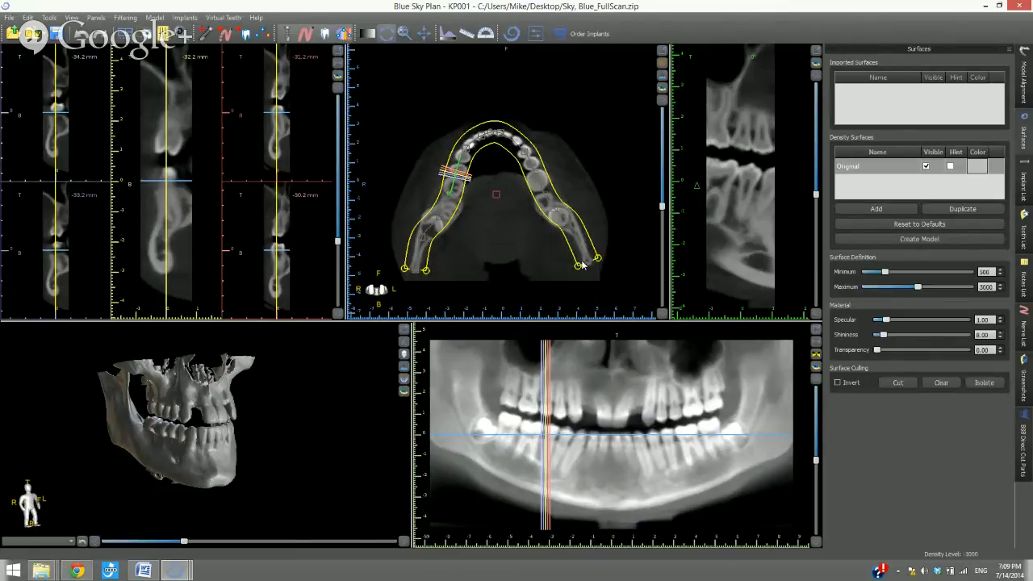
{"action": "left_click_drag", "start_coordinate": [579, 268], "coordinate": [578, 270]}
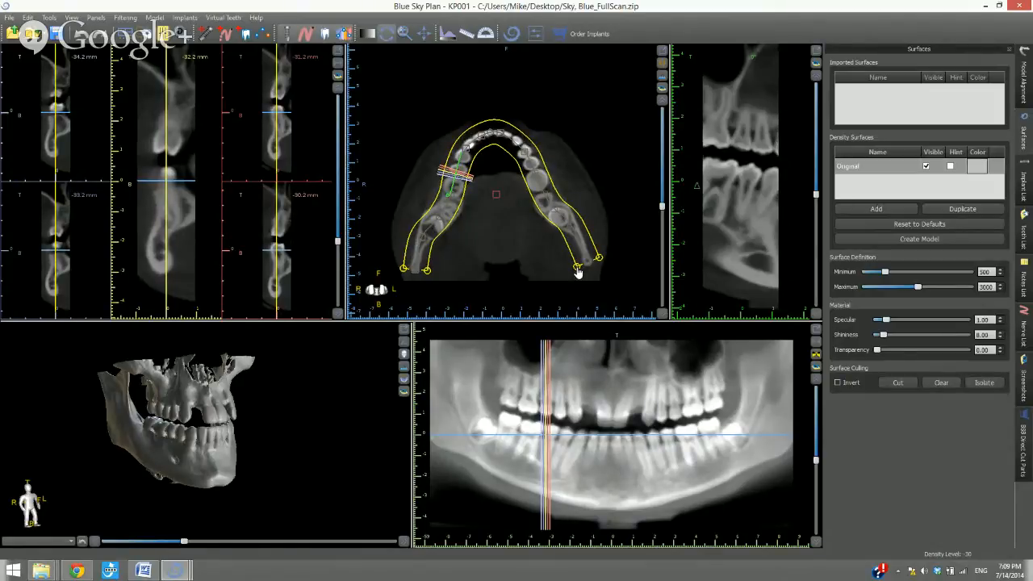
{"action": "left_click", "coordinate": [815, 360]}
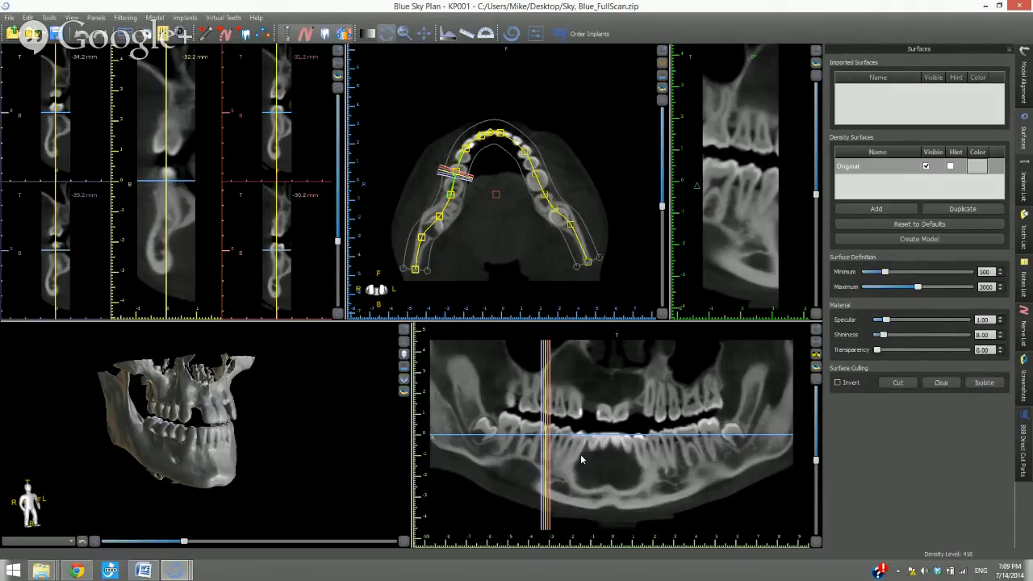
- Enlarge and center the panoramic image, and step its slice inward through the arch
{"action": "mouse_move", "coordinate": [581, 454]}
{"action": "right_mouse_down"}
{"action": "mouse_move", "coordinate": [575, 428]}
{"action": "mouse_move", "coordinate": [579, 443]}
{"action": "right_mouse_up"}
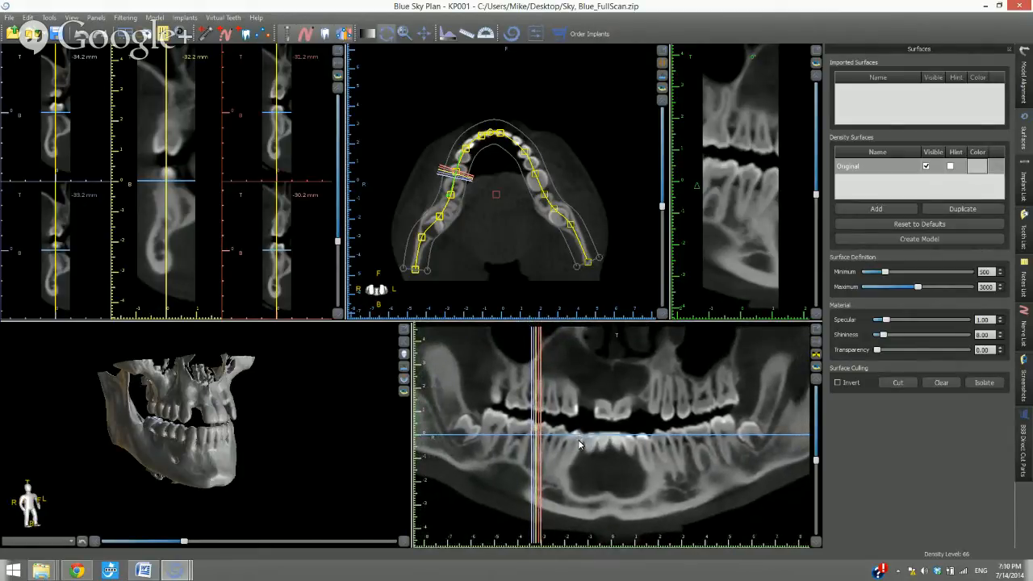
{"action": "scroll", "coordinate": [579, 443], "scroll_direction": "down", "scroll_amount": 2}
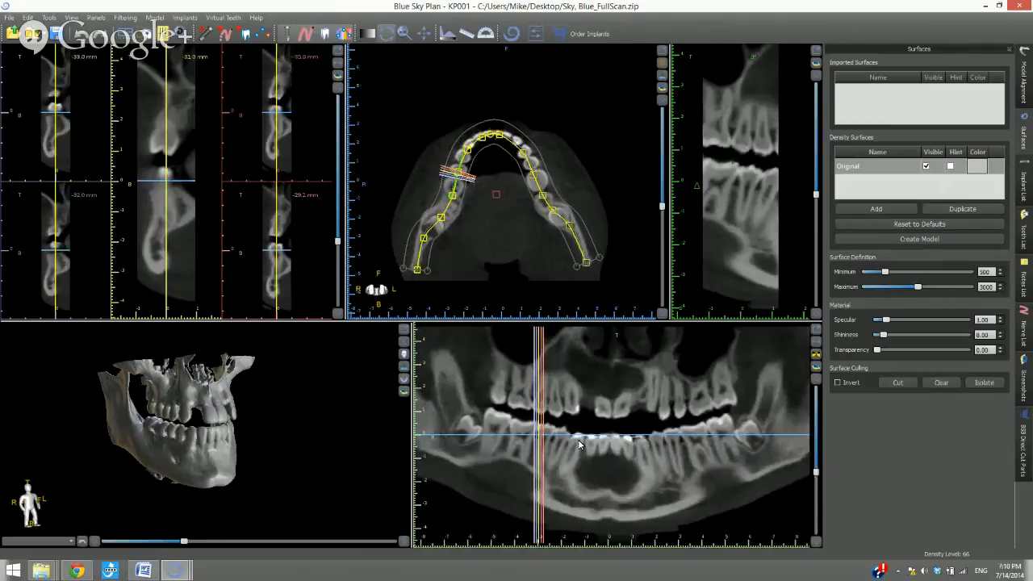
{"action": "scroll", "coordinate": [579, 443], "scroll_direction": "down", "scroll_amount": 2}
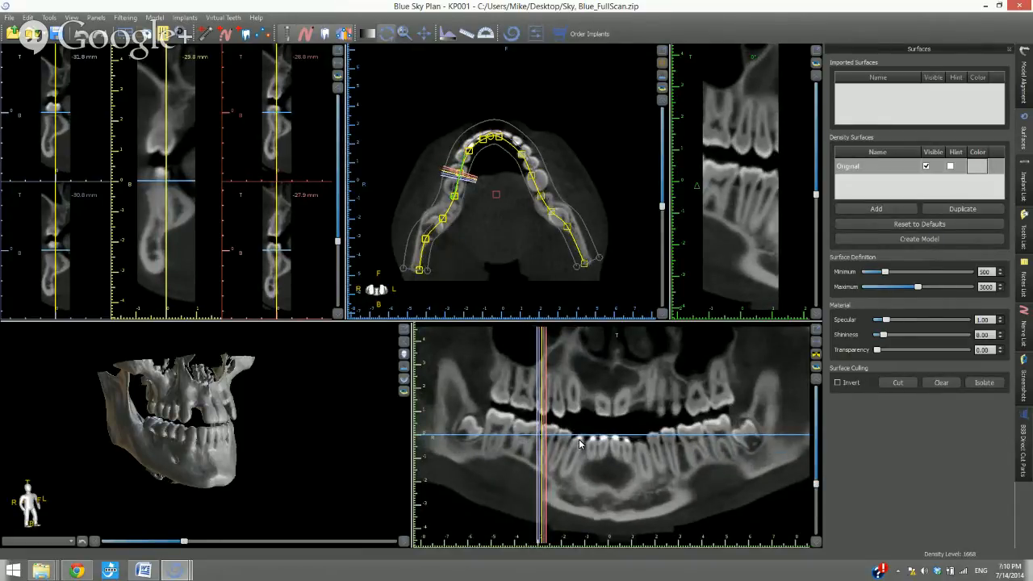
{"action": "mouse_move", "coordinate": [579, 440]}
{"action": "middle_mouse_down"}
{"action": "mouse_move", "coordinate": [594, 445]}
{"action": "mouse_move", "coordinate": [586, 441]}
{"action": "middle_mouse_up"}
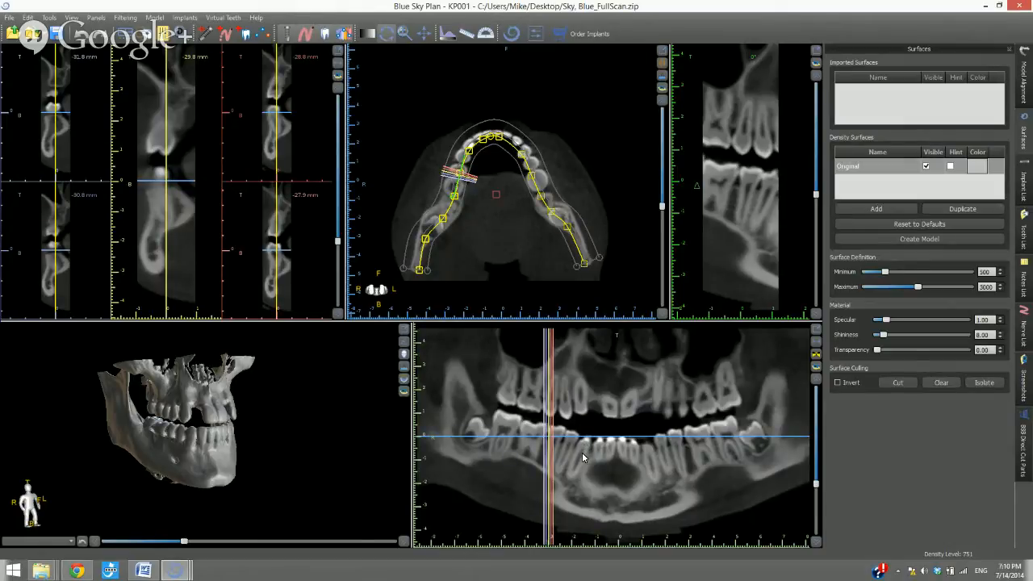
- Examine the cross-sections at several lower and upper teeth on the patient's right by repositioning the slice lines in the panoramic view
{"action": "left_click", "coordinate": [582, 452]}
{"action": "left_click", "coordinate": [522, 474]}
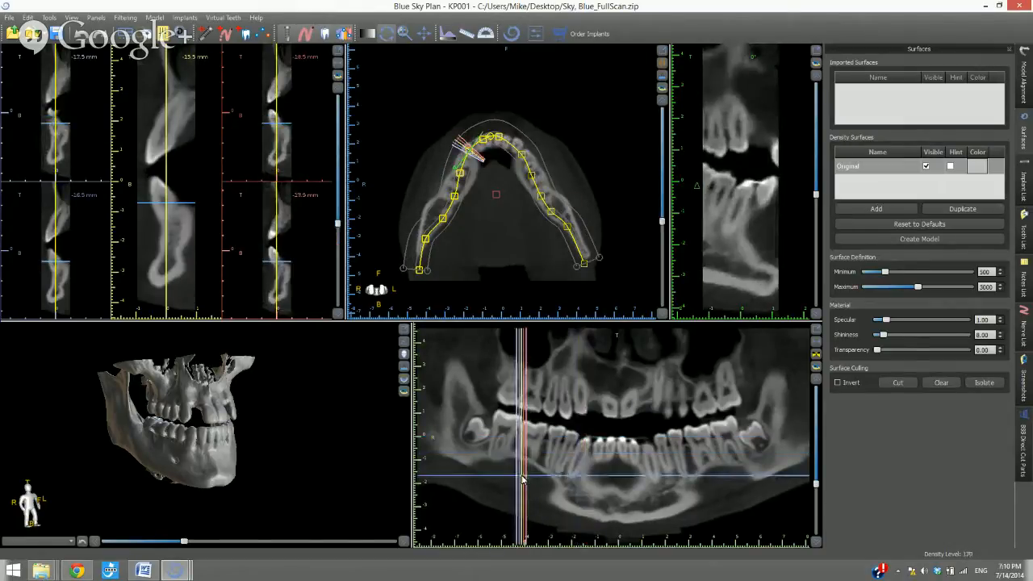
{"action": "left_click", "coordinate": [544, 457]}
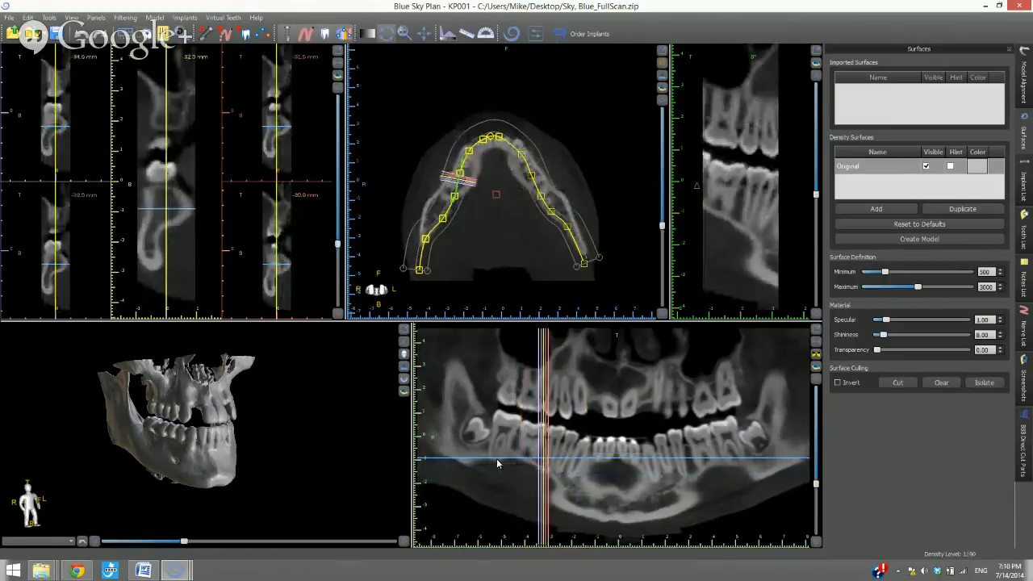
{"action": "left_click", "coordinate": [567, 442]}
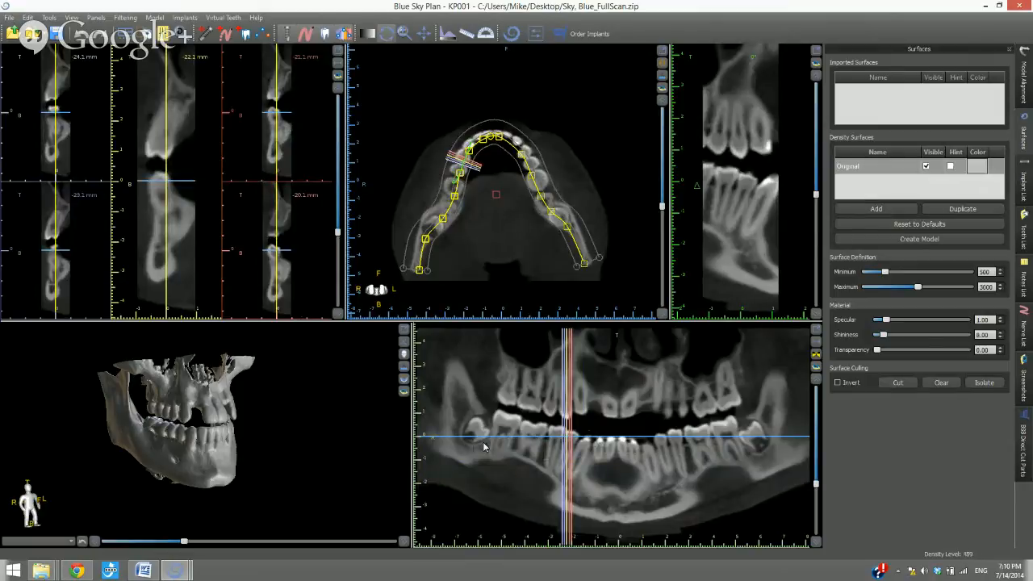
{"action": "left_click", "coordinate": [522, 407]}
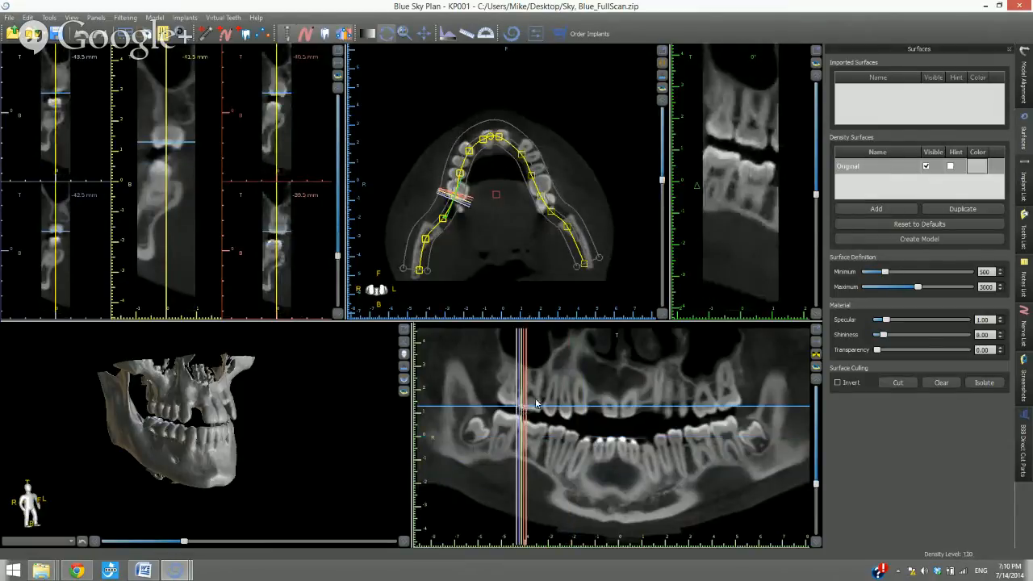
{"action": "left_click", "coordinate": [538, 400]}
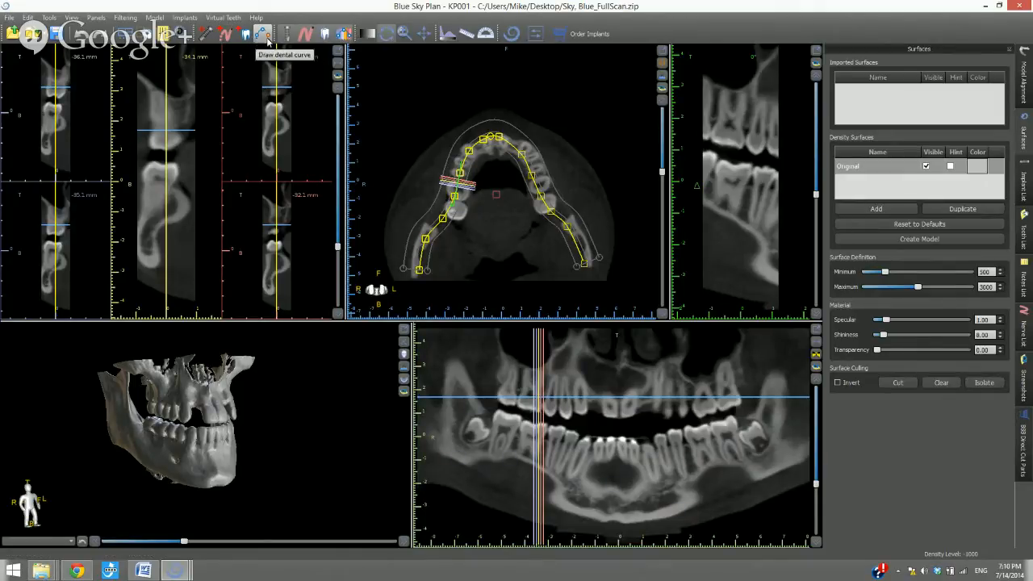
- Compare all scenes with the slice projections hidden and shown, leaving them shown
{"action": "left_click", "coordinate": [343, 33]}
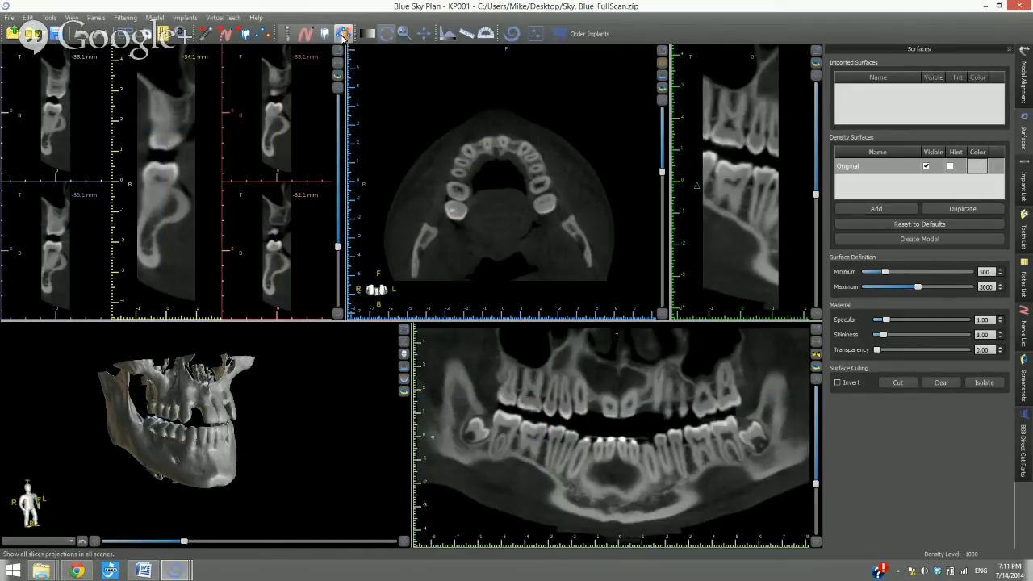
{"action": "left_click", "coordinate": [343, 33]}
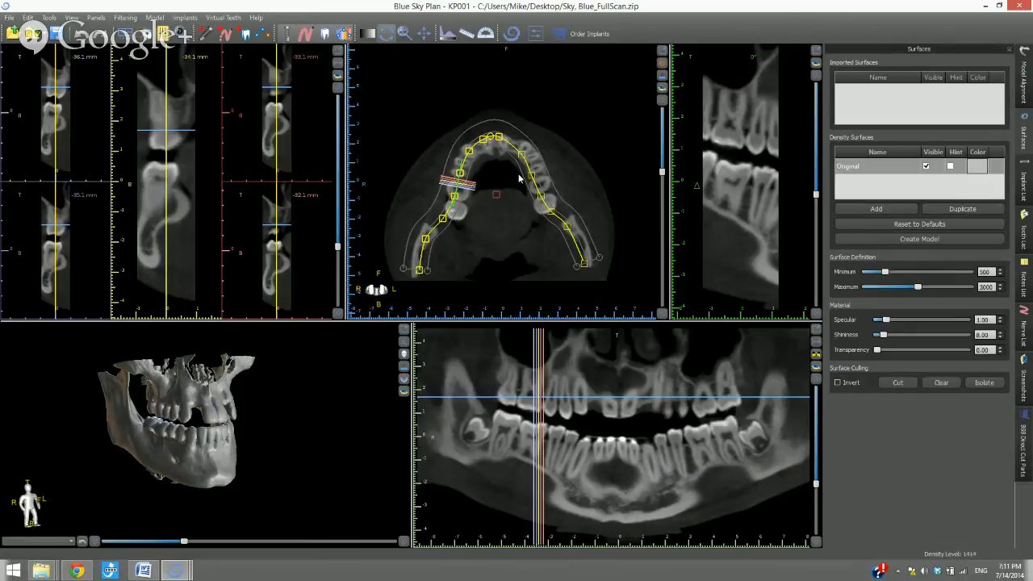
{"action": "left_click", "coordinate": [343, 34]}
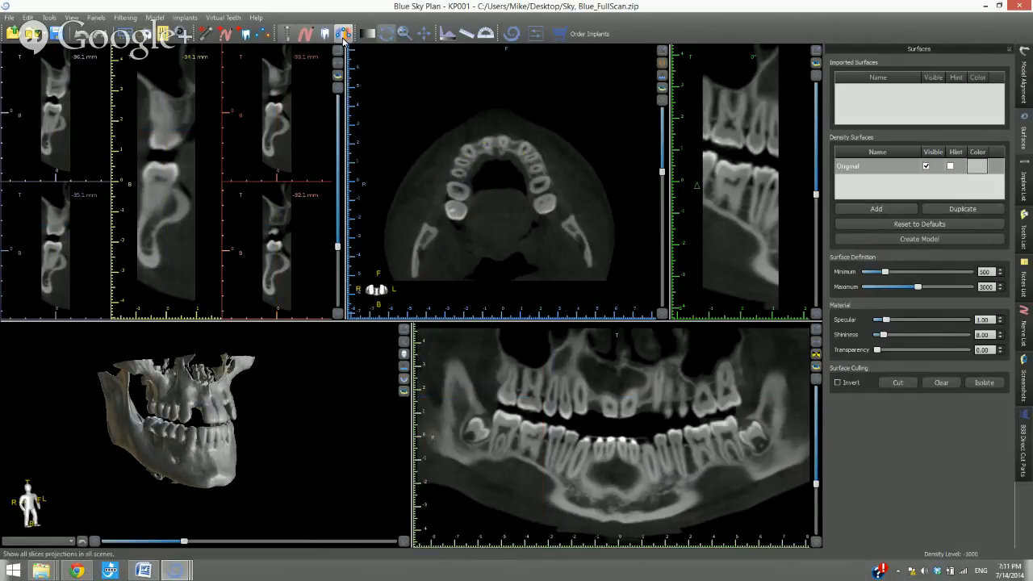
{"action": "left_click", "coordinate": [343, 34]}
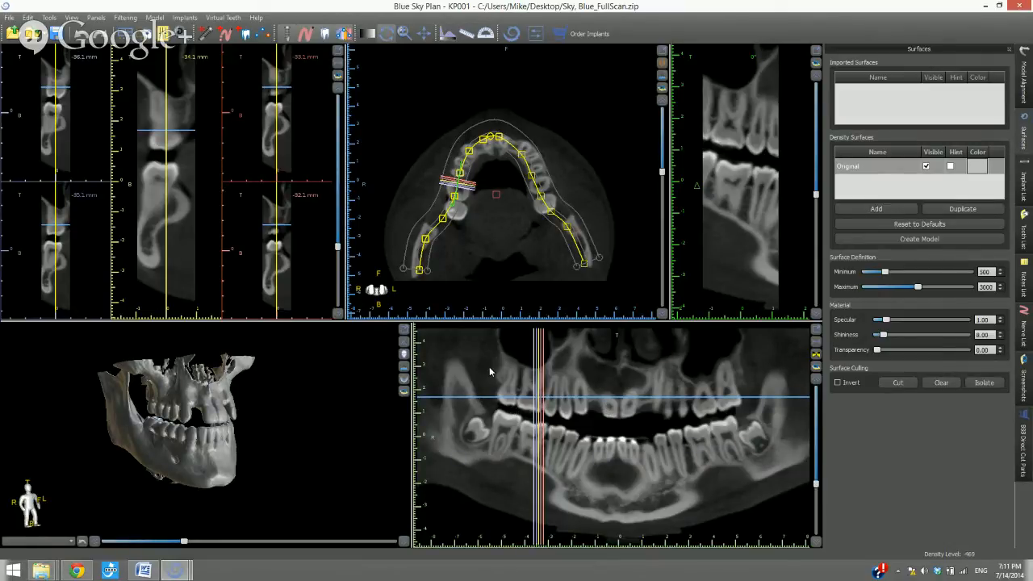
{"action": "left_click", "coordinate": [71, 17]}
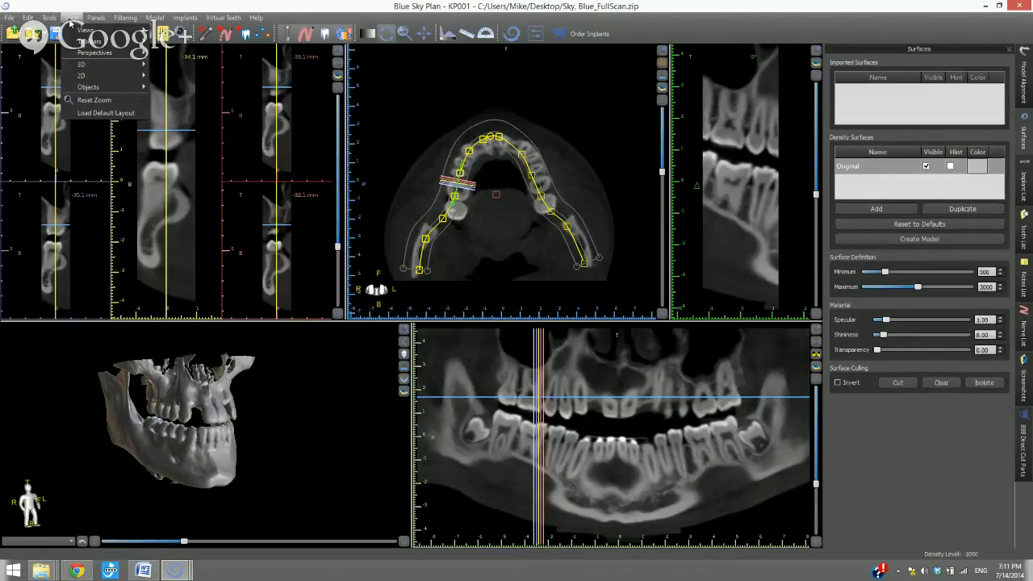
{"action": "mouse_move", "coordinate": [89, 75]}
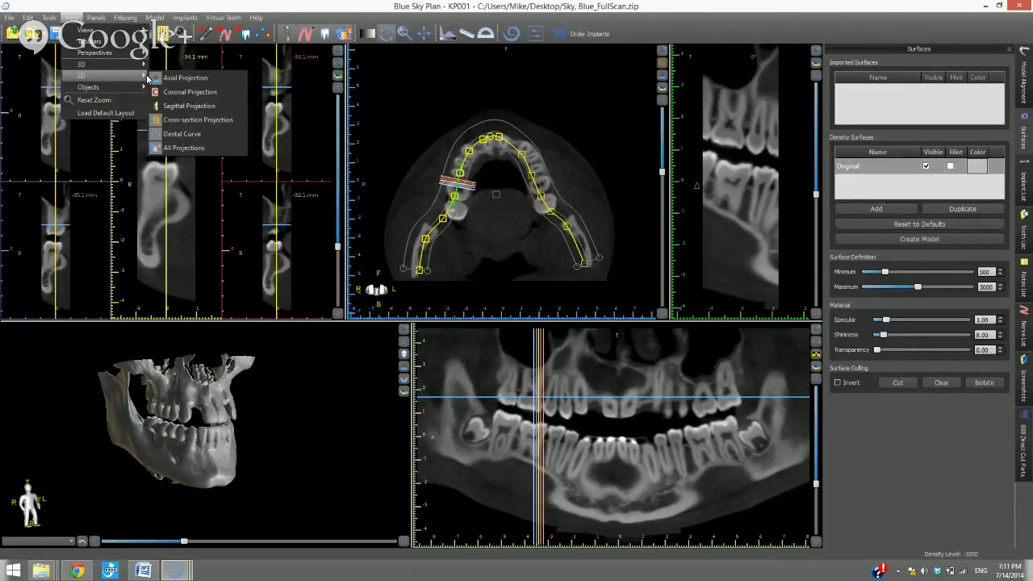
{"action": "left_click", "coordinate": [106, 10]}
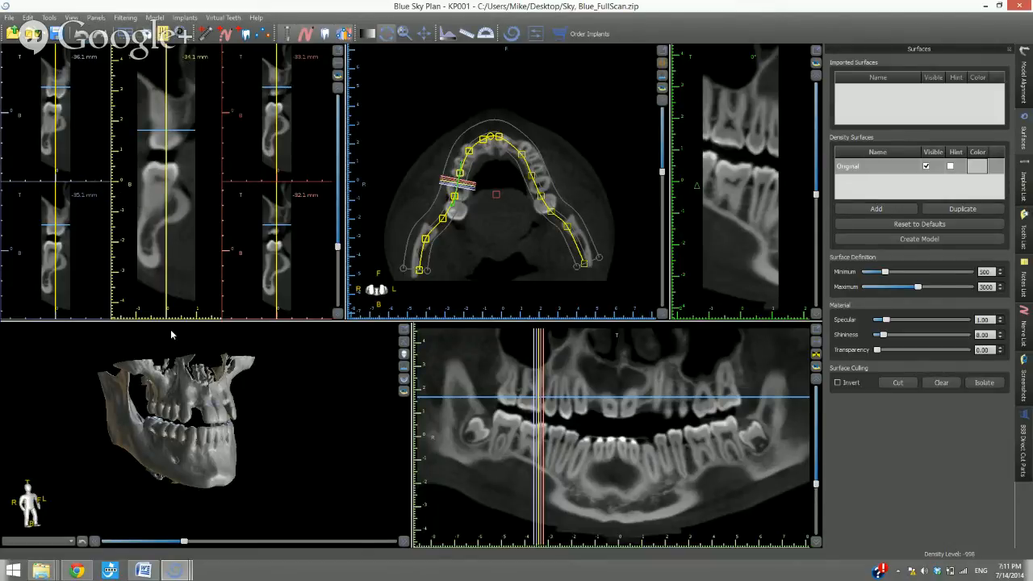
{"action": "left_click_drag", "start_coordinate": [176, 401], "coordinate": [147, 414]}
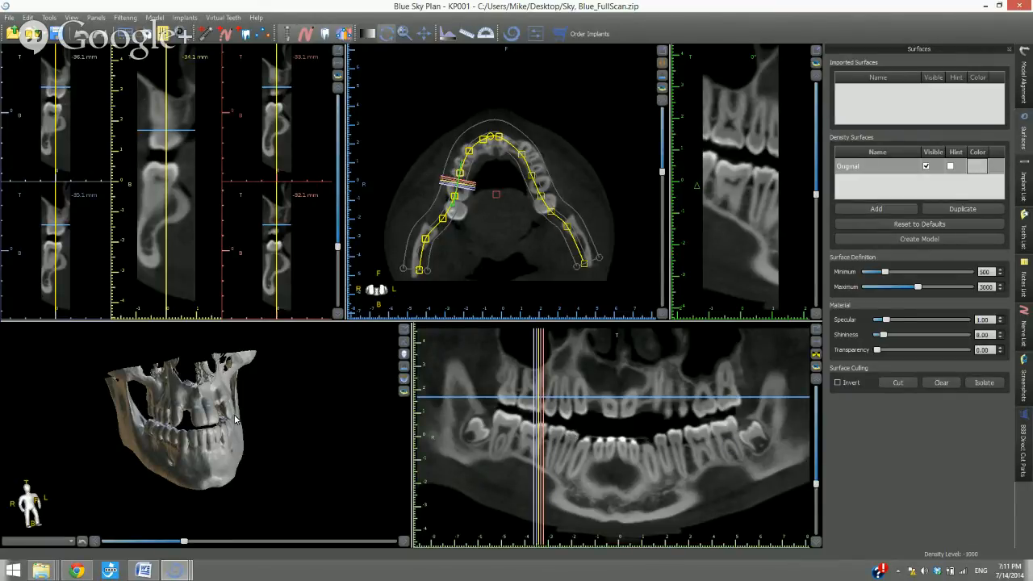
- Preview the 3D and Tabs workspace layouts, viewing the cross-section, panoramic and implant/tangential scenes in full size
{"action": "left_click", "coordinate": [163, 35]}
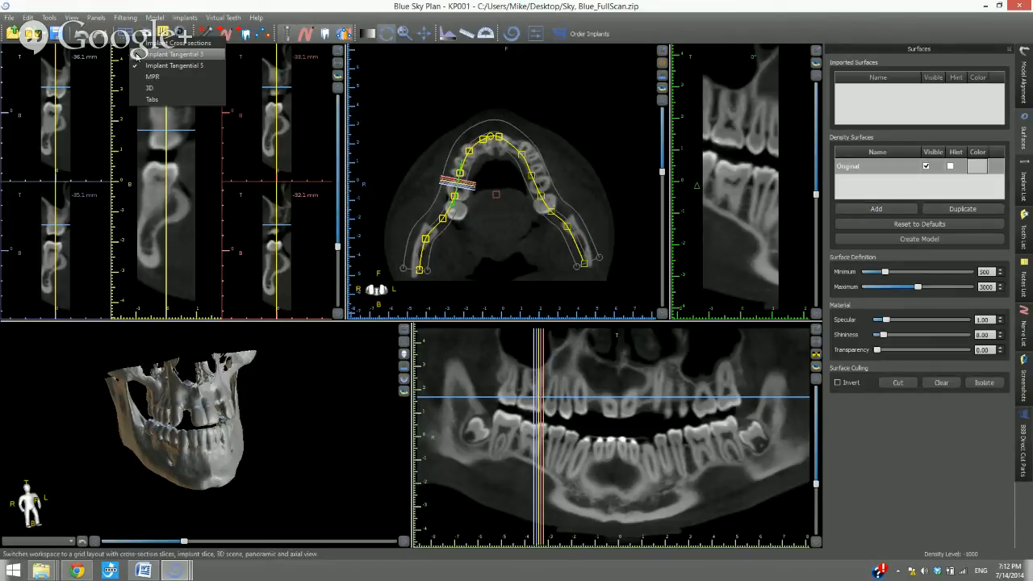
{"action": "left_click", "coordinate": [150, 88]}
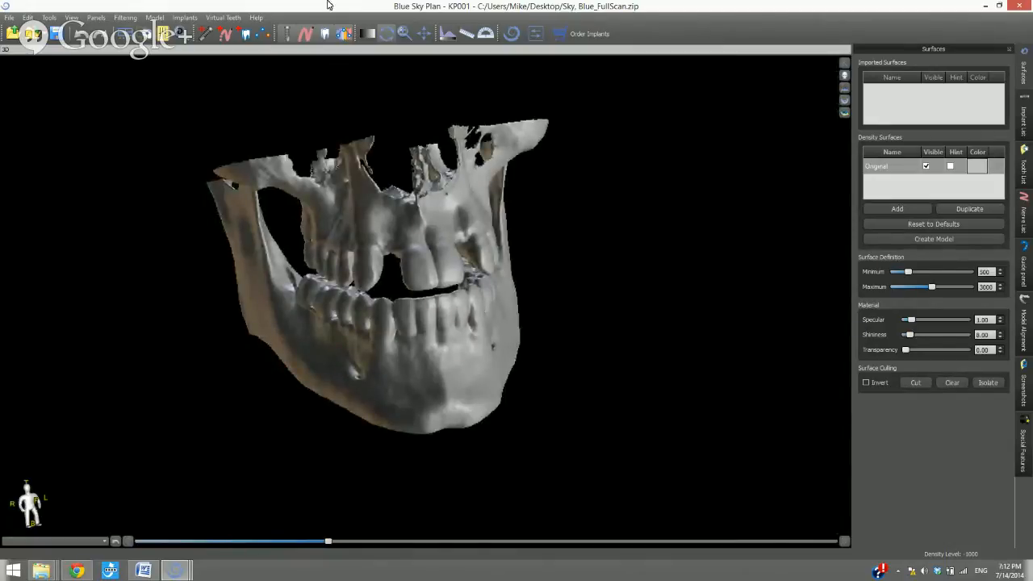
{"action": "left_click", "coordinate": [126, 33]}
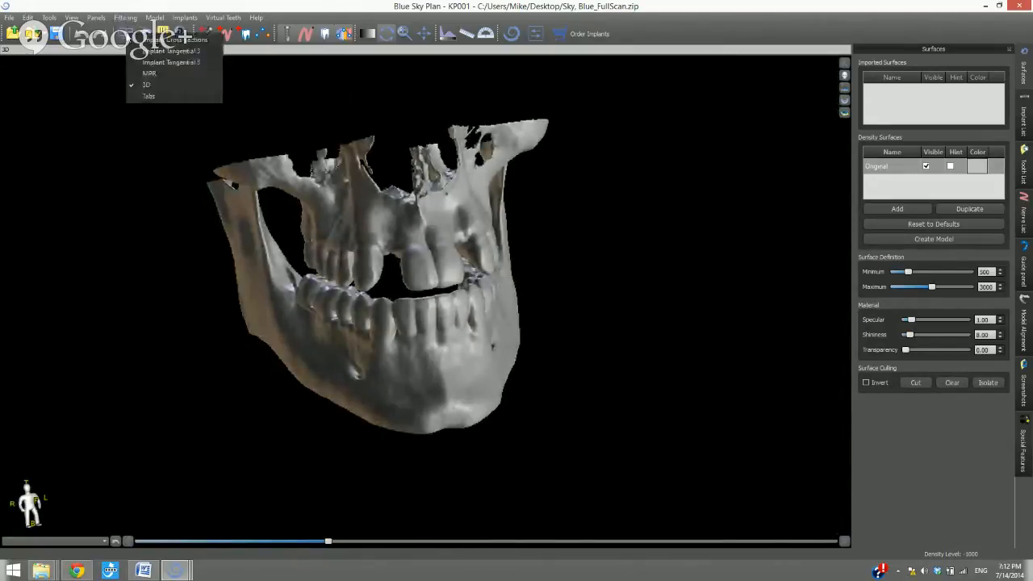
{"action": "left_click", "coordinate": [149, 97]}
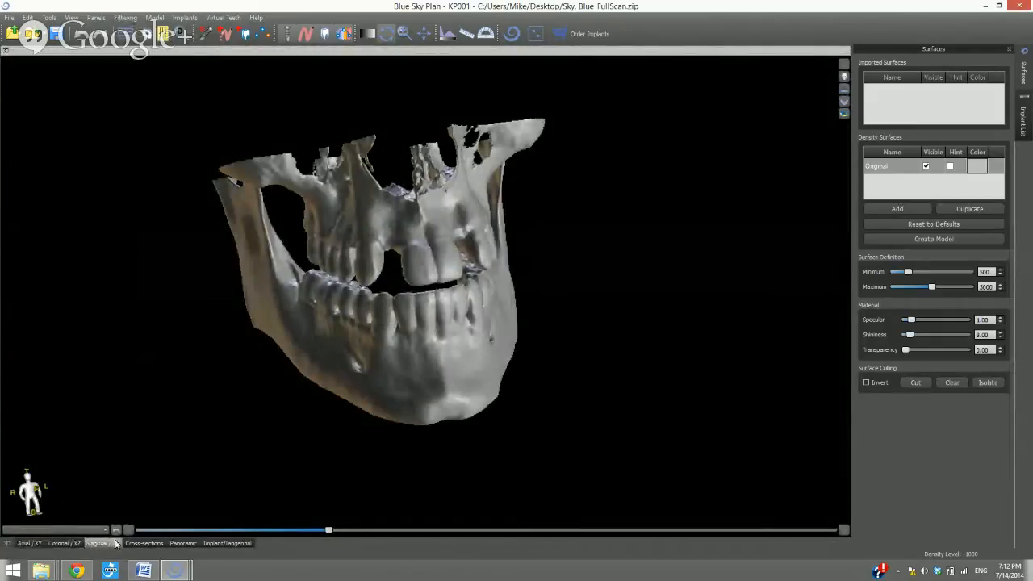
{"action": "left_click", "coordinate": [140, 543]}
{"action": "left_click", "coordinate": [183, 543]}
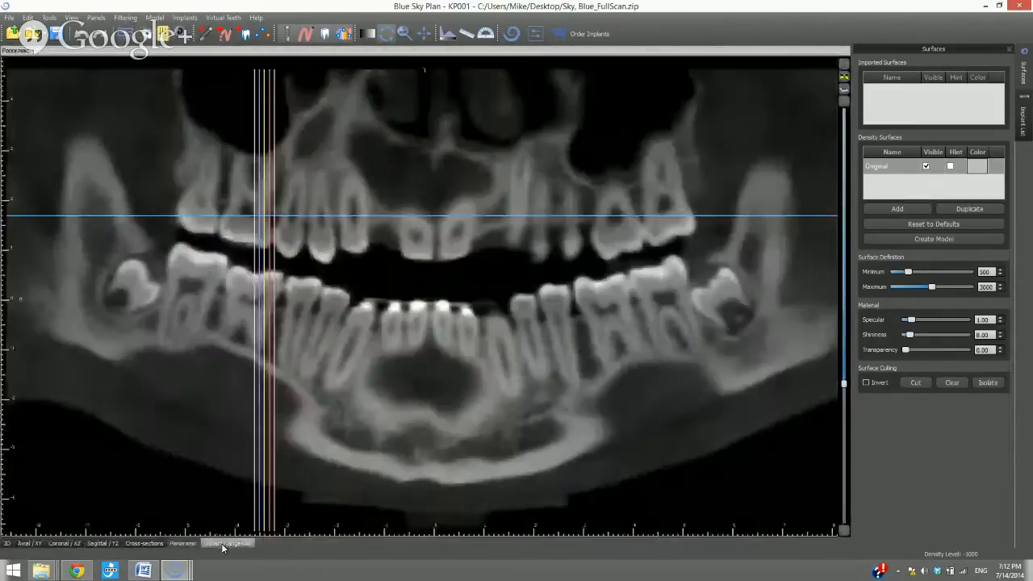
{"action": "left_click", "coordinate": [224, 545]}
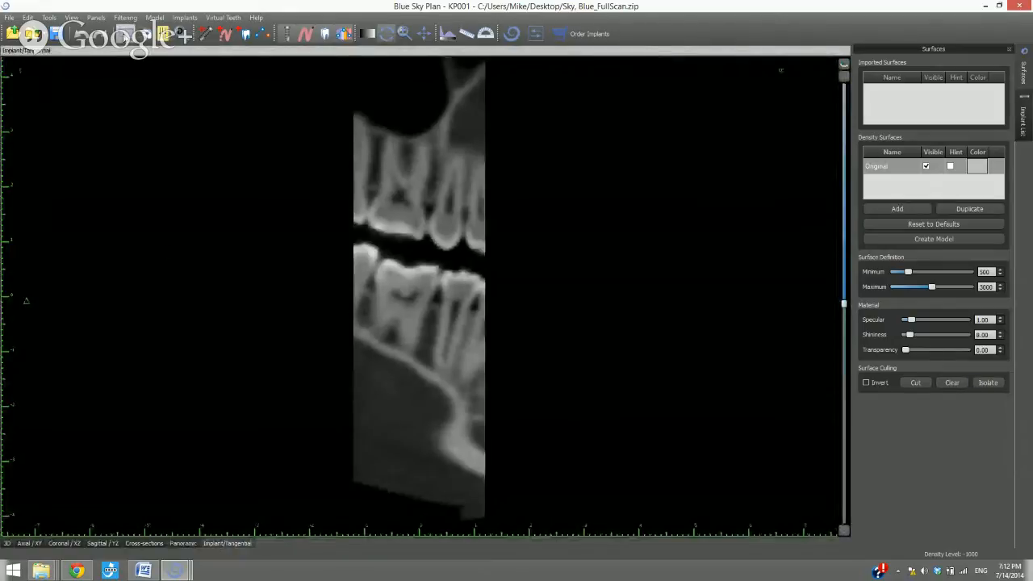
- Return the workspace to the Implant Tangential 5 layout and slightly narrow the cross-section area beside the axial view
{"action": "left_click", "coordinate": [127, 36]}
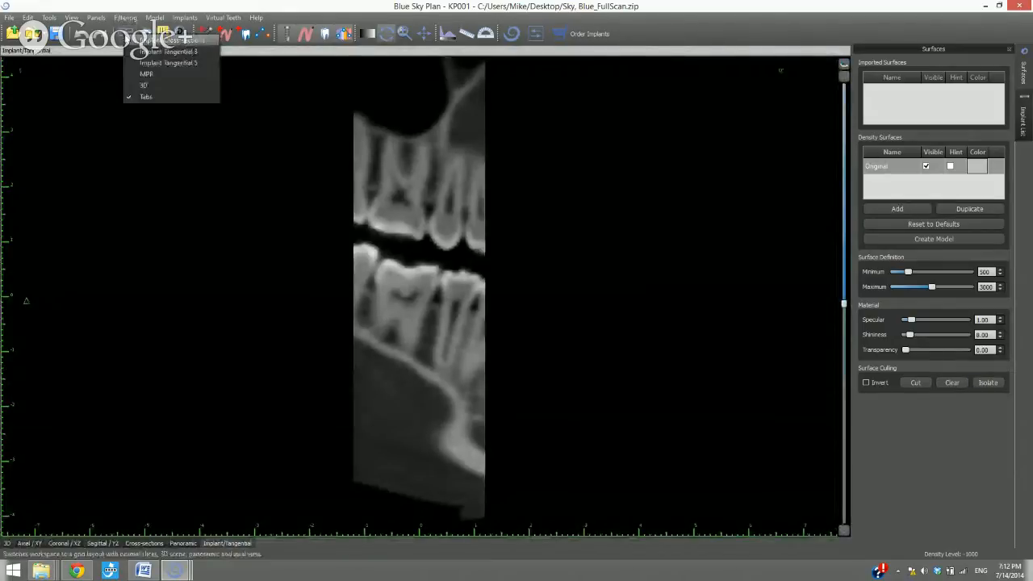
{"action": "left_click", "coordinate": [136, 62]}
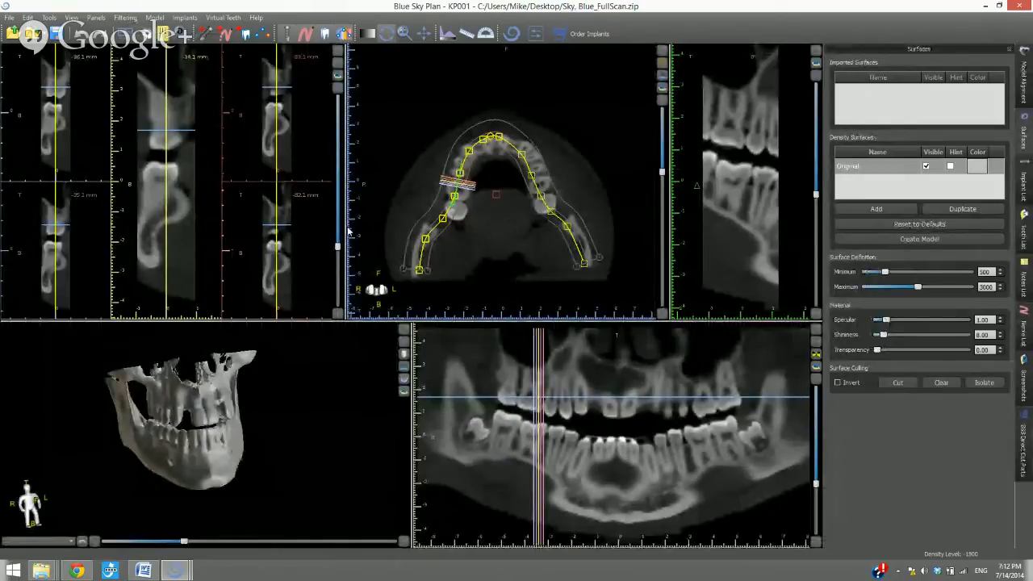
{"action": "left_click_drag", "start_coordinate": [345, 227], "coordinate": [340, 227]}
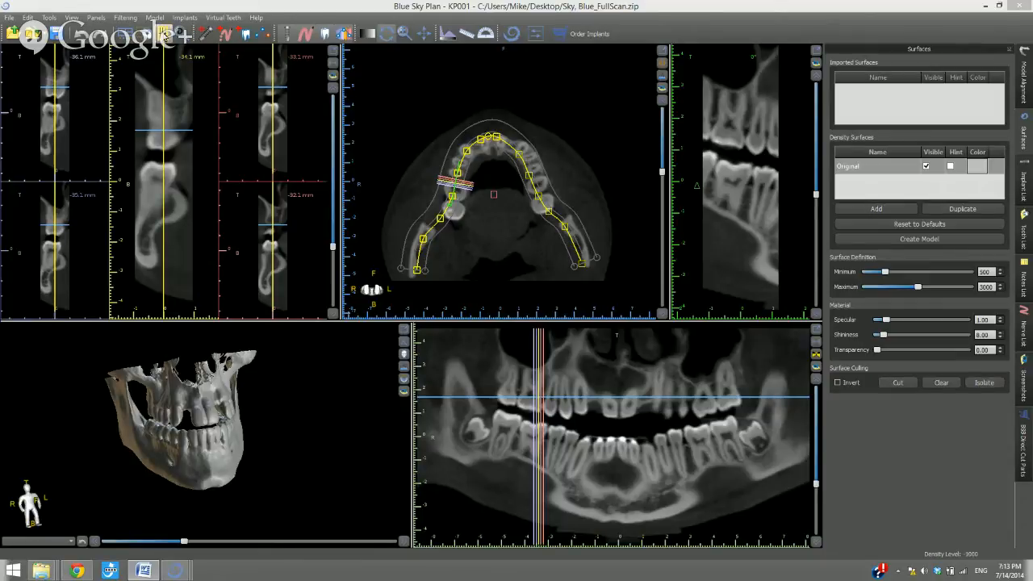
- Review the list of available panels and the Model Alignment settings, and bring up the surface settings from the 3D jaw model
{"action": "left_click", "coordinate": [163, 35]}
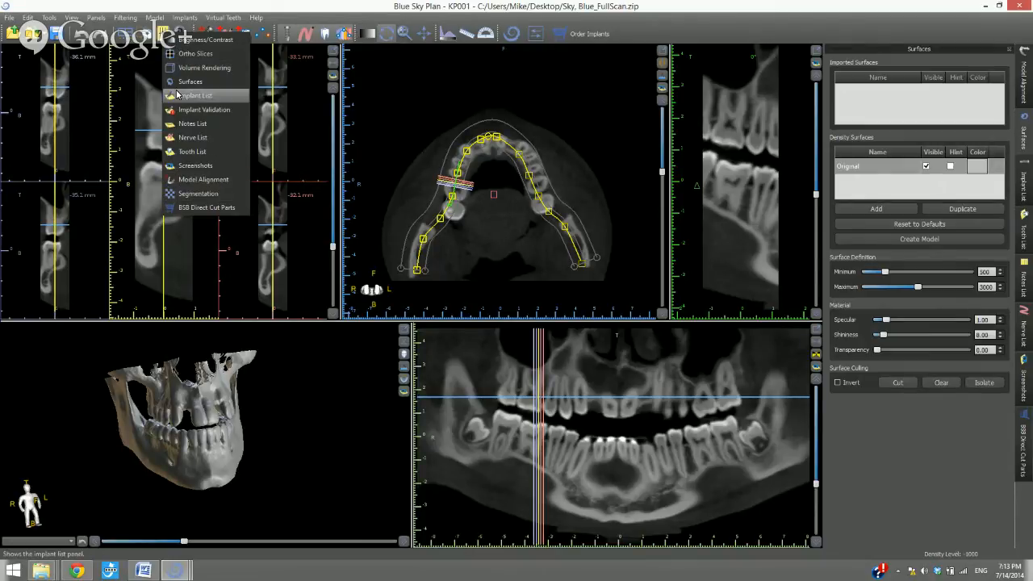
{"action": "left_click", "coordinate": [164, 33]}
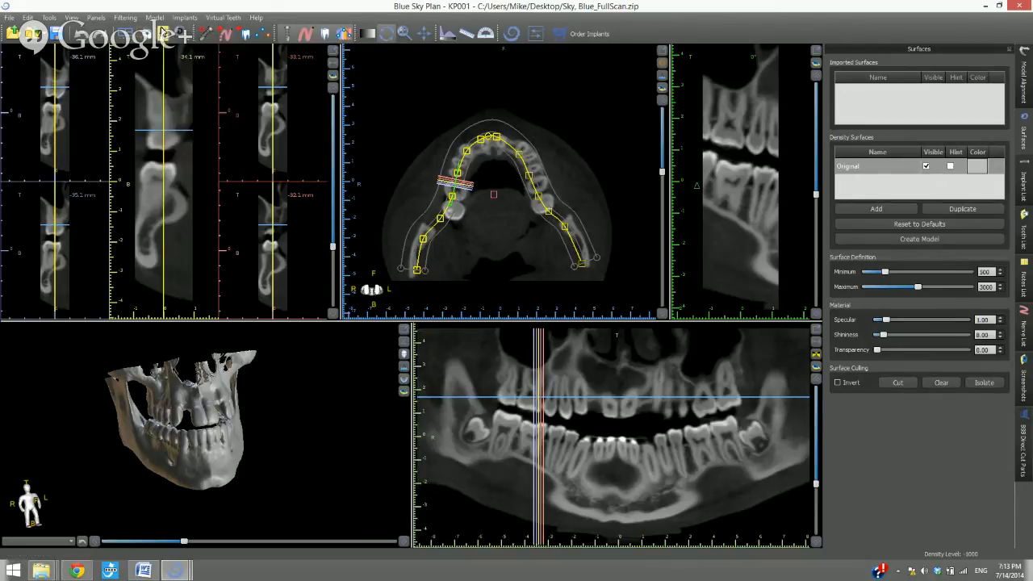
{"action": "left_click", "coordinate": [163, 33]}
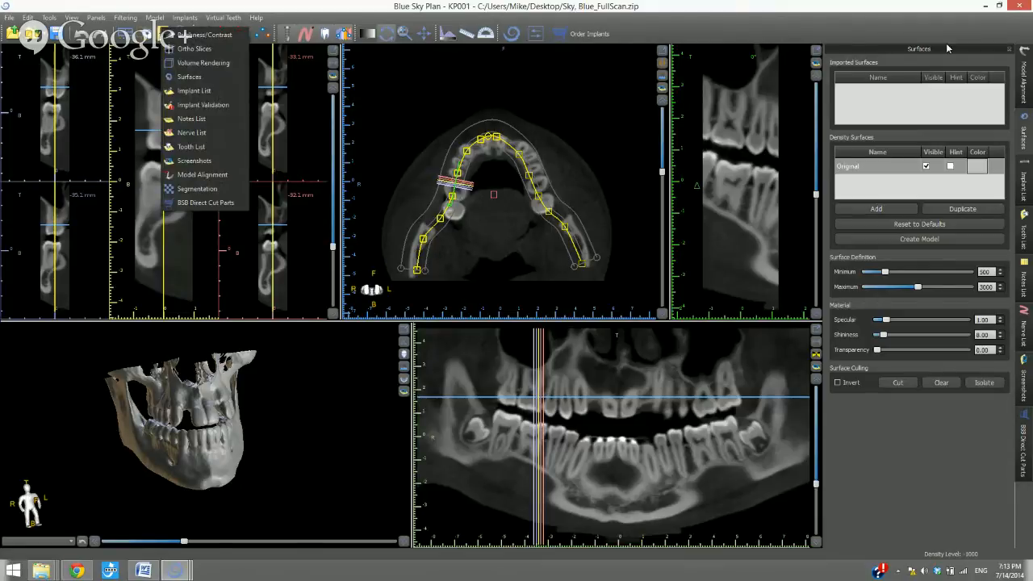
{"action": "left_click", "coordinate": [1023, 77]}
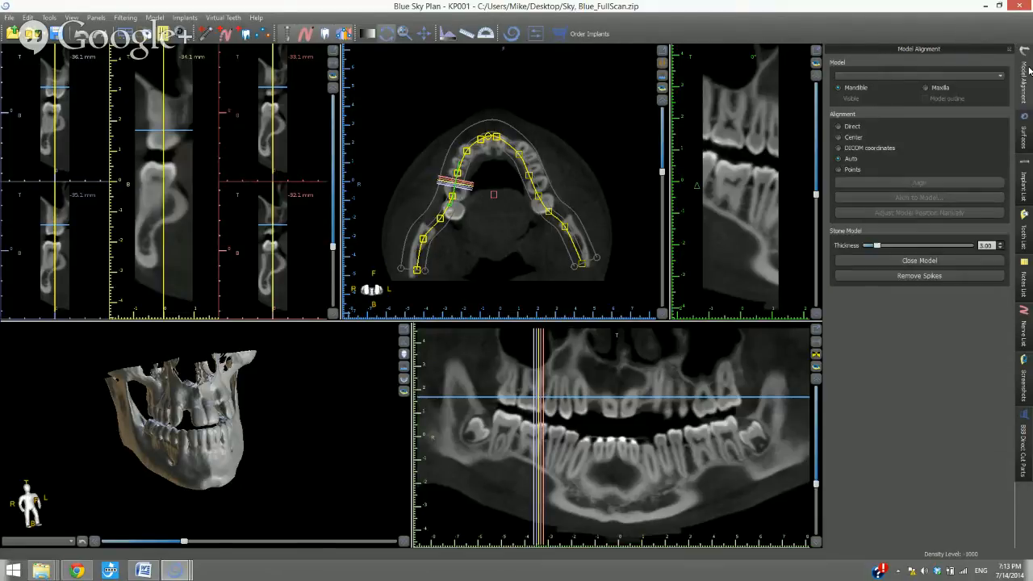
{"action": "left_click", "coordinate": [903, 159]}
{"action": "double_click", "coordinate": [193, 457]}
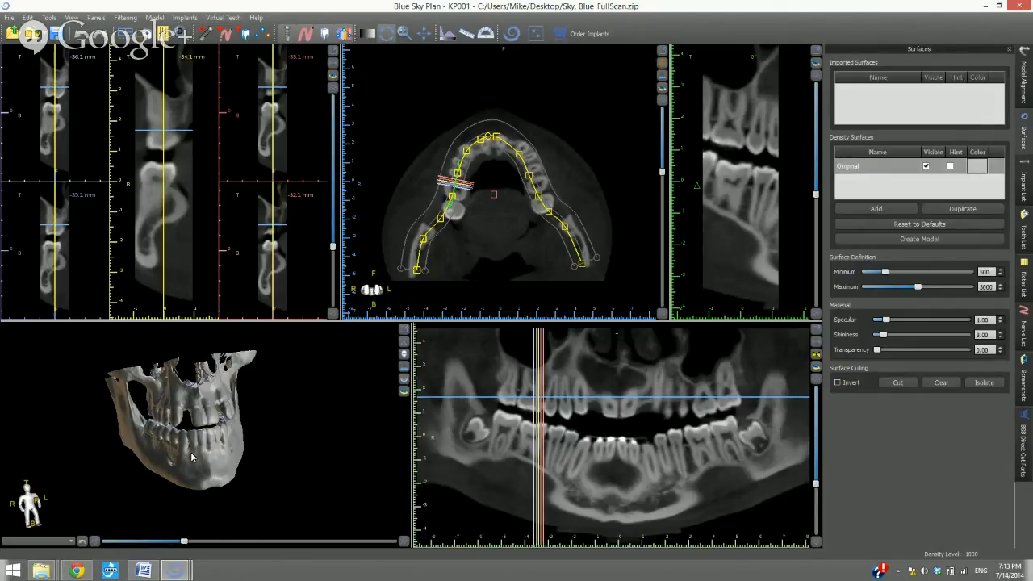
{"action": "left_click_drag", "start_coordinate": [194, 469], "coordinate": [198, 467]}
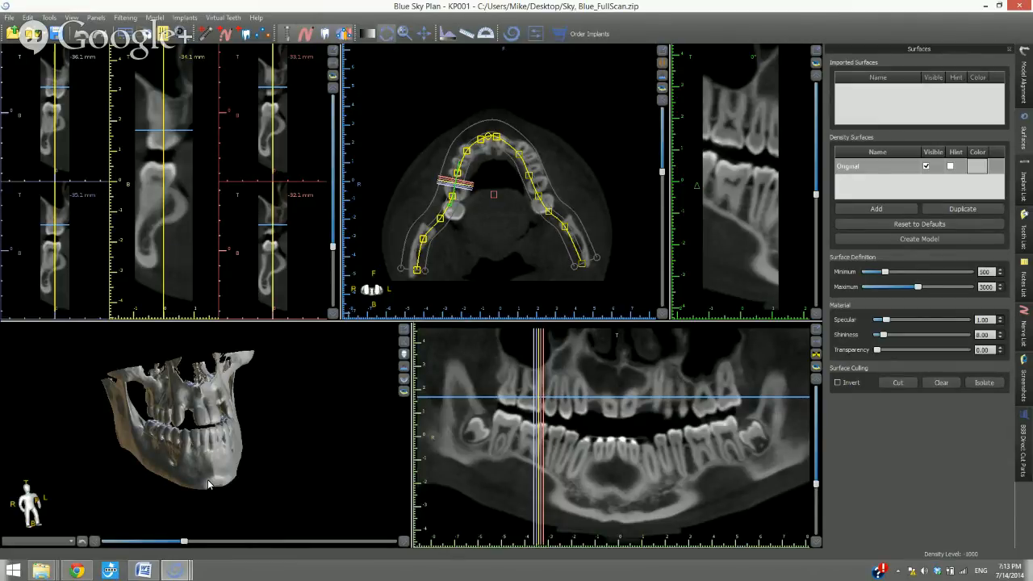
- Close the Surfaces, Implant List, Tooth List and Notes List panels
{"action": "left_click", "coordinate": [1009, 50]}
{"action": "left_click", "coordinate": [1009, 50]}
{"action": "left_click", "coordinate": [1008, 50]}
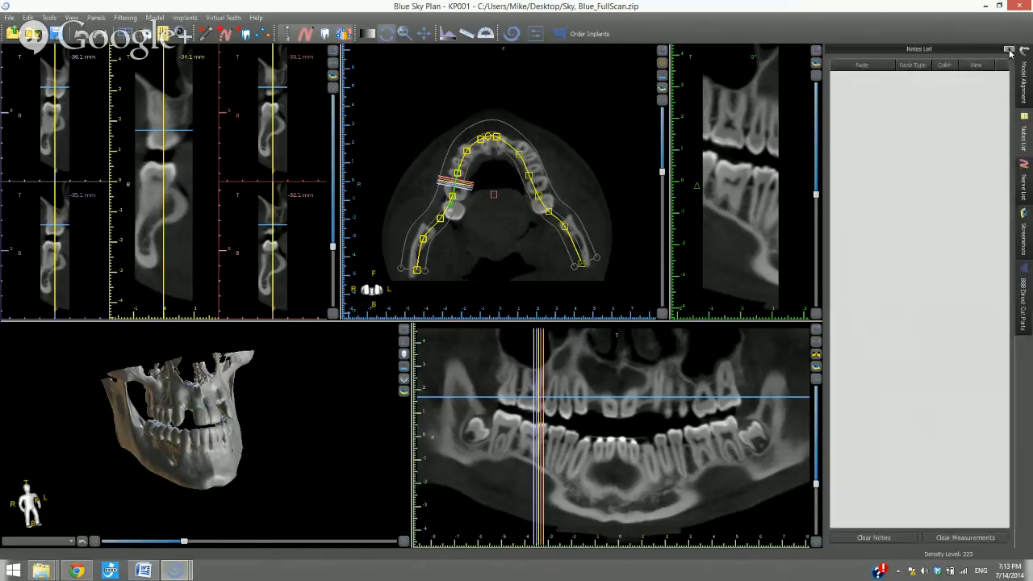
{"action": "left_click", "coordinate": [1009, 50]}
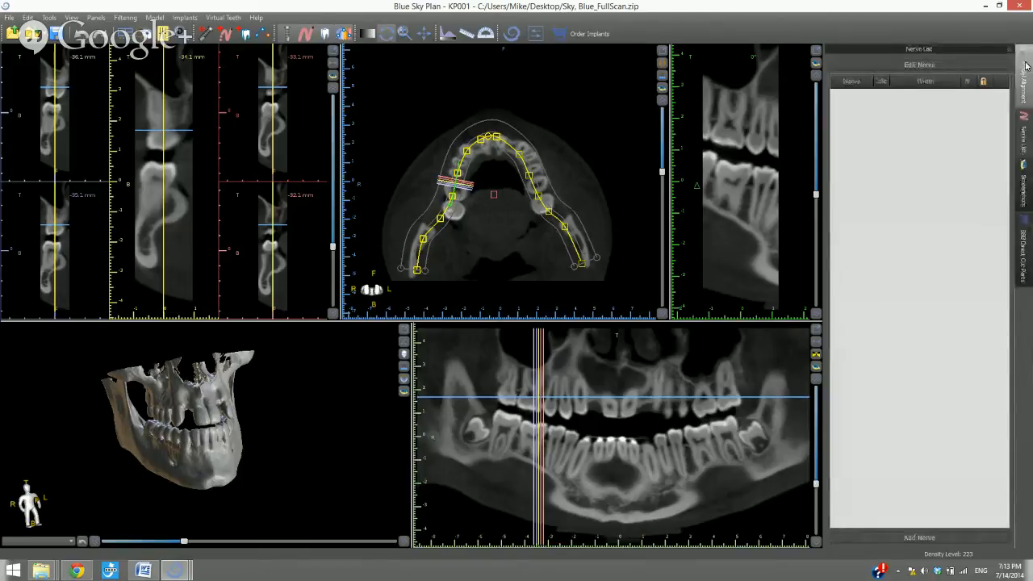
- Look through the remaining Model Alignment, Nerve List, Screenshots and BSB Direct Cut Parts panels
{"action": "left_click", "coordinate": [1026, 68]}
{"action": "left_click", "coordinate": [1026, 134]}
{"action": "left_click", "coordinate": [1027, 184]}
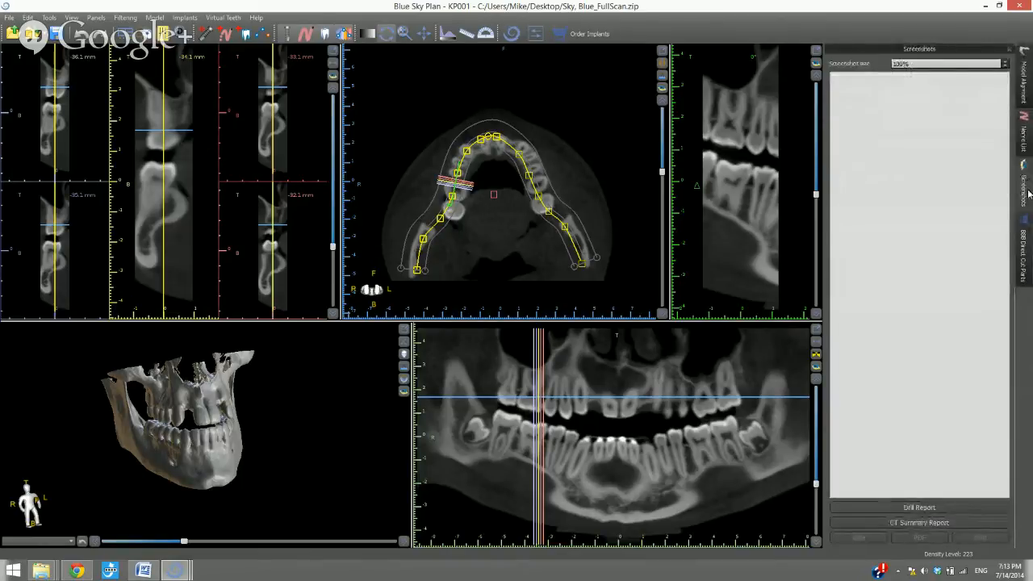
{"action": "left_click", "coordinate": [1026, 250]}
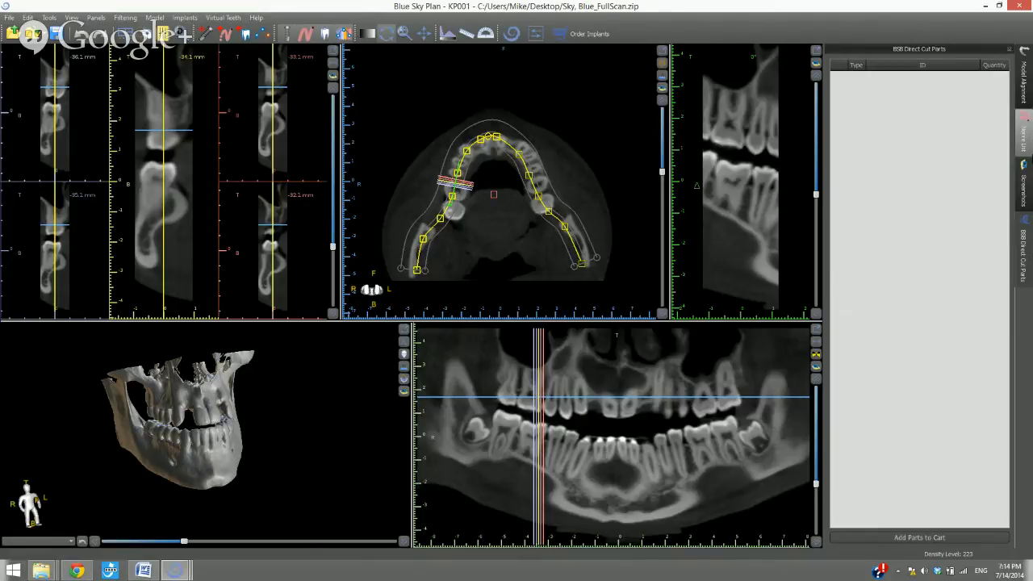
- Reopen the surface settings from the 3D jaw model and duplicate the Original density surface
{"action": "double_click", "coordinate": [211, 473]}
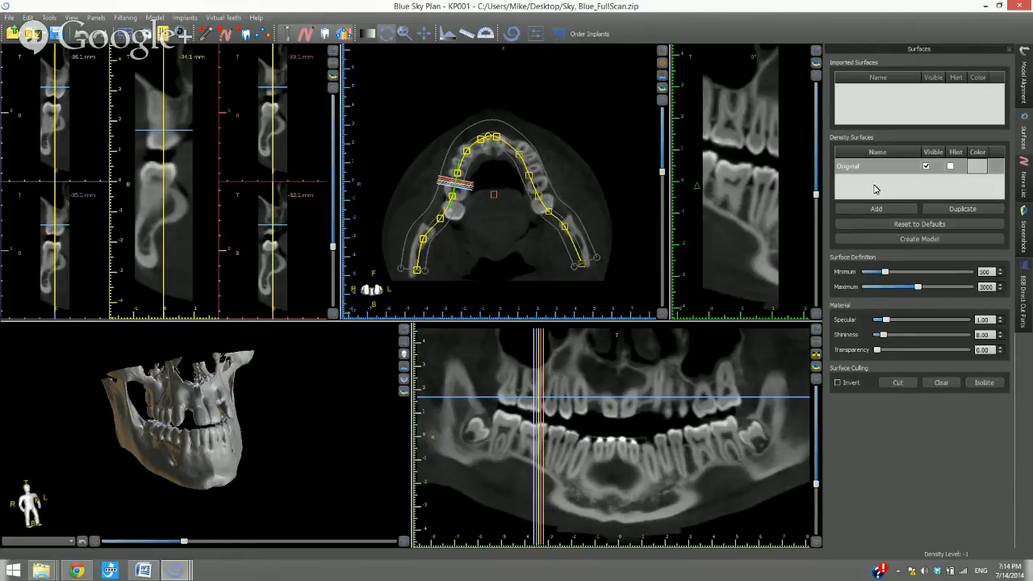
{"action": "left_click_drag", "start_coordinate": [301, 505], "coordinate": [308, 504]}
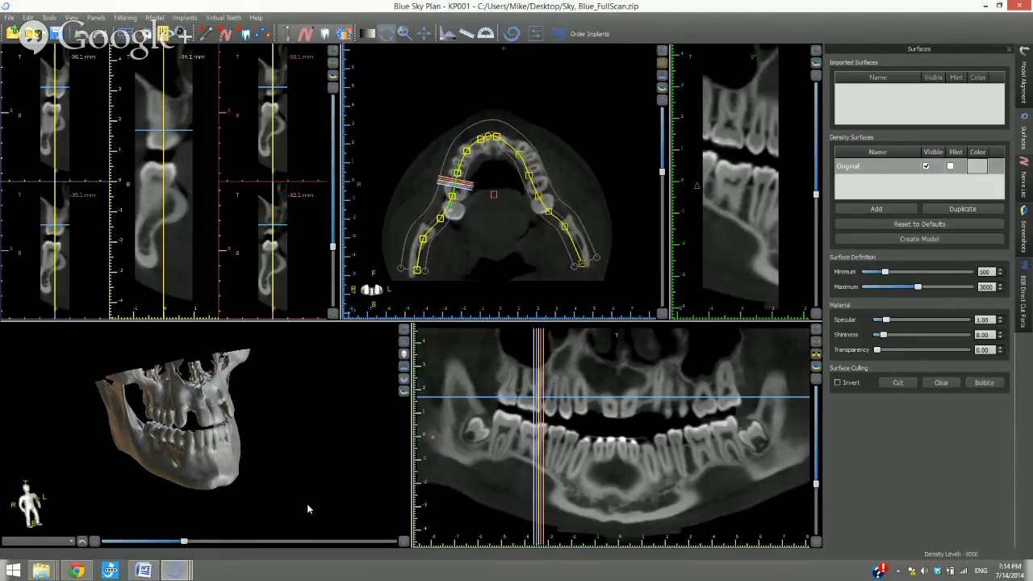
{"action": "right_click_drag", "start_coordinate": [308, 503], "coordinate": [305, 485]}
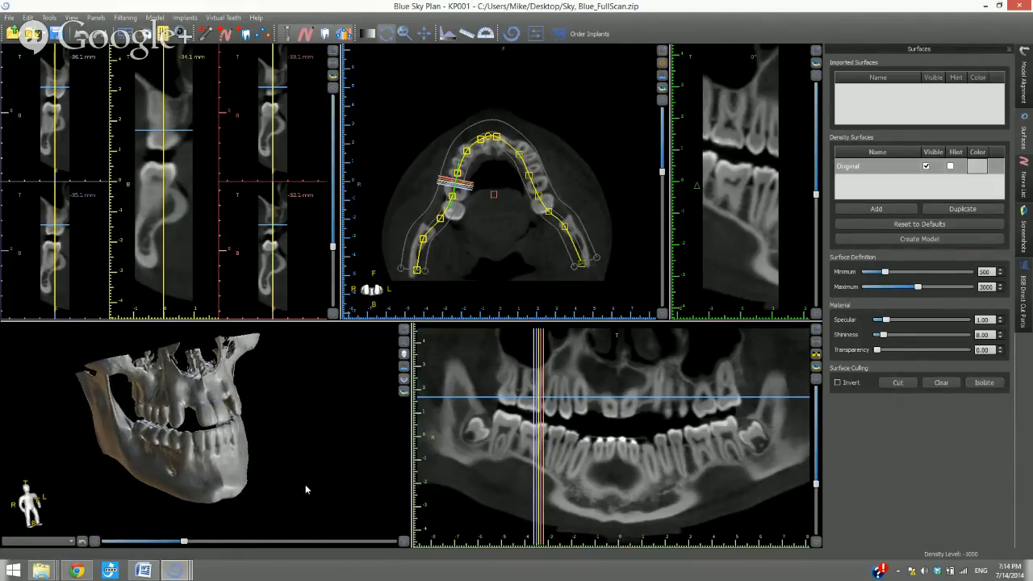
{"action": "left_click", "coordinate": [894, 171]}
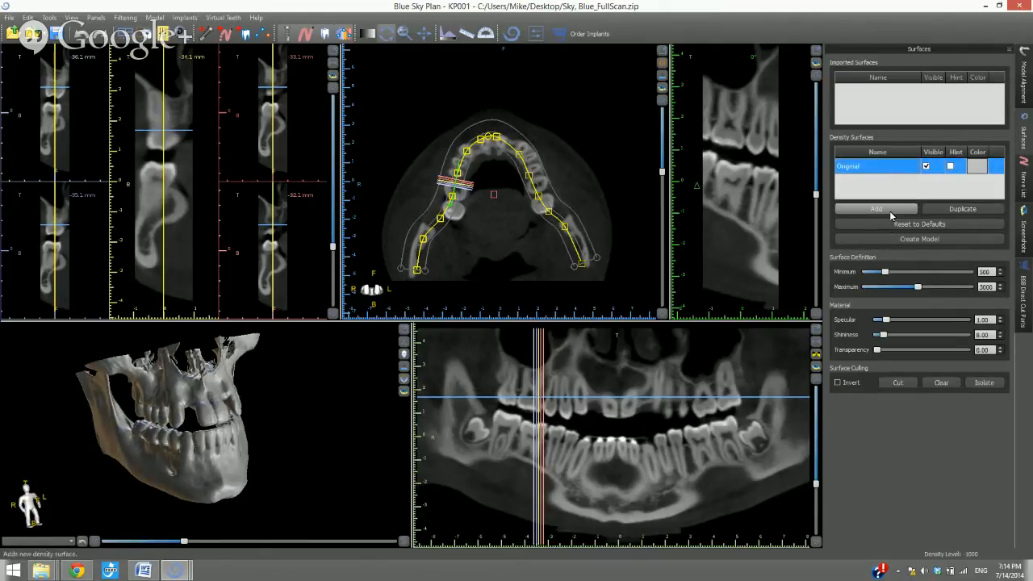
{"action": "left_click", "coordinate": [949, 209]}
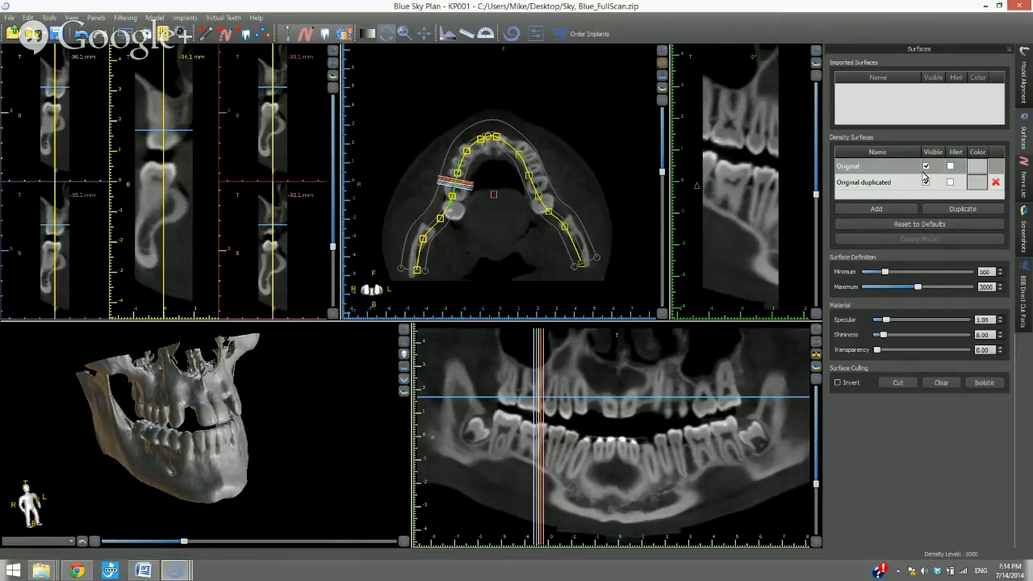
- Hide the Original density surface and rename its duplicate as Mand
{"action": "left_click", "coordinate": [868, 186]}
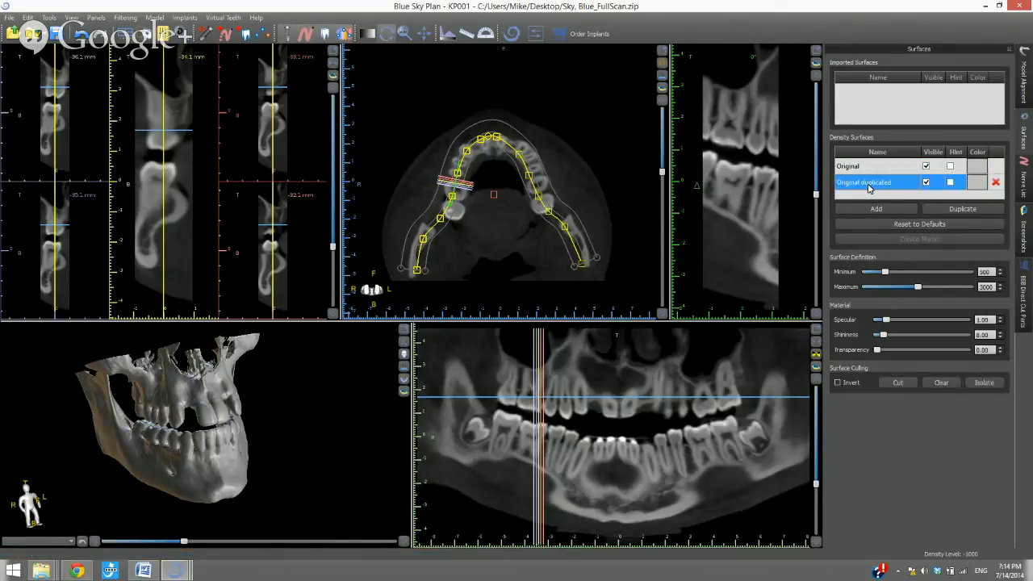
{"action": "left_click", "coordinate": [926, 167]}
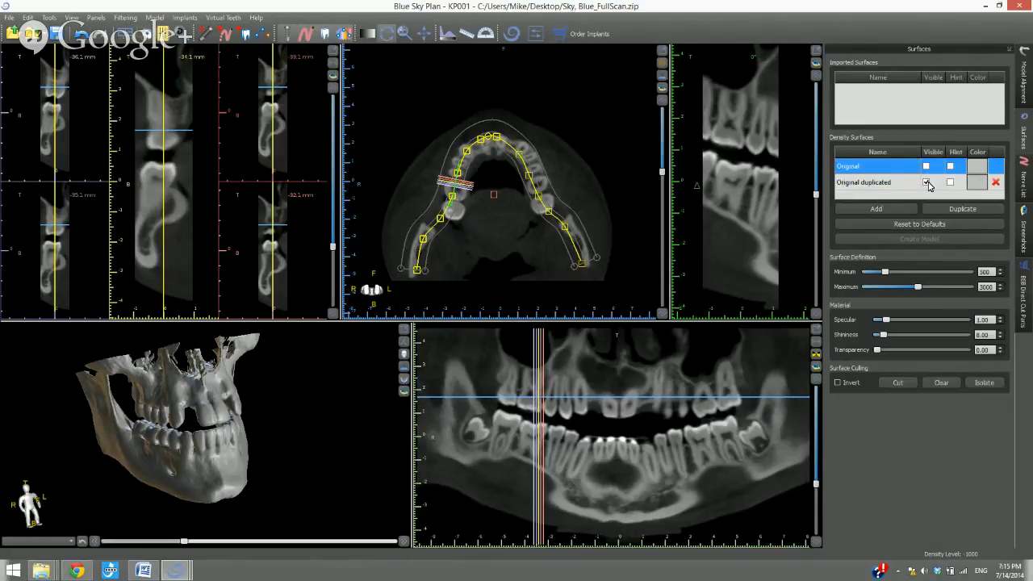
{"action": "left_click", "coordinate": [906, 184]}
{"action": "left_click", "coordinate": [878, 184]}
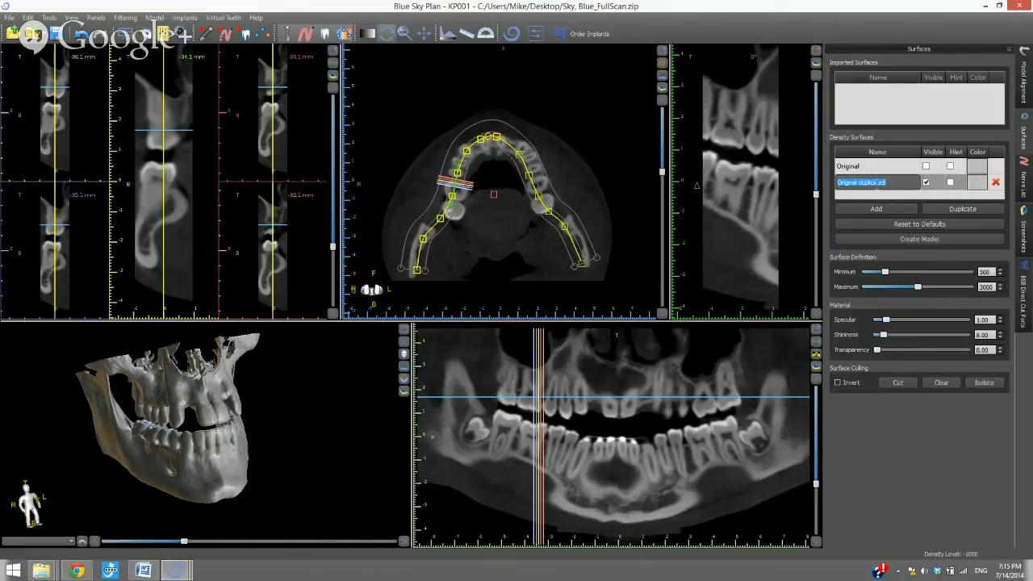
{"action": "type", "text": "N"}
{"action": "key", "text": "Return"}
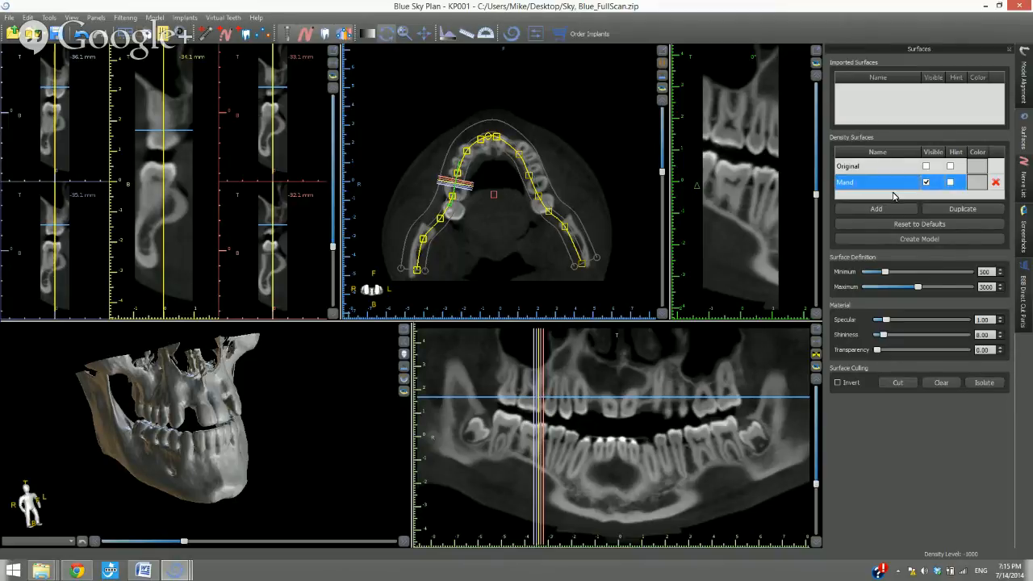
- Isolate the lower jaw in the Mand density surface by picking the mandible body on the 3D model
{"action": "left_click_drag", "start_coordinate": [301, 490], "coordinate": [306, 467]}
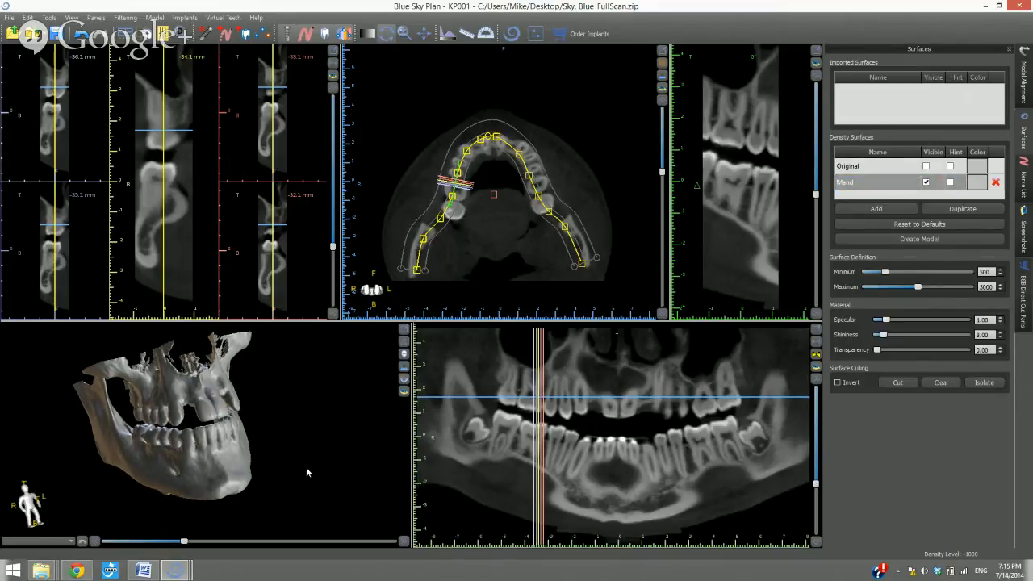
{"action": "left_click", "coordinate": [982, 384]}
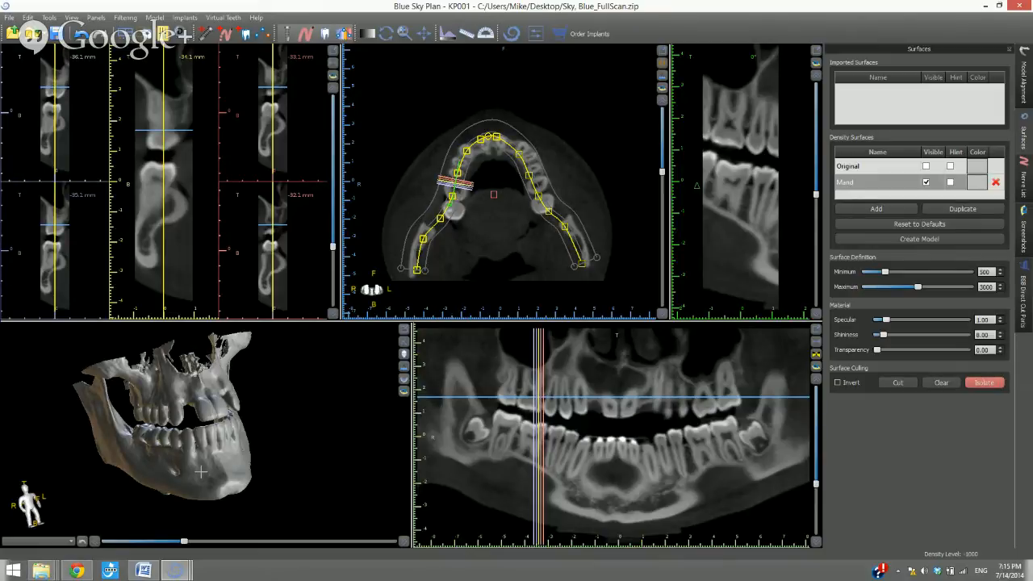
{"action": "left_click", "coordinate": [201, 471]}
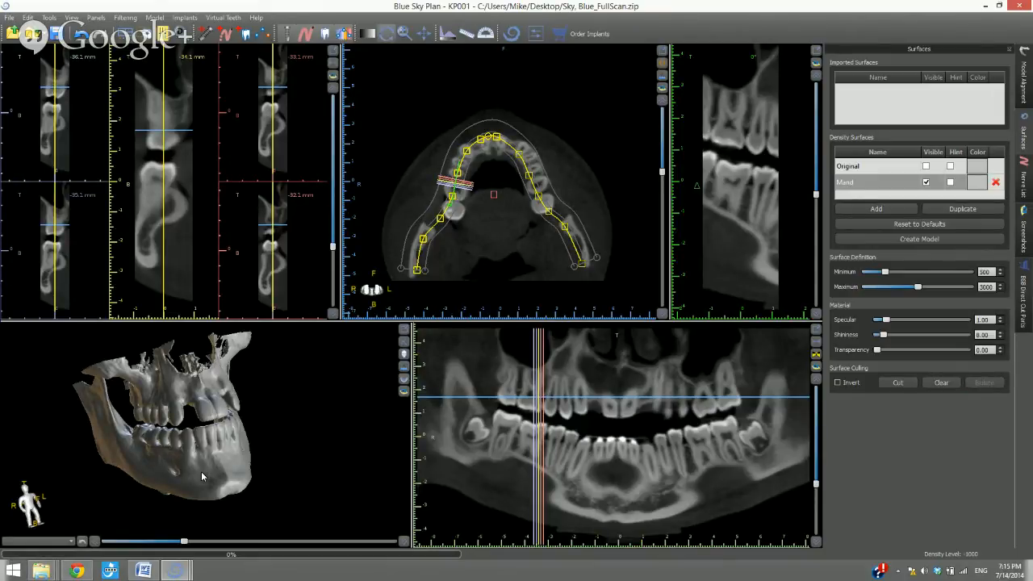
- Inspect the isolated mandible in the 3D view by switching the Mand and Original surfaces on and off
{"action": "left_click_drag", "start_coordinate": [201, 476], "coordinate": [244, 502]}
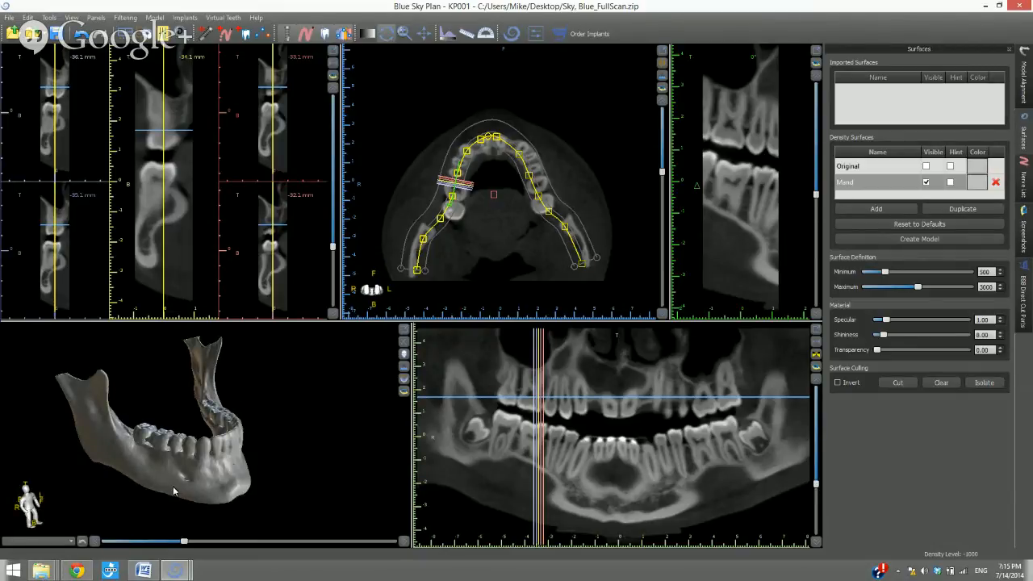
{"action": "left_click", "coordinate": [926, 181]}
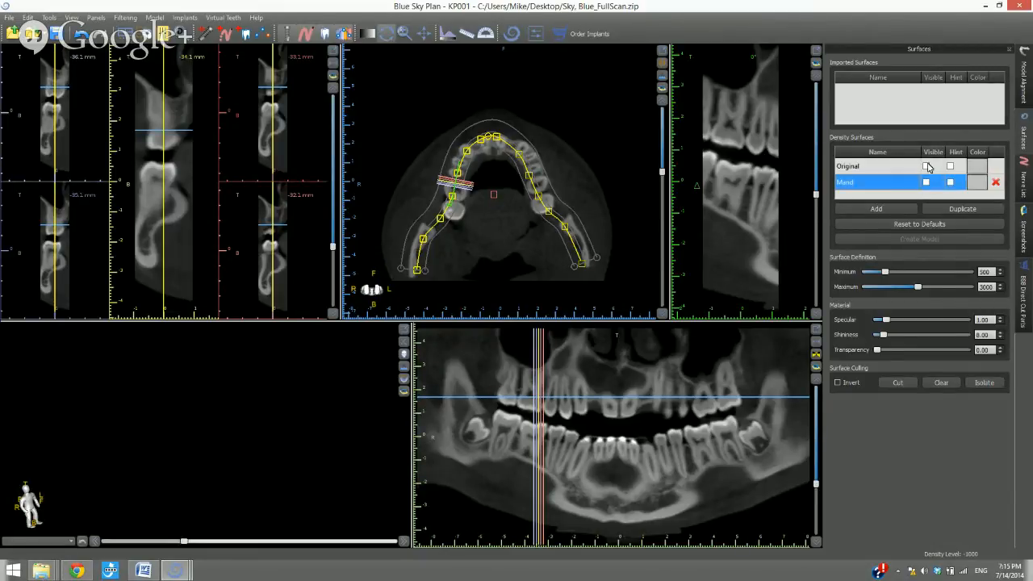
{"action": "left_click", "coordinate": [927, 166]}
{"action": "left_click", "coordinate": [926, 166]}
{"action": "left_click", "coordinate": [925, 183]}
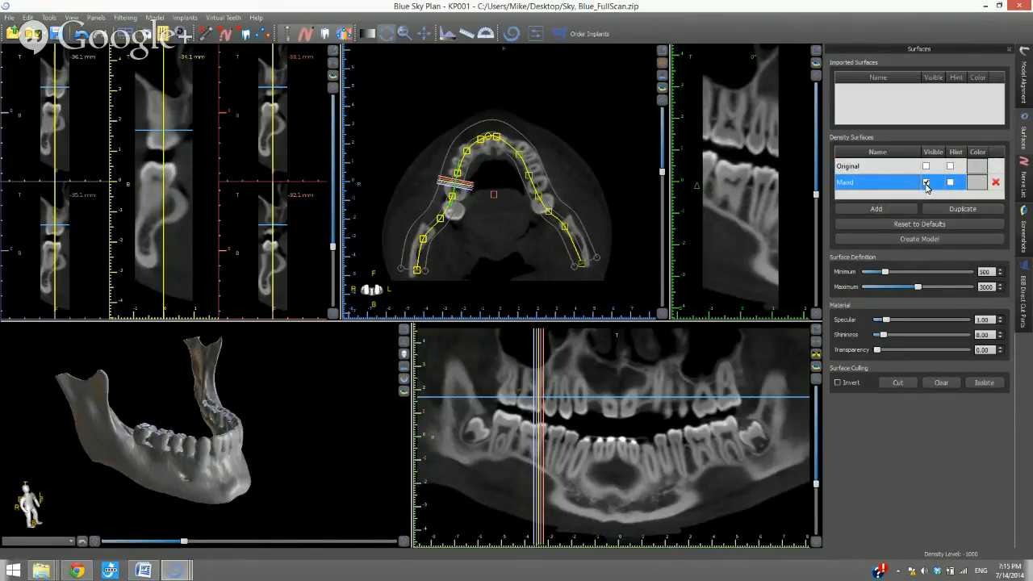
- Duplicate the Original density surface and rename the copy as max
{"action": "left_click", "coordinate": [908, 168]}
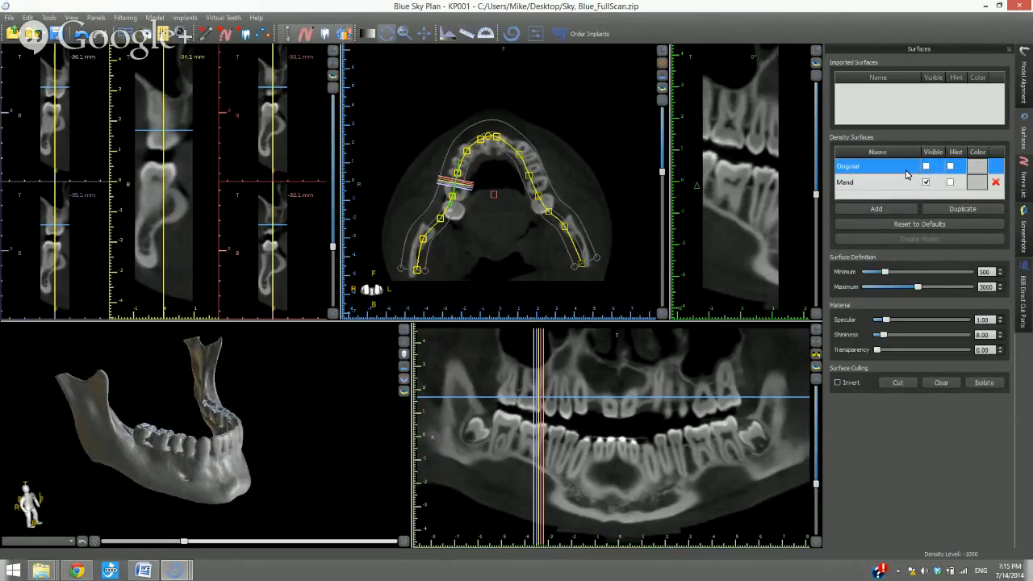
{"action": "left_click", "coordinate": [938, 208]}
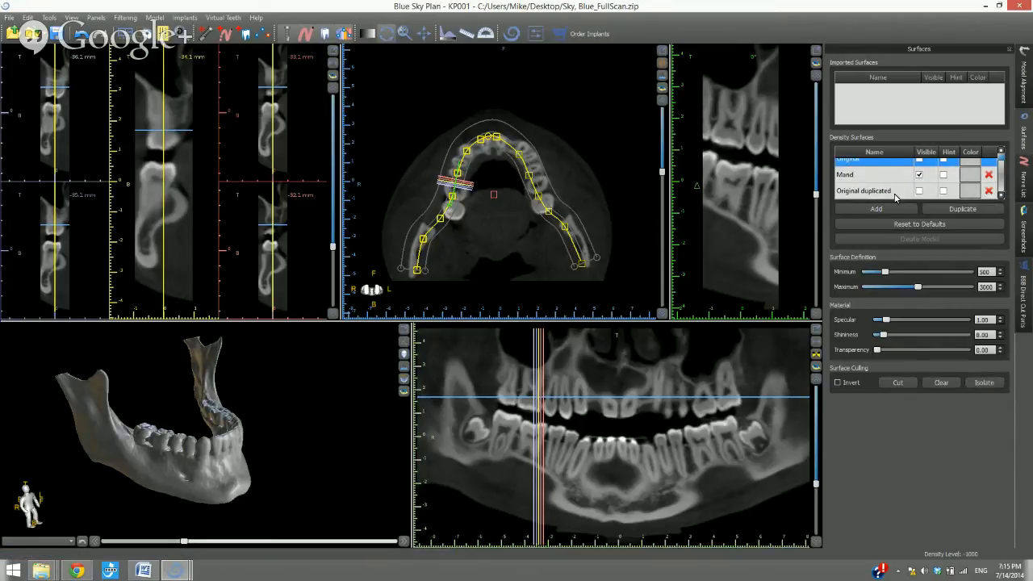
{"action": "double_click", "coordinate": [893, 191]}
{"action": "type", "text": "max"}
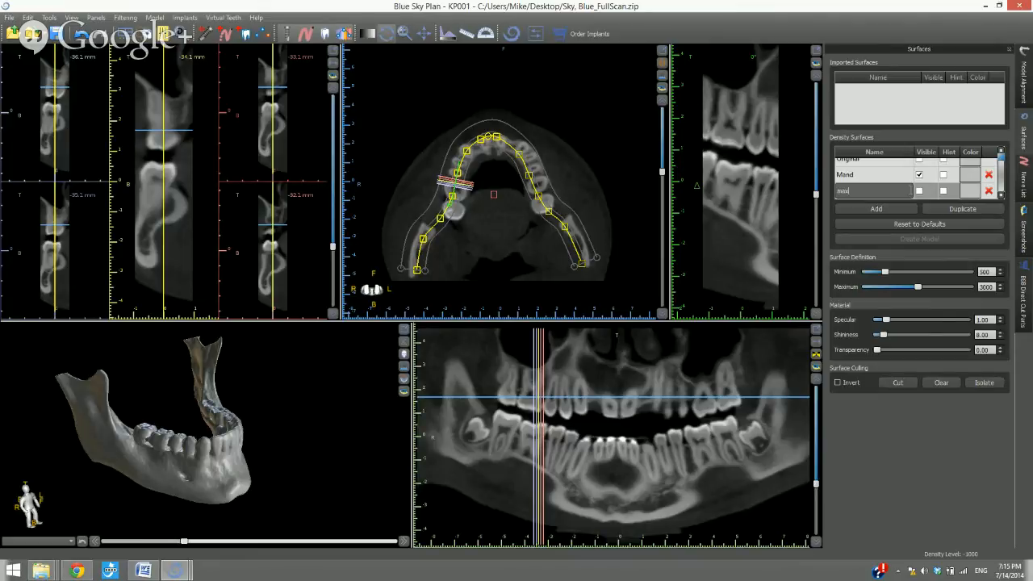
- Show only the max surface and isolate the upper jaw by picking it on the 3D model
{"action": "left_click", "coordinate": [922, 175]}
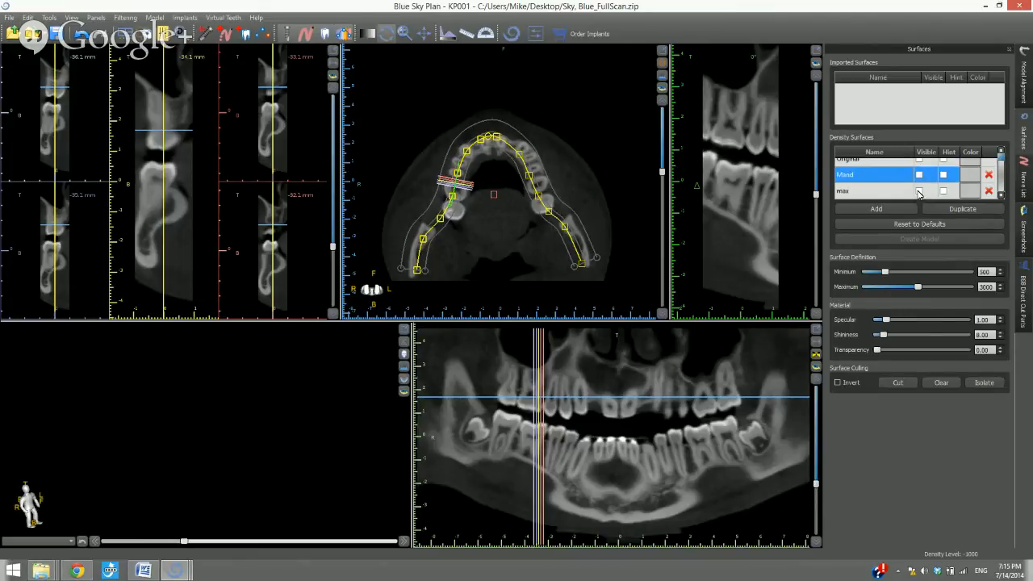
{"action": "left_click", "coordinate": [919, 190]}
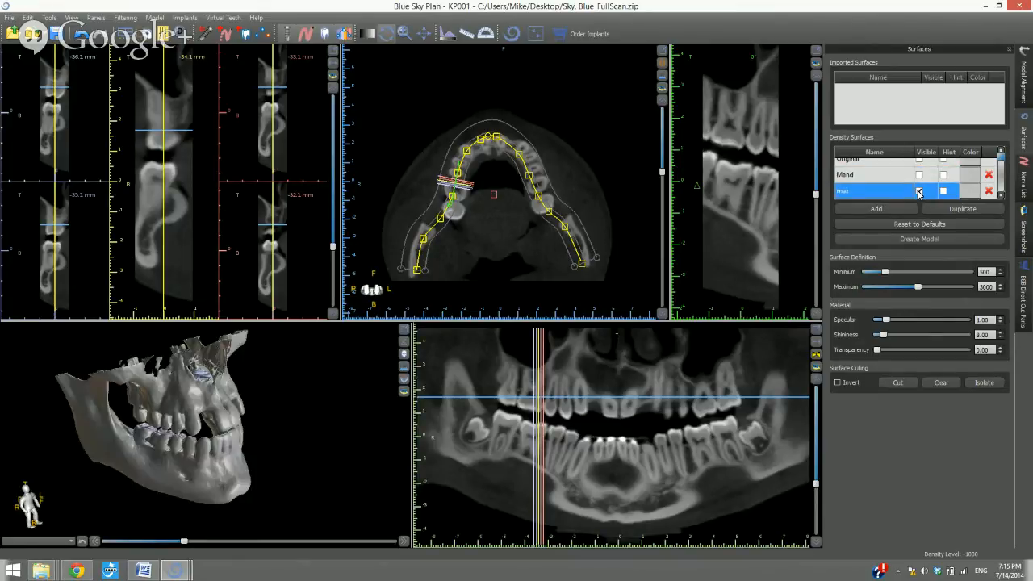
{"action": "left_click", "coordinate": [984, 383]}
{"action": "left_click", "coordinate": [232, 430]}
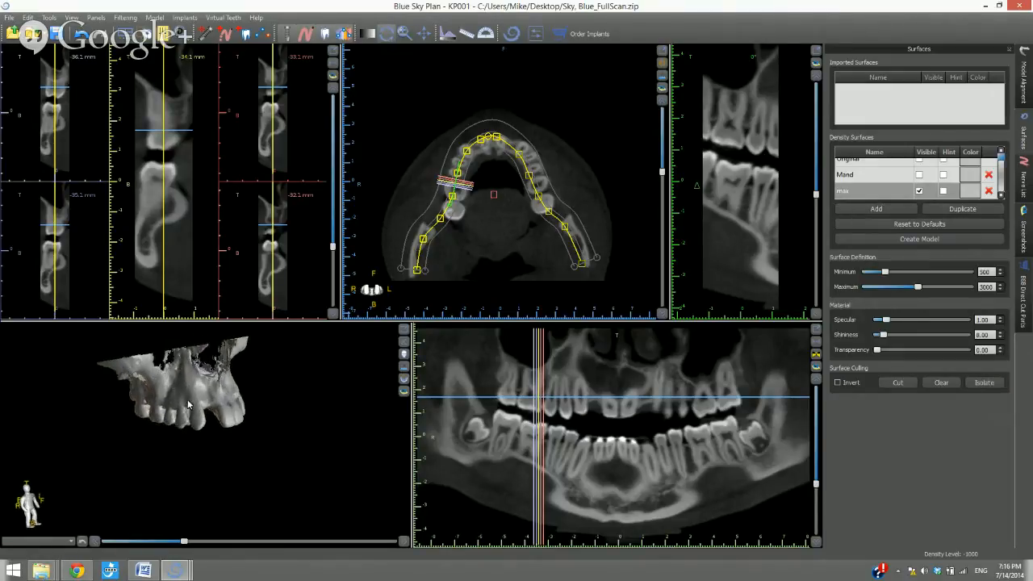
- Set the Mand surface's color to red and make it visible together with the max surface
{"action": "left_click", "coordinate": [969, 176]}
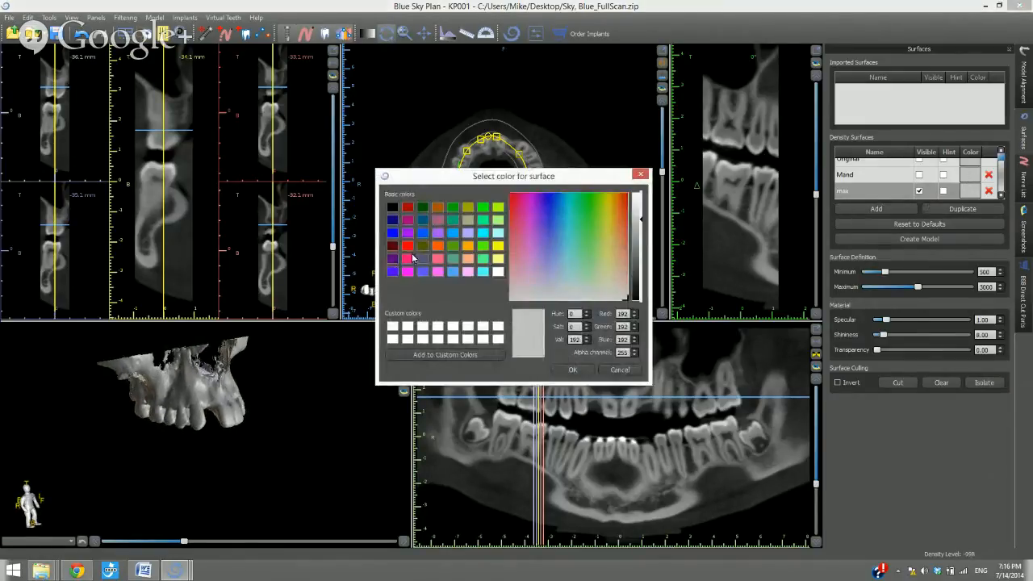
{"action": "left_click", "coordinate": [407, 245]}
{"action": "left_click", "coordinate": [565, 368]}
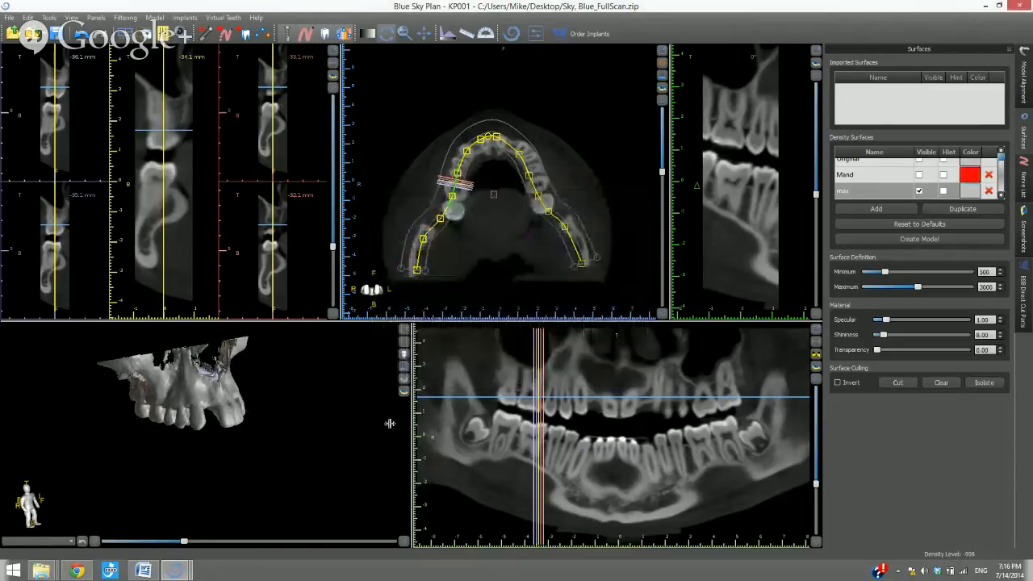
{"action": "left_click", "coordinate": [920, 175]}
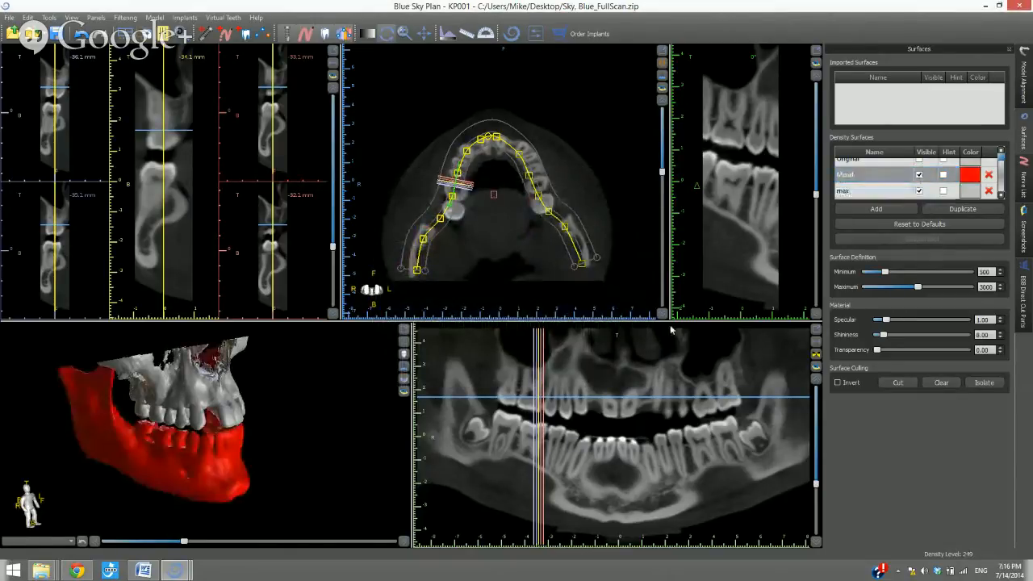
- Compare the Mand and max surfaces from several angles by switching their visibility, finishing with Mand hidden
{"action": "left_click_drag", "start_coordinate": [184, 467], "coordinate": [351, 481]}
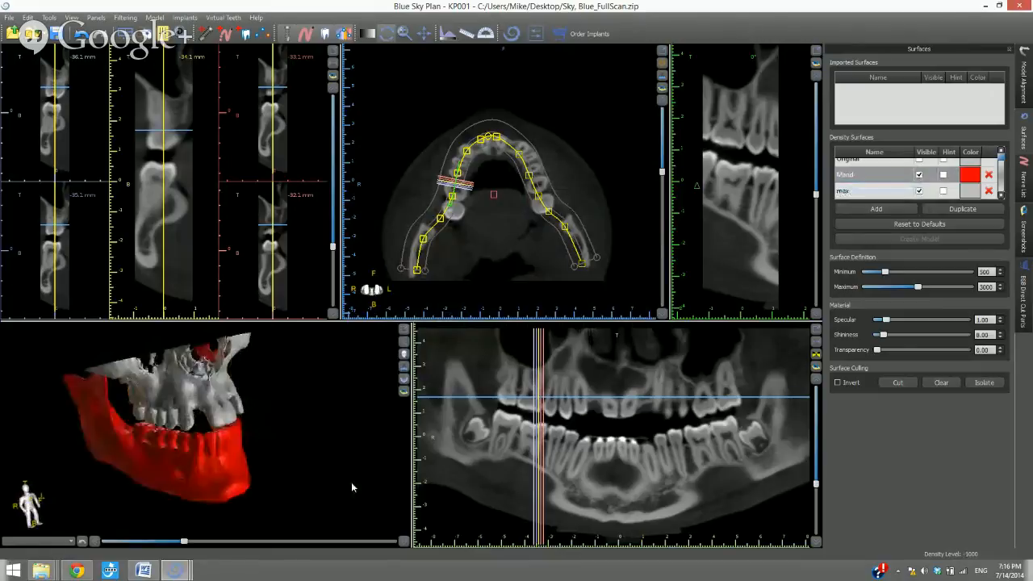
{"action": "left_click", "coordinate": [917, 191]}
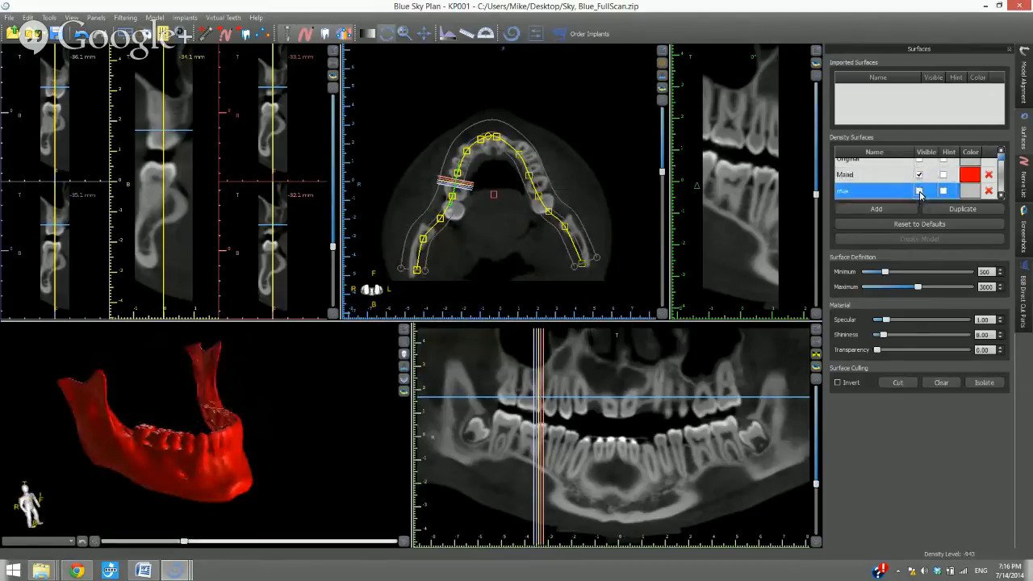
{"action": "left_click", "coordinate": [919, 191]}
{"action": "left_click", "coordinate": [920, 175]}
{"action": "left_click", "coordinate": [920, 175]}
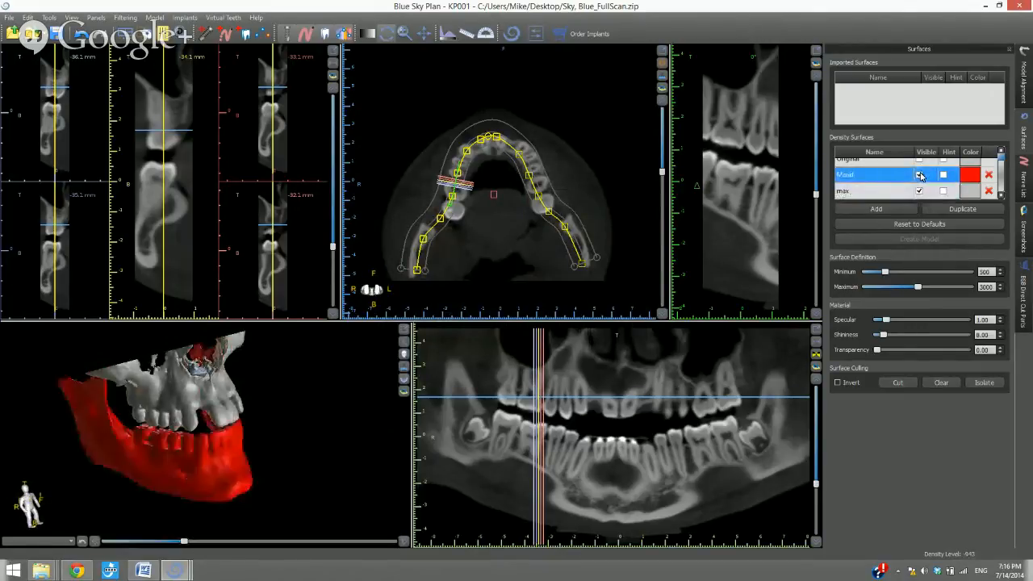
{"action": "left_click_drag", "start_coordinate": [280, 482], "coordinate": [255, 500]}
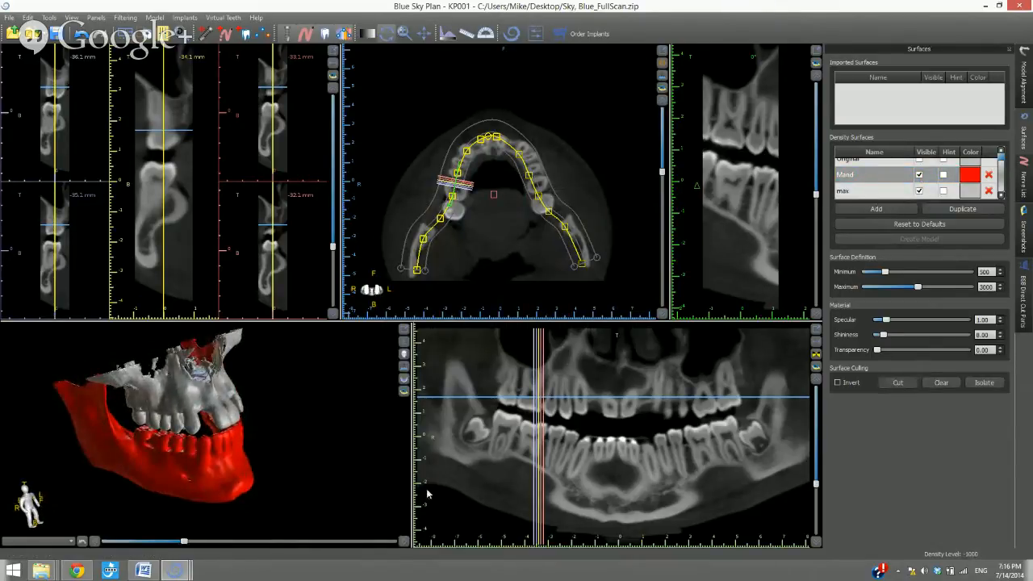
{"action": "left_click_drag", "start_coordinate": [295, 465], "coordinate": [308, 465]}
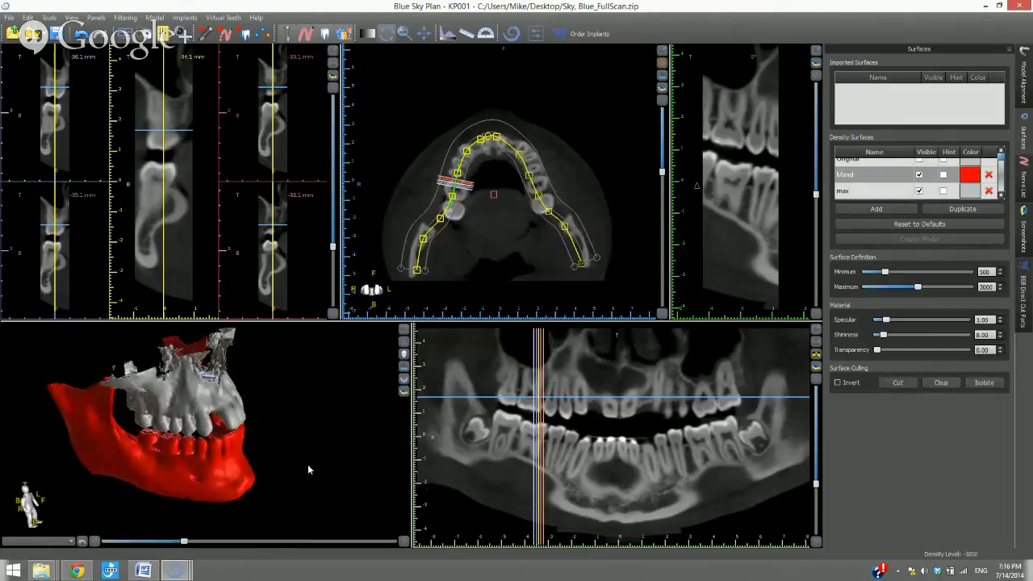
{"action": "left_click", "coordinate": [920, 175]}
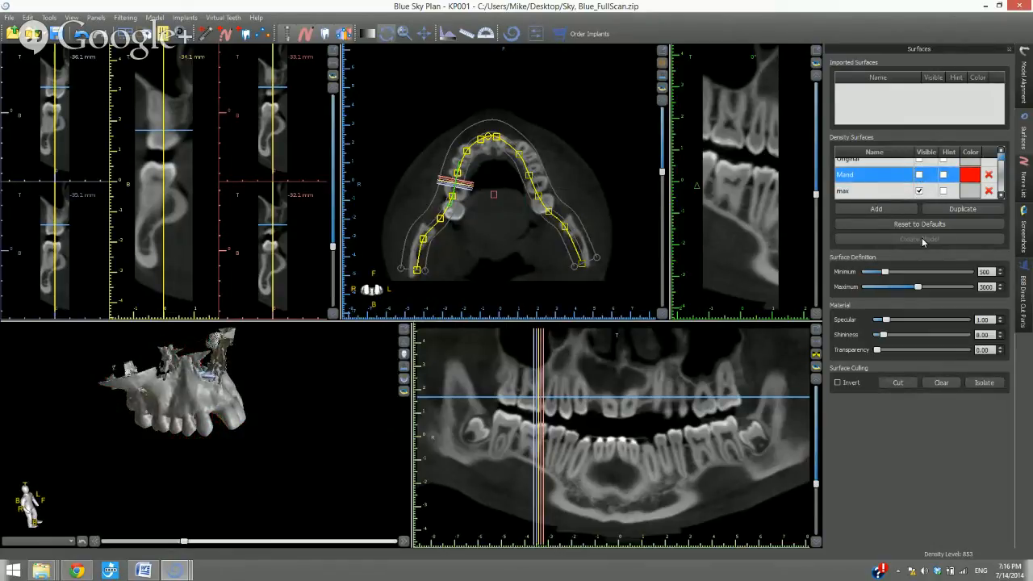
- Try to cut away the bone above the upper teeth in the max surface
{"action": "left_click", "coordinate": [899, 382]}
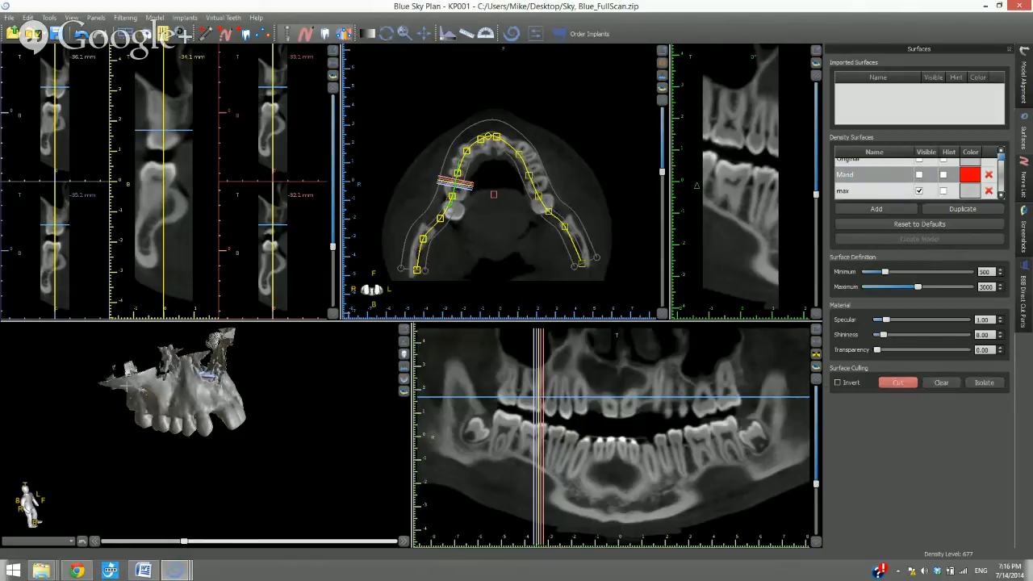
{"action": "mouse_move", "coordinate": [116, 344]}
{"action": "left_mouse_down"}
{"action": "mouse_move", "coordinate": [84, 371]}
{"action": "mouse_move", "coordinate": [105, 395]}
{"action": "mouse_move", "coordinate": [126, 397]}
{"action": "mouse_move", "coordinate": [202, 349]}
{"action": "mouse_move", "coordinate": [191, 334]}
{"action": "left_mouse_up"}
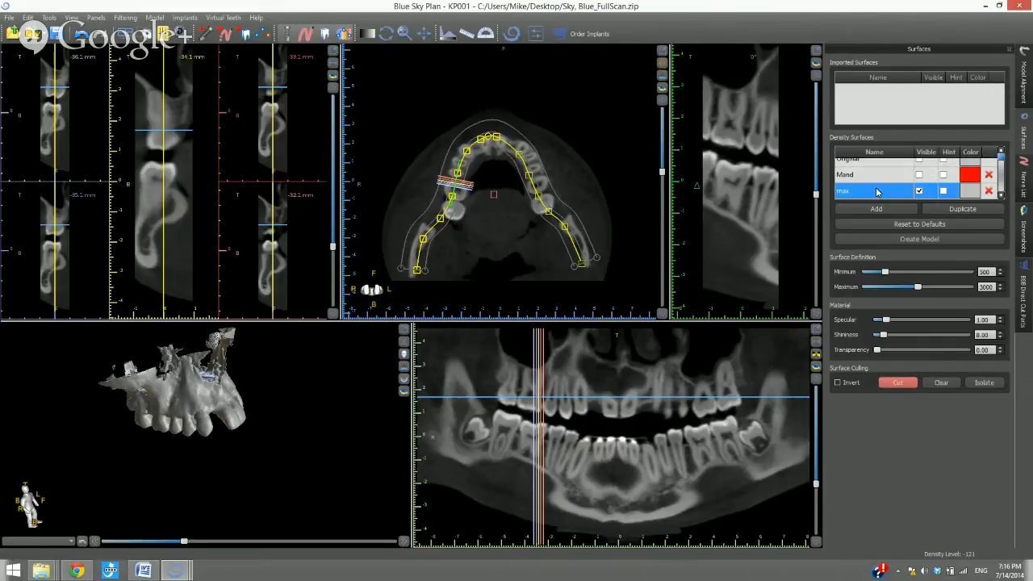
{"action": "left_click", "coordinate": [881, 175]}
{"action": "left_click", "coordinate": [876, 191]}
{"action": "left_click", "coordinate": [874, 176]}
{"action": "left_click", "coordinate": [870, 193]}
- Hide the max surface, show and select the Original surface, and leave the culling mode
{"action": "left_click", "coordinate": [918, 190]}
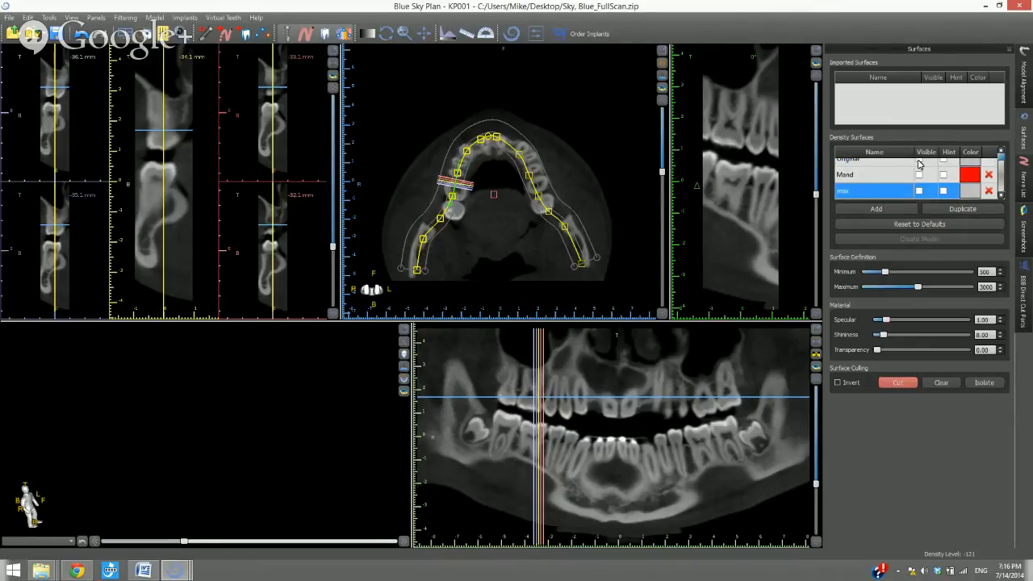
{"action": "left_click", "coordinate": [918, 164]}
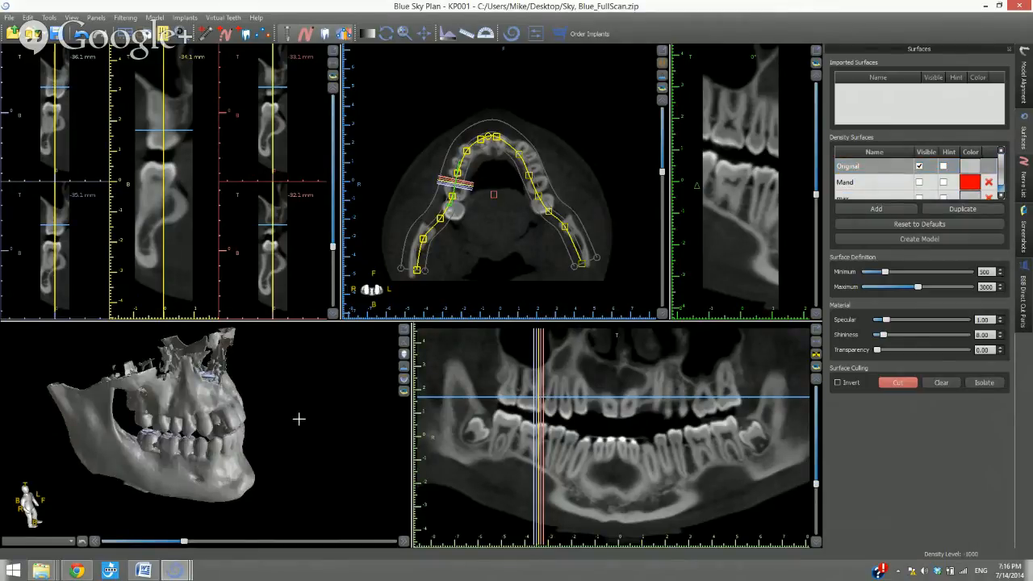
{"action": "left_click", "coordinate": [897, 383]}
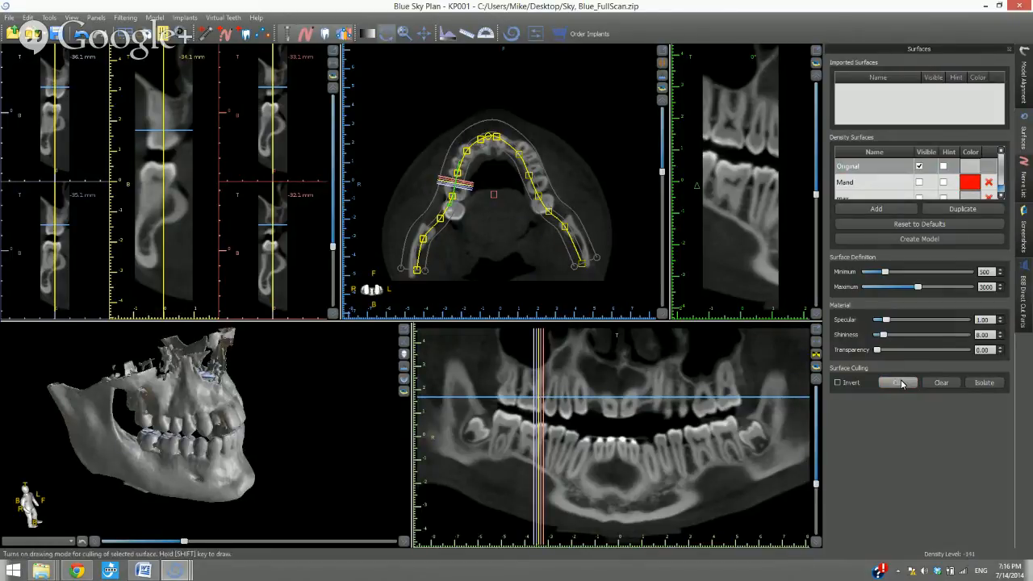
{"action": "left_click", "coordinate": [880, 168]}
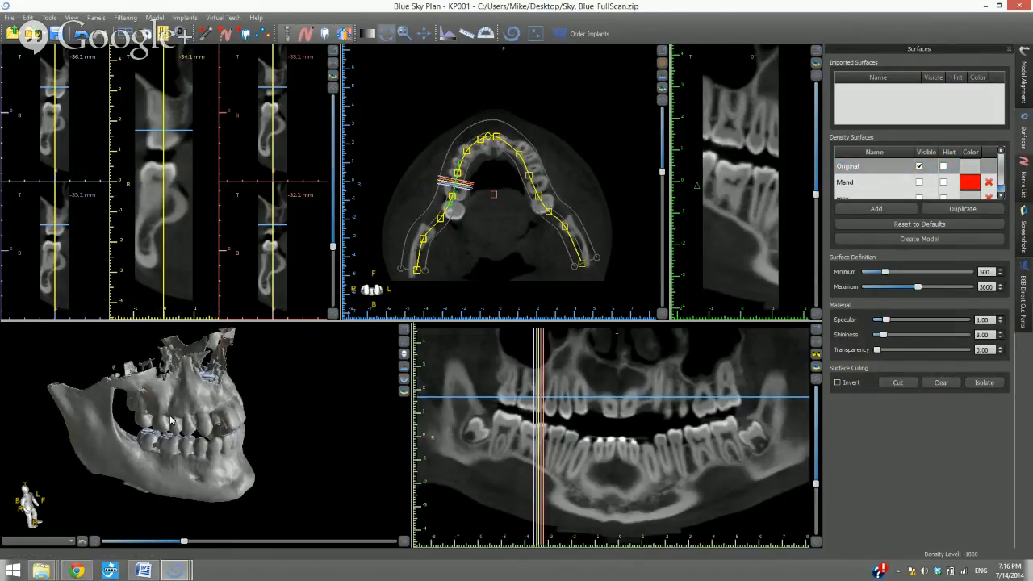
- Cut away the bone above the upper teeth on the Original surface with a freehand outline in side view
{"action": "left_click_drag", "start_coordinate": [210, 404], "coordinate": [216, 388]}
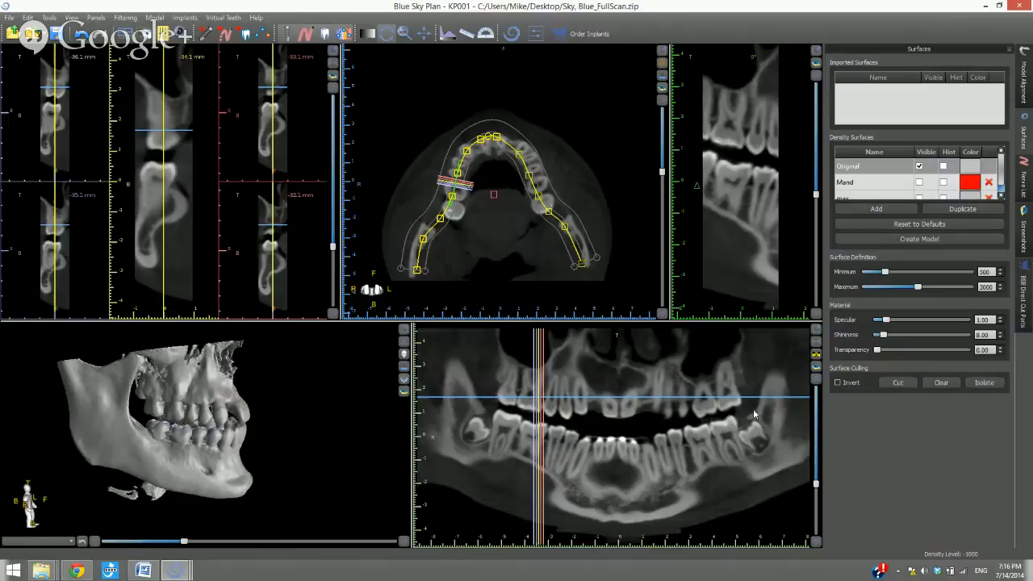
{"action": "left_click", "coordinate": [900, 382]}
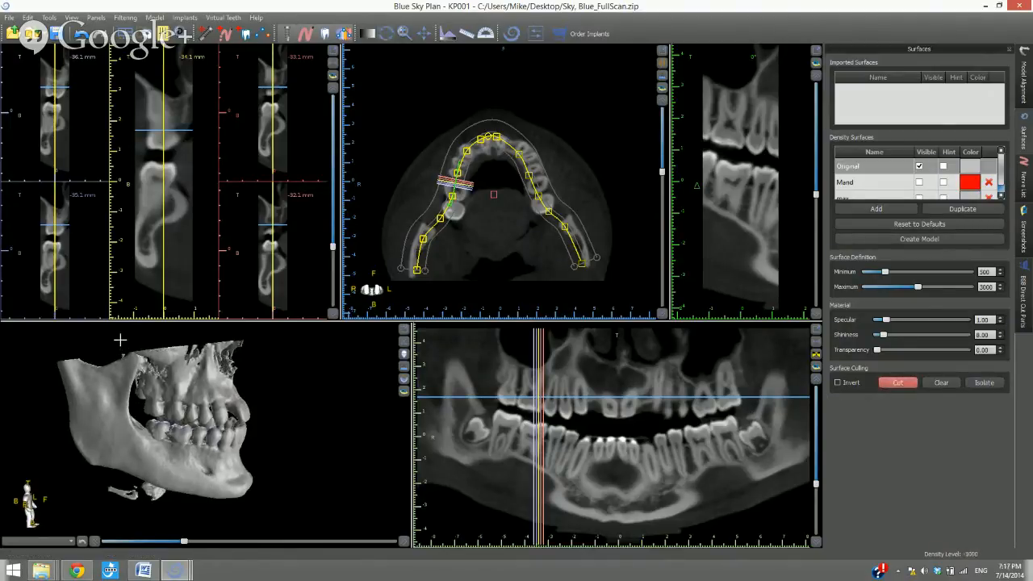
{"action": "left_click_drag", "start_coordinate": [119, 346], "coordinate": [141, 374]}
{"action": "mouse_move", "coordinate": [110, 332]}
{"action": "left_mouse_down"}
{"action": "mouse_move", "coordinate": [129, 371]}
{"action": "mouse_move", "coordinate": [153, 378]}
{"action": "mouse_move", "coordinate": [228, 376]}
{"action": "mouse_move", "coordinate": [265, 355]}
{"action": "mouse_move", "coordinate": [264, 332]}
{"action": "left_mouse_up"}
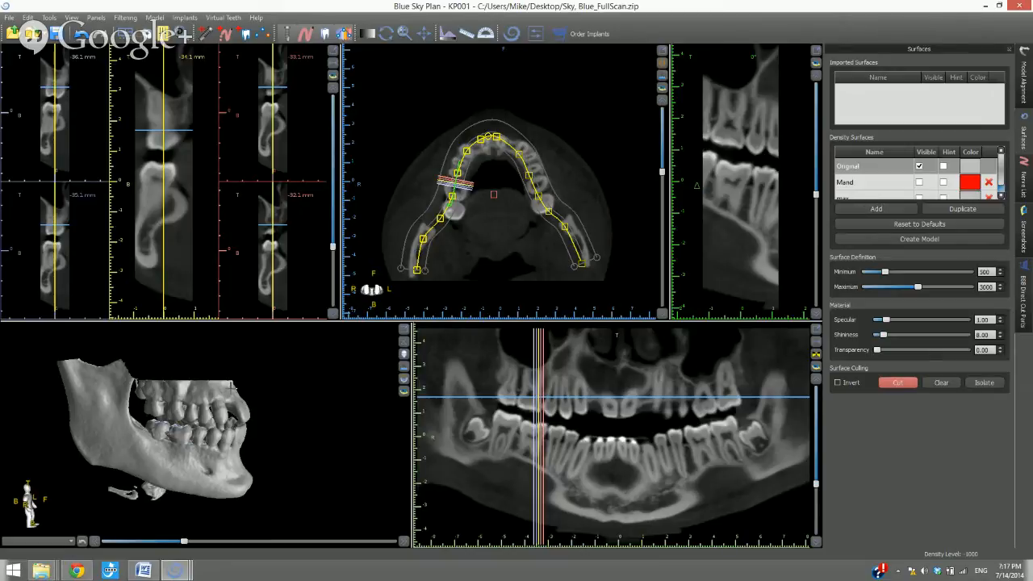
{"action": "left_click", "coordinate": [899, 382]}
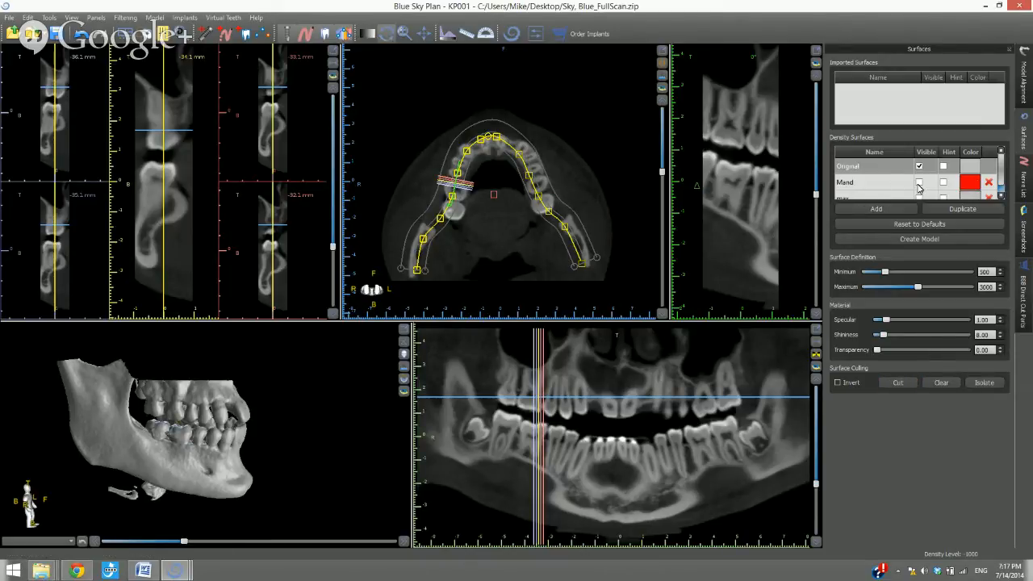
- Check the trimmed Original surface against Mand by switching surface visibility, and examine the jaws close up from another angle
{"action": "scroll", "coordinate": [991, 176], "scroll_direction": "down", "scroll_amount": 1}
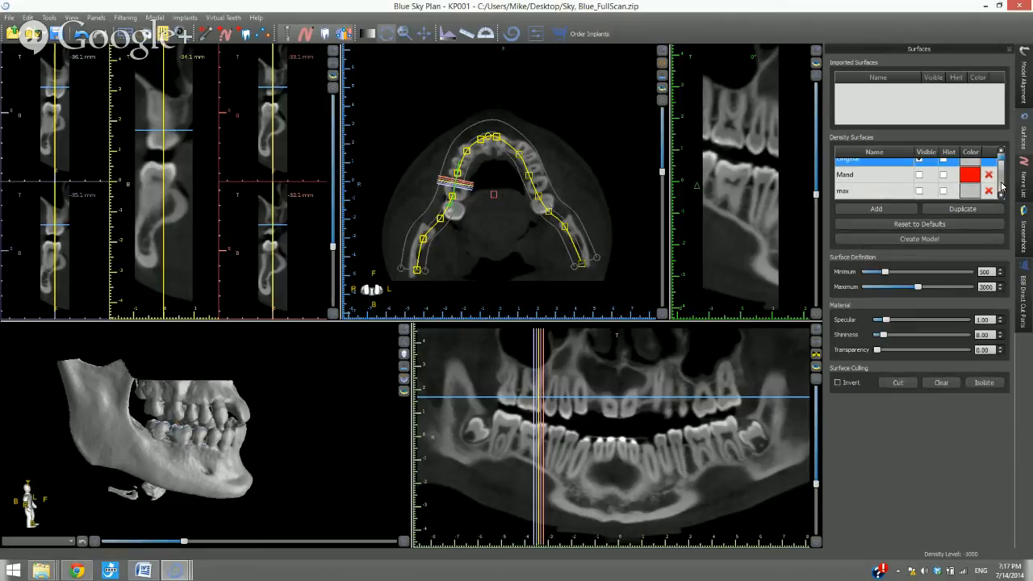
{"action": "left_click", "coordinate": [919, 175]}
{"action": "left_click", "coordinate": [919, 192]}
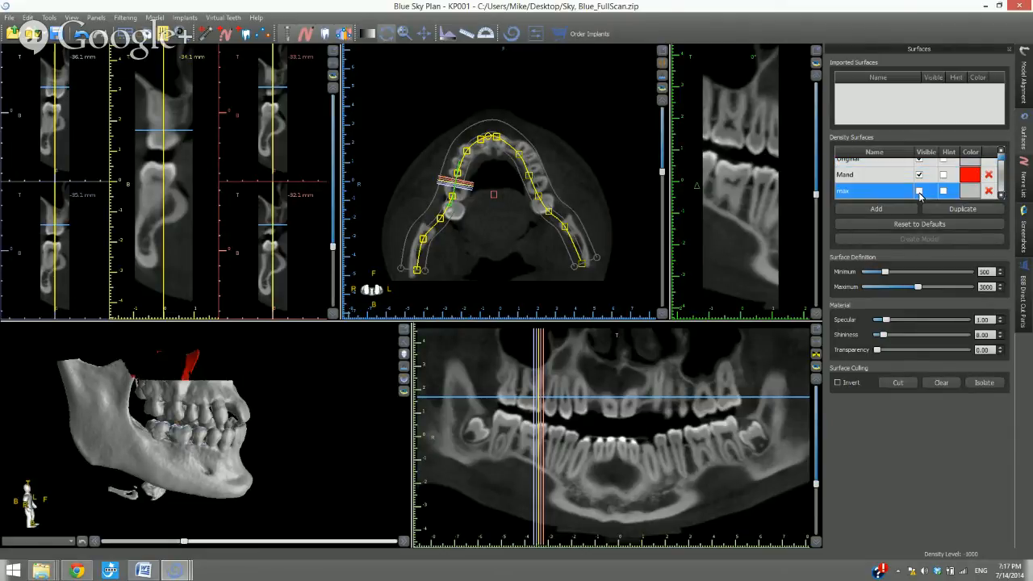
{"action": "left_click", "coordinate": [919, 175]}
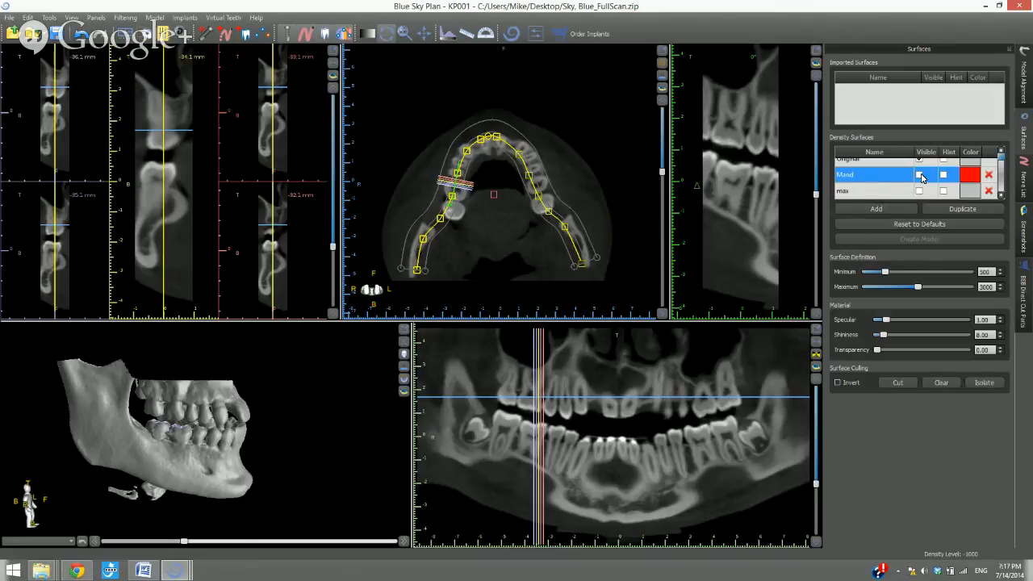
{"action": "left_click", "coordinate": [883, 161]}
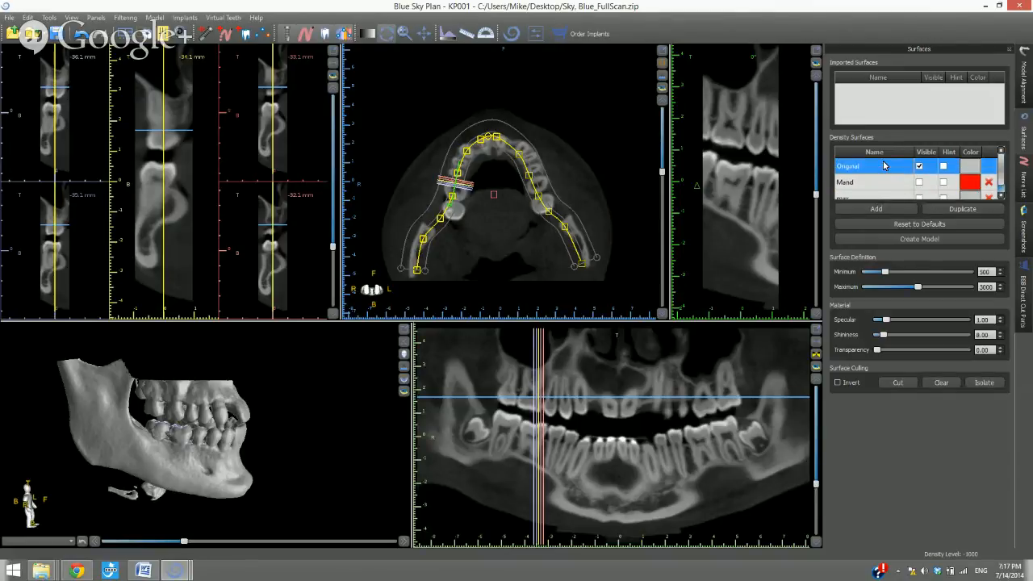
{"action": "left_click", "coordinate": [949, 237]}
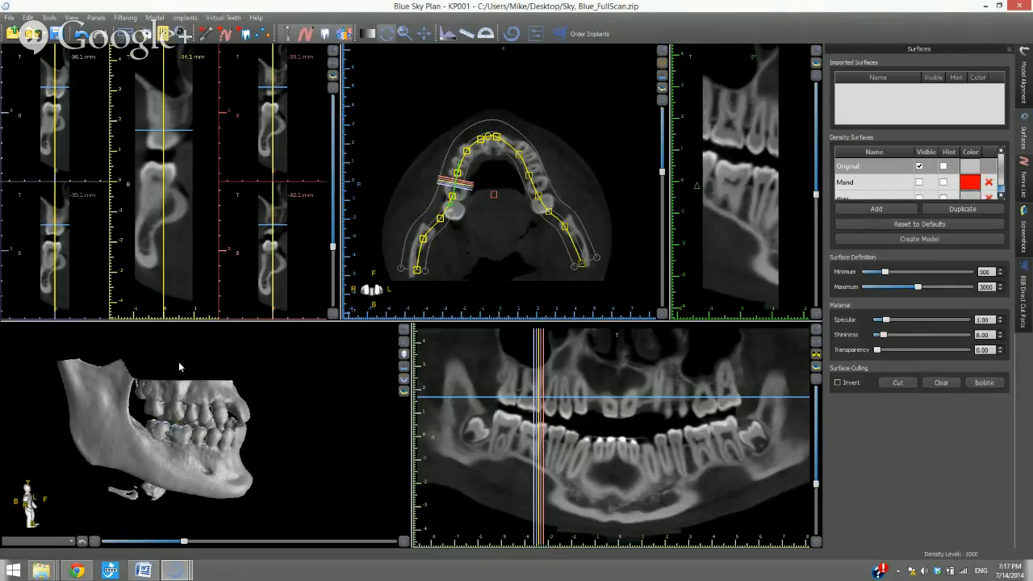
{"action": "left_click_drag", "start_coordinate": [178, 362], "coordinate": [88, 366]}
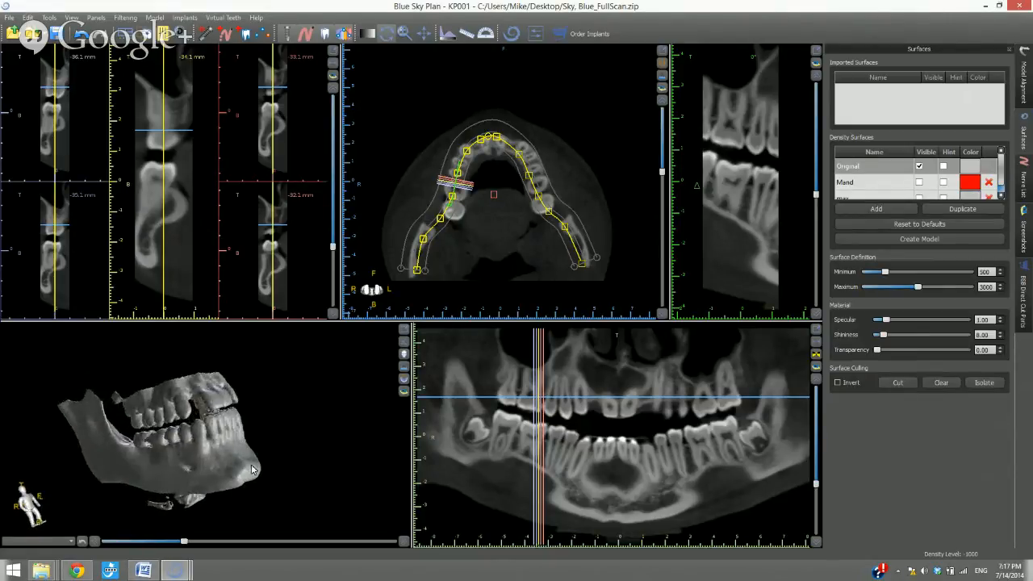
{"action": "scroll", "coordinate": [227, 450], "scroll_direction": "up", "scroll_amount": 5}
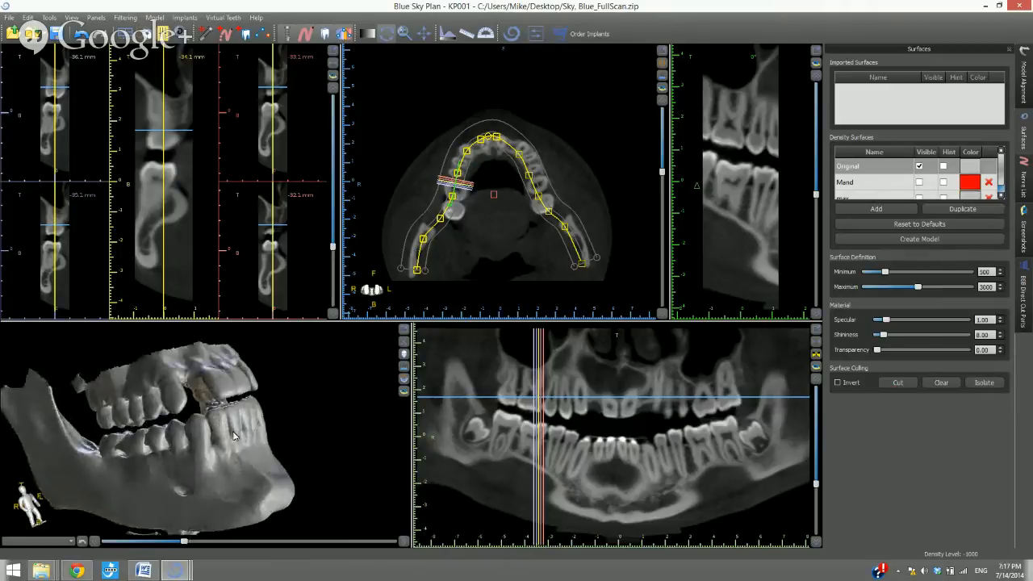
- Add a medium Right Maxillary Lateral Incisor with root, placing it in the missing-tooth gap on the panoramic view
{"action": "left_click_drag", "start_coordinate": [233, 435], "coordinate": [209, 479]}
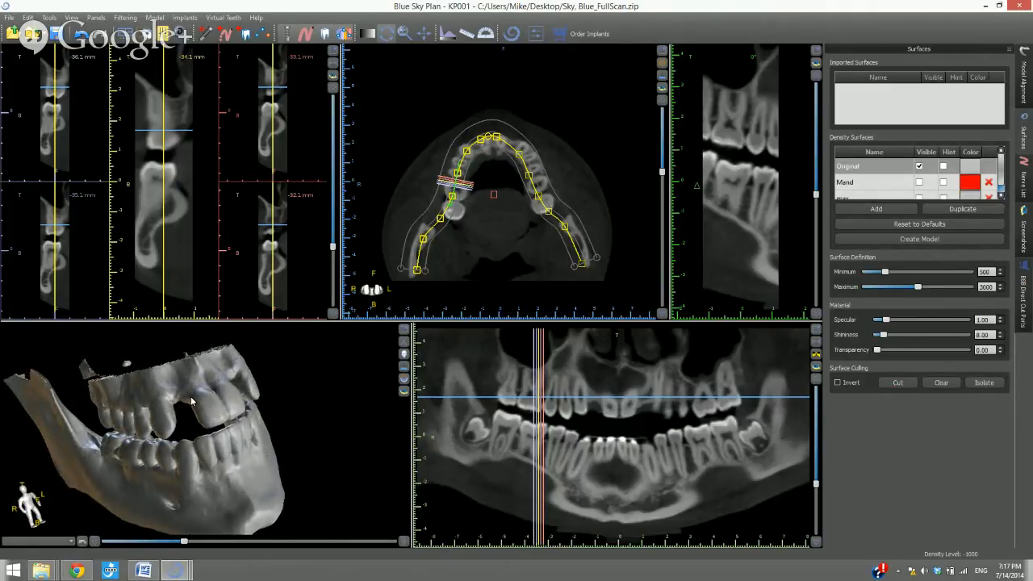
{"action": "left_click_drag", "start_coordinate": [190, 396], "coordinate": [196, 388]}
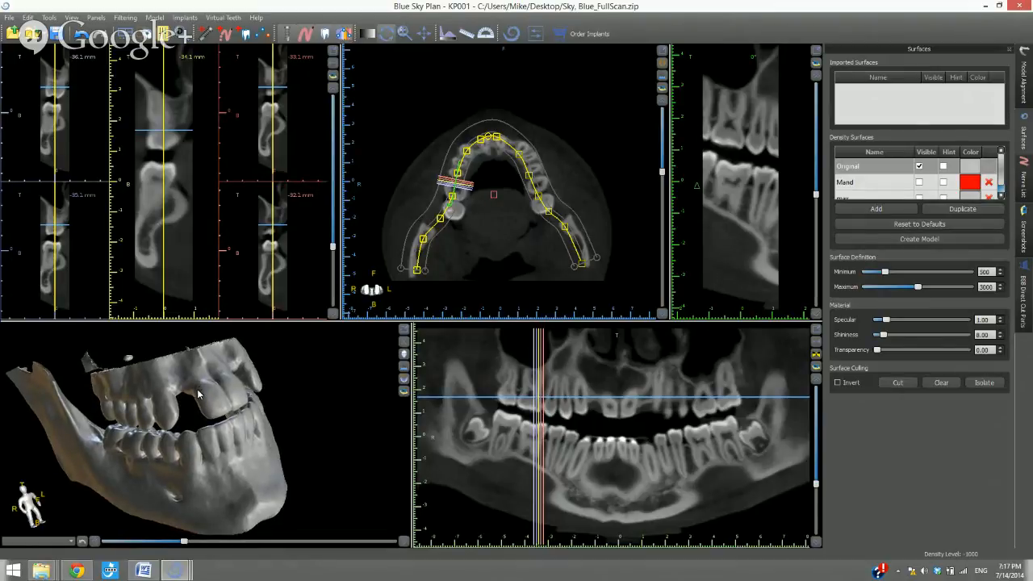
{"action": "left_click_drag", "start_coordinate": [234, 442], "coordinate": [232, 442]}
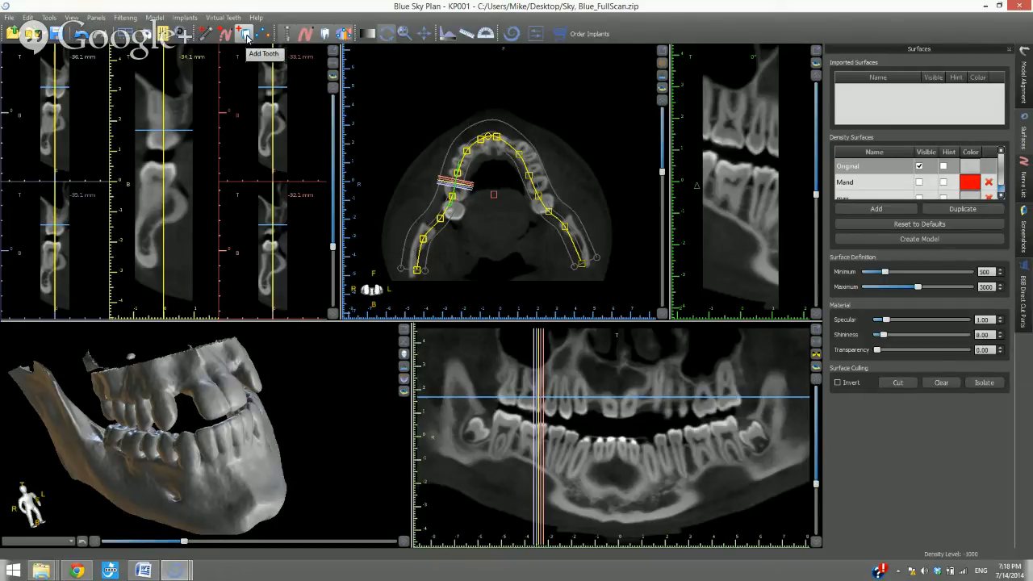
{"action": "left_click", "coordinate": [247, 35]}
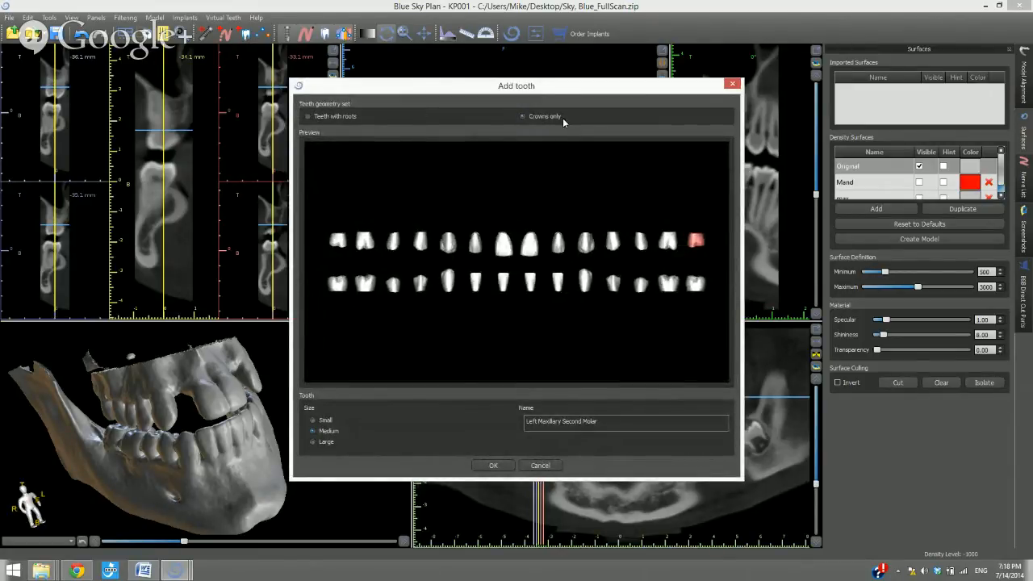
{"action": "left_click", "coordinate": [322, 118]}
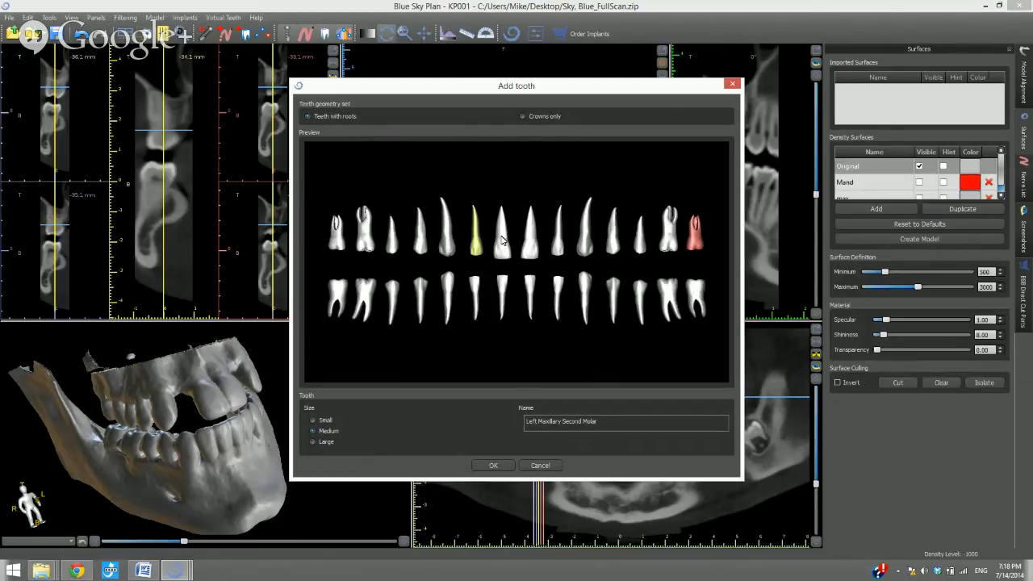
{"action": "left_click", "coordinate": [474, 242]}
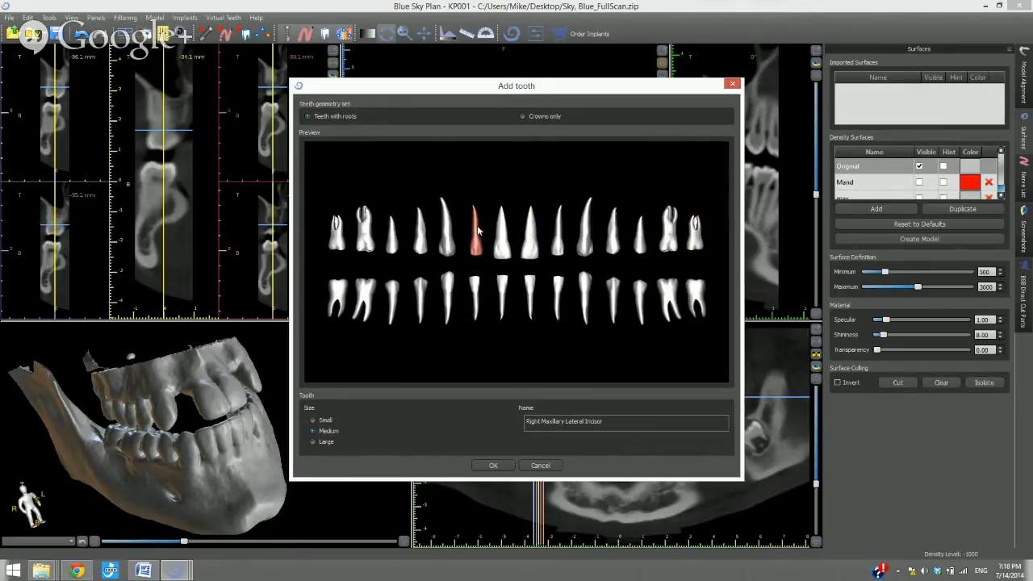
{"action": "left_click", "coordinate": [494, 465]}
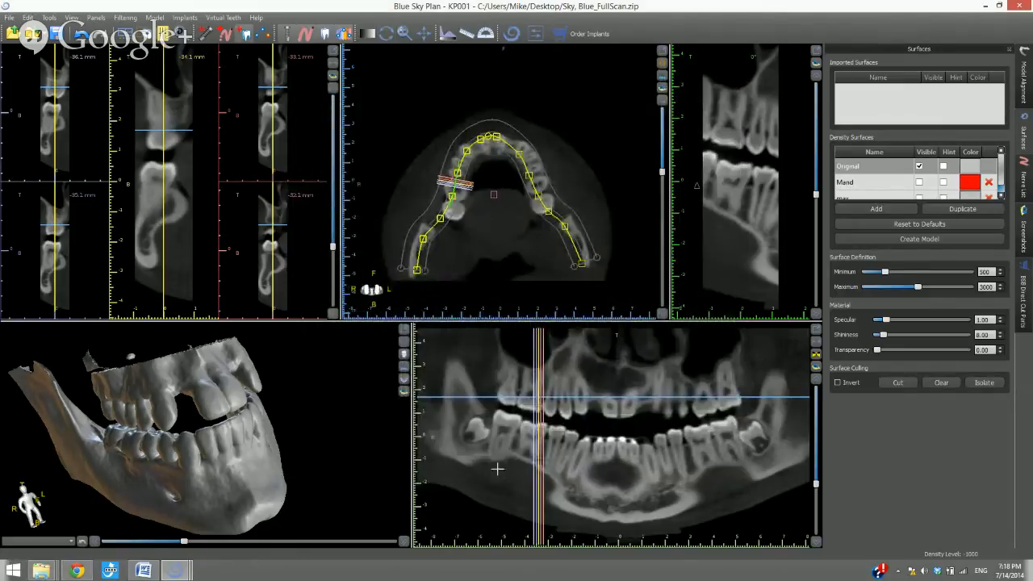
{"action": "left_click", "coordinate": [597, 405]}
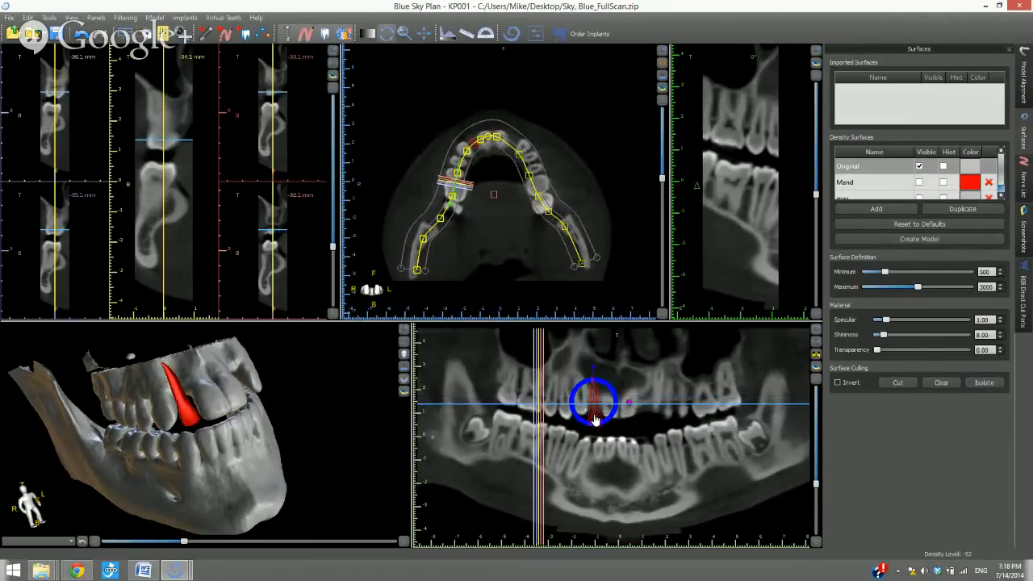
- Centre the slices on the virtual lateral incisor, tilt it in the cross-section to follow the ridge, and nudge its position
{"action": "left_click", "coordinate": [595, 419]}
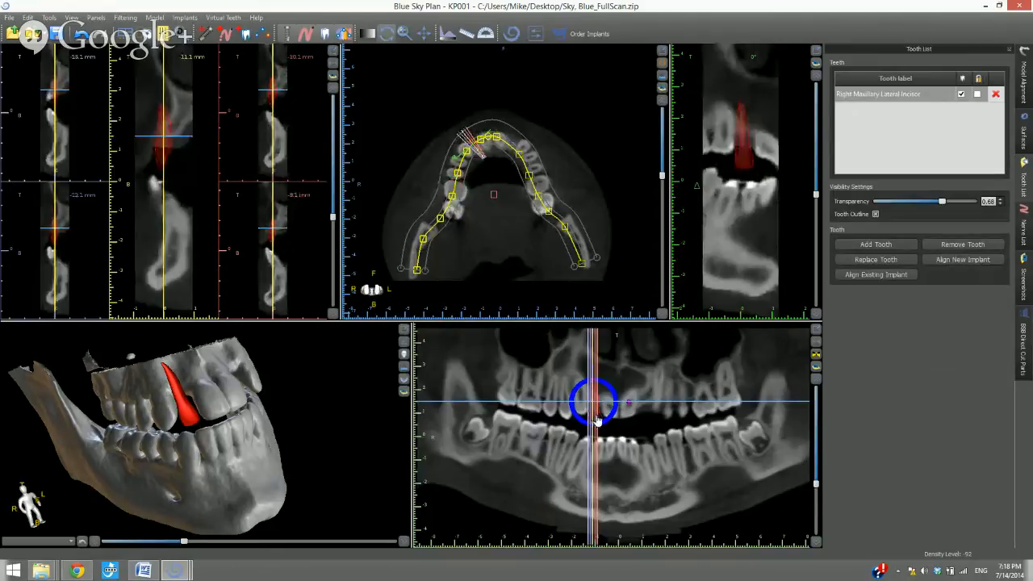
{"action": "mouse_move", "coordinate": [165, 143]}
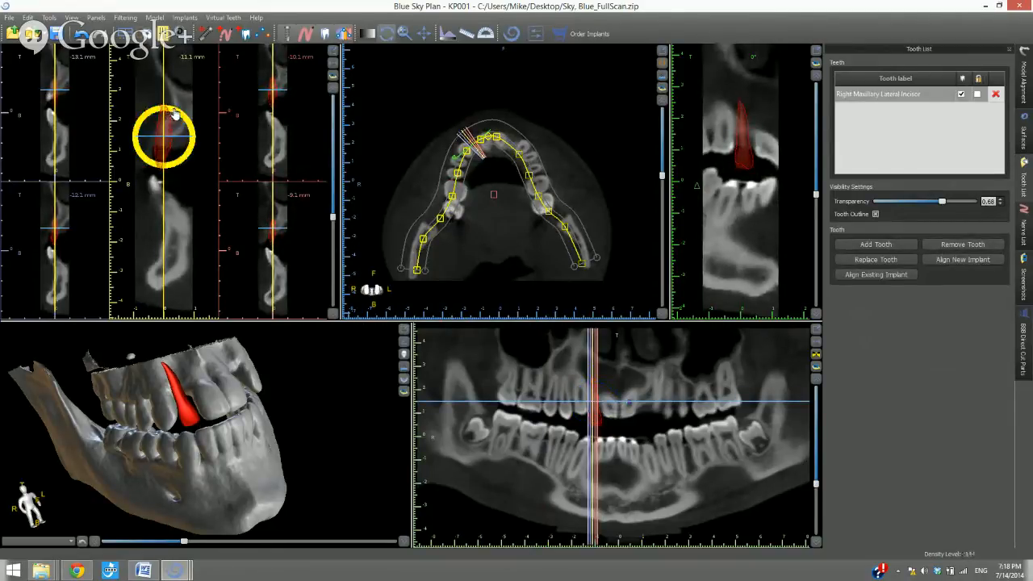
{"action": "left_click_drag", "start_coordinate": [174, 113], "coordinate": [183, 117]}
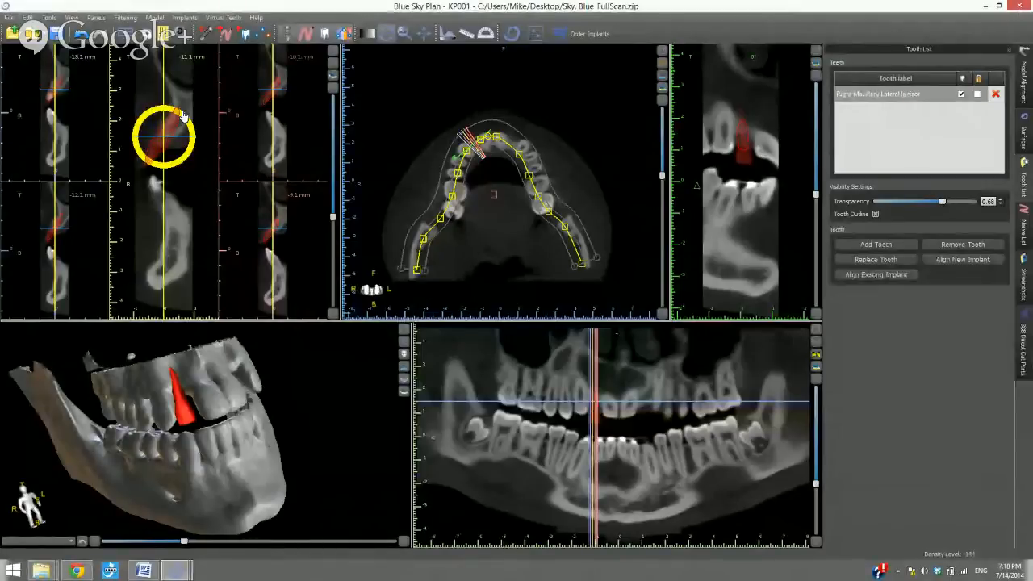
{"action": "left_click_drag", "start_coordinate": [158, 145], "coordinate": [162, 142]}
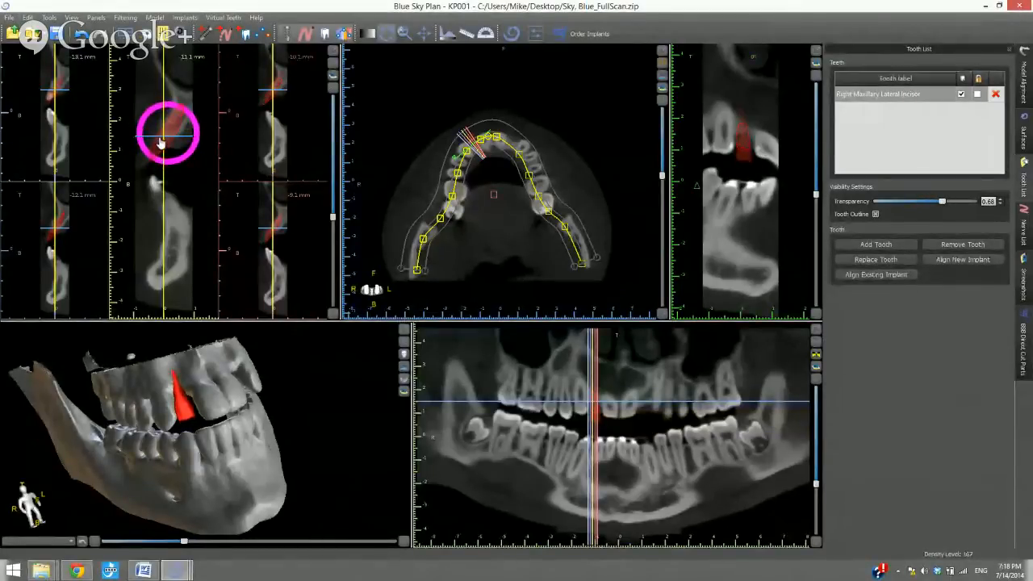
- Enlarge the virtual lateral incisor slightly in the 3D view and fine-tune its orientation within the gap
{"action": "left_click", "coordinate": [184, 408]}
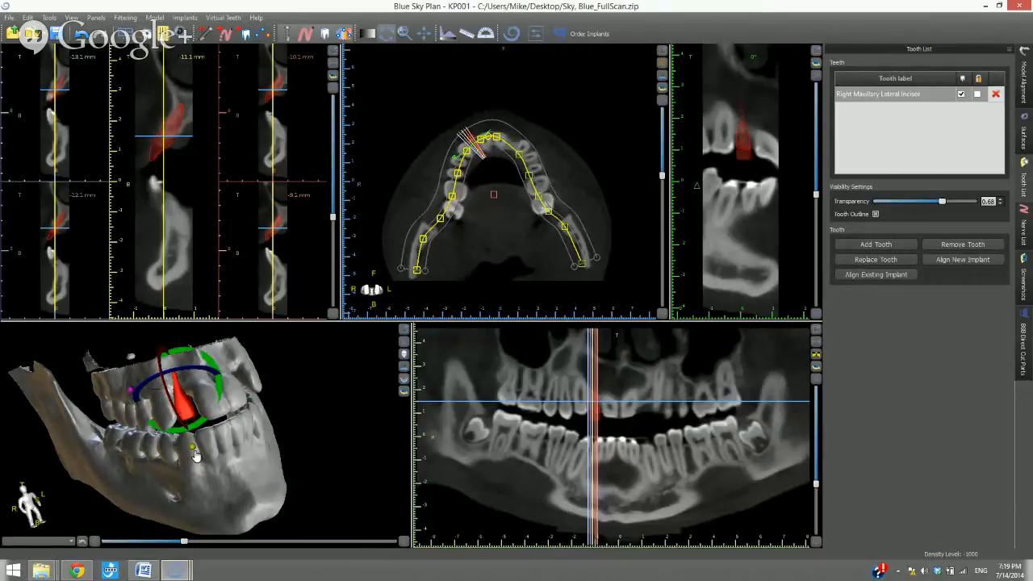
{"action": "left_click_drag", "start_coordinate": [195, 457], "coordinate": [197, 465]}
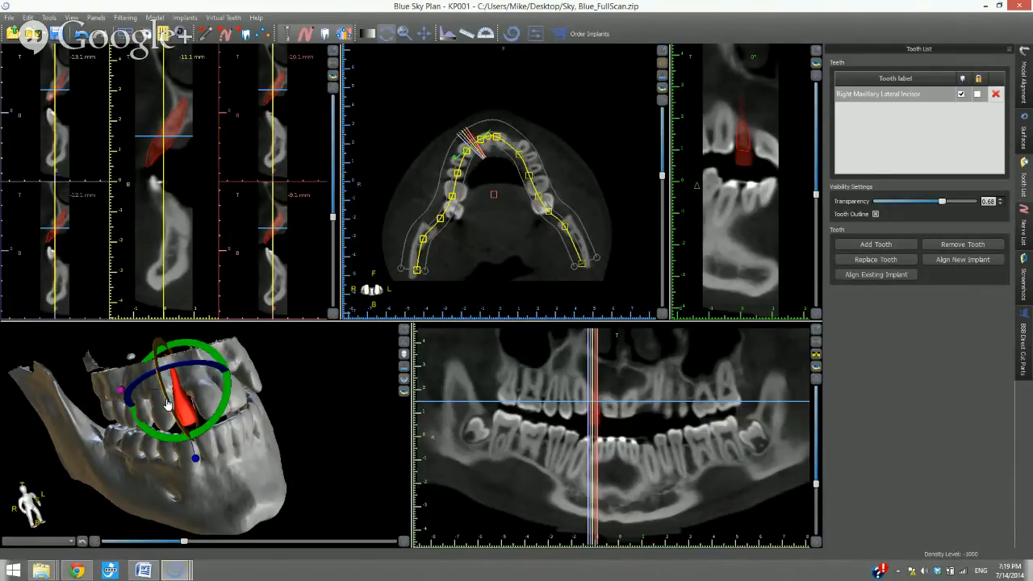
{"action": "left_click_drag", "start_coordinate": [168, 405], "coordinate": [167, 403]}
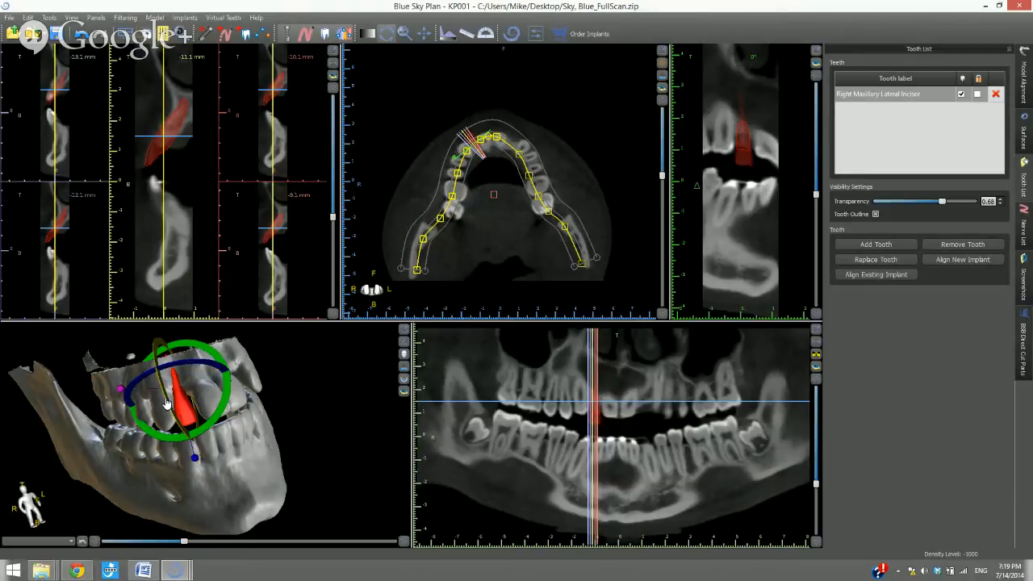
{"action": "left_click", "coordinate": [170, 143]}
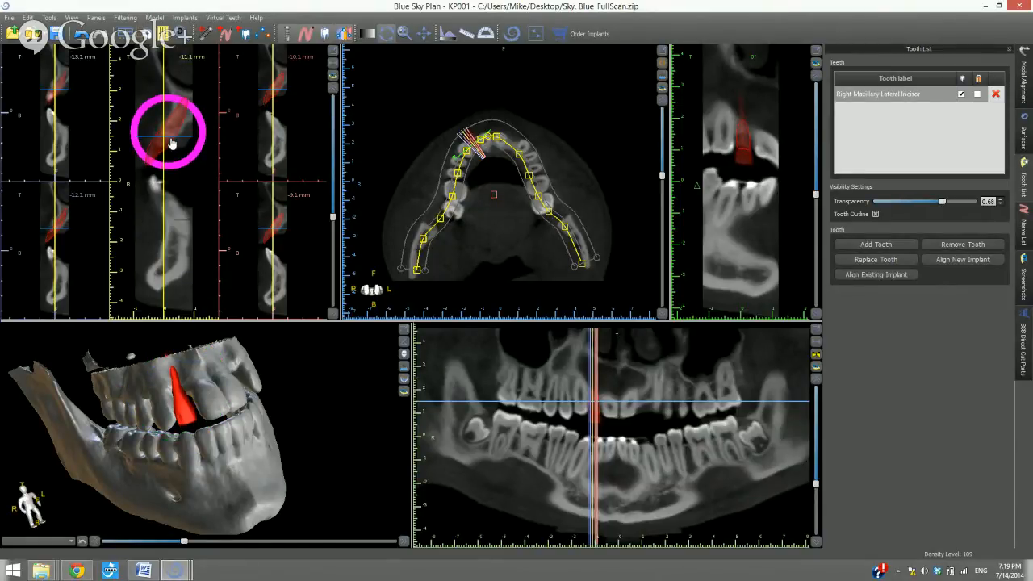
{"action": "right_click", "coordinate": [168, 142]}
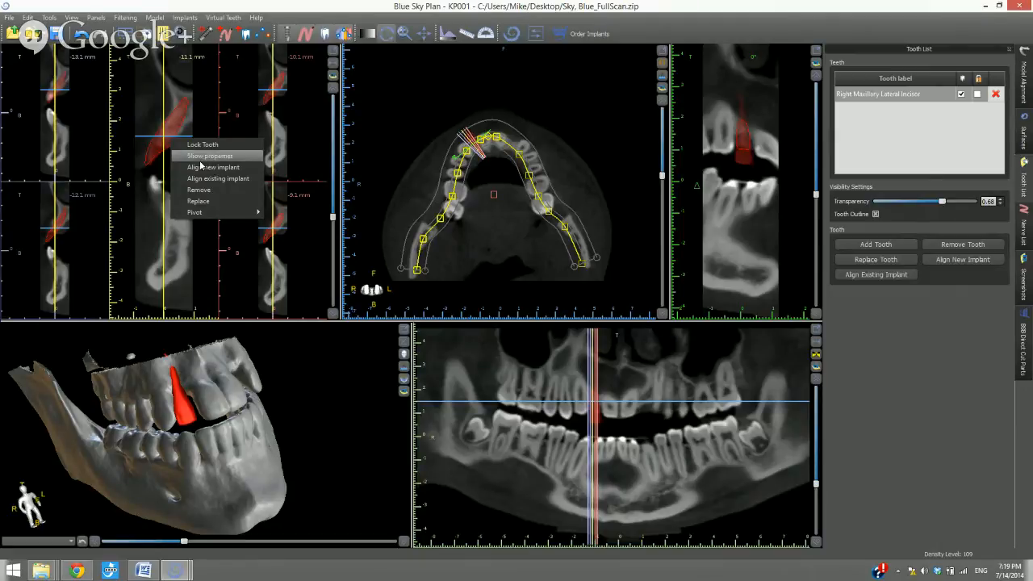
{"action": "left_click", "coordinate": [154, 151]}
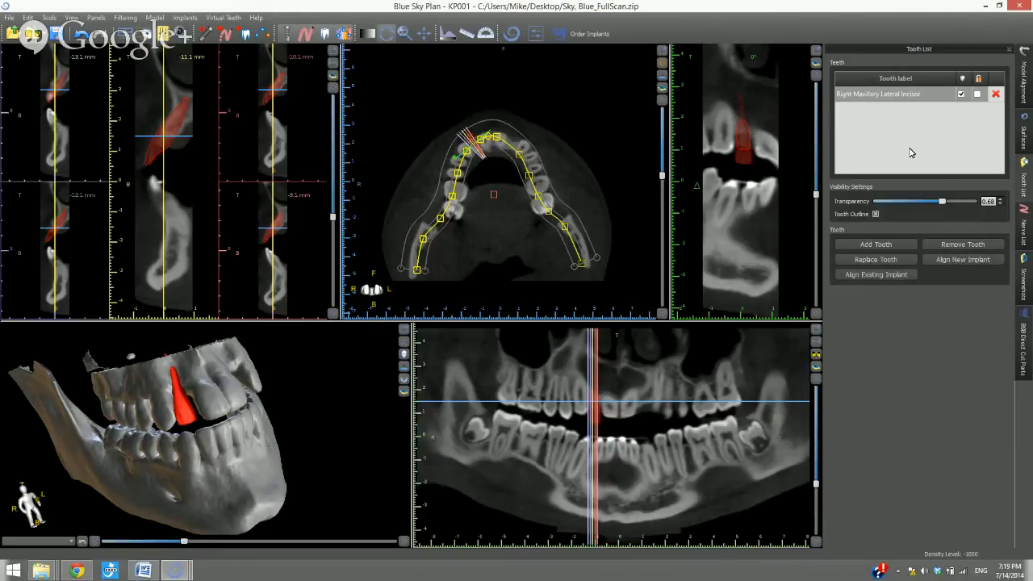
- Align a new maxilla implant to the virtual tooth, choosing Internal Hex IH3711, 3.7 x 11.5 mm, on the 3.5 mm platform
{"action": "left_click", "coordinate": [965, 259]}
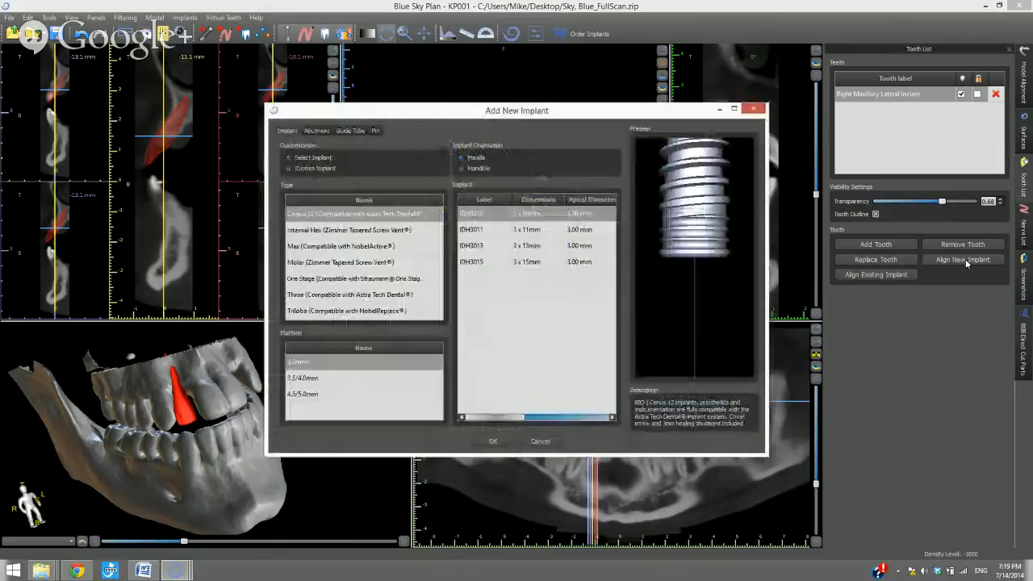
{"action": "left_click", "coordinate": [390, 232]}
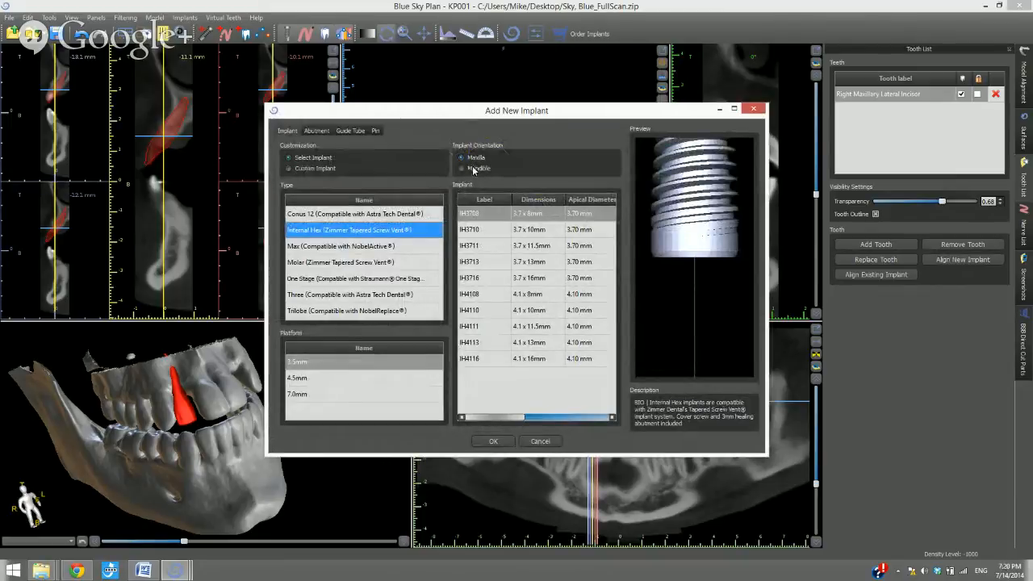
{"action": "left_click", "coordinate": [486, 247]}
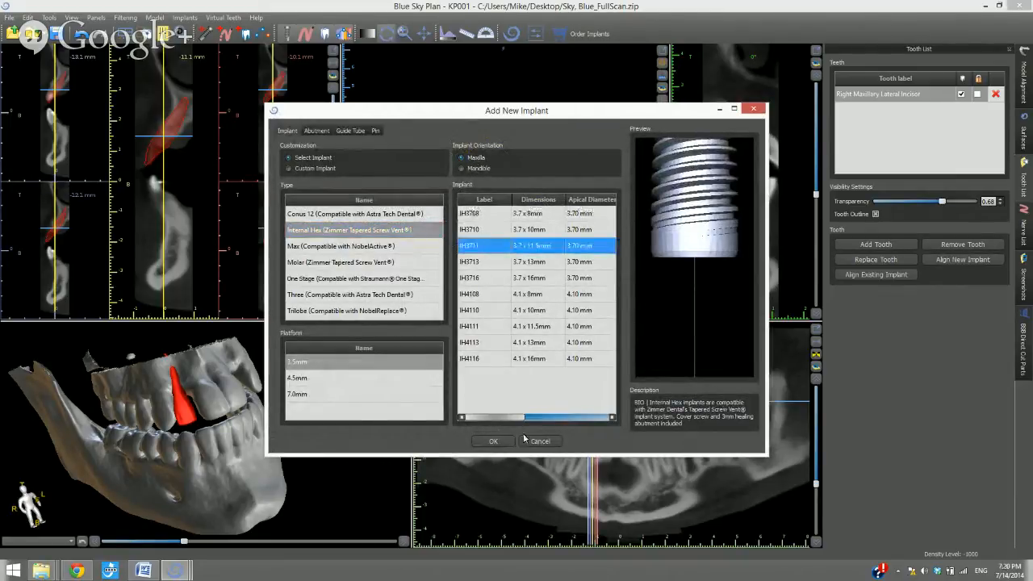
{"action": "left_click", "coordinate": [489, 442]}
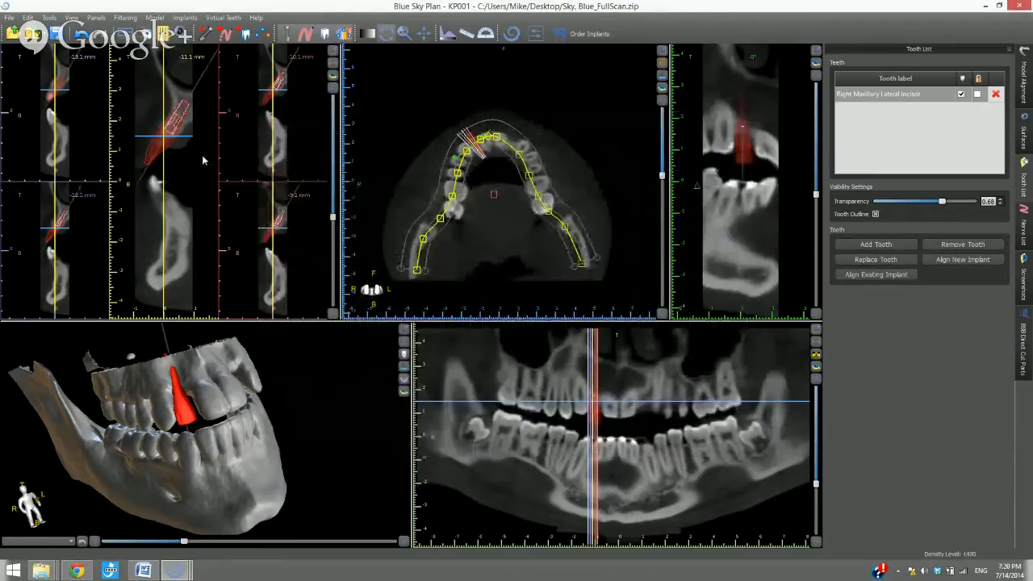
{"action": "left_click", "coordinate": [172, 132]}
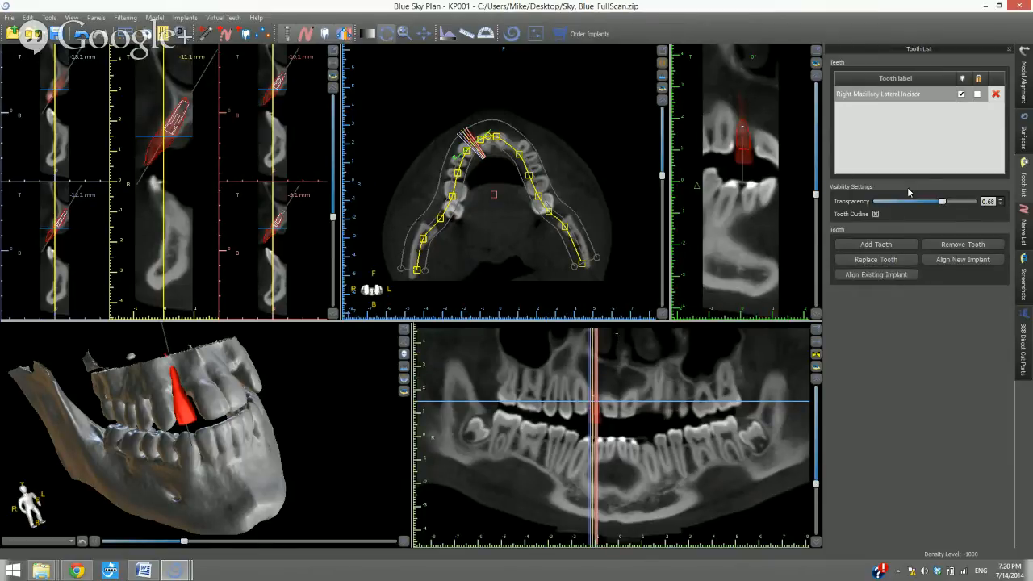
- Set the virtual tooth transparency to 0.55 and hide the lateral incisor so that only the implant remains displayed
{"action": "left_click", "coordinate": [943, 206]}
{"action": "left_click_drag", "start_coordinate": [943, 207], "coordinate": [931, 205]}
{"action": "left_click", "coordinate": [960, 94]}
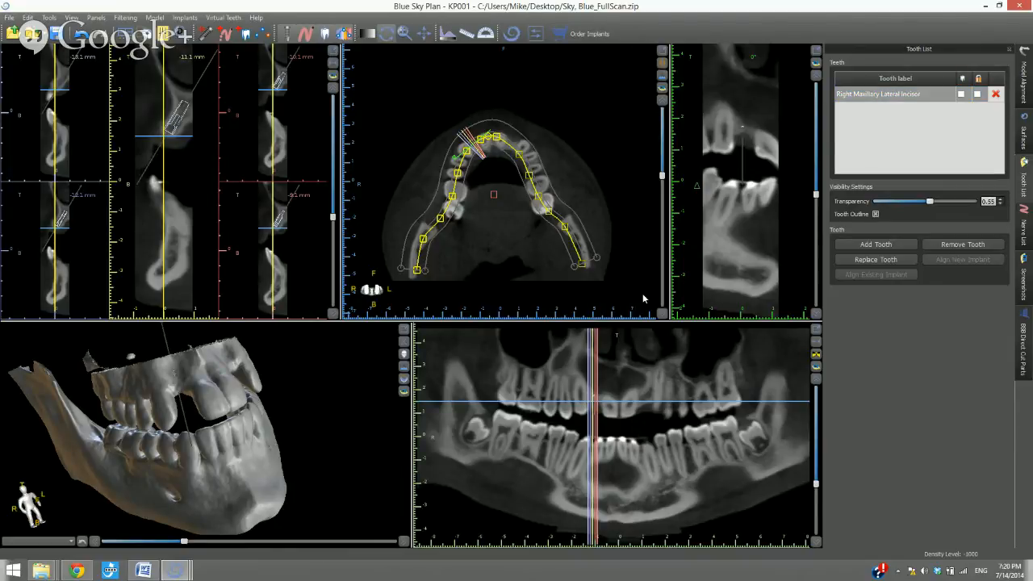
{"action": "mouse_move", "coordinate": [333, 450]}
{"action": "left_mouse_down"}
{"action": "mouse_move", "coordinate": [316, 454]}
{"action": "mouse_move", "coordinate": [328, 470]}
{"action": "left_mouse_up"}
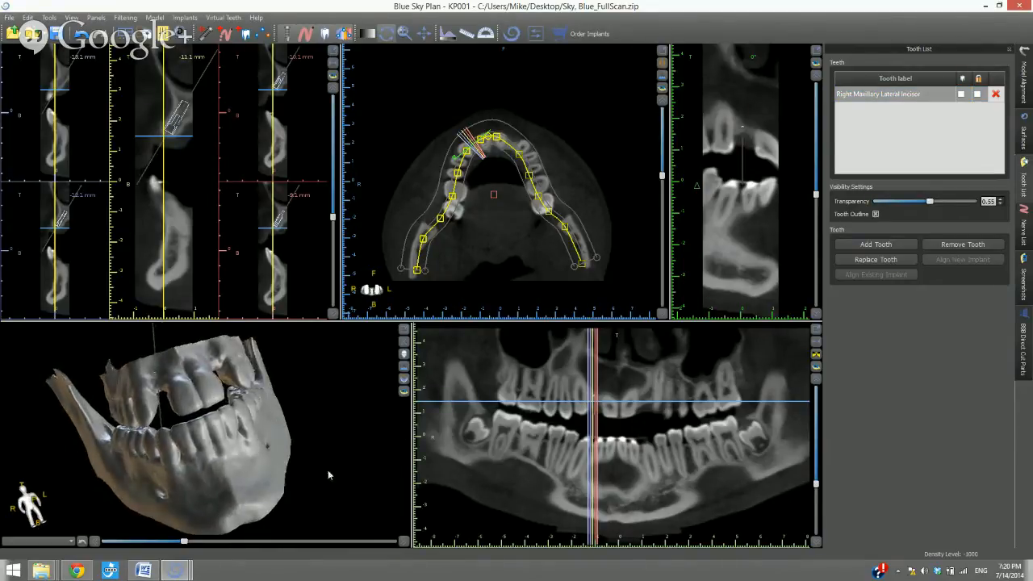
- Adjust the implant's tilt in the cross-section, and angle it between the neighbouring roots in the tangential view
{"action": "left_click", "coordinate": [170, 129]}
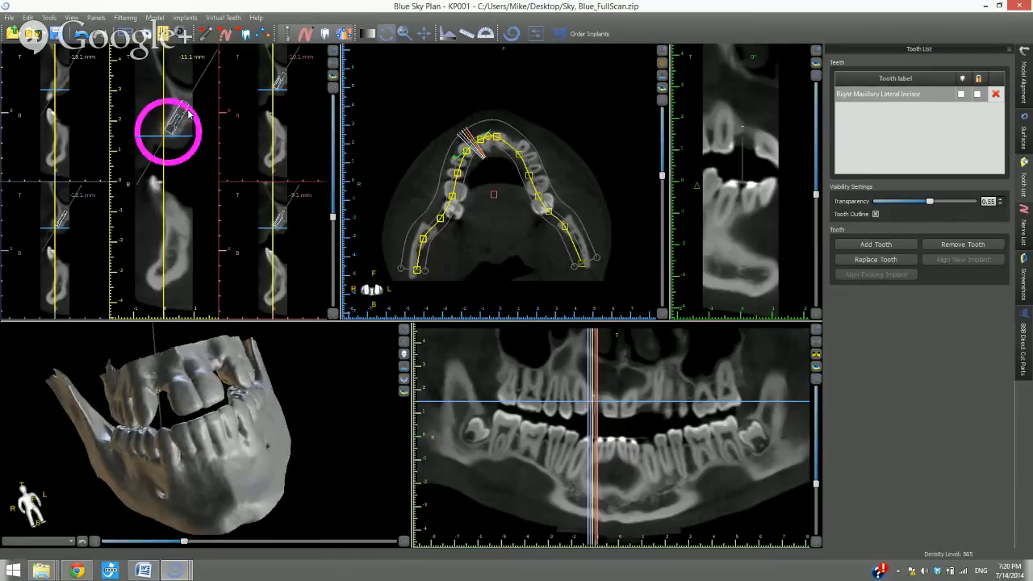
{"action": "left_click", "coordinate": [189, 115]}
{"action": "left_click_drag", "start_coordinate": [189, 115], "coordinate": [170, 130]}
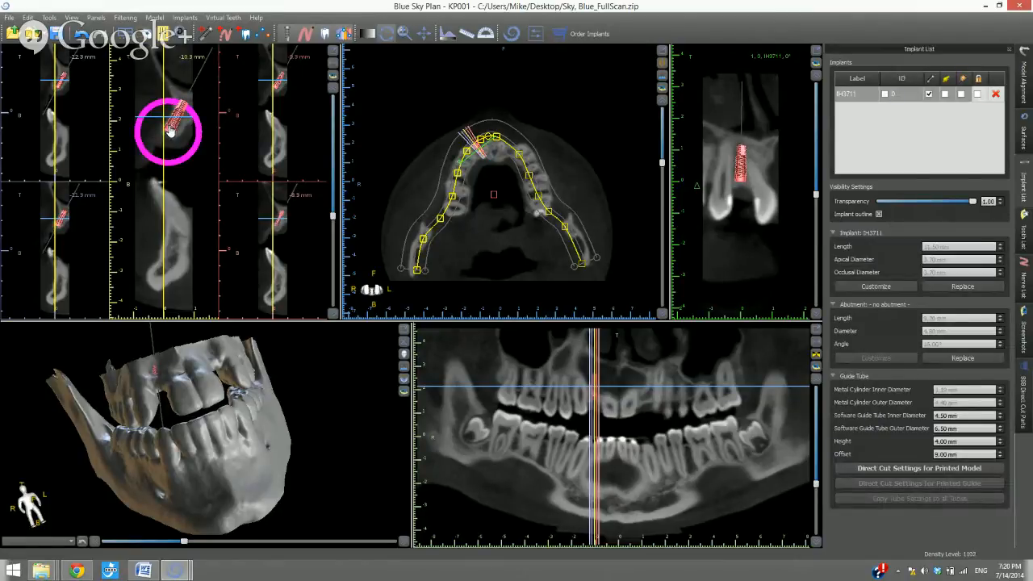
{"action": "left_click", "coordinate": [741, 175]}
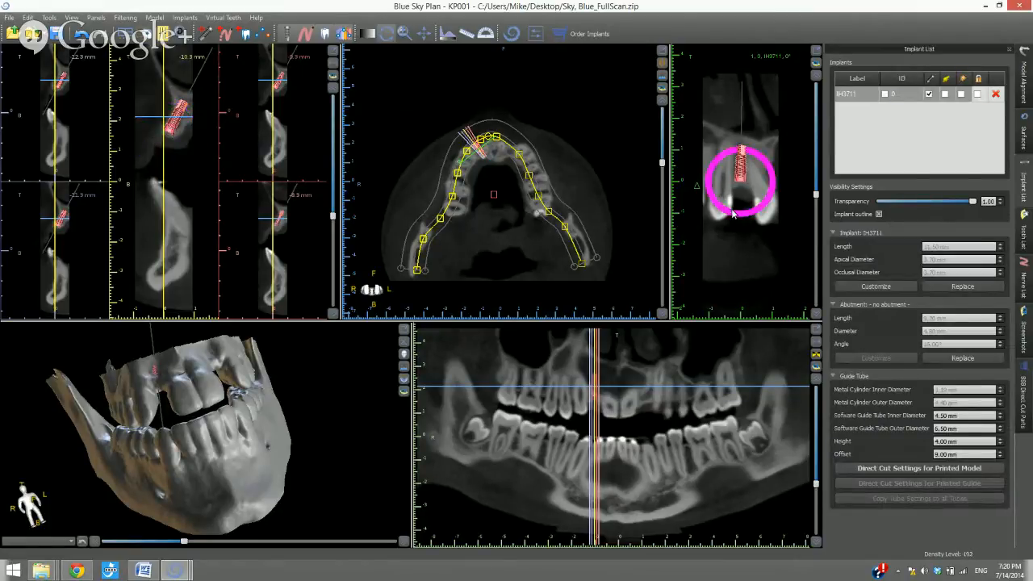
{"action": "left_click_drag", "start_coordinate": [731, 216], "coordinate": [738, 218]}
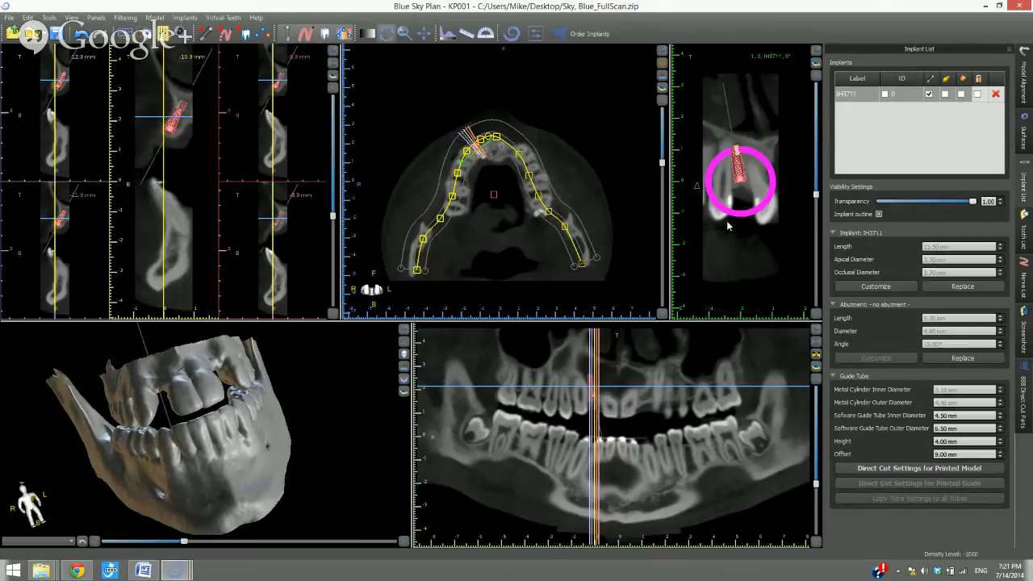
{"action": "left_click", "coordinate": [739, 179]}
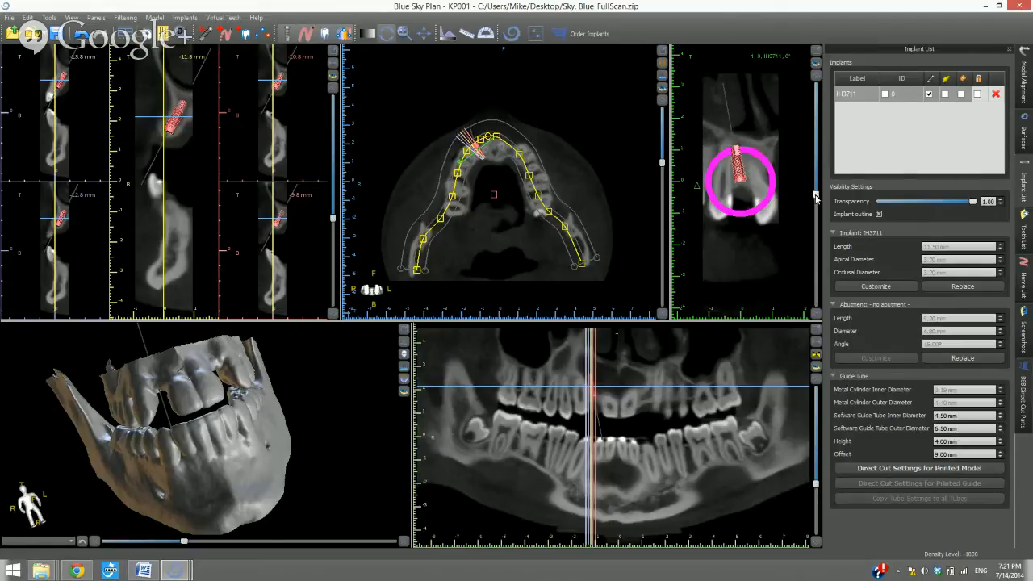
- Rotate the tangential slice around the implant to examine its clearance from the adjacent roots, with the axial view enlarged
{"action": "left_click_drag", "start_coordinate": [815, 197], "coordinate": [815, 194]}
{"action": "left_click_drag", "start_coordinate": [817, 192], "coordinate": [817, 187]}
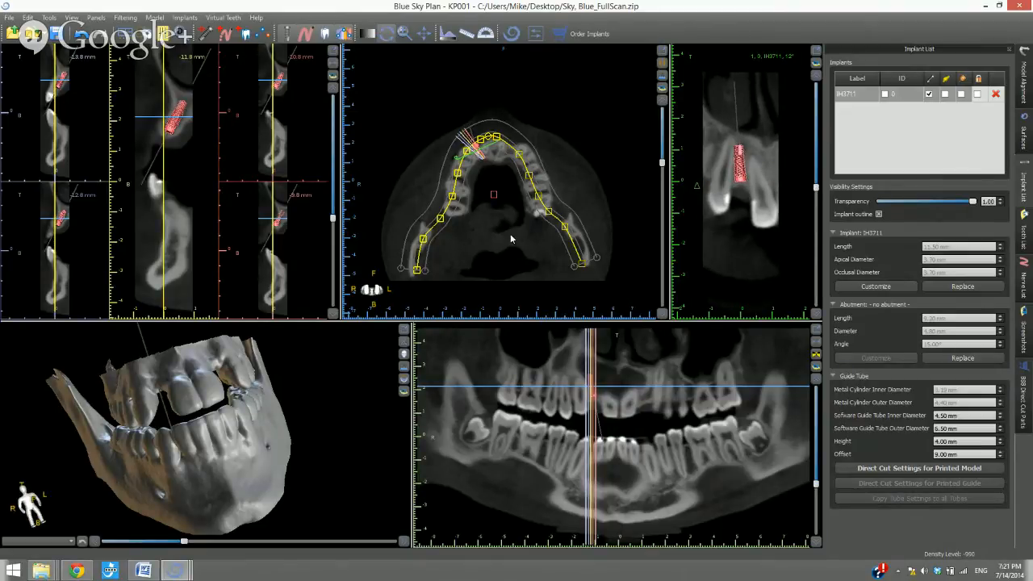
{"action": "scroll", "coordinate": [510, 238], "scroll_direction": "up", "scroll_amount": 4}
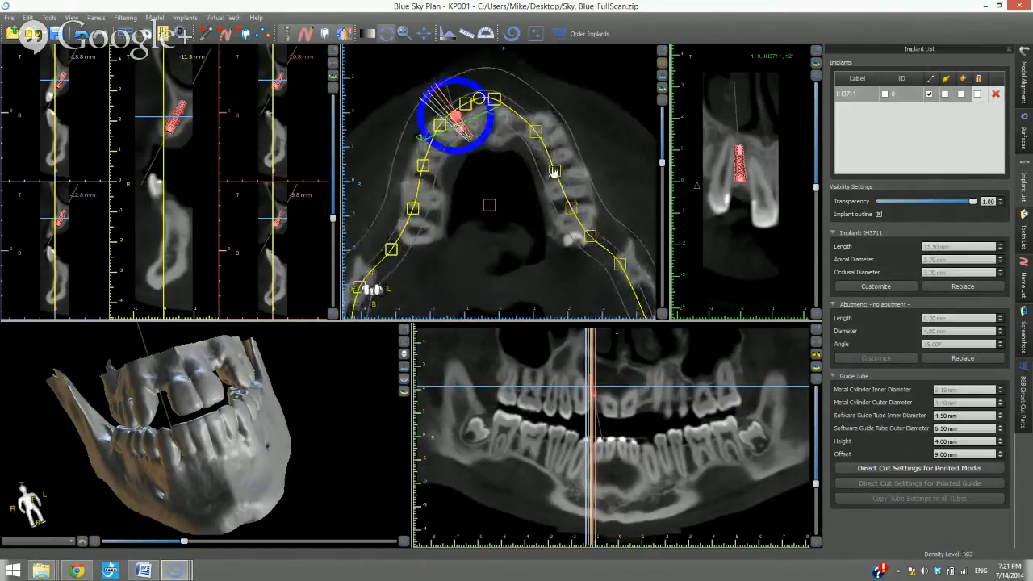
{"action": "mouse_move", "coordinate": [817, 190]}
{"action": "left_mouse_down"}
{"action": "mouse_move", "coordinate": [816, 176]}
{"action": "mouse_move", "coordinate": [816, 187]}
{"action": "left_mouse_up"}
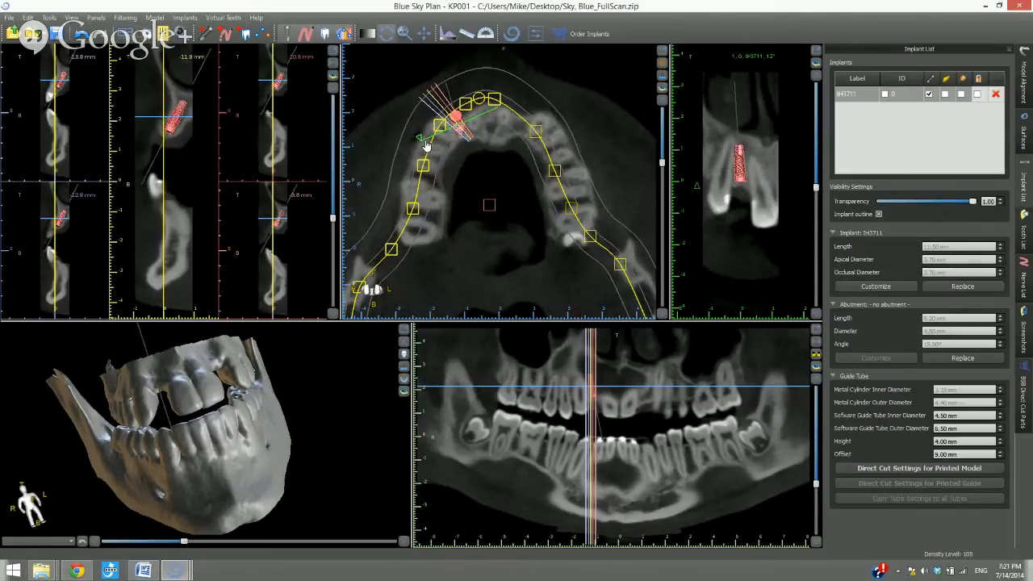
{"action": "left_click_drag", "start_coordinate": [425, 145], "coordinate": [433, 154]}
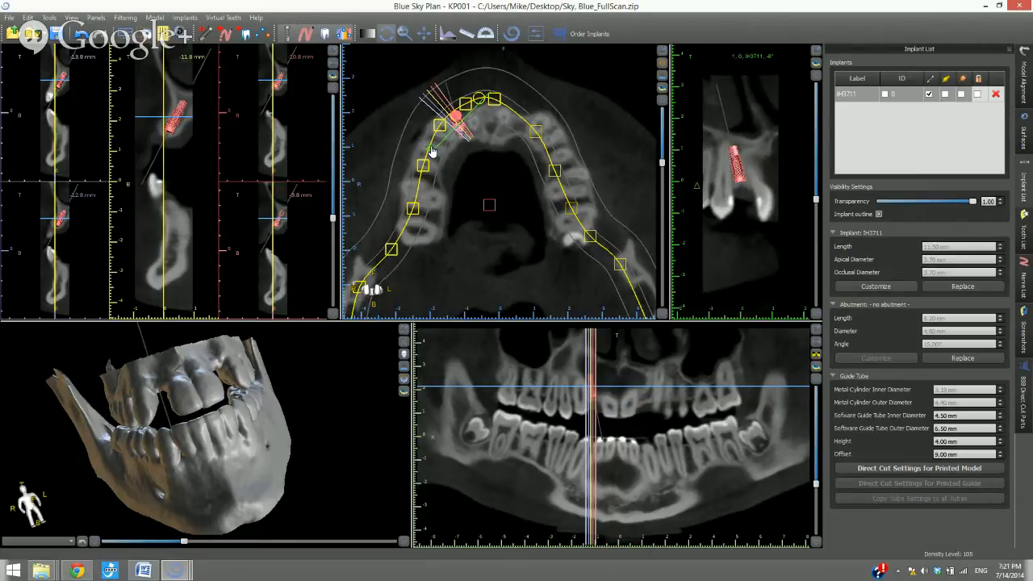
{"action": "left_click", "coordinate": [742, 182]}
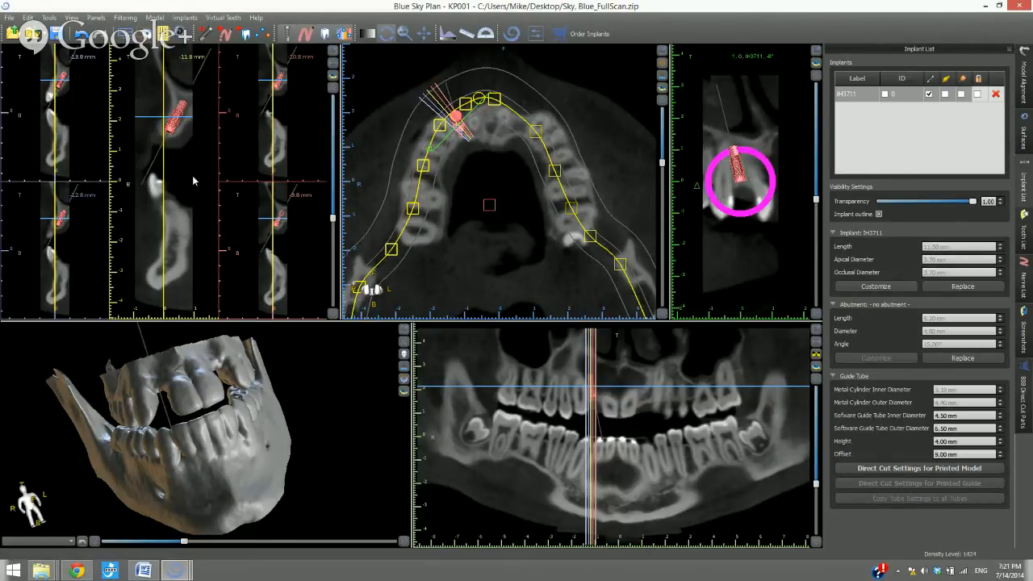
- Fine-tune the implant's tilt in the enlarged cross-section and stand it upright between the neighbouring roots in the tangential view
{"action": "right_click_drag", "start_coordinate": [194, 176], "coordinate": [187, 137]}
{"action": "middle_click_drag", "start_coordinate": [187, 137], "coordinate": [184, 174]}
{"action": "left_click", "coordinate": [178, 144]}
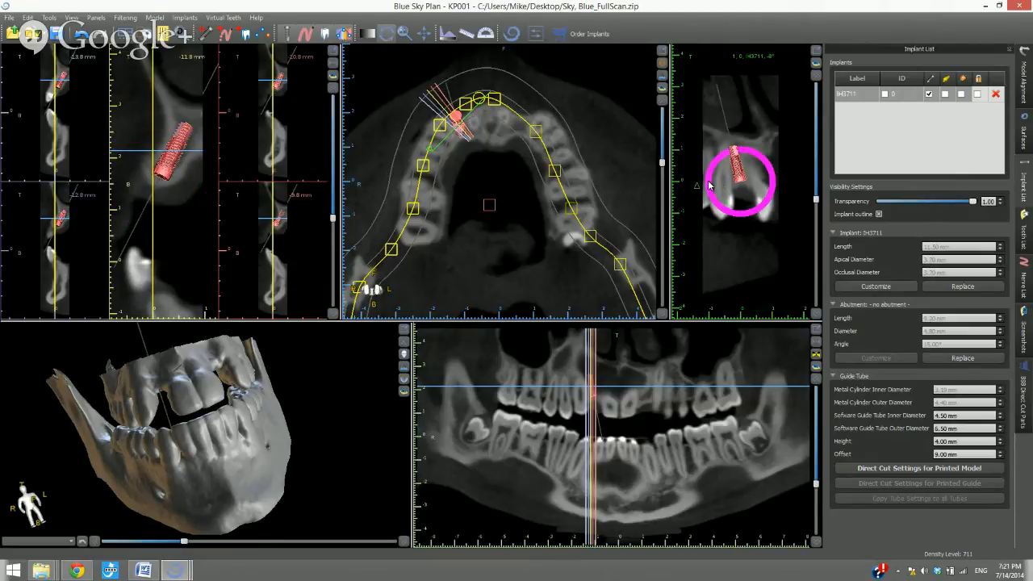
{"action": "left_click_drag", "start_coordinate": [708, 185], "coordinate": [712, 192]}
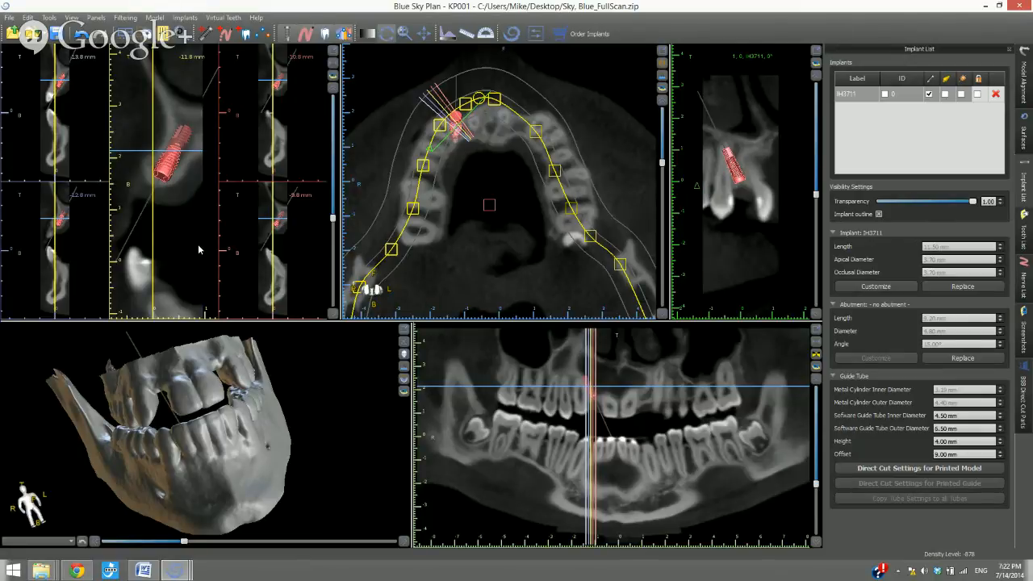
{"action": "left_click_drag", "start_coordinate": [168, 176], "coordinate": [178, 157]}
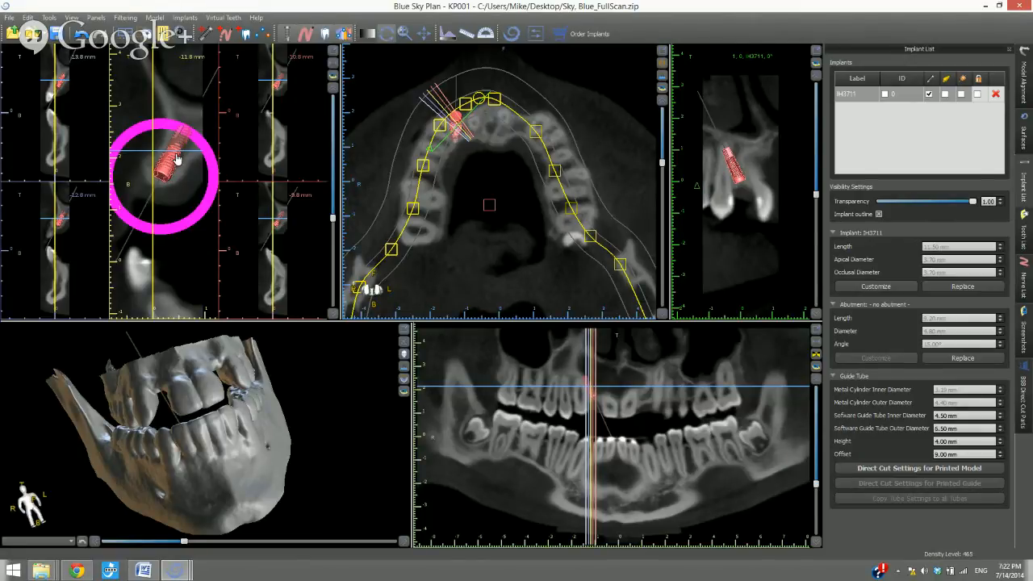
{"action": "left_click", "coordinate": [198, 257]}
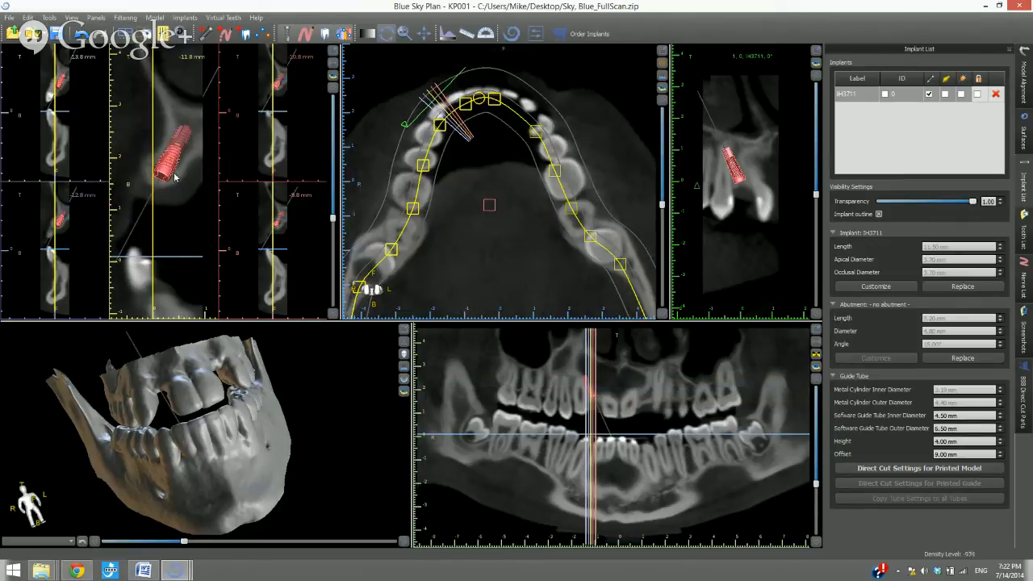
{"action": "mouse_move", "coordinate": [172, 158]}
{"action": "left_mouse_down"}
{"action": "mouse_move", "coordinate": [163, 181]}
{"action": "mouse_move", "coordinate": [165, 154]}
{"action": "mouse_move", "coordinate": [160, 167]}
{"action": "mouse_move", "coordinate": [185, 138]}
{"action": "mouse_move", "coordinate": [170, 161]}
{"action": "left_mouse_up"}
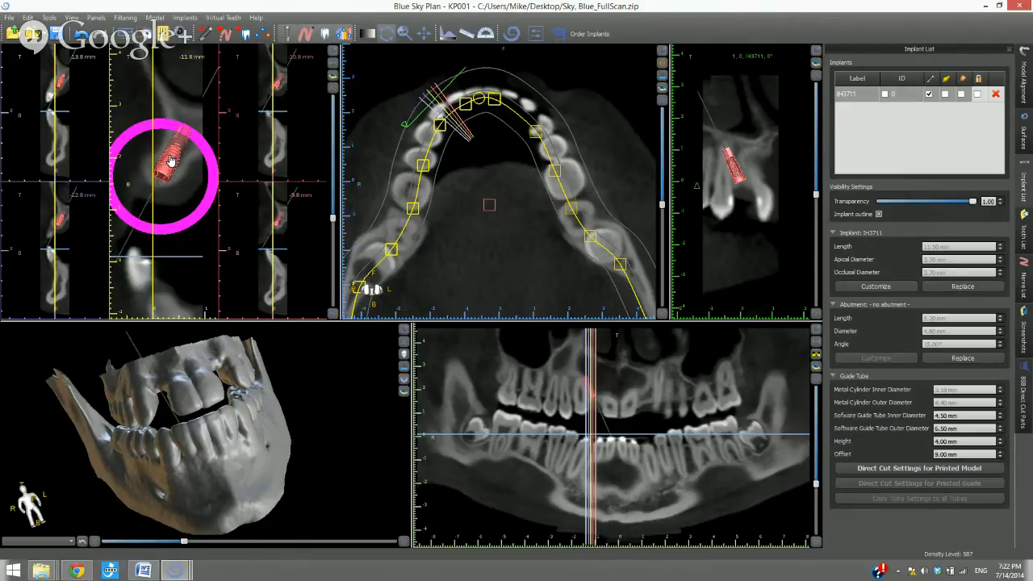
{"action": "mouse_move", "coordinate": [170, 161]}
{"action": "left_mouse_down"}
{"action": "mouse_move", "coordinate": [187, 135]}
{"action": "mouse_move", "coordinate": [180, 150]}
{"action": "left_mouse_up"}
{"action": "left_click_drag", "start_coordinate": [732, 171], "coordinate": [753, 158]}
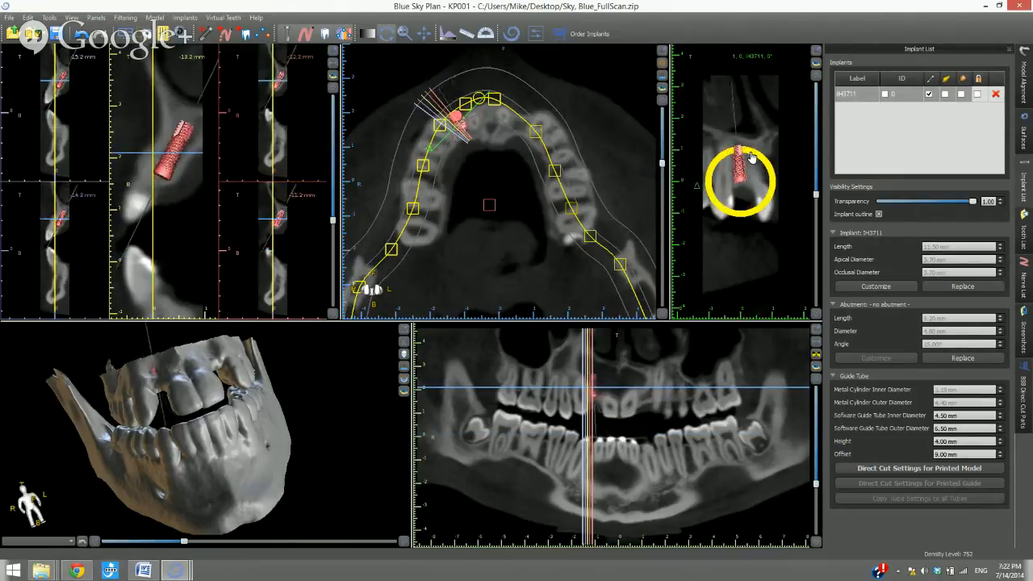
- Duplicate the right lateral incisor implant and move the copy to the upper left lateral incisor region in the panoramic view
{"action": "left_click", "coordinate": [565, 411]}
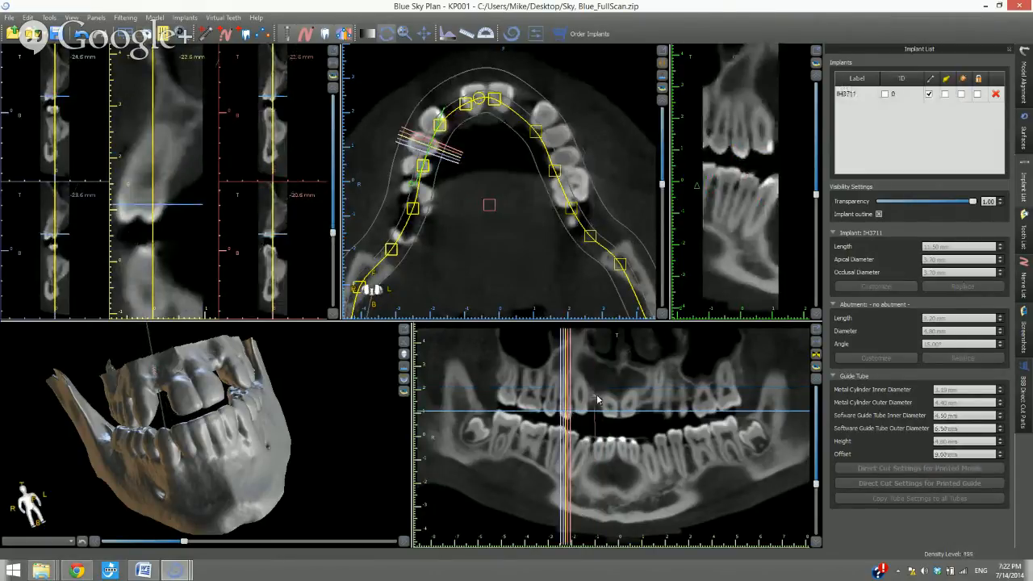
{"action": "left_click", "coordinate": [595, 398]}
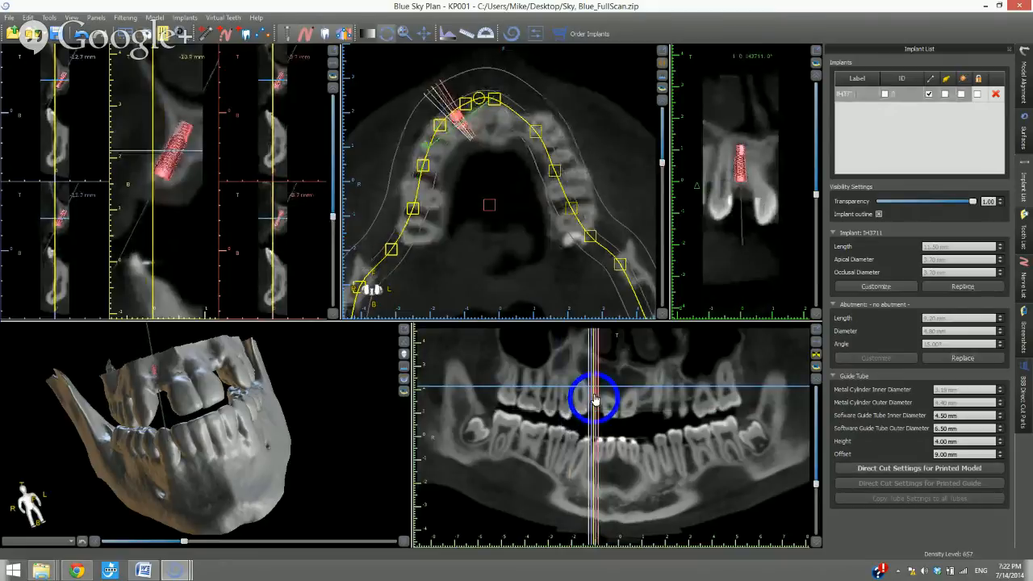
{"action": "right_click", "coordinate": [594, 398]}
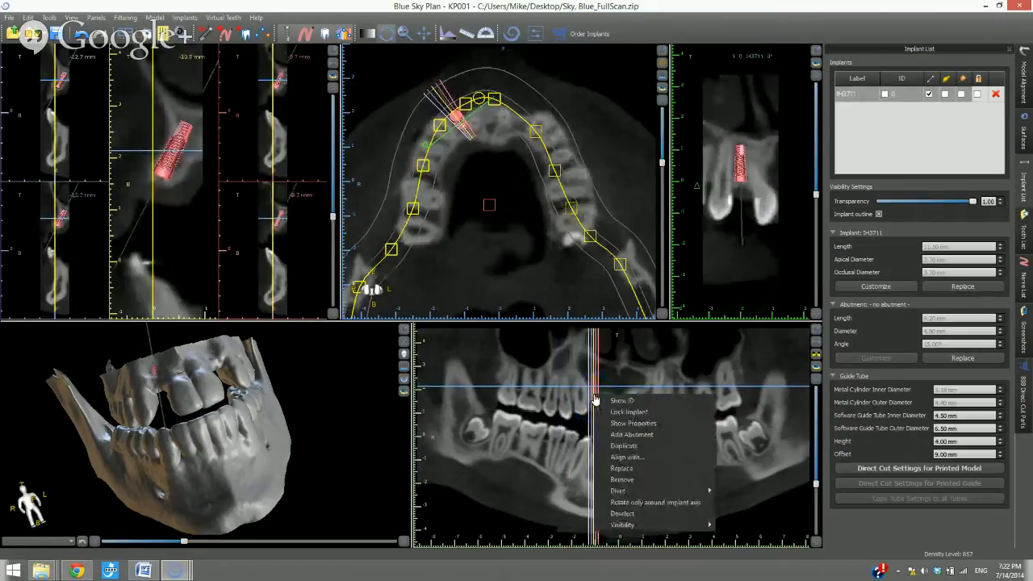
{"action": "left_click", "coordinate": [623, 449]}
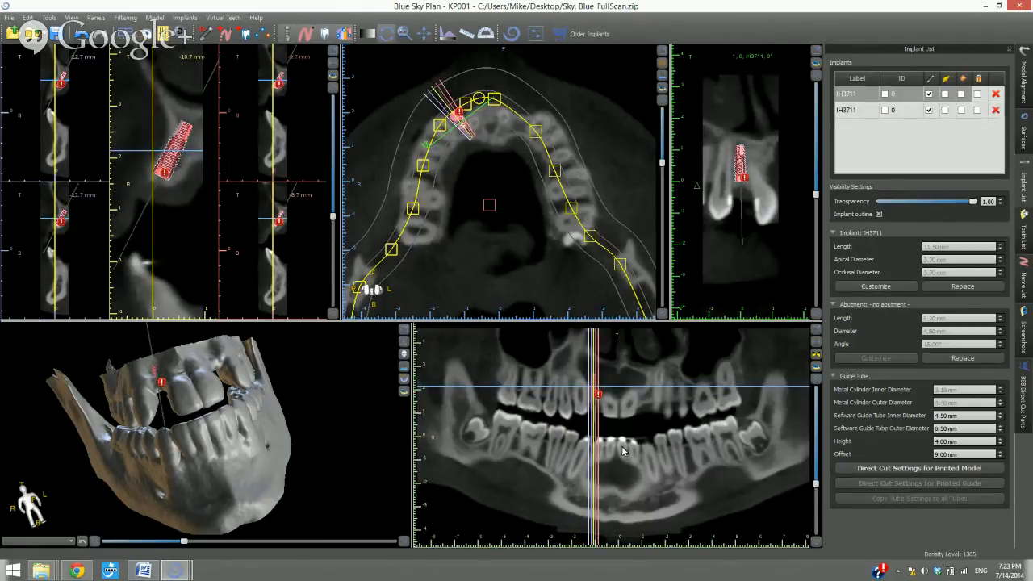
{"action": "left_click", "coordinate": [596, 396]}
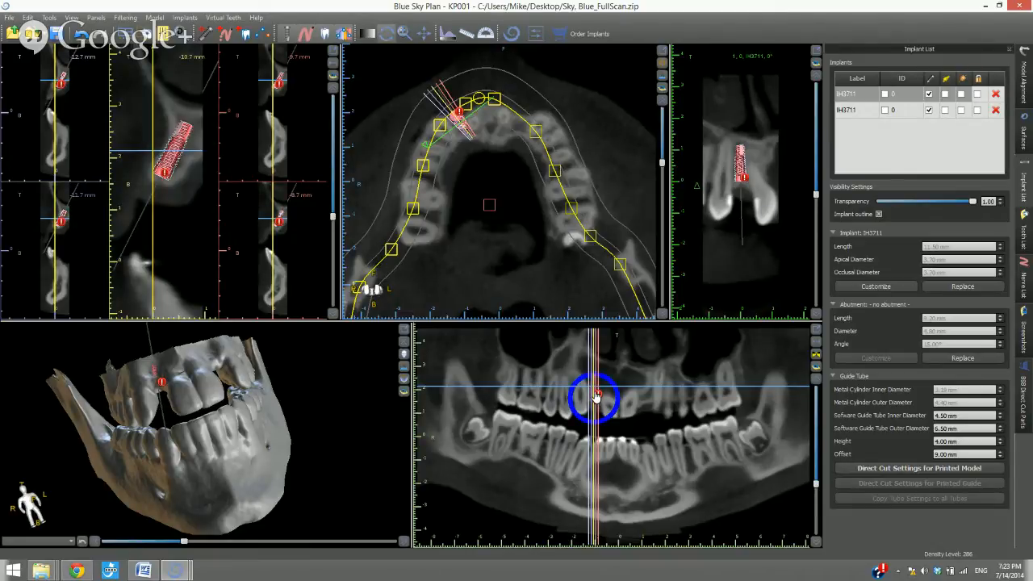
{"action": "mouse_move", "coordinate": [595, 395]}
{"action": "left_mouse_down"}
{"action": "mouse_move", "coordinate": [647, 403]}
{"action": "mouse_move", "coordinate": [654, 390]}
{"action": "left_mouse_up"}
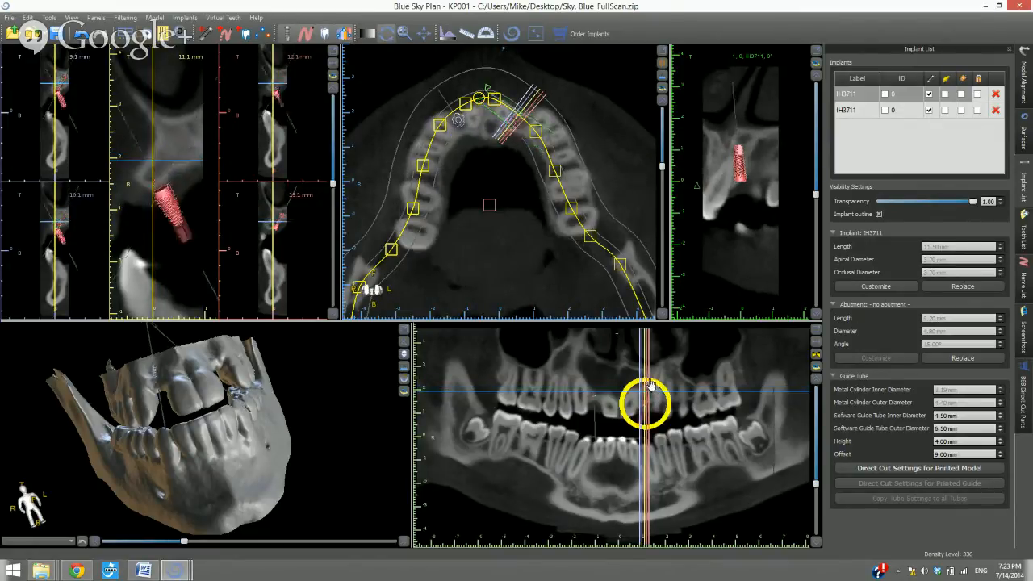
- Align the copied implant with the original implant and adjust its placement in the upper left region
{"action": "right_click", "coordinate": [650, 386]}
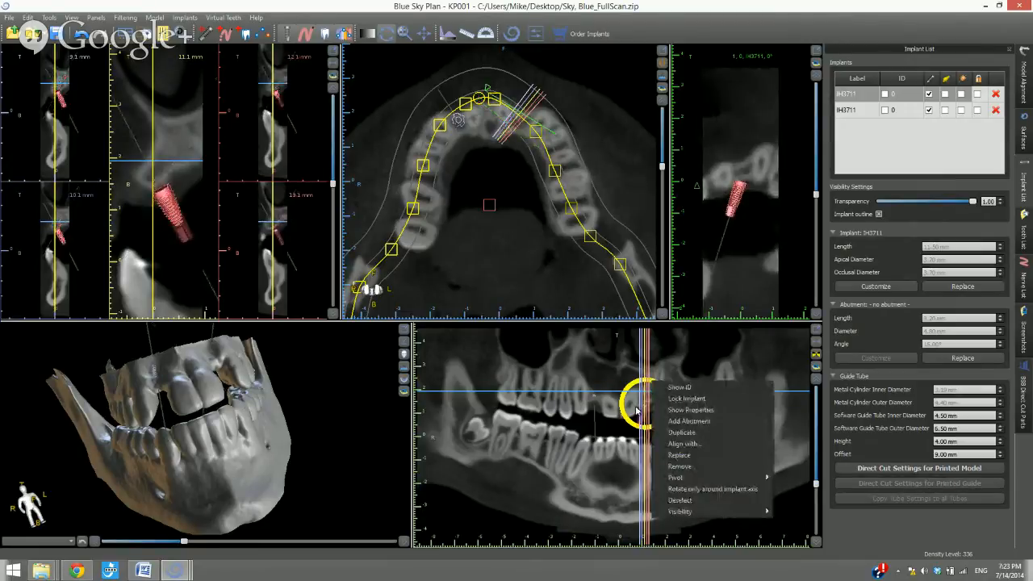
{"action": "left_click", "coordinate": [678, 444]}
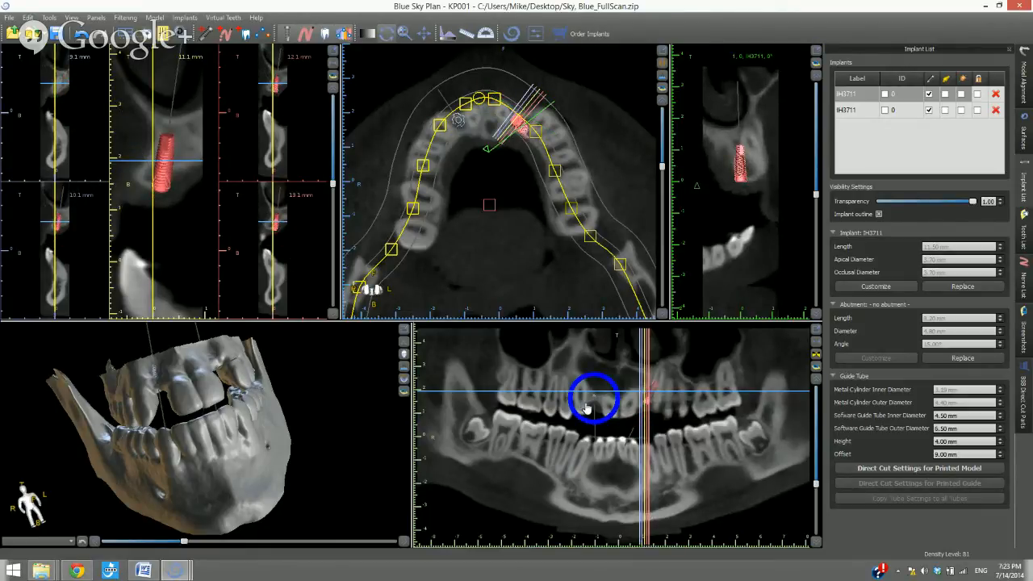
{"action": "left_click", "coordinate": [656, 388]}
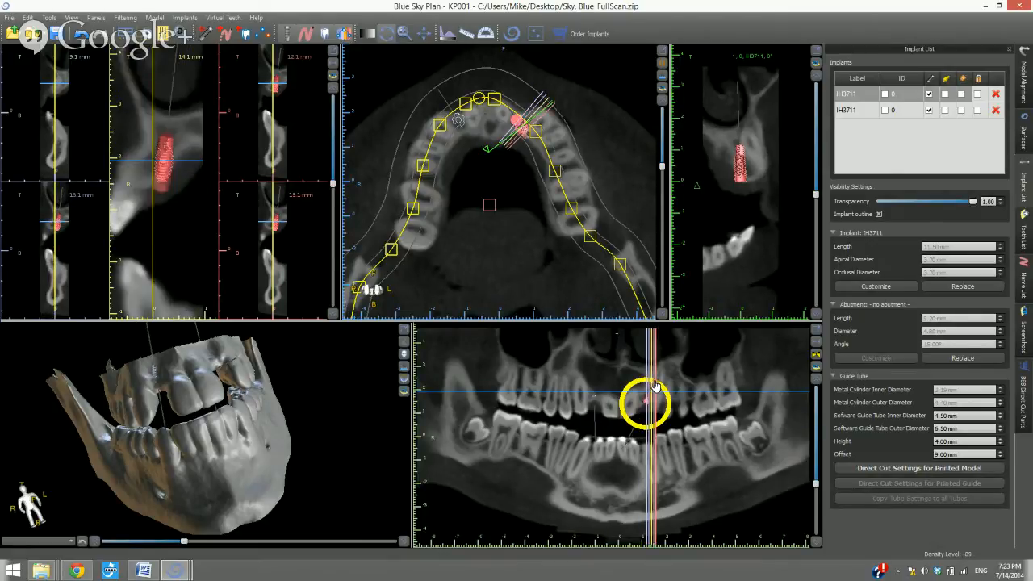
{"action": "left_click_drag", "start_coordinate": [655, 386], "coordinate": [652, 384]}
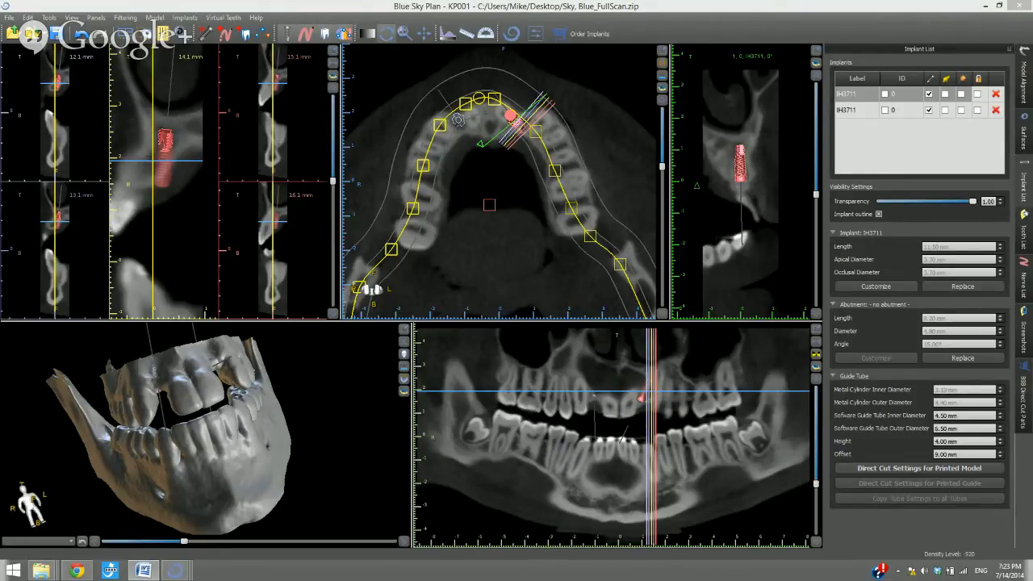
- Switch to the open webcase.bsb case and rotate its 3D maxilla to view the three anterior implants obliquely
{"action": "mouse_move", "coordinate": [181, 572]}
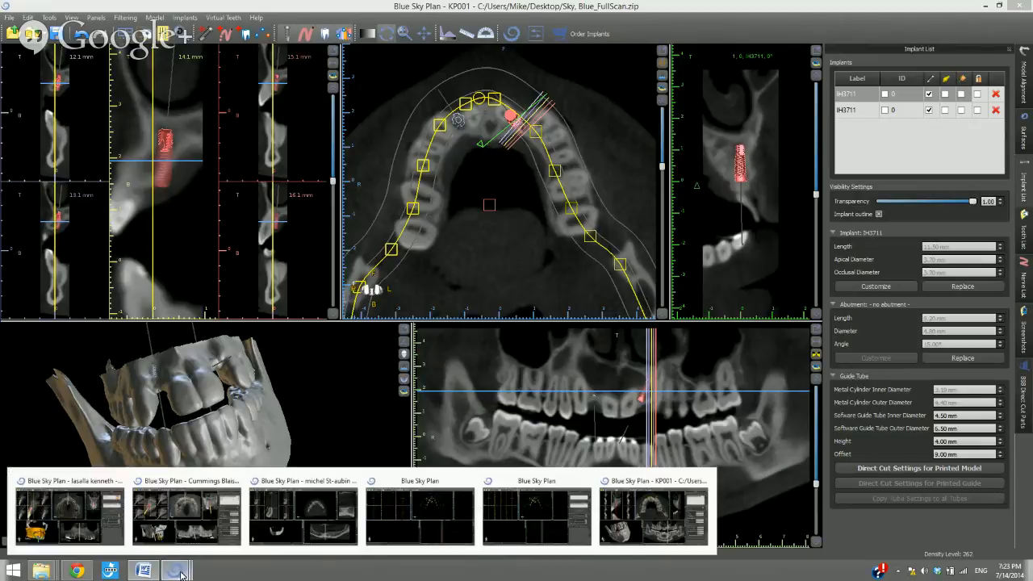
{"action": "left_click", "coordinate": [169, 535]}
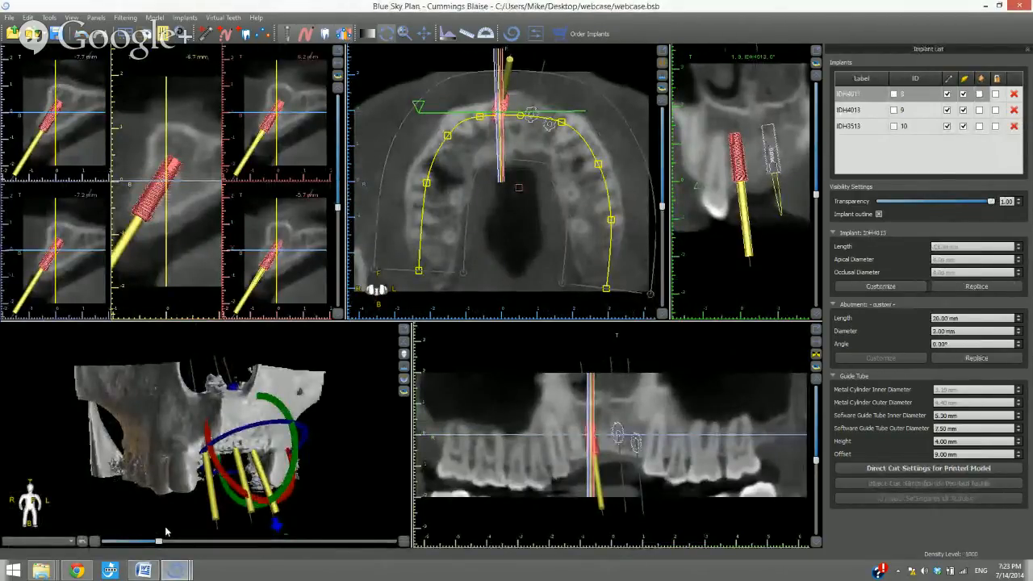
{"action": "left_click_drag", "start_coordinate": [165, 531], "coordinate": [215, 520]}
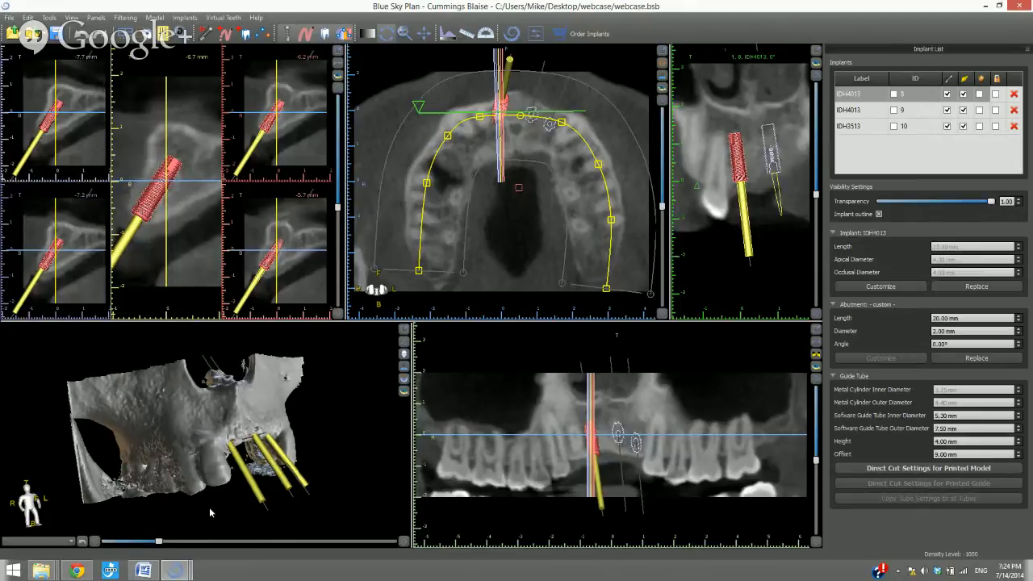
{"action": "left_click_drag", "start_coordinate": [220, 506], "coordinate": [222, 501]}
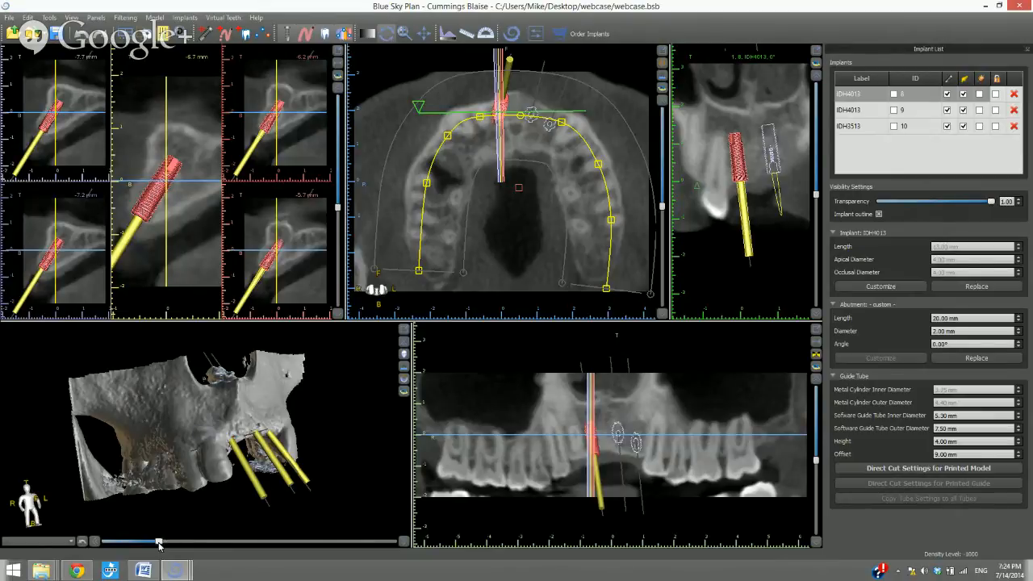
{"action": "mouse_move", "coordinate": [160, 545]}
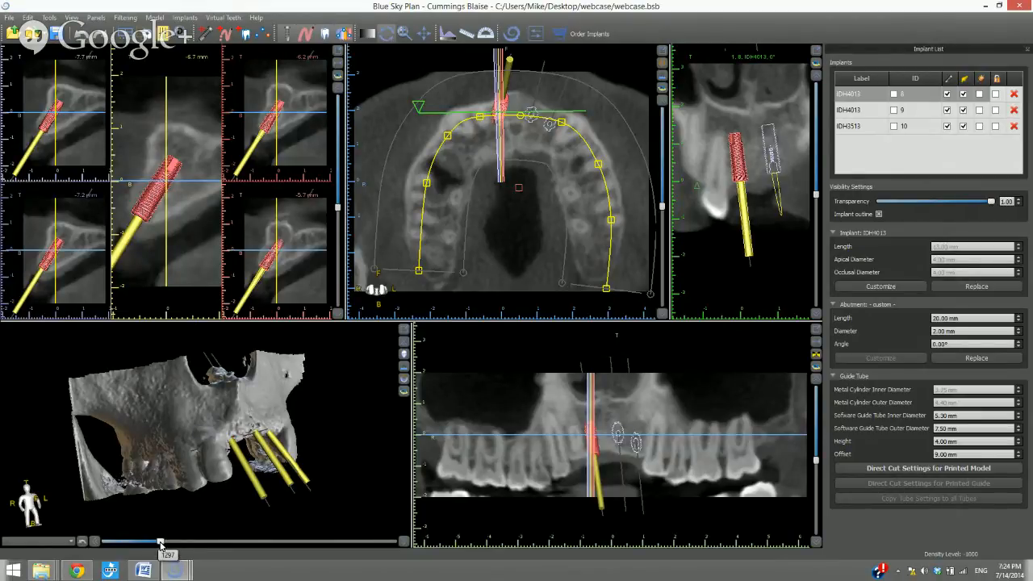
- Apply the Surfaces rendering preset to the 3D view
{"action": "left_click", "coordinate": [404, 355]}
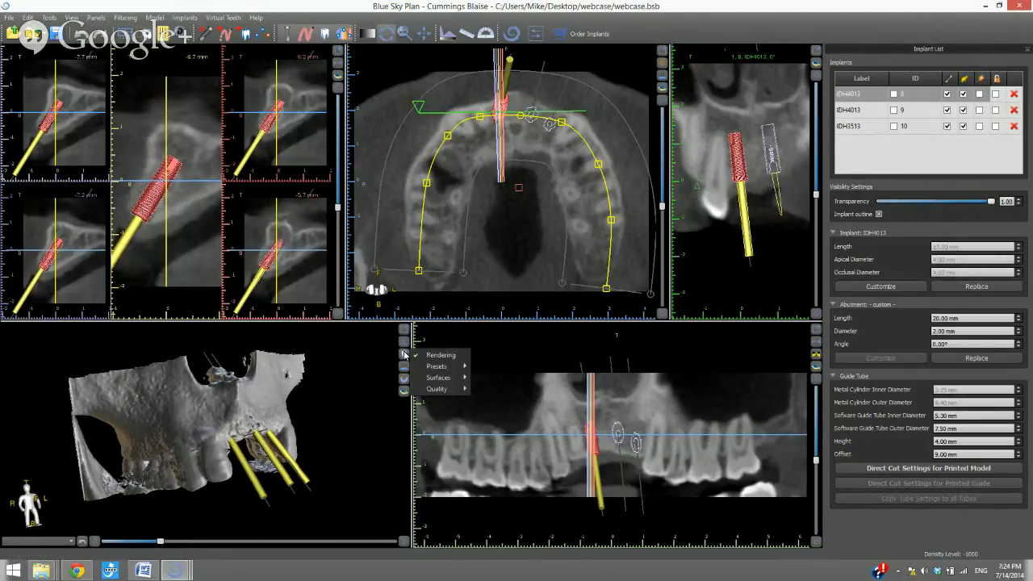
{"action": "mouse_move", "coordinate": [435, 371]}
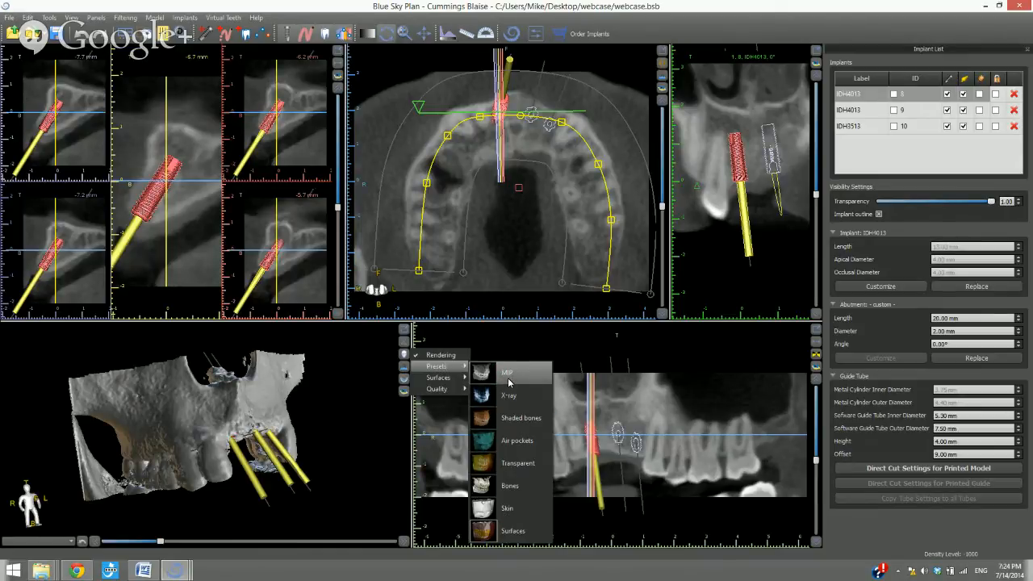
{"action": "left_click", "coordinate": [506, 534]}
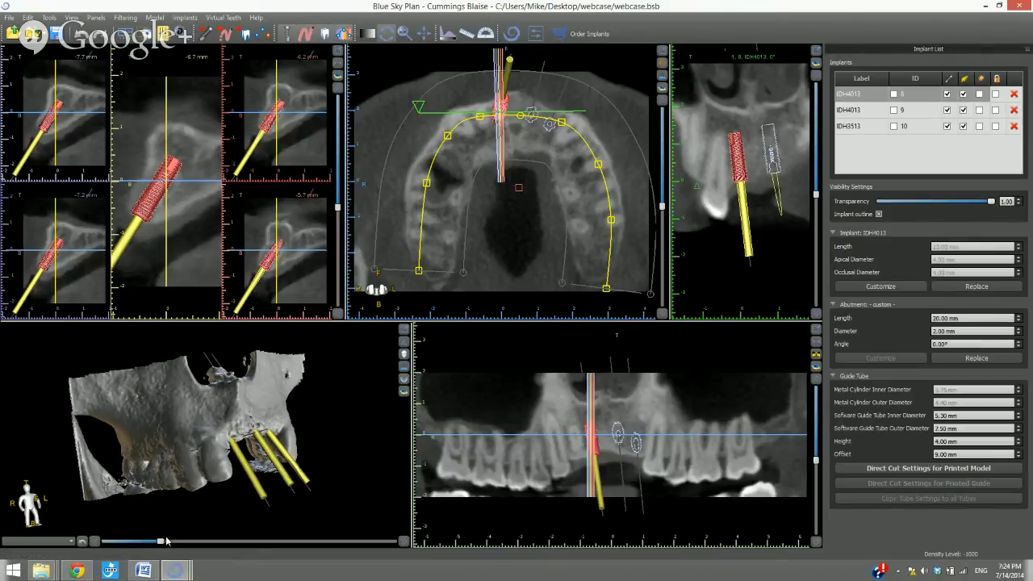
- Isolate the main maxilla in the Original density surface, removing the disconnected fragments
{"action": "left_click", "coordinate": [218, 417]}
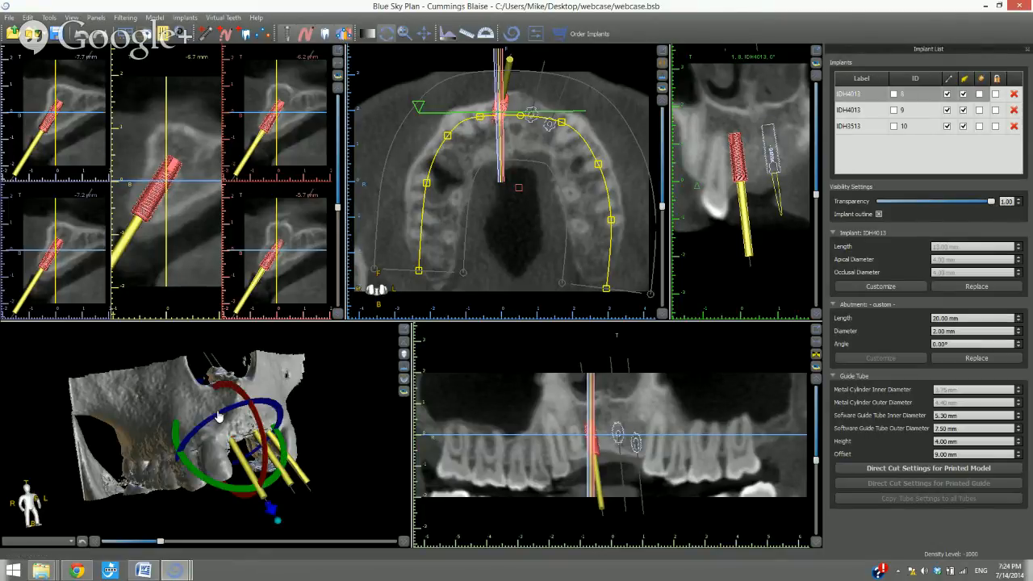
{"action": "scroll", "coordinate": [158, 408], "scroll_direction": "down", "scroll_amount": 3}
{"action": "double_click", "coordinate": [138, 403]}
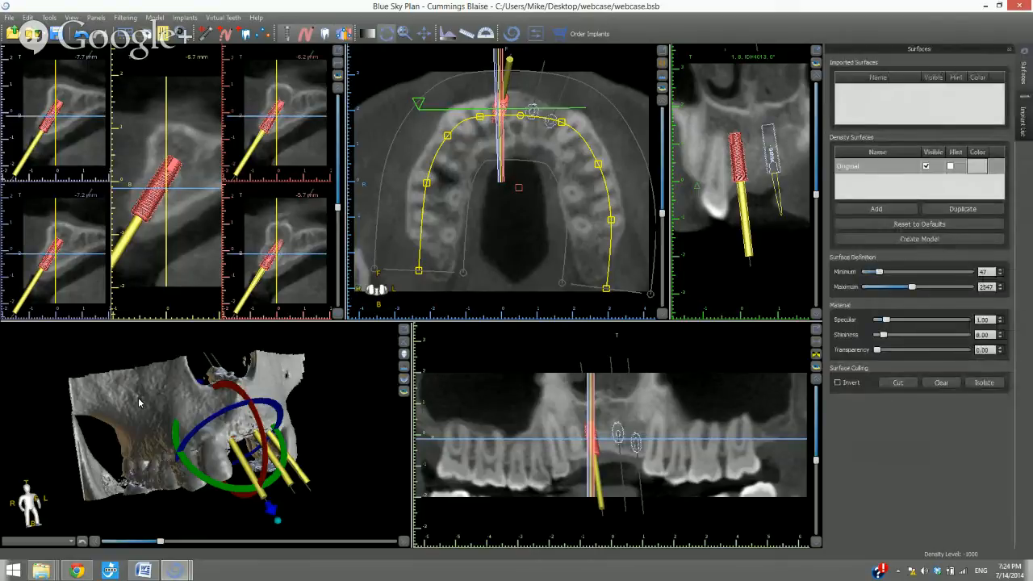
{"action": "left_click", "coordinate": [983, 383]}
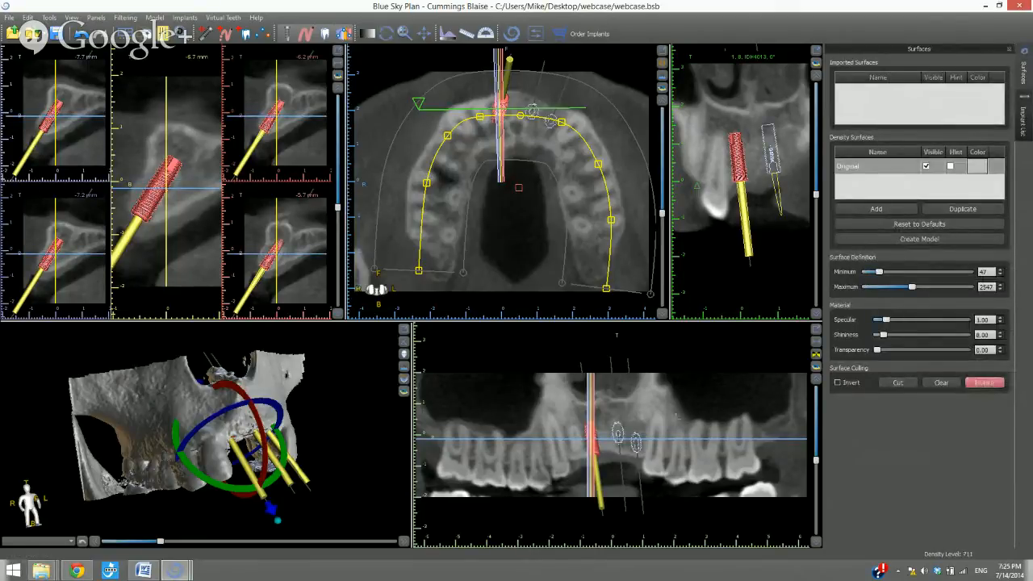
{"action": "left_click", "coordinate": [138, 410]}
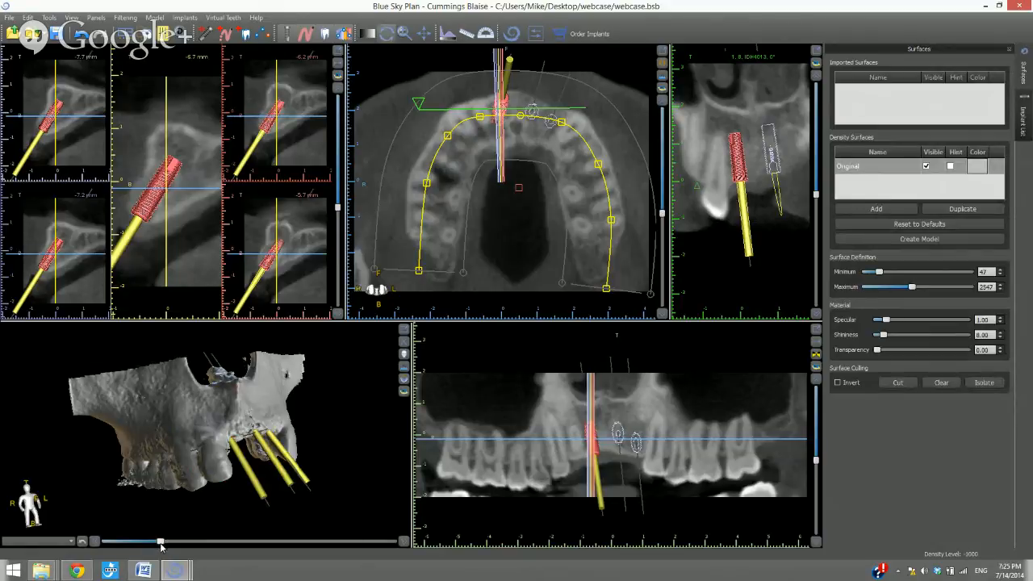
- Raise the density surface's minimum to 478 and rotate the maxilla to expose the occlusal surfaces of the teeth
{"action": "left_click_drag", "start_coordinate": [160, 543], "coordinate": [202, 458]}
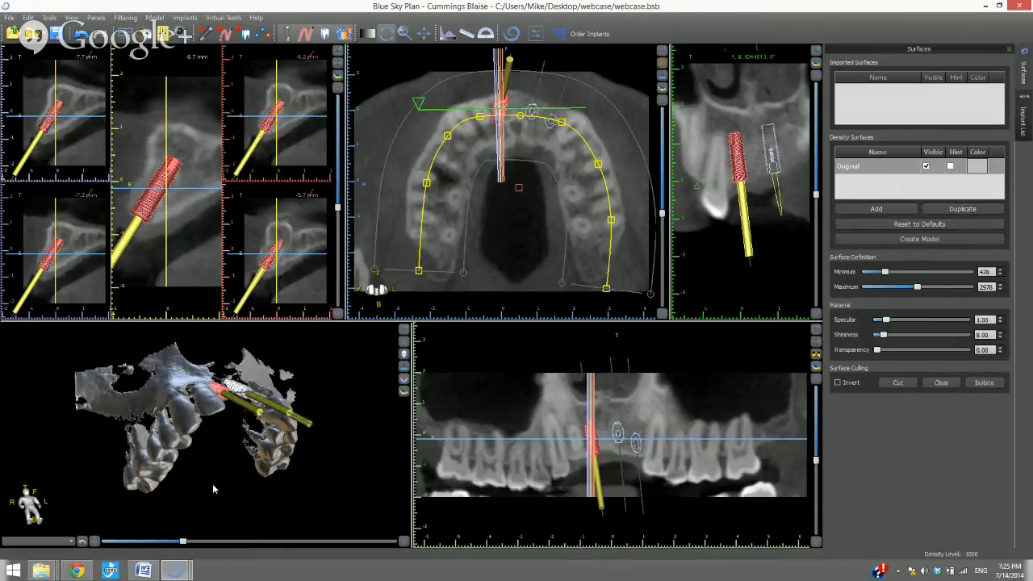
{"action": "left_click_drag", "start_coordinate": [213, 484], "coordinate": [216, 487]}
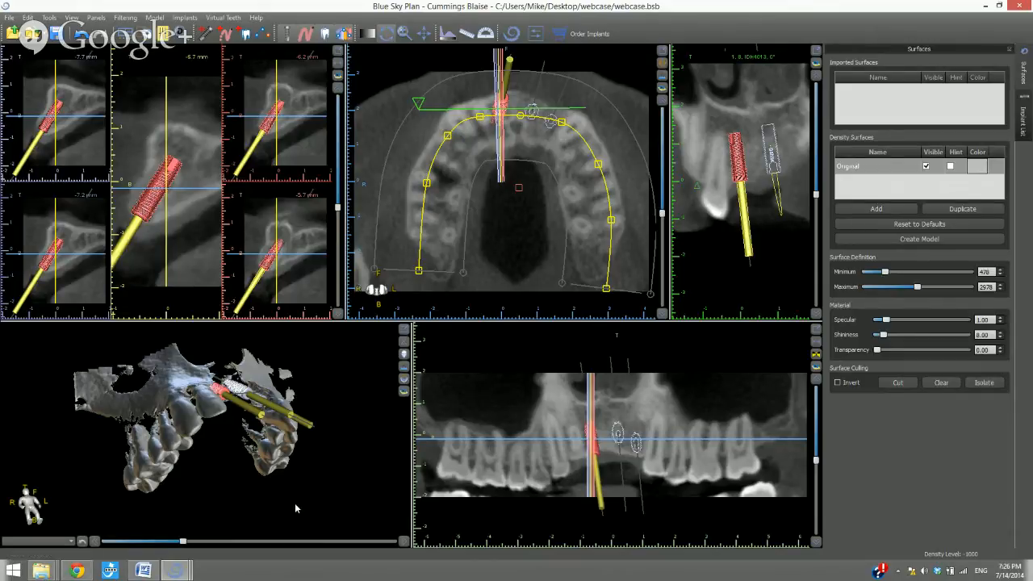
{"action": "left_click_drag", "start_coordinate": [295, 502], "coordinate": [281, 487]}
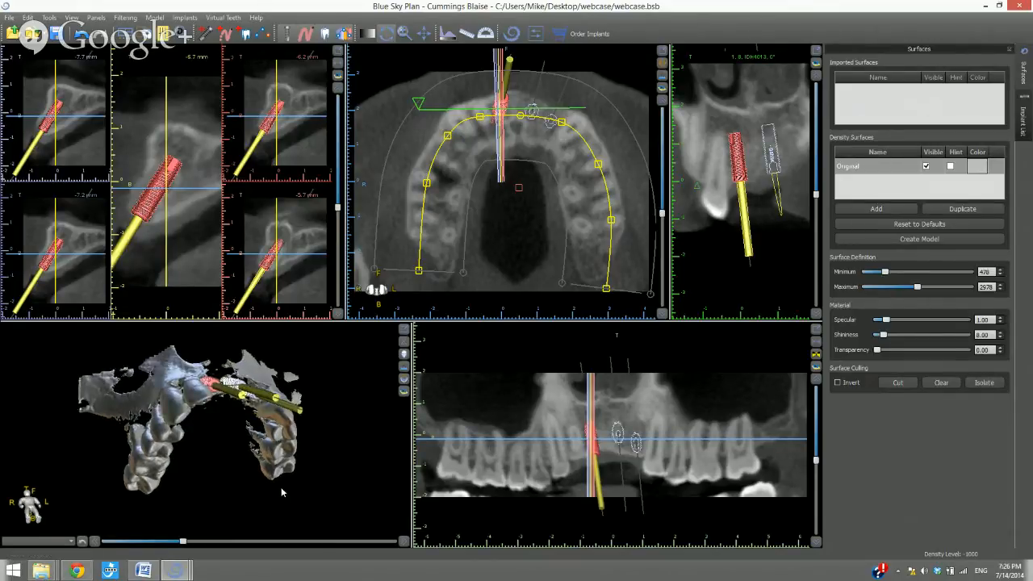
- Hide the implants in all views, import the withoutteeth.stl model, and rotate the 3D view to compare it with the scan
{"action": "left_click", "coordinate": [288, 37]}
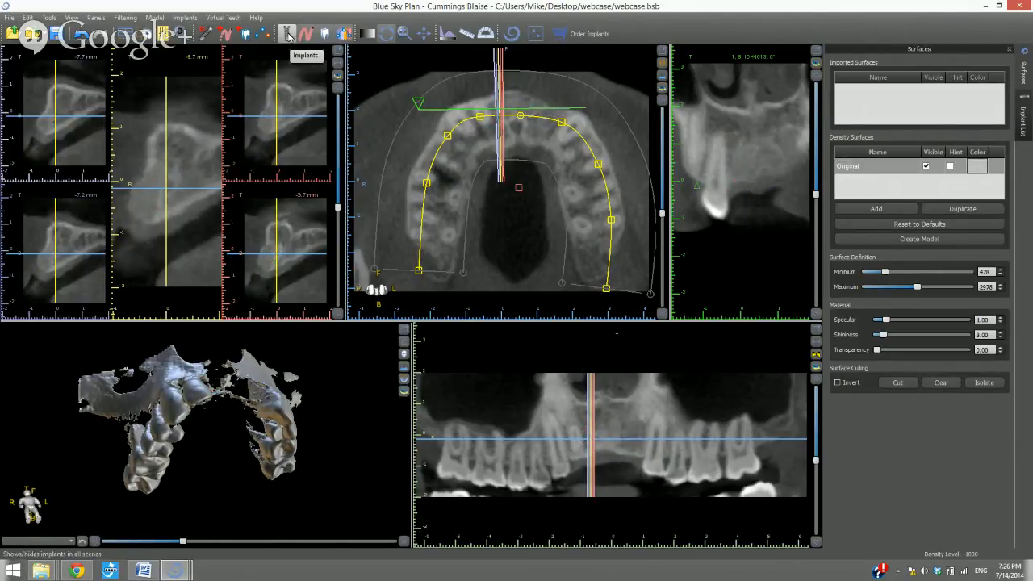
{"action": "left_click", "coordinate": [12, 18]}
{"action": "left_click", "coordinate": [40, 141]}
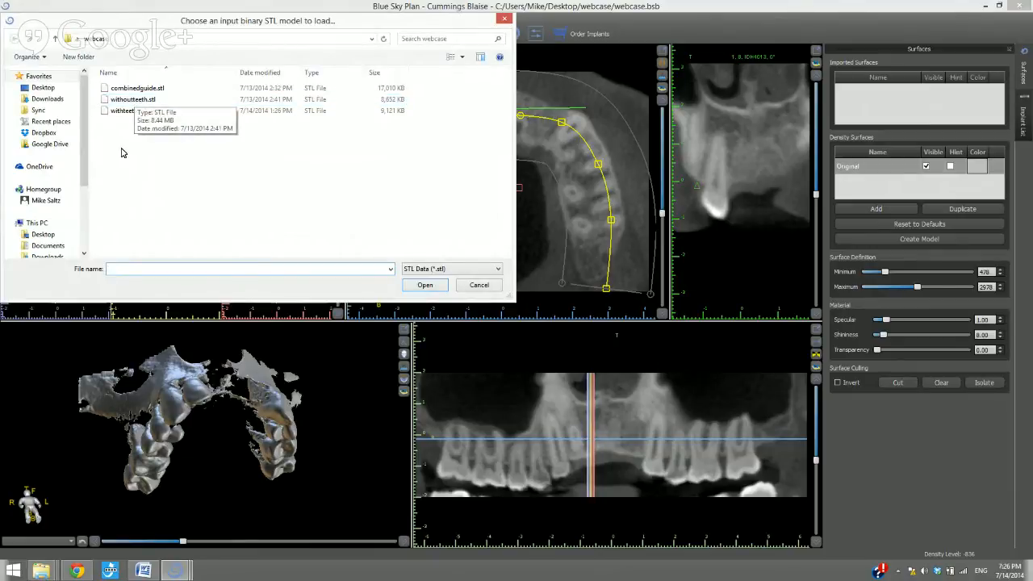
{"action": "double_click", "coordinate": [129, 100]}
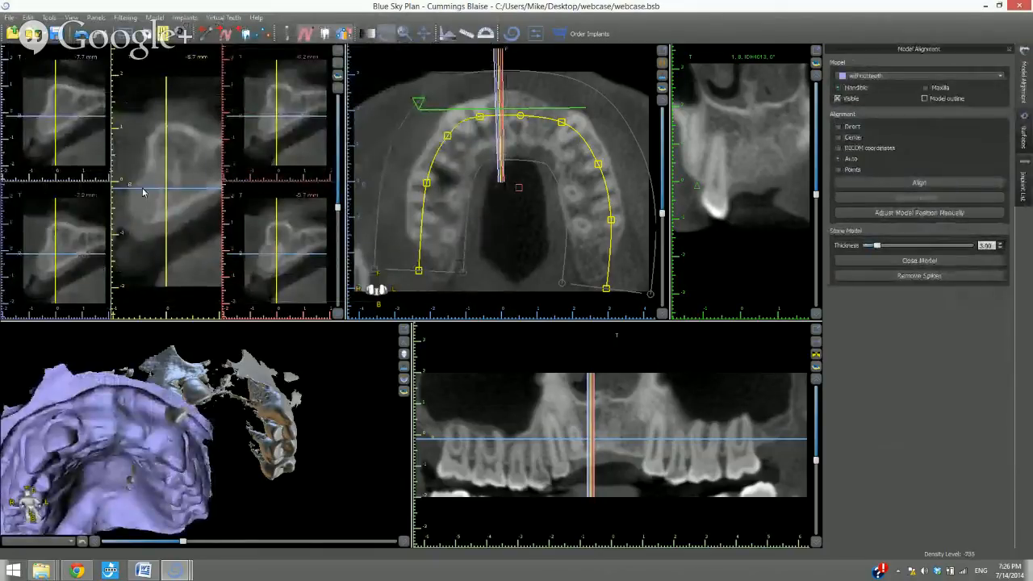
{"action": "left_click_drag", "start_coordinate": [134, 353], "coordinate": [143, 436]}
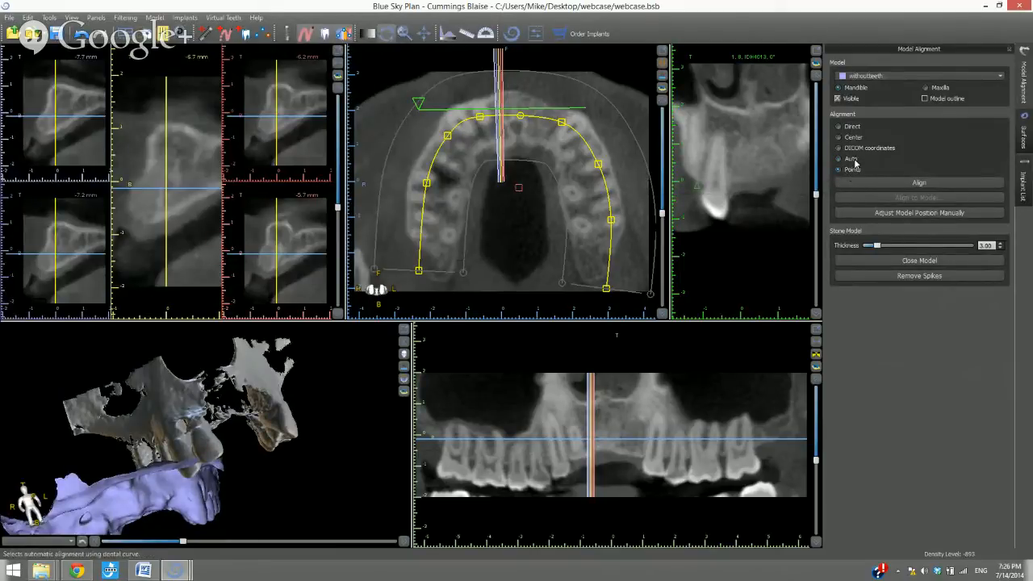
- Start the point-based alignment of the withoutteeth model, enlarge the alignment window, and turn both models to expose the same teeth
{"action": "left_click", "coordinate": [904, 184]}
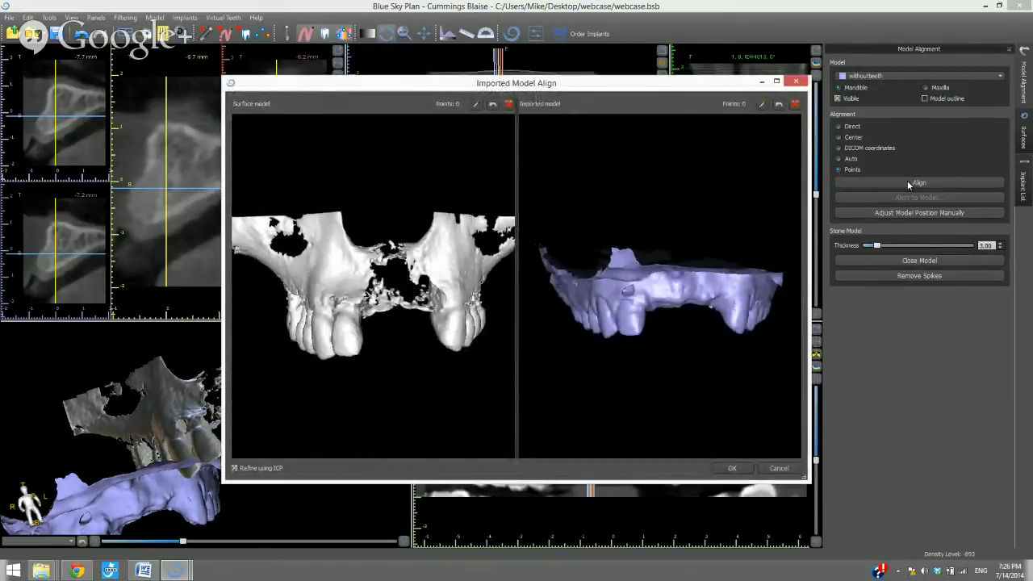
{"action": "left_click_drag", "start_coordinate": [553, 85], "coordinate": [419, 46]}
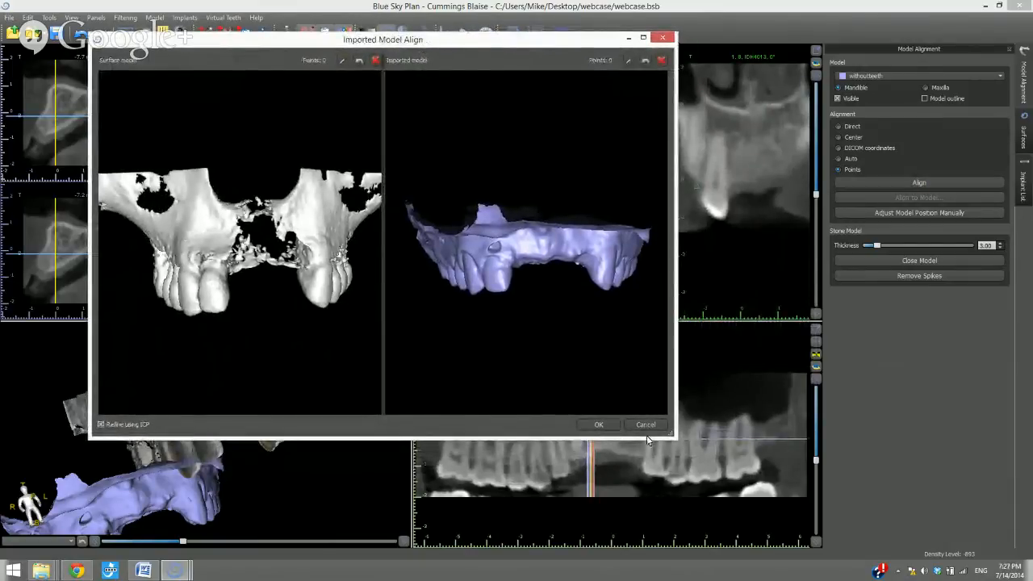
{"action": "left_click_drag", "start_coordinate": [675, 434], "coordinate": [865, 525]}
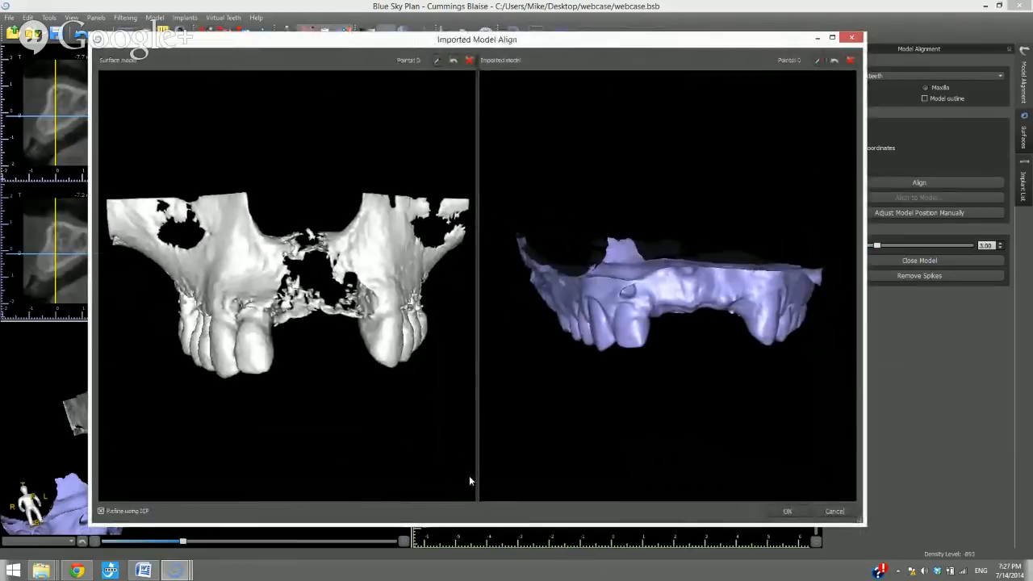
{"action": "left_click_drag", "start_coordinate": [353, 467], "coordinate": [367, 435]}
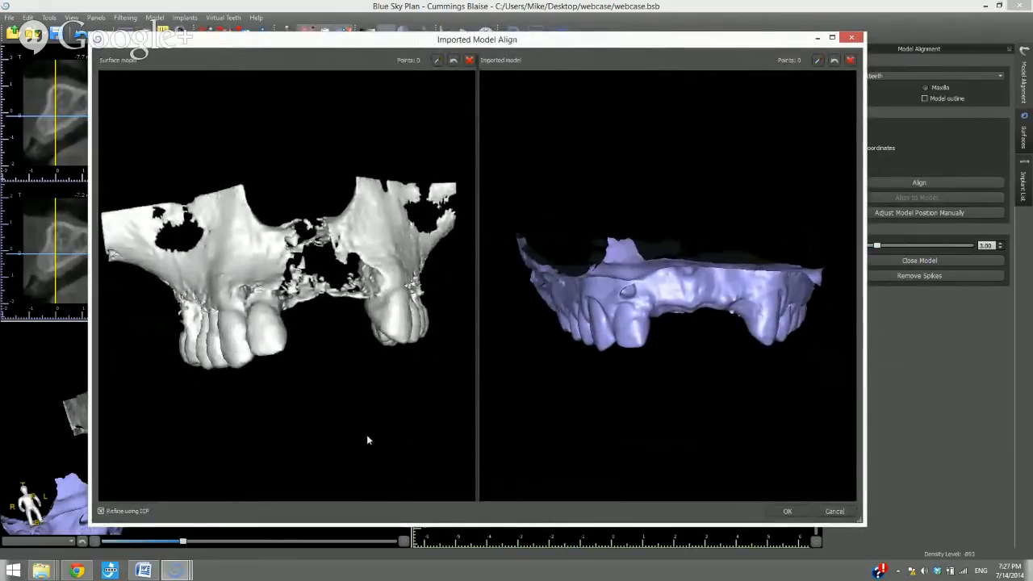
{"action": "left_click_drag", "start_coordinate": [766, 438], "coordinate": [726, 384]}
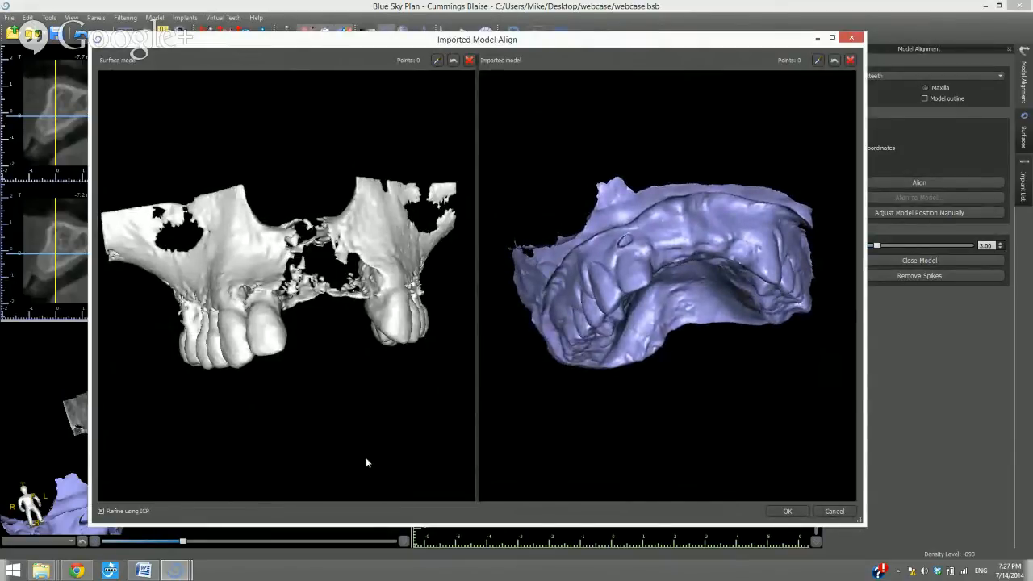
{"action": "left_click_drag", "start_coordinate": [367, 460], "coordinate": [366, 433]}
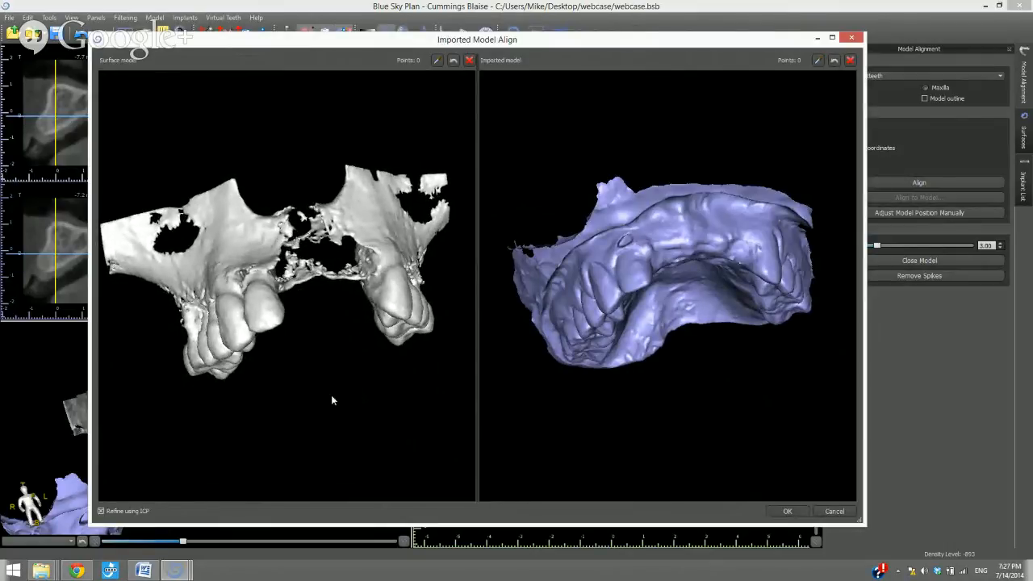
{"action": "left_click_drag", "start_coordinate": [330, 399], "coordinate": [349, 412]}
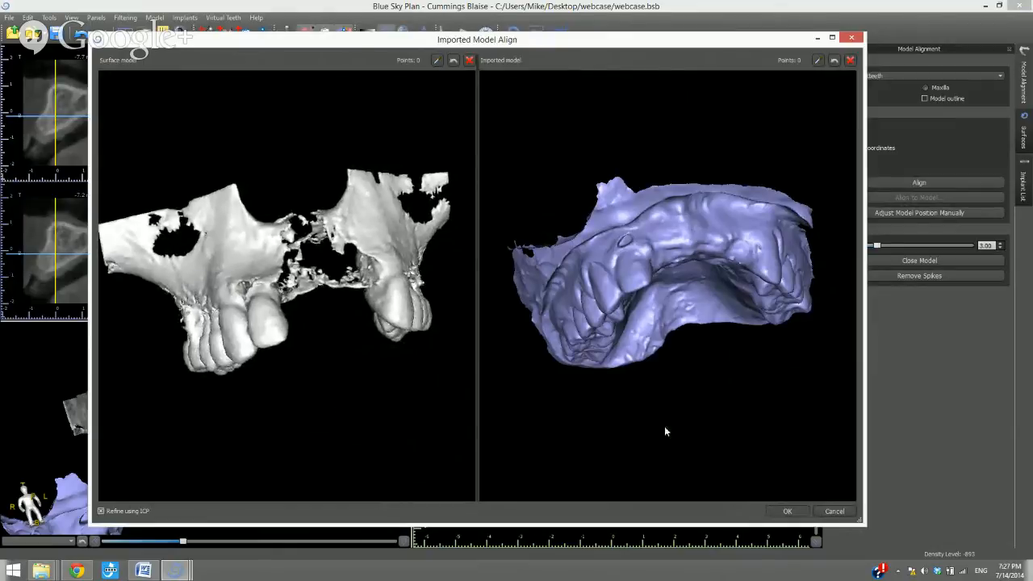
{"action": "mouse_move", "coordinate": [665, 432]}
{"action": "left_mouse_down"}
{"action": "mouse_move", "coordinate": [637, 440]}
{"action": "mouse_move", "coordinate": [660, 432]}
{"action": "left_mouse_up"}
{"action": "left_click_drag", "start_coordinate": [360, 415], "coordinate": [353, 380]}
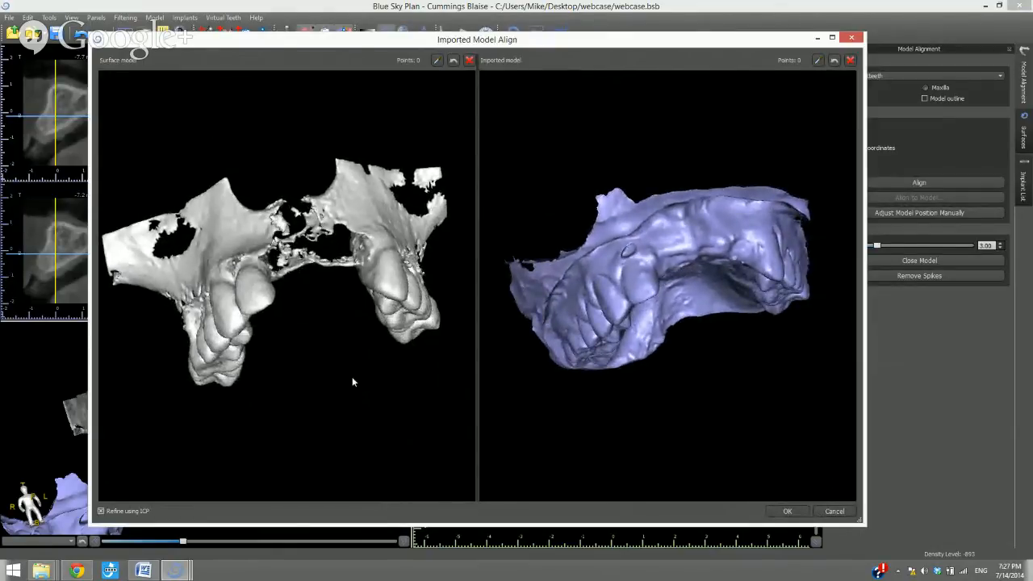
- Place four alignment points on the scan surface's teeth along the patient's right side, from the front tooth beside the gap to the rear molar
{"action": "left_click", "coordinate": [436, 61]}
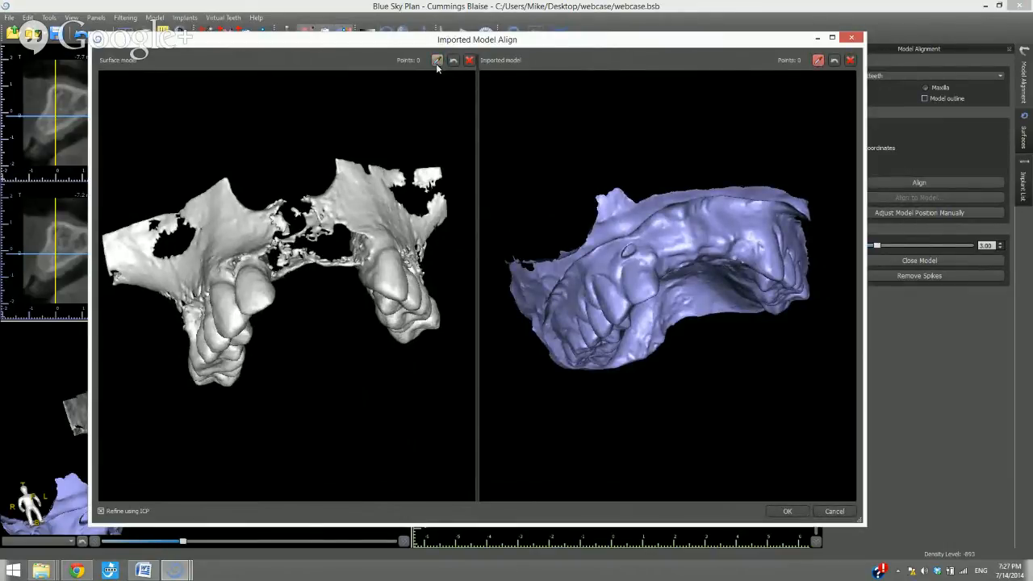
{"action": "left_click", "coordinate": [436, 62]}
{"action": "mouse_move", "coordinate": [348, 331]}
{"action": "left_mouse_down"}
{"action": "mouse_move", "coordinate": [334, 335]}
{"action": "mouse_move", "coordinate": [356, 327]}
{"action": "mouse_move", "coordinate": [351, 307]}
{"action": "mouse_move", "coordinate": [367, 331]}
{"action": "mouse_move", "coordinate": [360, 325]}
{"action": "mouse_move", "coordinate": [360, 342]}
{"action": "left_mouse_up"}
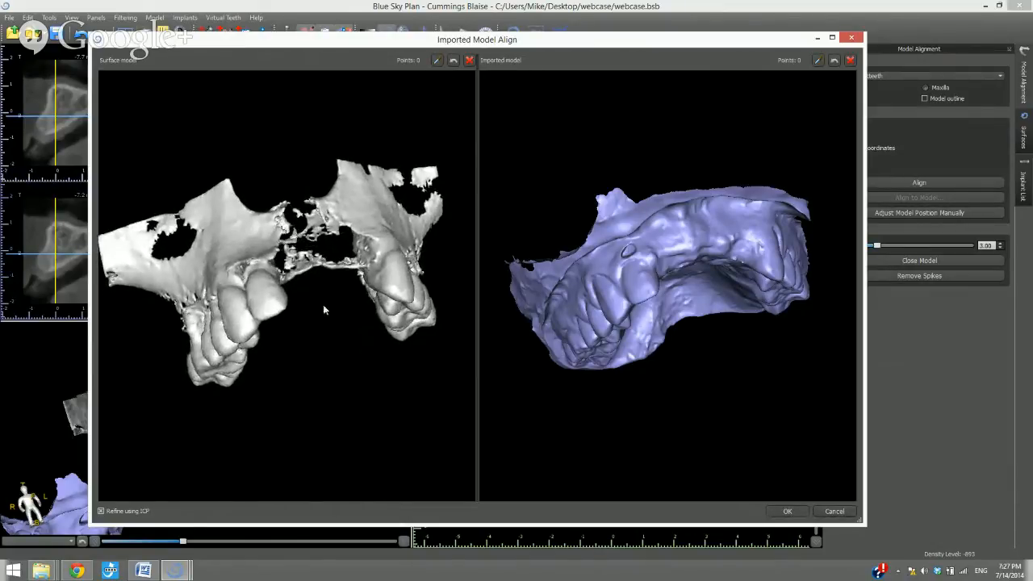
{"action": "left_click", "coordinate": [283, 306], "text": "shift"}
{"action": "mouse_move", "coordinate": [268, 357]}
{"action": "left_mouse_down"}
{"action": "mouse_move", "coordinate": [325, 306]}
{"action": "mouse_move", "coordinate": [296, 297]}
{"action": "left_mouse_up"}
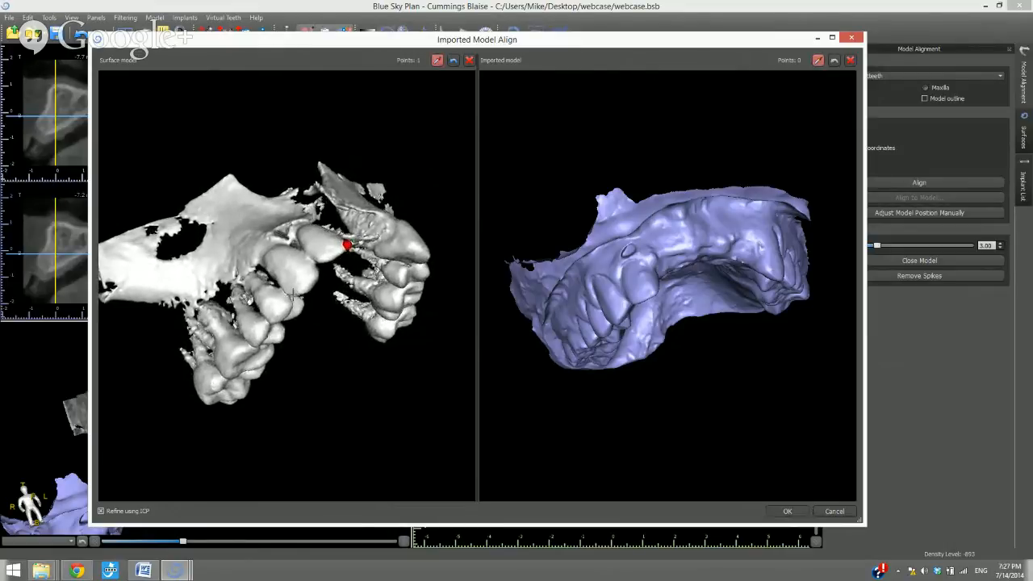
{"action": "left_click", "coordinate": [295, 297]}
{"action": "mouse_move", "coordinate": [307, 371]}
{"action": "left_mouse_down"}
{"action": "mouse_move", "coordinate": [296, 344]}
{"action": "mouse_move", "coordinate": [261, 338]}
{"action": "left_mouse_up"}
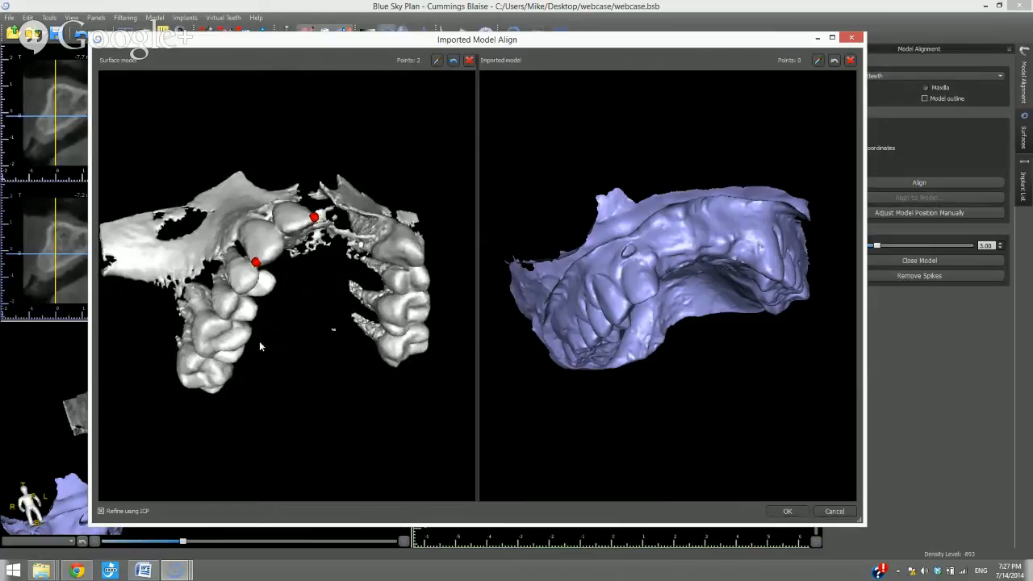
{"action": "mouse_move", "coordinate": [258, 333]}
{"action": "left_mouse_down"}
{"action": "mouse_move", "coordinate": [276, 324]}
{"action": "mouse_move", "coordinate": [246, 304]}
{"action": "left_mouse_up"}
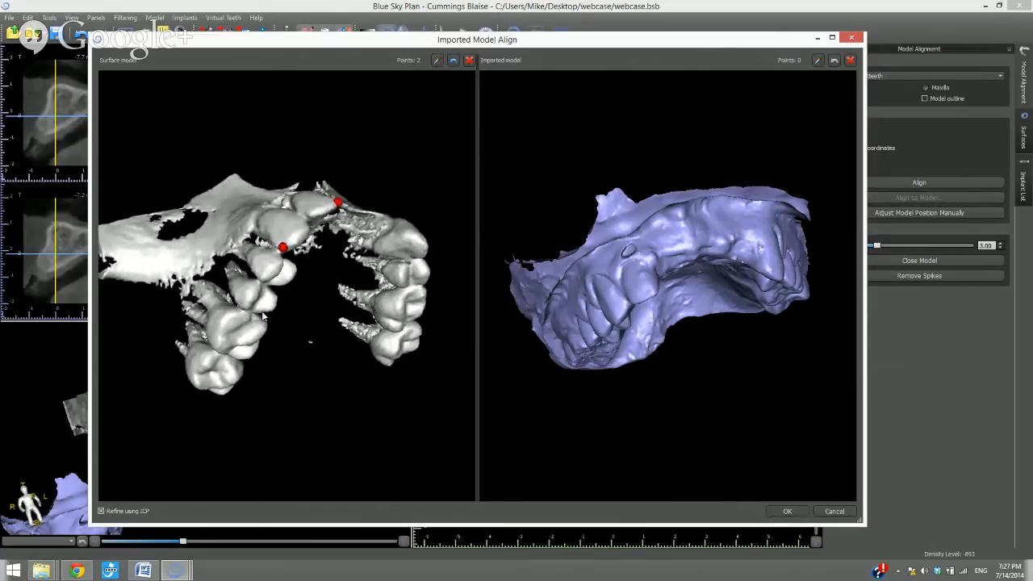
{"action": "left_click", "coordinate": [246, 306]}
{"action": "left_click_drag", "start_coordinate": [342, 401], "coordinate": [205, 363]}
{"action": "left_click", "coordinate": [209, 354]}
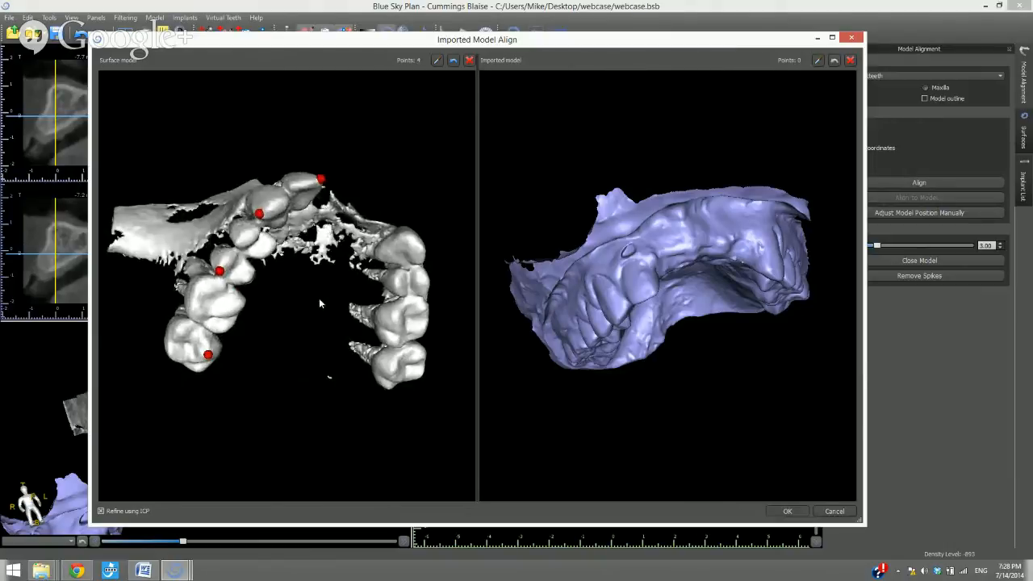
- Place the four corresponding points on the imported stone model's teeth in the same order, from the front tooth to the rear molar
{"action": "left_click_drag", "start_coordinate": [319, 298], "coordinate": [321, 411]}
{"action": "left_click_drag", "start_coordinate": [664, 321], "coordinate": [668, 341]}
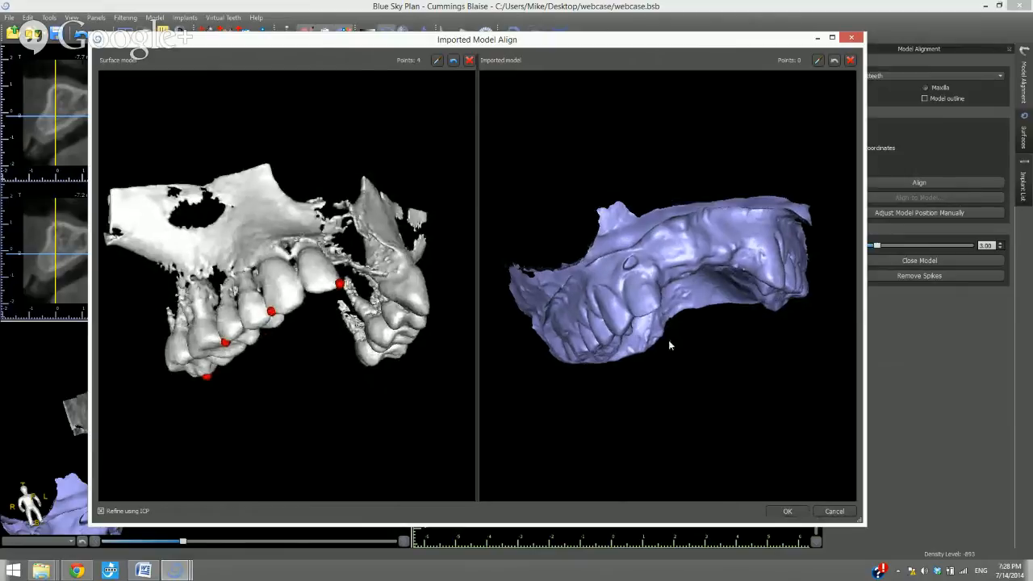
{"action": "left_click", "coordinate": [657, 306]}
{"action": "left_click_drag", "start_coordinate": [611, 368], "coordinate": [676, 282]}
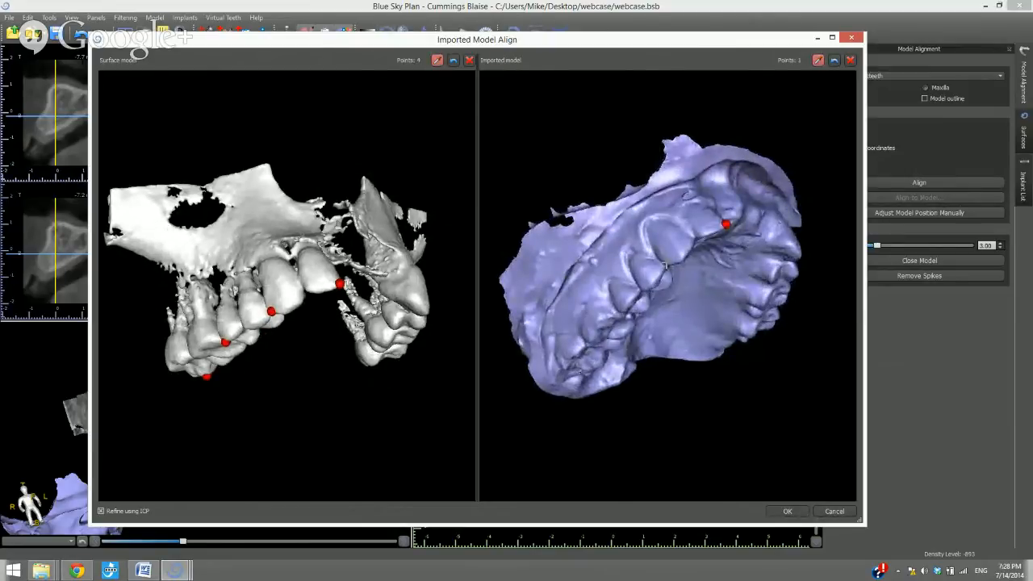
{"action": "left_click", "coordinate": [667, 265]}
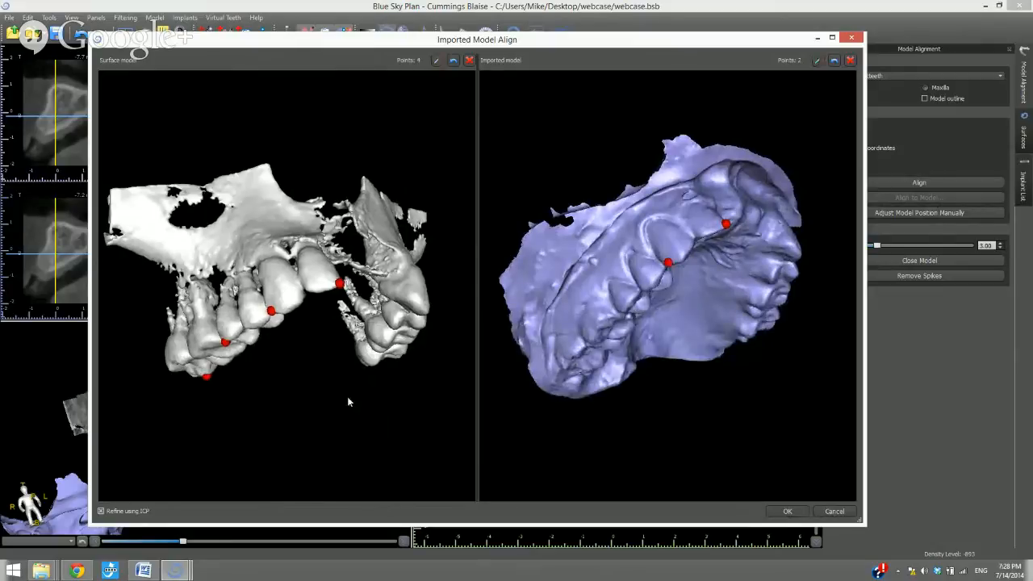
{"action": "left_click_drag", "start_coordinate": [347, 397], "coordinate": [367, 343]}
{"action": "left_click_drag", "start_coordinate": [654, 369], "coordinate": [654, 277]}
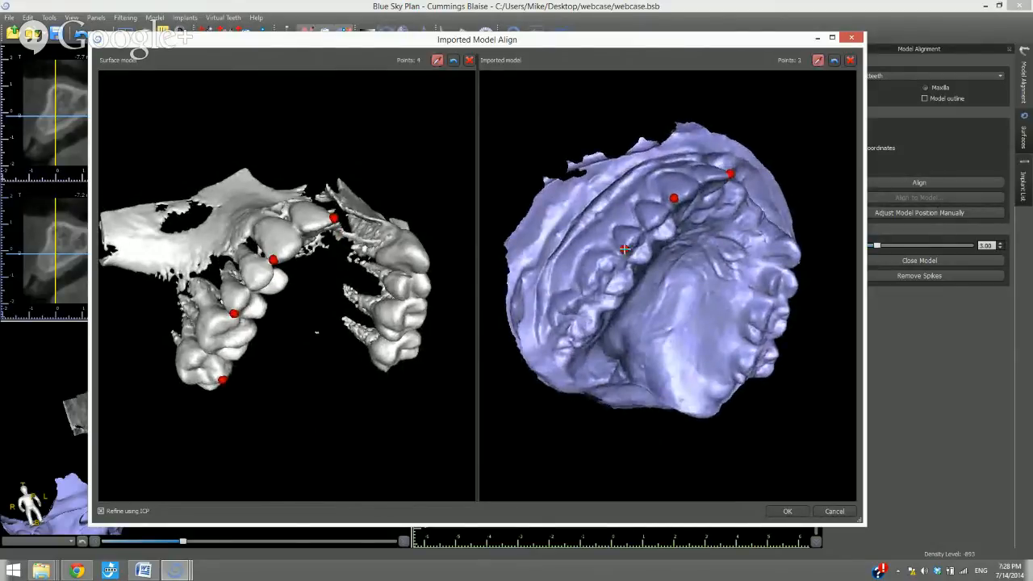
{"action": "left_click_drag", "start_coordinate": [355, 416], "coordinate": [332, 412]}
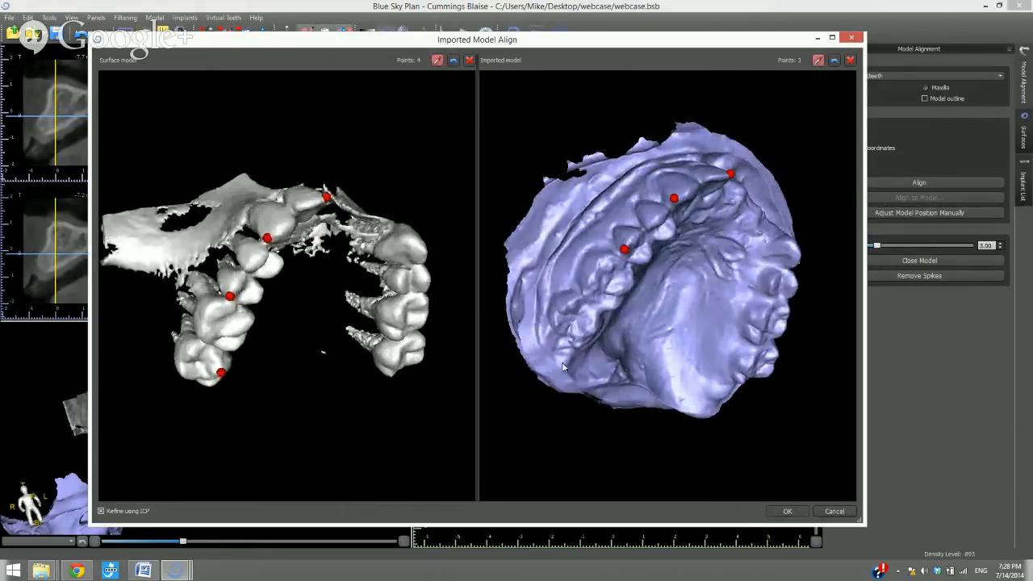
{"action": "left_click", "coordinate": [595, 331]}
- Add matching points on the opposite side of both models, starting with the front tooth's edge across the gap
{"action": "left_click_drag", "start_coordinate": [380, 311], "coordinate": [315, 391]}
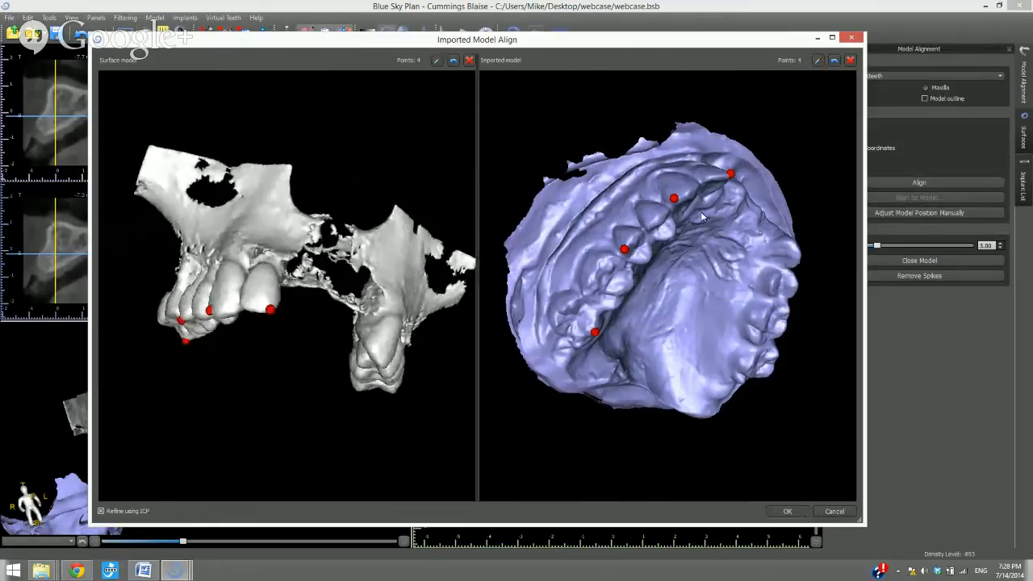
{"action": "left_click_drag", "start_coordinate": [701, 216], "coordinate": [571, 385]}
{"action": "left_click_drag", "start_coordinate": [351, 251], "coordinate": [286, 236]}
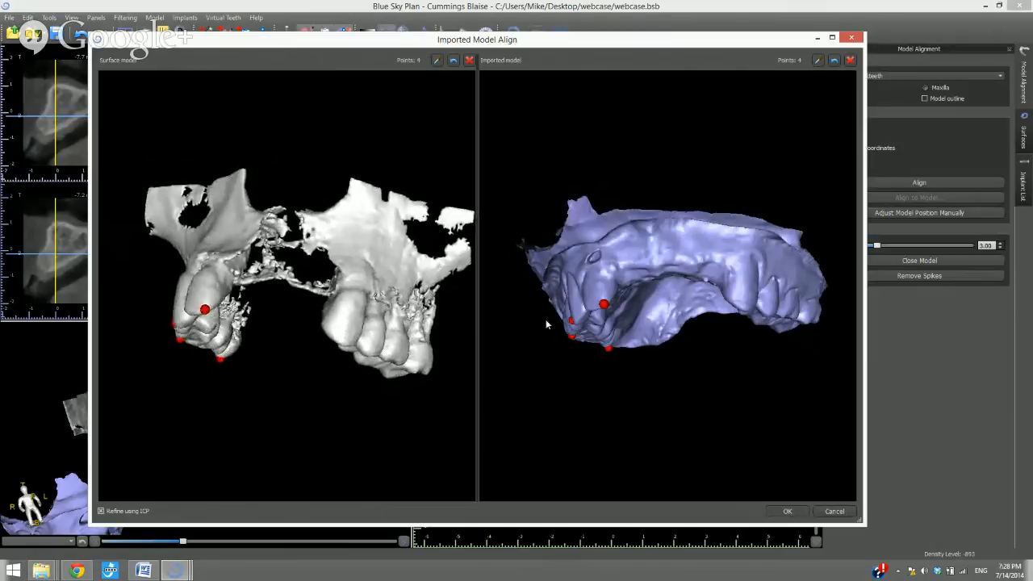
{"action": "left_click", "coordinate": [730, 301]}
{"action": "left_click", "coordinate": [325, 329]}
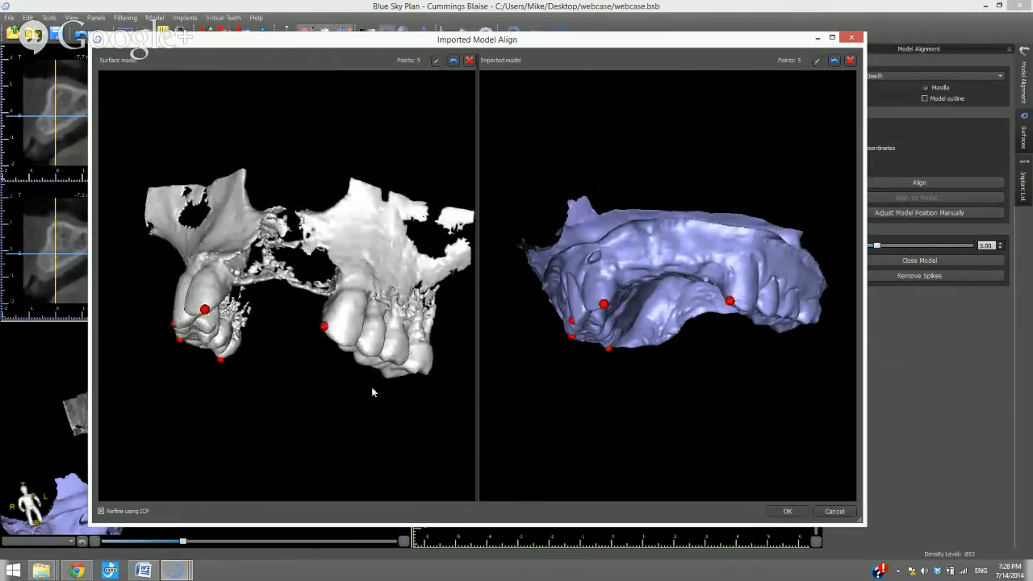
{"action": "left_click_drag", "start_coordinate": [371, 387], "coordinate": [376, 242]}
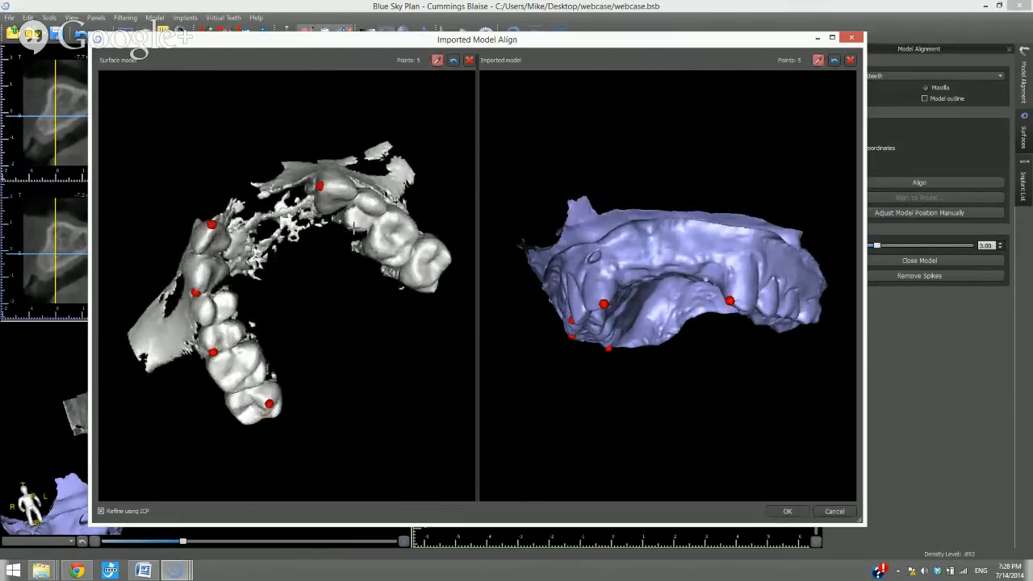
- Add two more matching point pairs on the short-side premolar and rearmost molar of both models, and run the point alignment
{"action": "left_click_drag", "start_coordinate": [729, 418], "coordinate": [701, 244]}
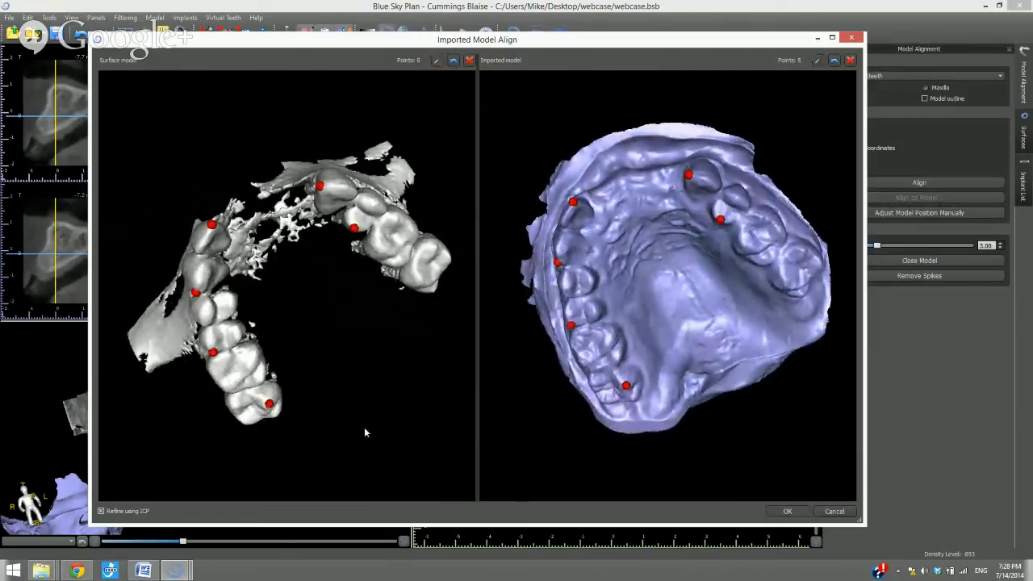
{"action": "left_click_drag", "start_coordinate": [364, 427], "coordinate": [330, 422]}
{"action": "left_click", "coordinate": [432, 260]}
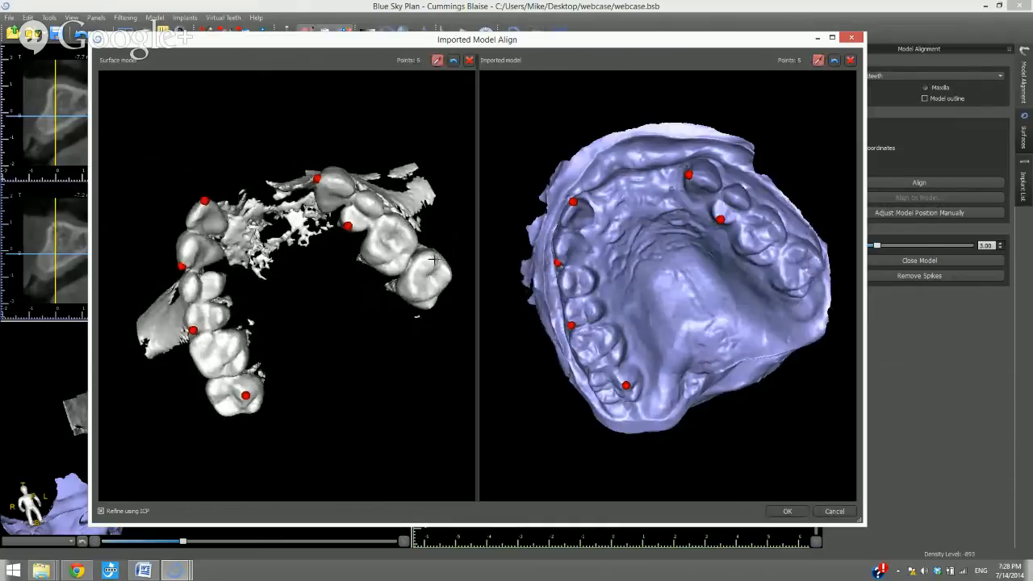
{"action": "left_click", "coordinate": [803, 251]}
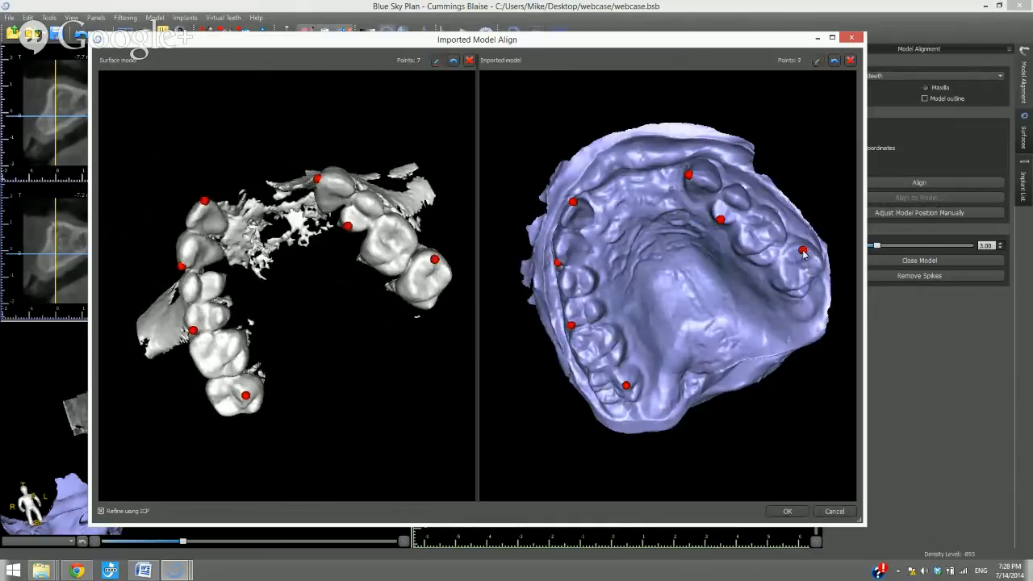
{"action": "left_click", "coordinate": [787, 511]}
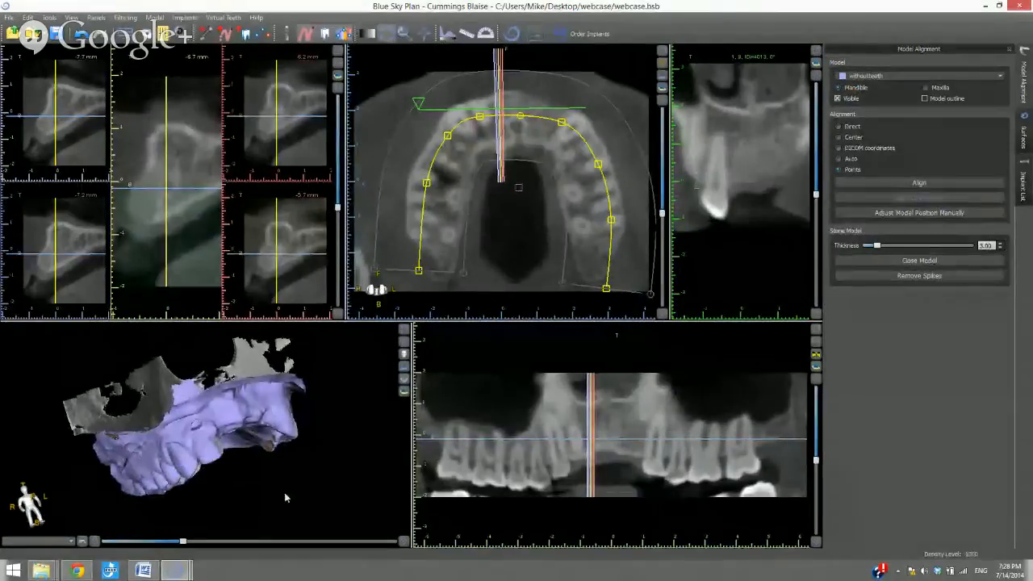
- Turn on the outline of the withoutteeth model and bring the cross-section to the tip of a front tooth
{"action": "left_click_drag", "start_coordinate": [269, 507], "coordinate": [307, 493]}
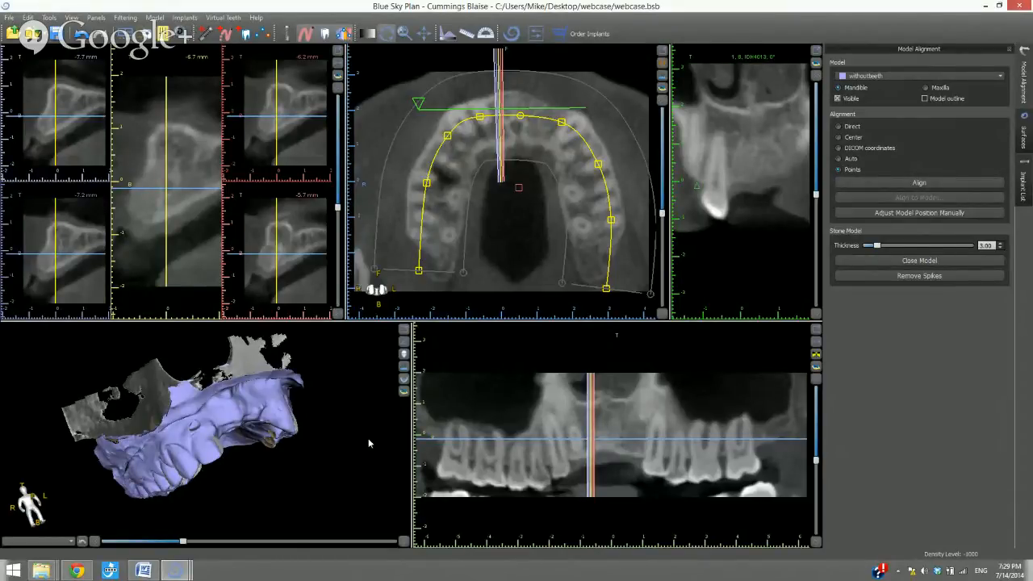
{"action": "left_click", "coordinate": [925, 98]}
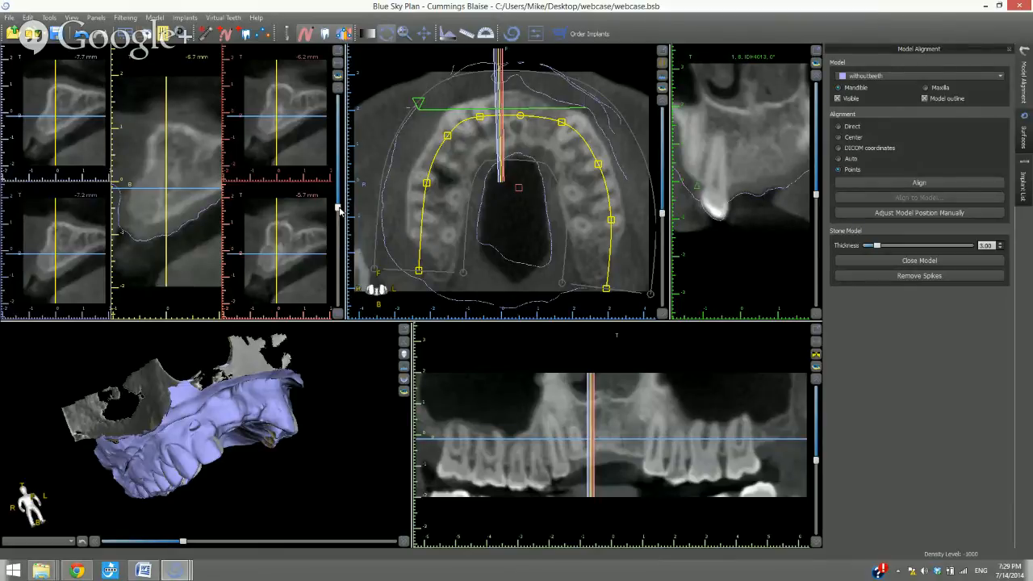
{"action": "left_click_drag", "start_coordinate": [339, 208], "coordinate": [337, 214]}
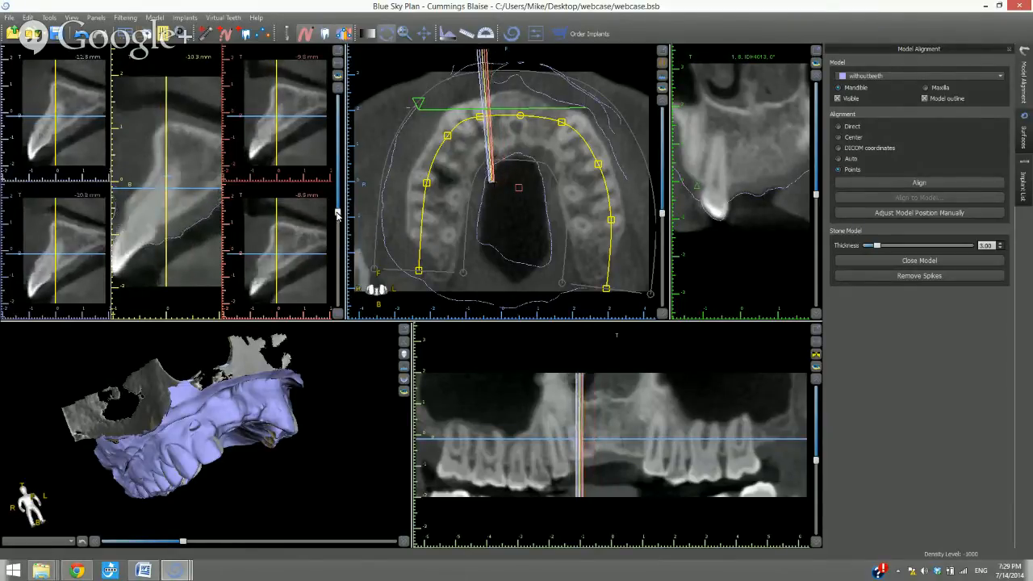
{"action": "left_click", "coordinate": [155, 265]}
{"action": "middle_click_drag", "start_coordinate": [139, 266], "coordinate": [170, 261]}
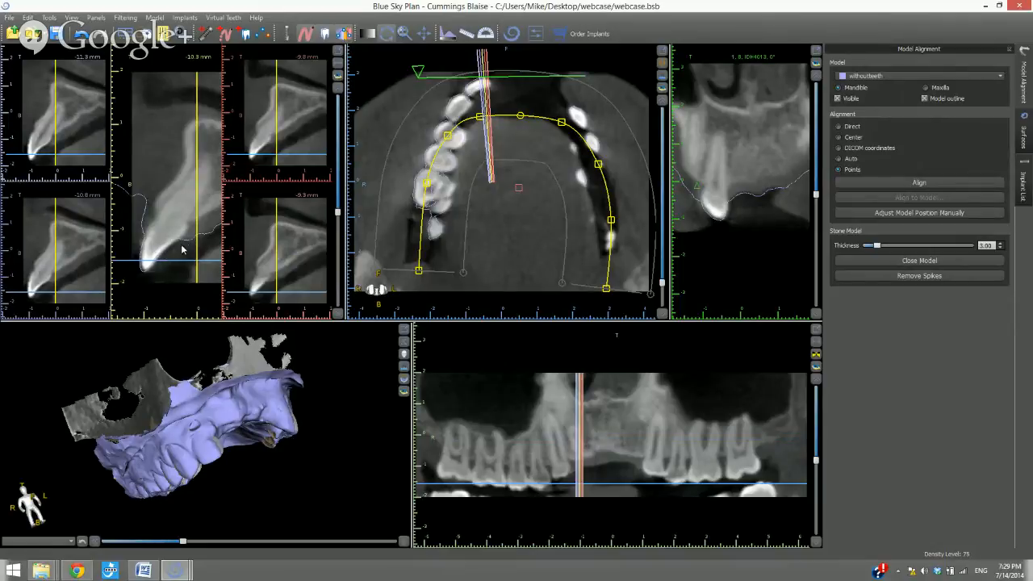
- Step the cross-sections along the front teeth and shift the axial level slightly to compare the model outline with the scanned teeth
{"action": "left_click", "coordinate": [337, 315]}
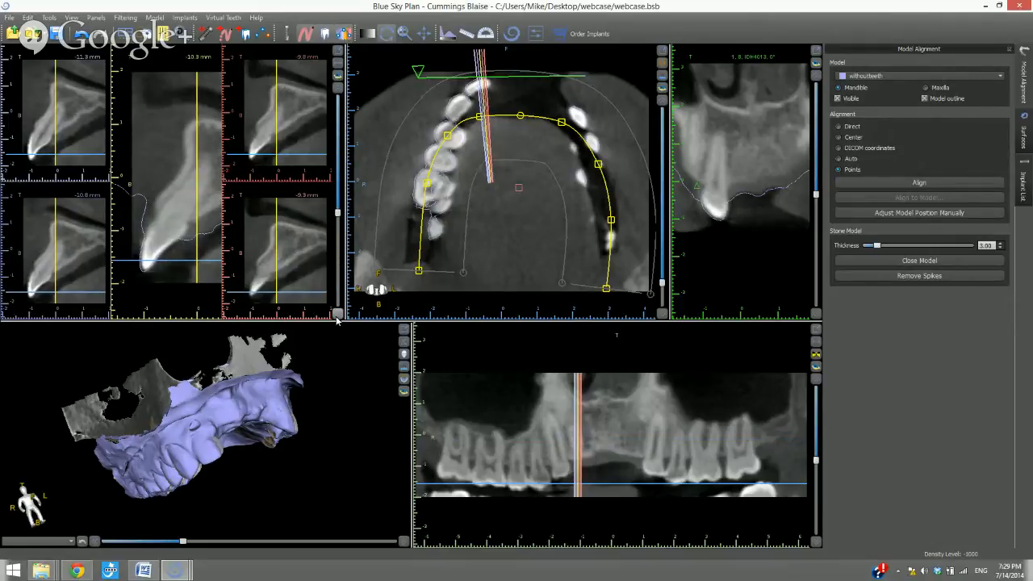
{"action": "left_click", "coordinate": [337, 315]}
{"action": "left_click", "coordinate": [337, 315]}
{"action": "left_click", "coordinate": [337, 315]}
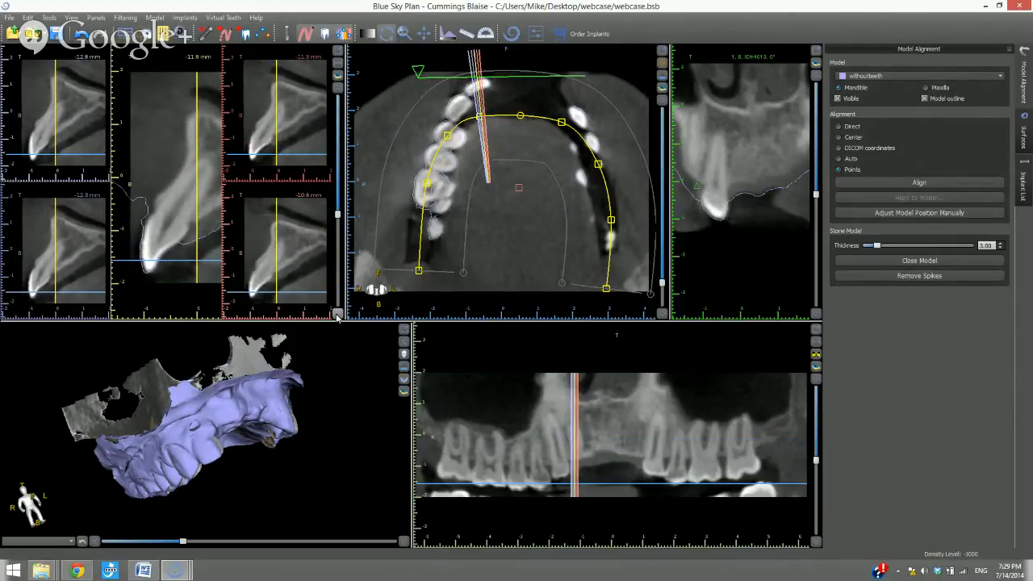
{"action": "left_click", "coordinate": [338, 314]}
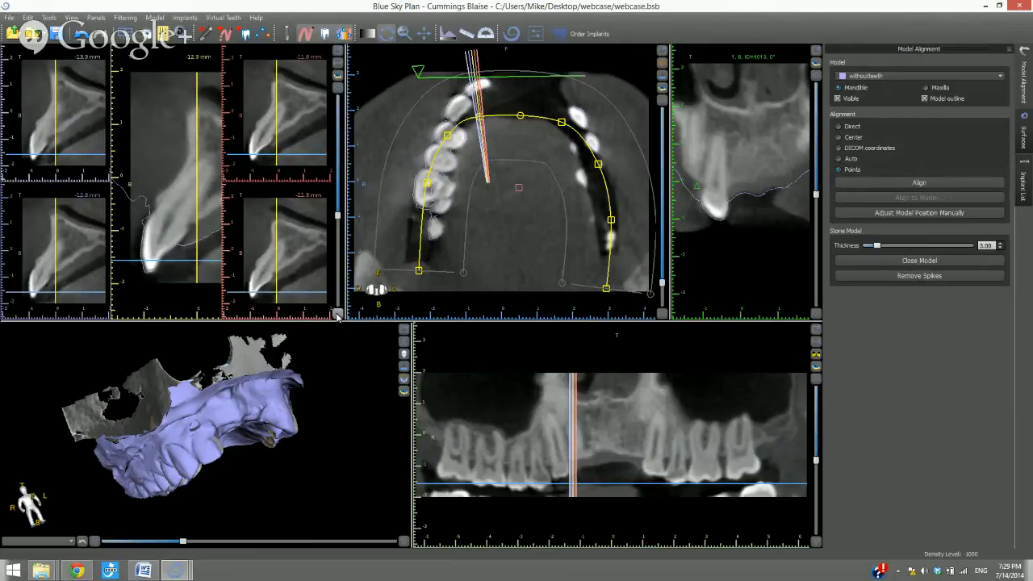
{"action": "left_click", "coordinate": [338, 315]}
{"action": "left_click", "coordinate": [337, 315]}
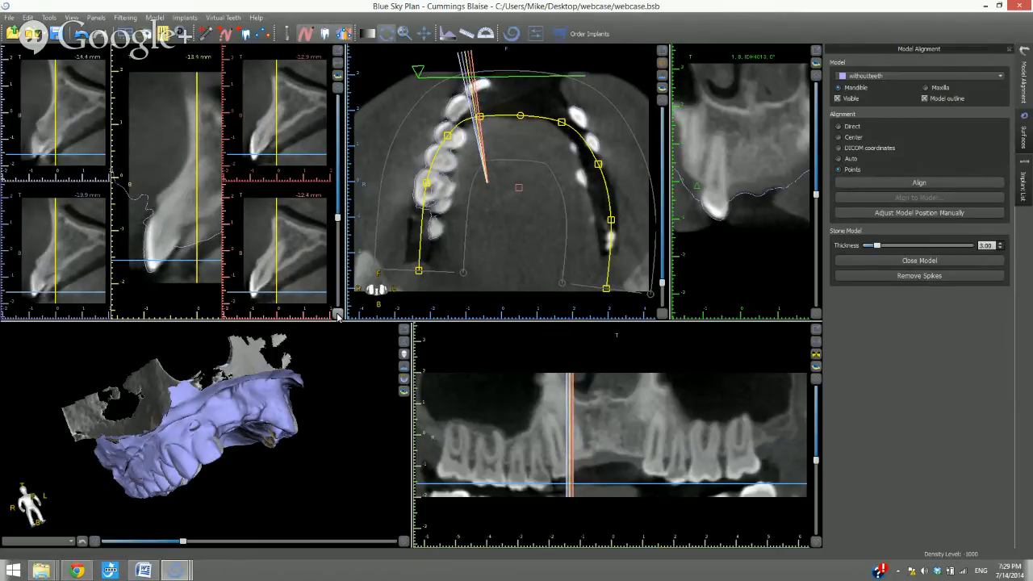
{"action": "left_click", "coordinate": [337, 315]}
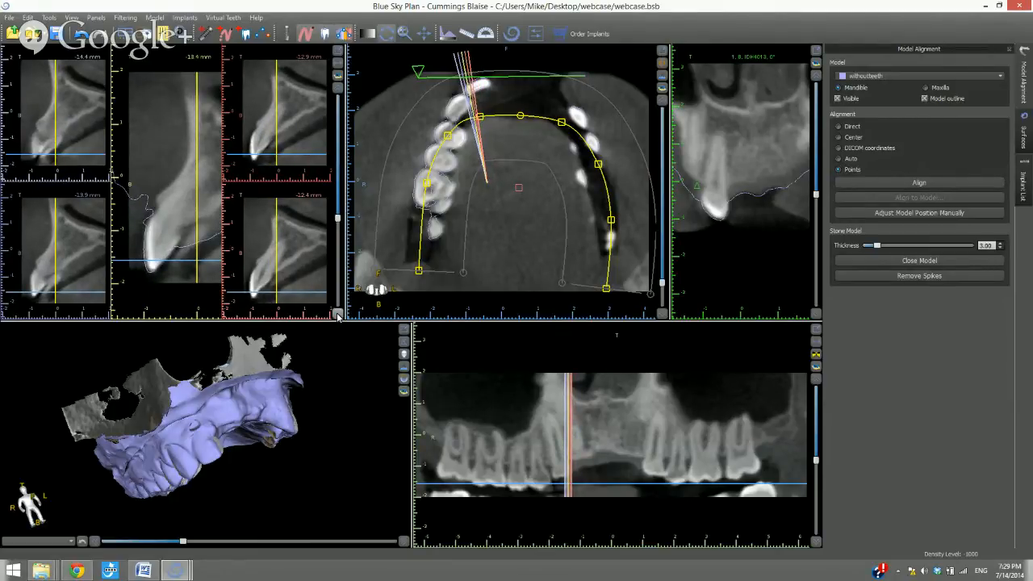
{"action": "left_click", "coordinate": [337, 314]}
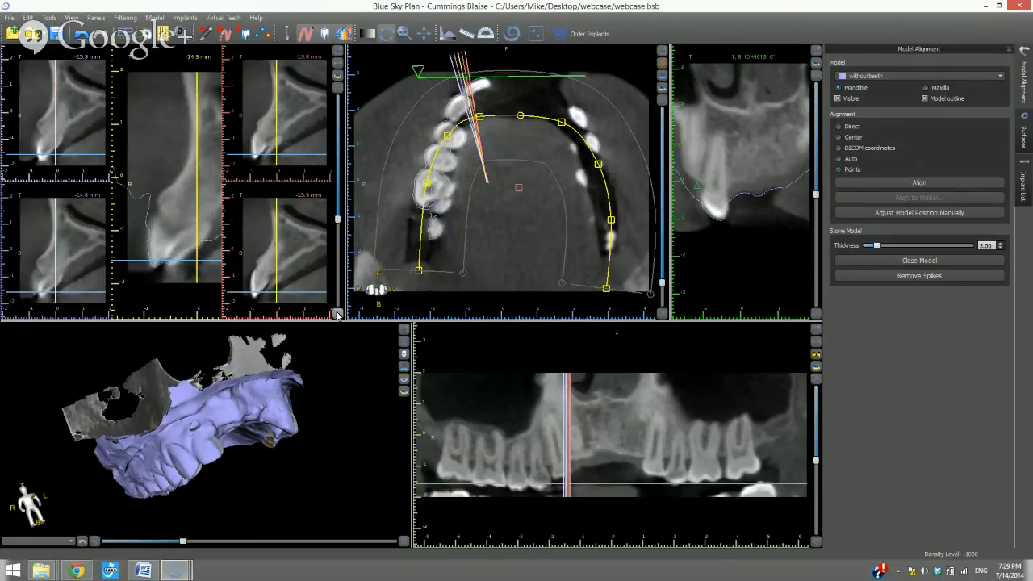
{"action": "left_click", "coordinate": [339, 88]}
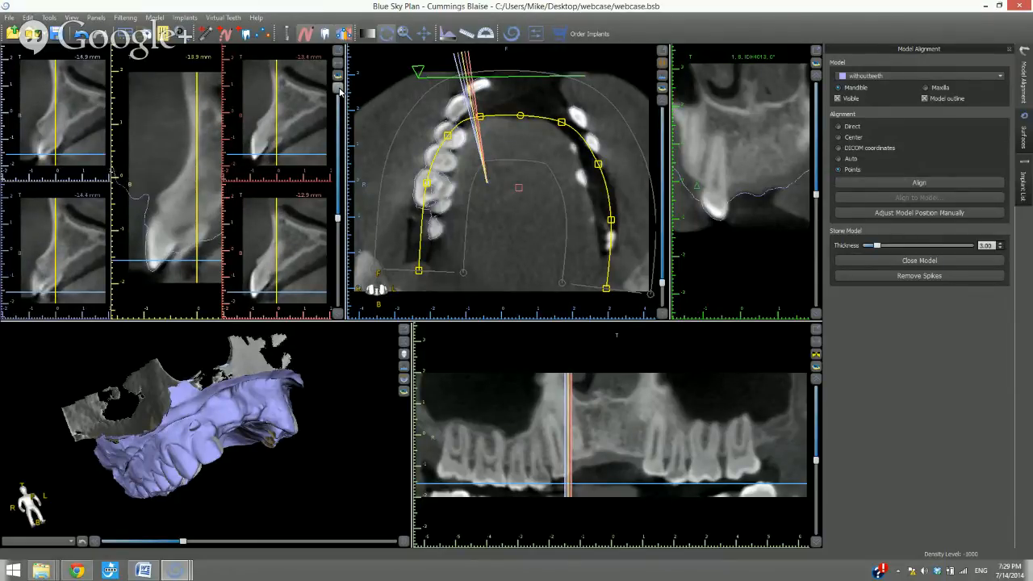
{"action": "left_click", "coordinate": [339, 88]}
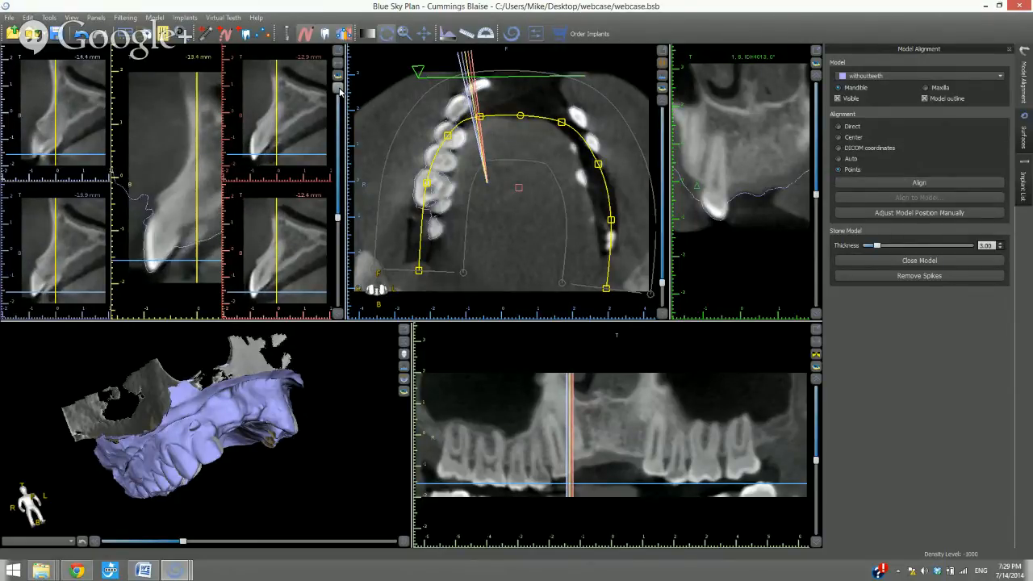
{"action": "left_click", "coordinate": [337, 314]}
{"action": "left_click", "coordinate": [337, 315]}
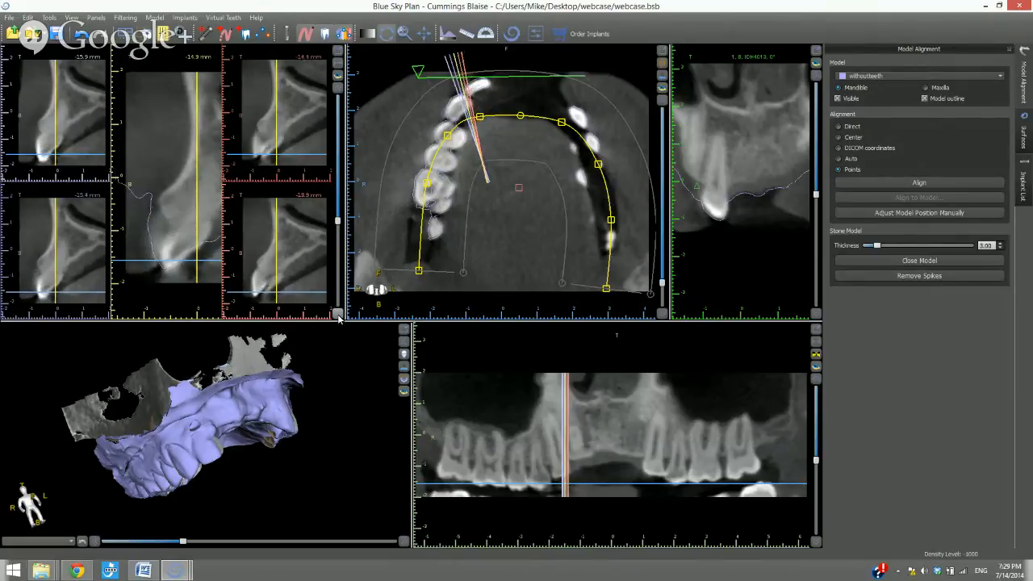
{"action": "left_click", "coordinate": [338, 314]}
{"action": "left_click", "coordinate": [337, 314]}
{"action": "left_click", "coordinate": [338, 315]}
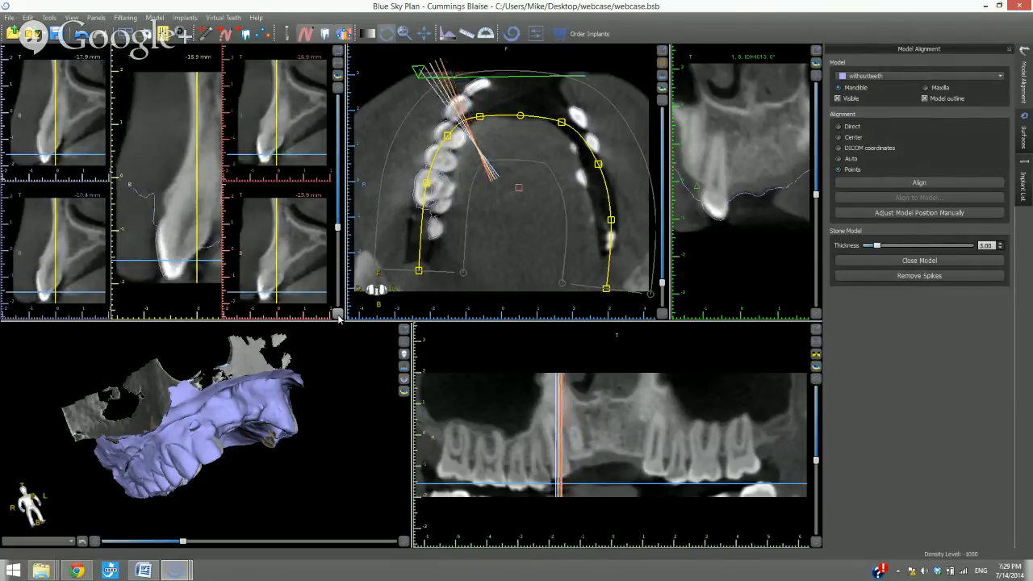
{"action": "left_click", "coordinate": [337, 315]}
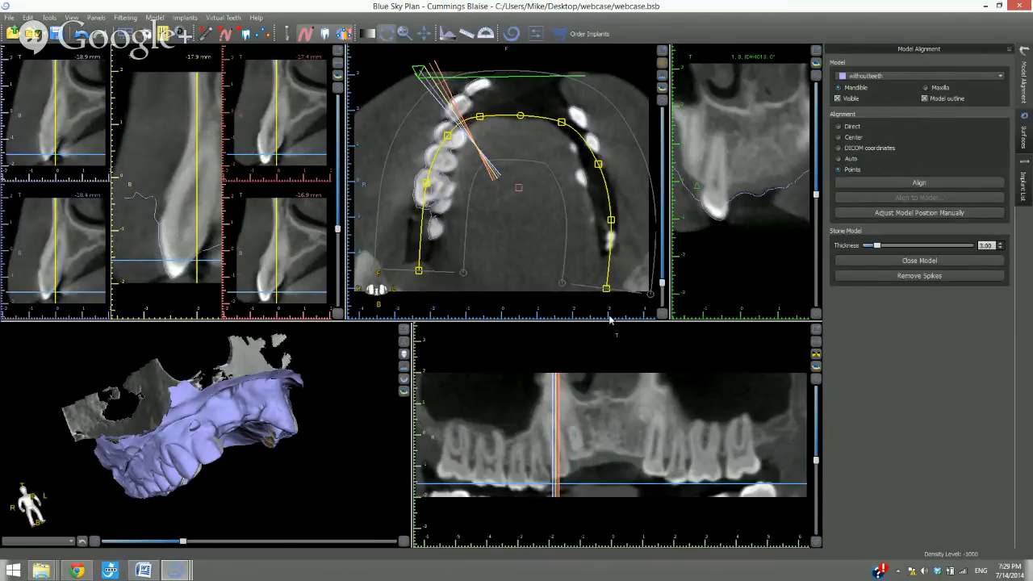
{"action": "left_click", "coordinate": [662, 280]}
{"action": "left_click_drag", "start_coordinate": [663, 282], "coordinate": [662, 285]}
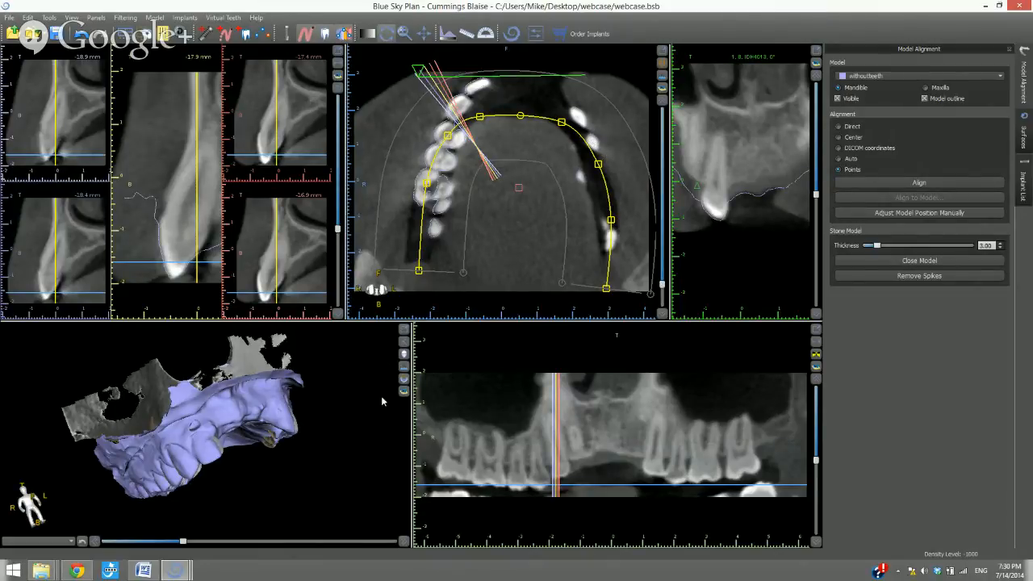
- Set the withoutteeth surface's transparency to 0.46 to inspect the teeth beneath it, and make it opaque again
{"action": "left_click_drag", "start_coordinate": [381, 396], "coordinate": [316, 414]}
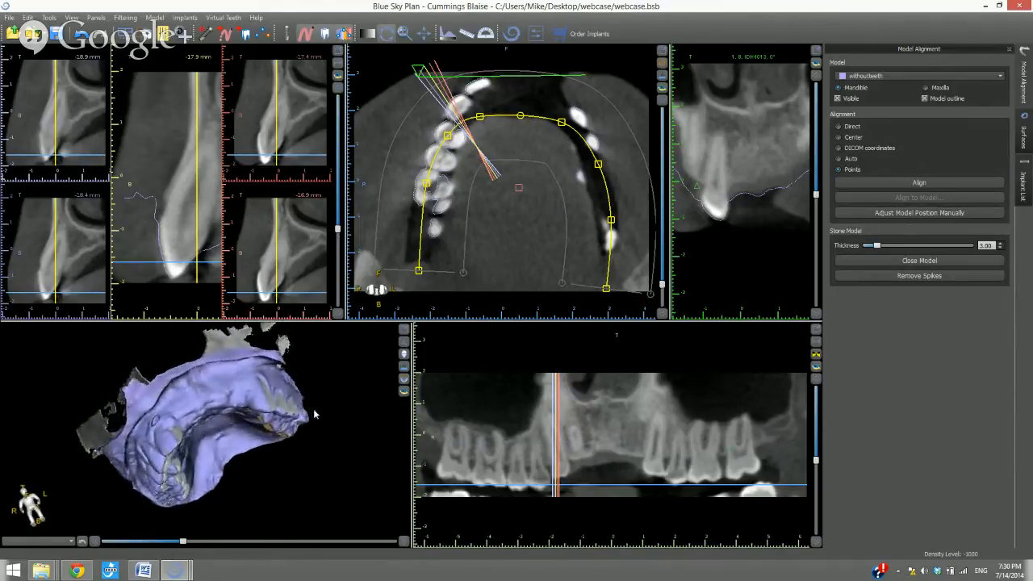
{"action": "double_click", "coordinate": [237, 399]}
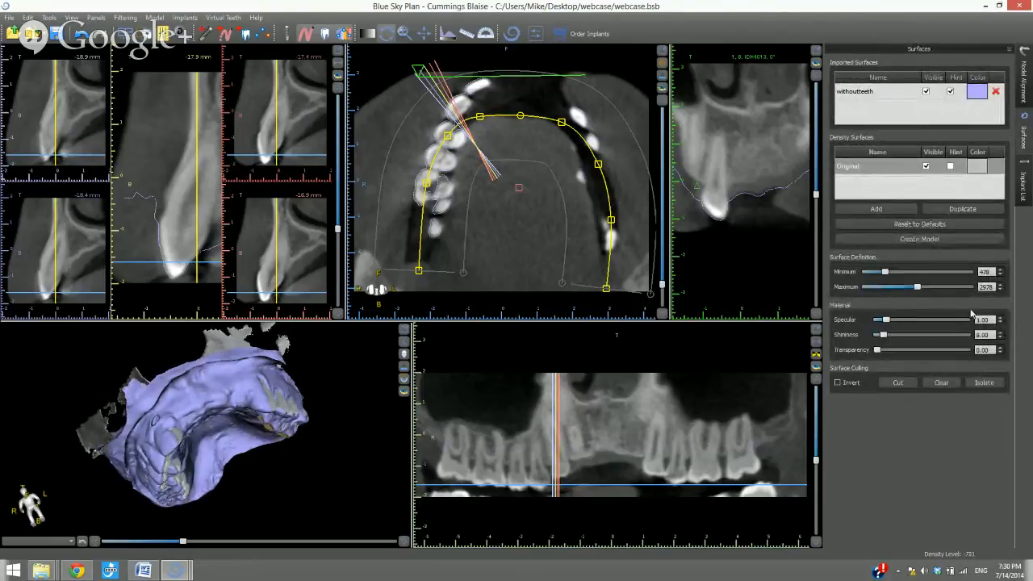
{"action": "left_click", "coordinate": [887, 92]}
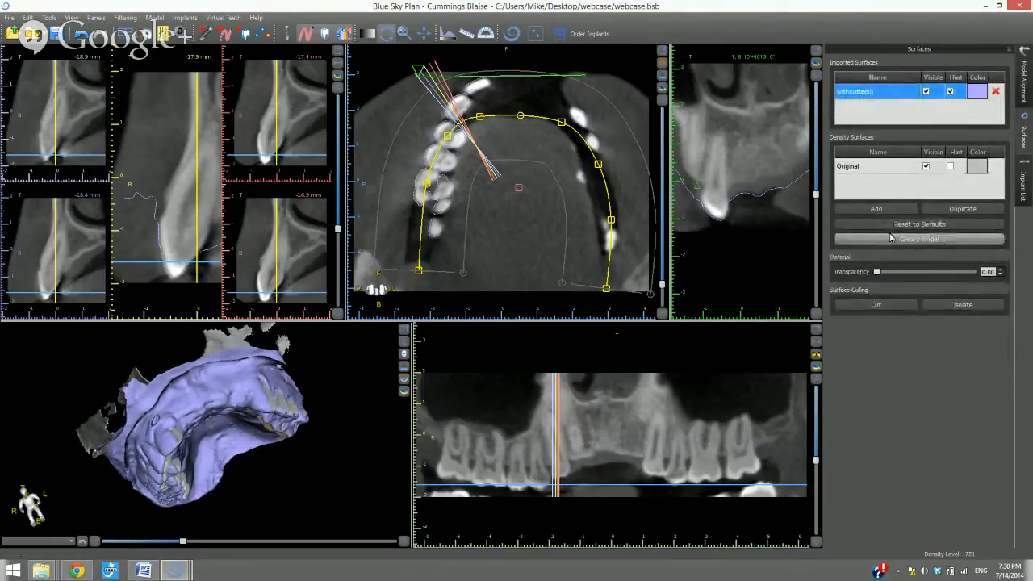
{"action": "left_click_drag", "start_coordinate": [878, 272], "coordinate": [923, 275]}
{"action": "left_click_drag", "start_coordinate": [243, 491], "coordinate": [361, 432]}
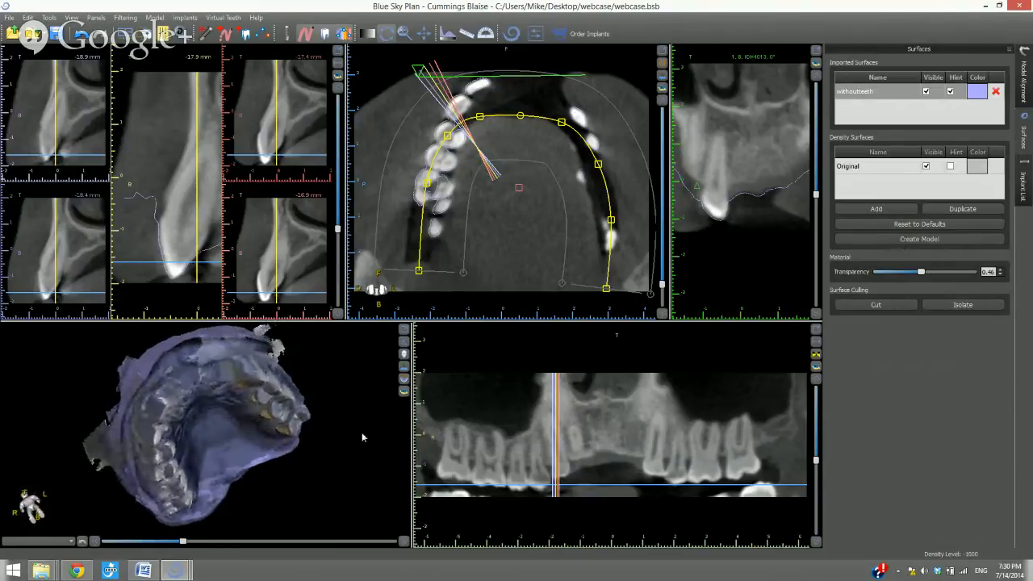
{"action": "left_click_drag", "start_coordinate": [914, 275], "coordinate": [880, 274]}
- Set the transparency of the Original density surface to 0.07
{"action": "left_click", "coordinate": [880, 172]}
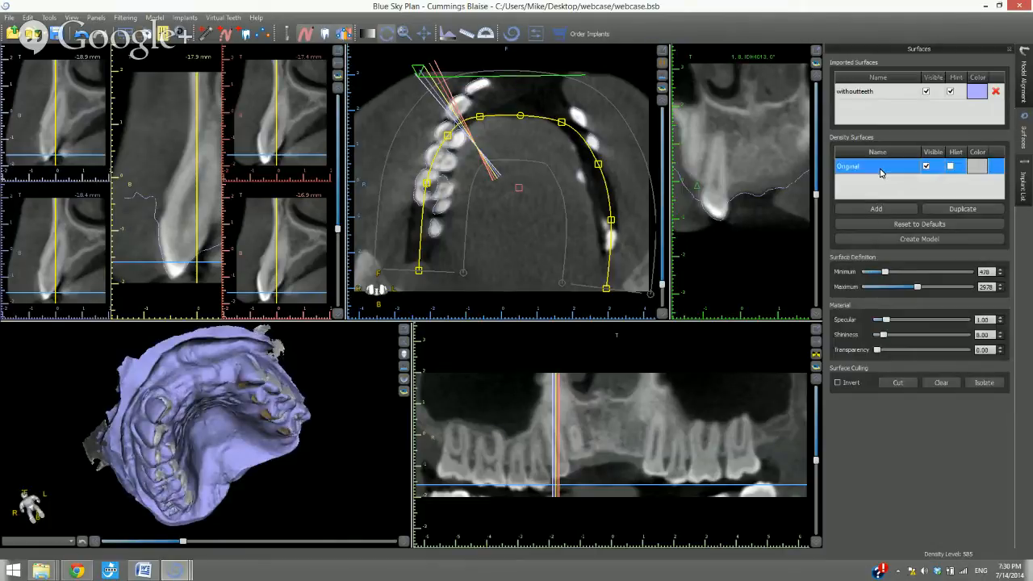
{"action": "mouse_move", "coordinate": [878, 350]}
{"action": "left_mouse_down"}
{"action": "mouse_move", "coordinate": [921, 353]}
{"action": "mouse_move", "coordinate": [885, 352]}
{"action": "left_mouse_up"}
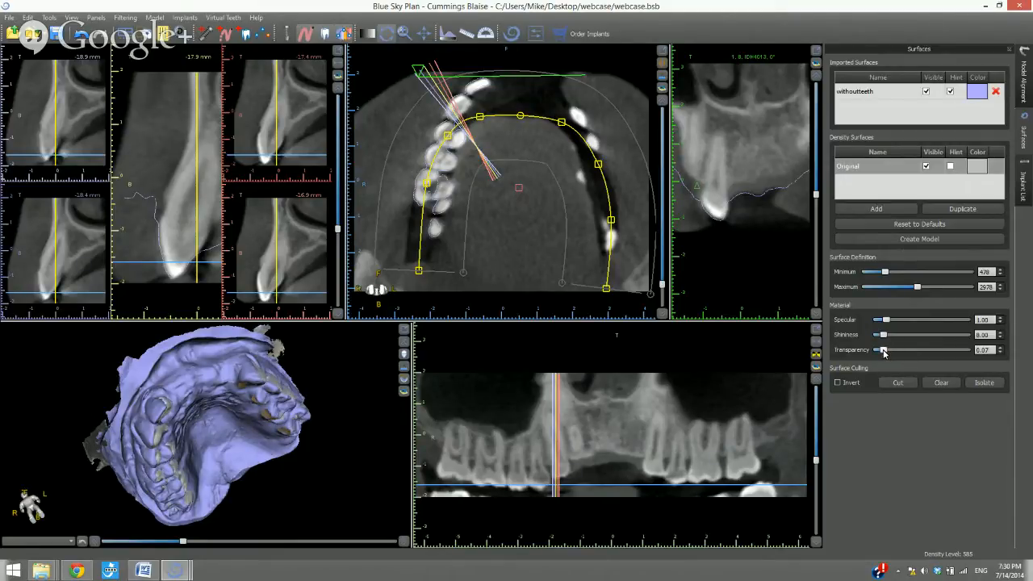
{"action": "mouse_move", "coordinate": [293, 504]}
{"action": "left_mouse_down"}
{"action": "mouse_move", "coordinate": [304, 511]}
{"action": "mouse_move", "coordinate": [303, 499]}
{"action": "mouse_move", "coordinate": [285, 497]}
{"action": "left_mouse_up"}
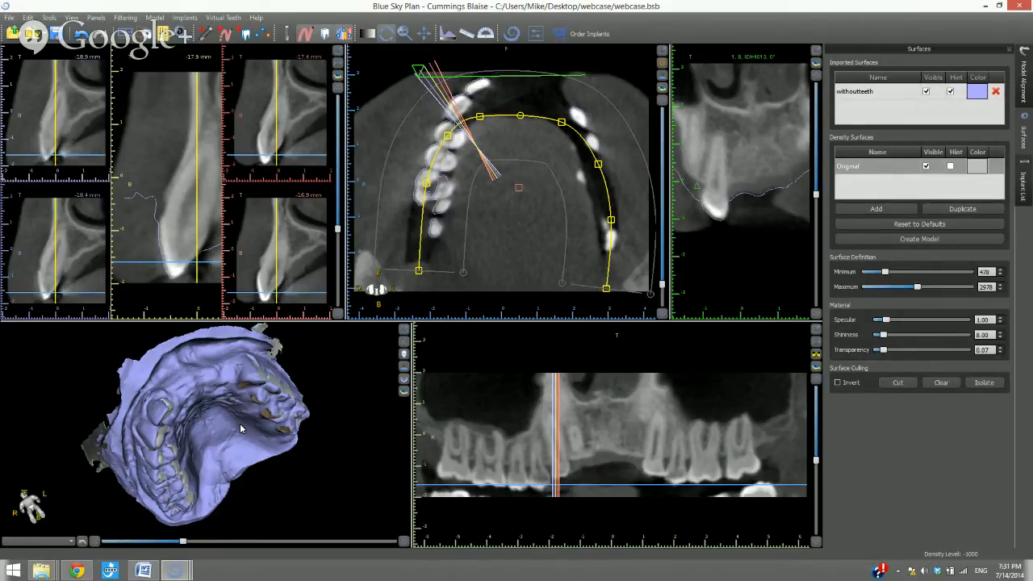
{"action": "left_click_drag", "start_coordinate": [205, 455], "coordinate": [218, 463]}
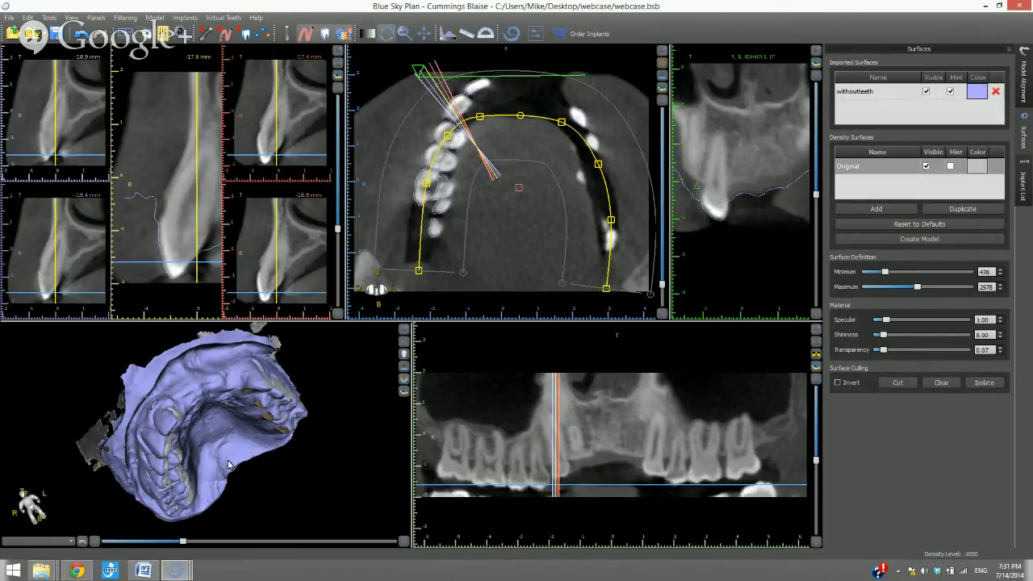
- Import the STL model withteeth.stl into the project
{"action": "left_click", "coordinate": [9, 17]}
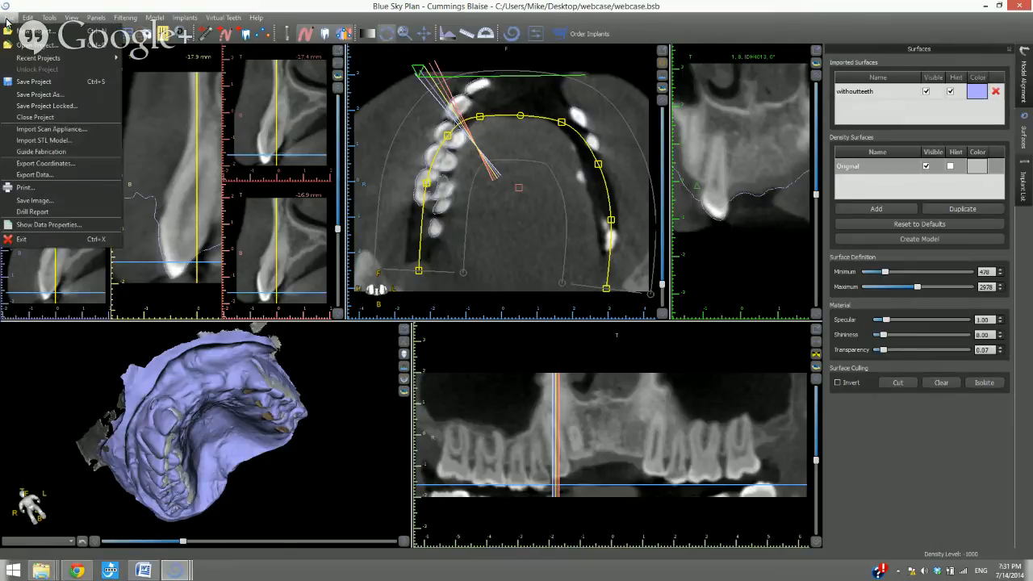
{"action": "left_click", "coordinate": [43, 140]}
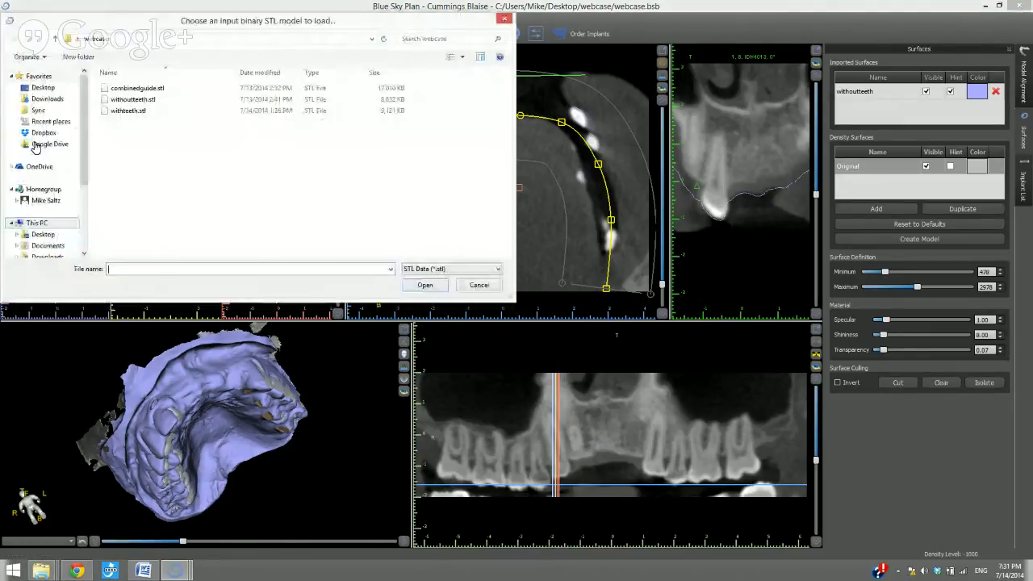
{"action": "double_click", "coordinate": [126, 112]}
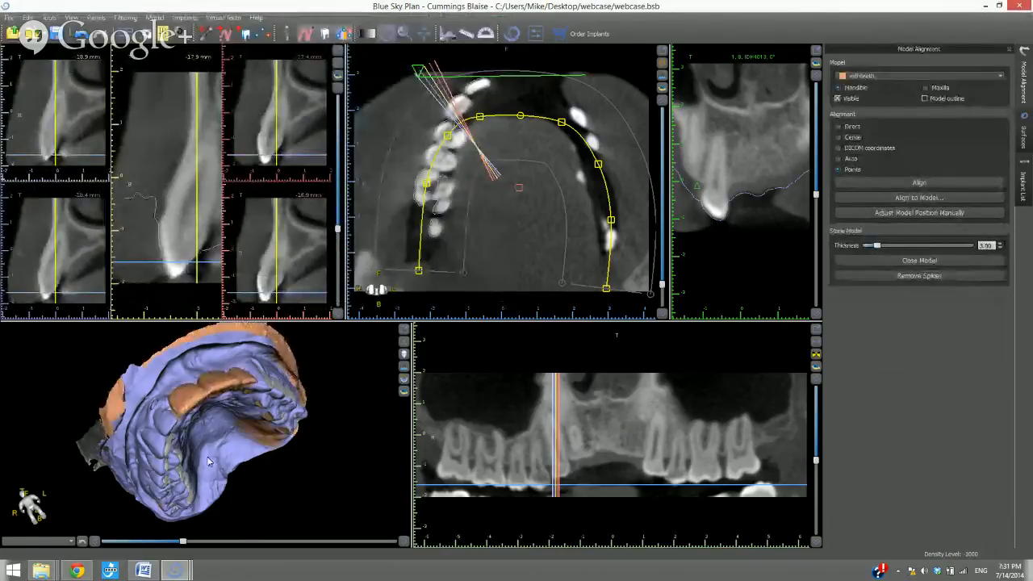
{"action": "left_click_drag", "start_coordinate": [207, 460], "coordinate": [166, 423]}
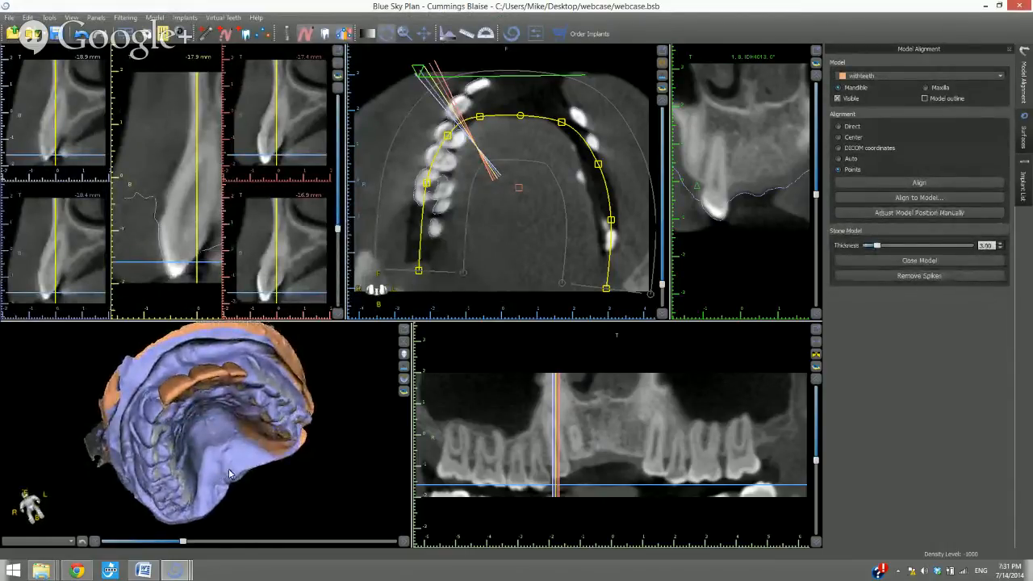
{"action": "left_click_drag", "start_coordinate": [228, 468], "coordinate": [190, 392]}
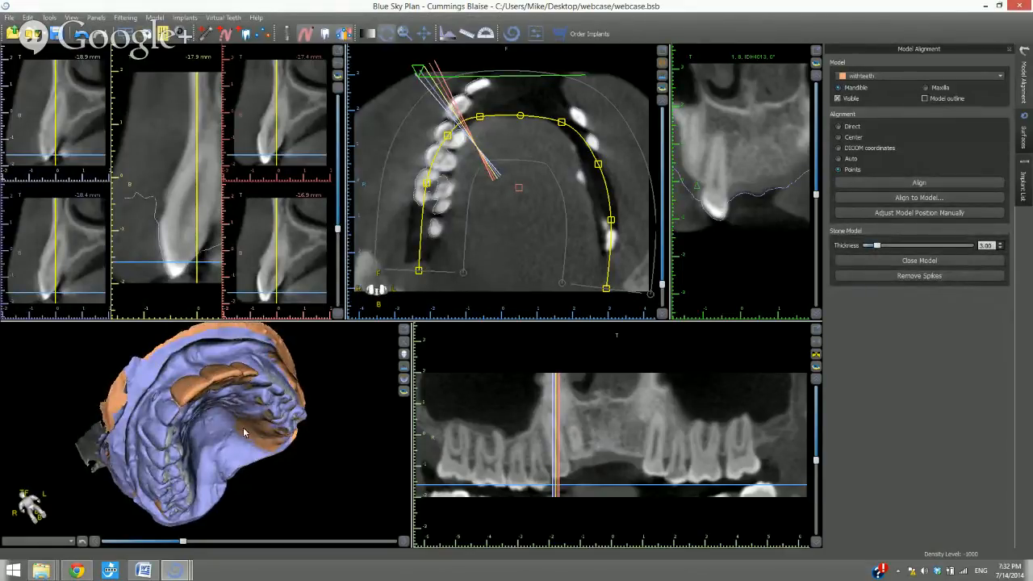
{"action": "left_click_drag", "start_coordinate": [245, 432], "coordinate": [228, 434]}
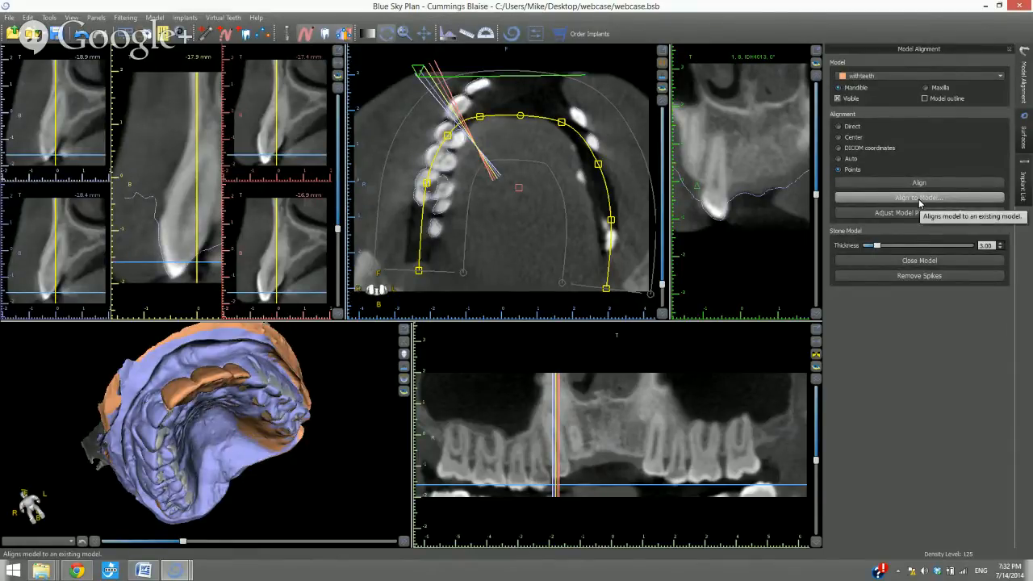
{"action": "left_click", "coordinate": [923, 198]}
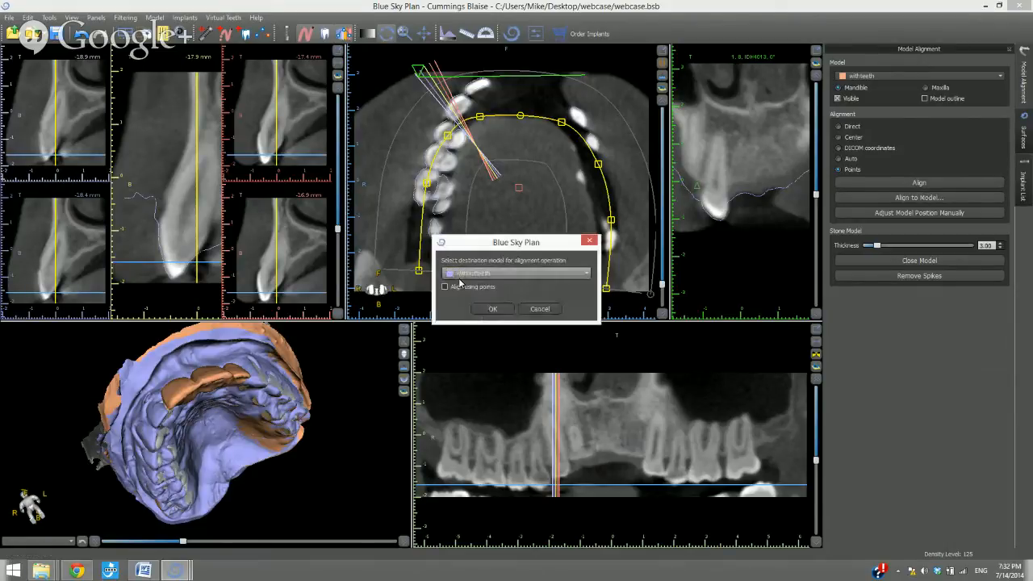
{"action": "left_click", "coordinate": [500, 274]}
{"action": "left_click", "coordinate": [500, 275]}
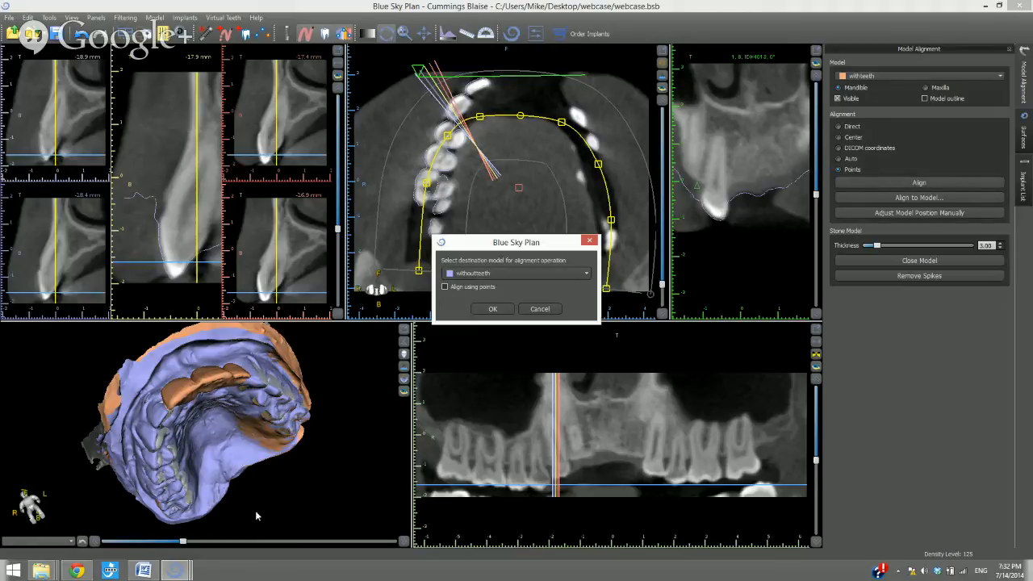
{"action": "left_click", "coordinate": [539, 309]}
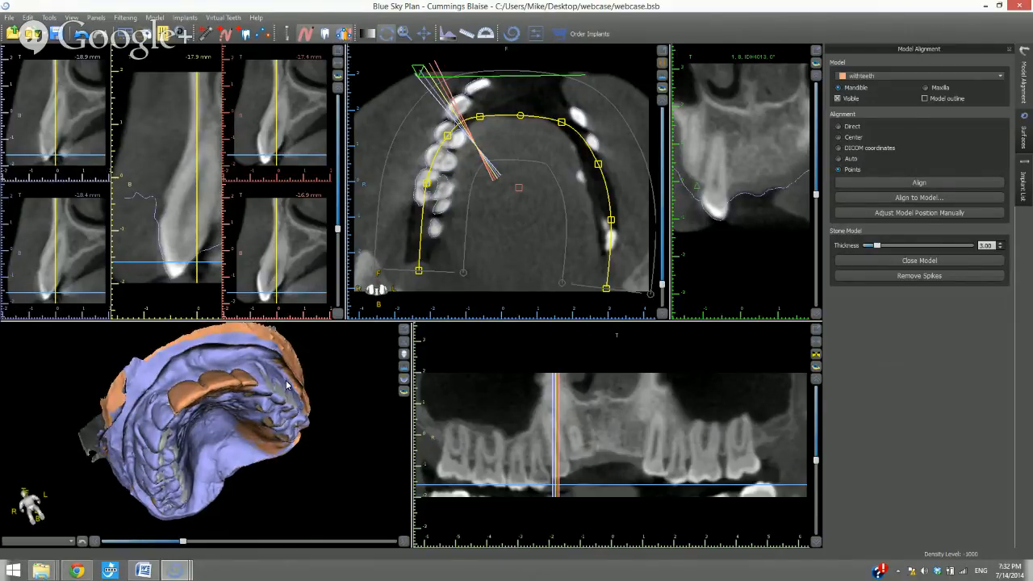
- Start adjusting the withteeth model's position manually and nudge it slightly sideways along its left-right axis in the enlarged 3D view
{"action": "left_click", "coordinate": [910, 214]}
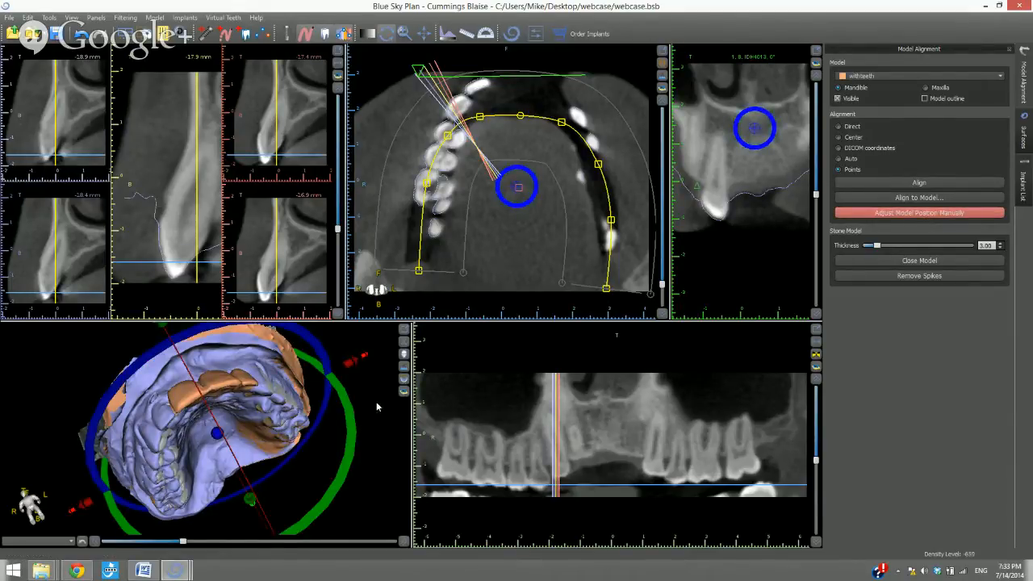
{"action": "left_click_drag", "start_coordinate": [377, 404], "coordinate": [380, 411]}
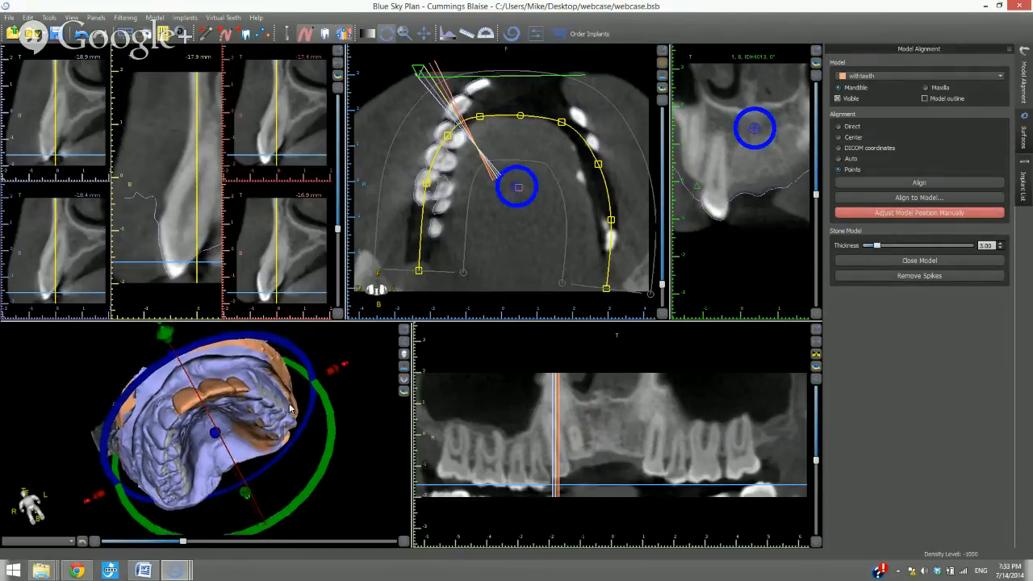
{"action": "left_click_drag", "start_coordinate": [82, 372], "coordinate": [112, 406]}
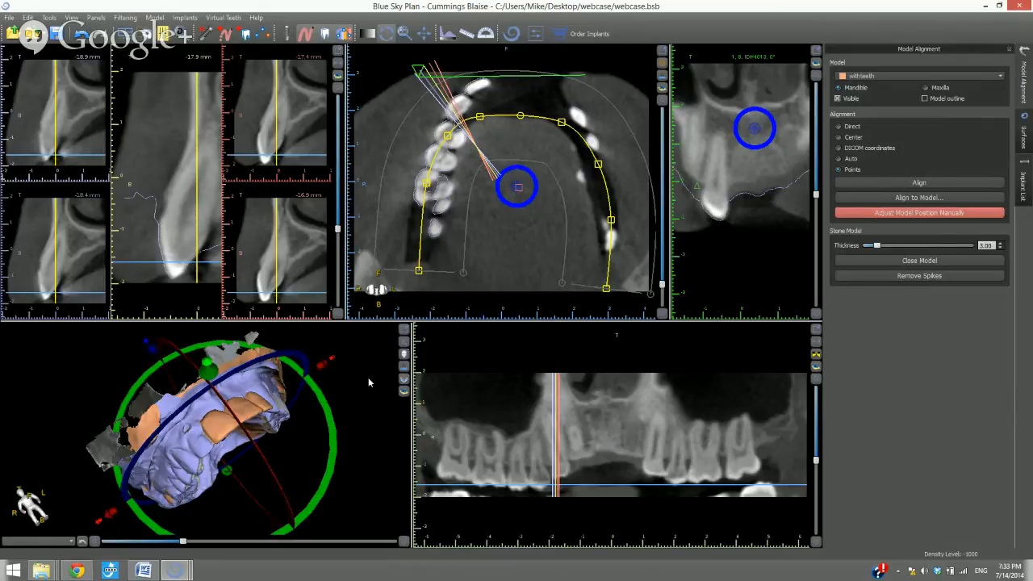
{"action": "left_click", "coordinate": [404, 330]}
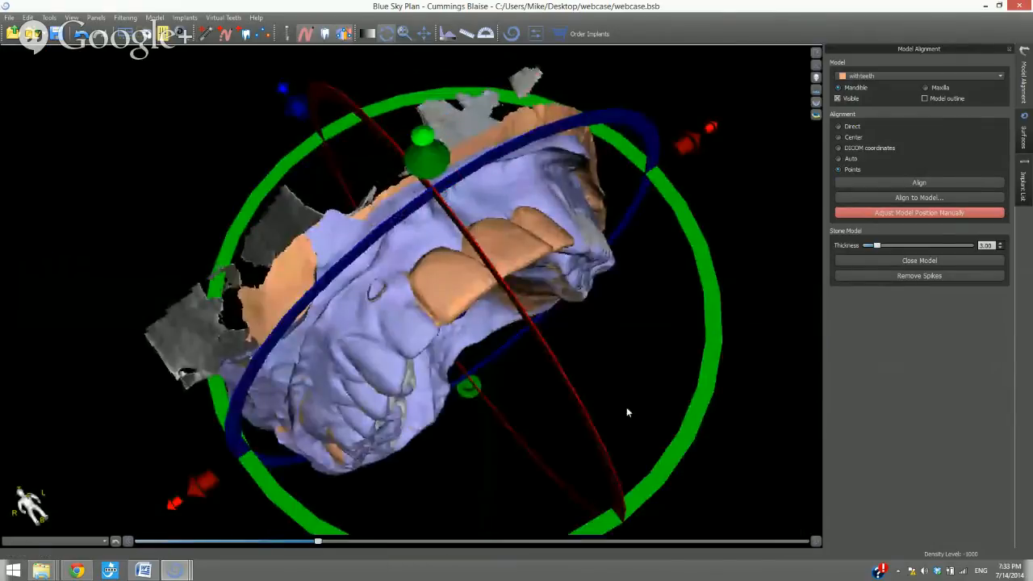
{"action": "scroll", "coordinate": [749, 297], "scroll_direction": "down", "scroll_amount": 3}
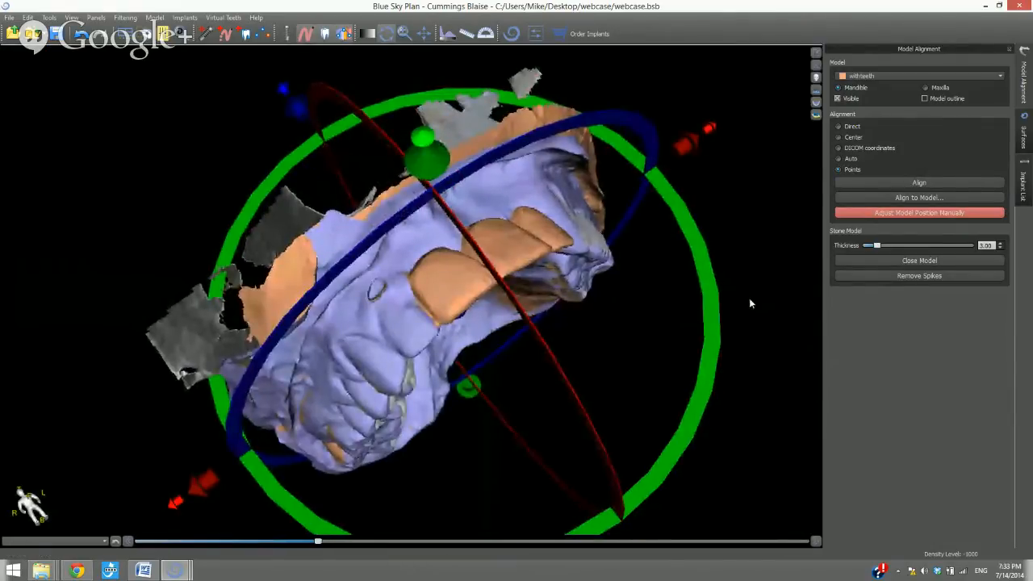
{"action": "left_click_drag", "start_coordinate": [734, 337], "coordinate": [702, 475]}
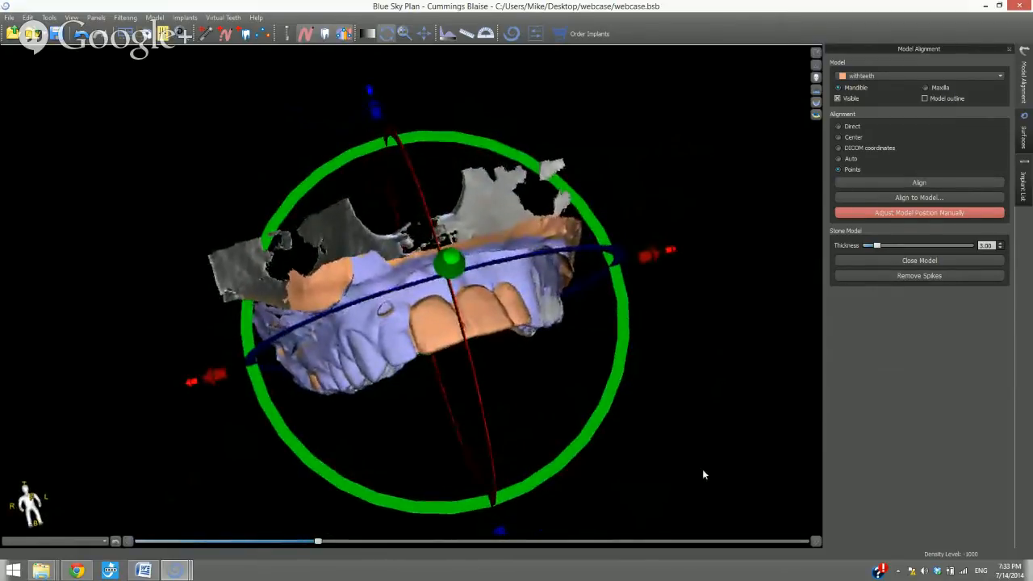
{"action": "left_click", "coordinate": [650, 256]}
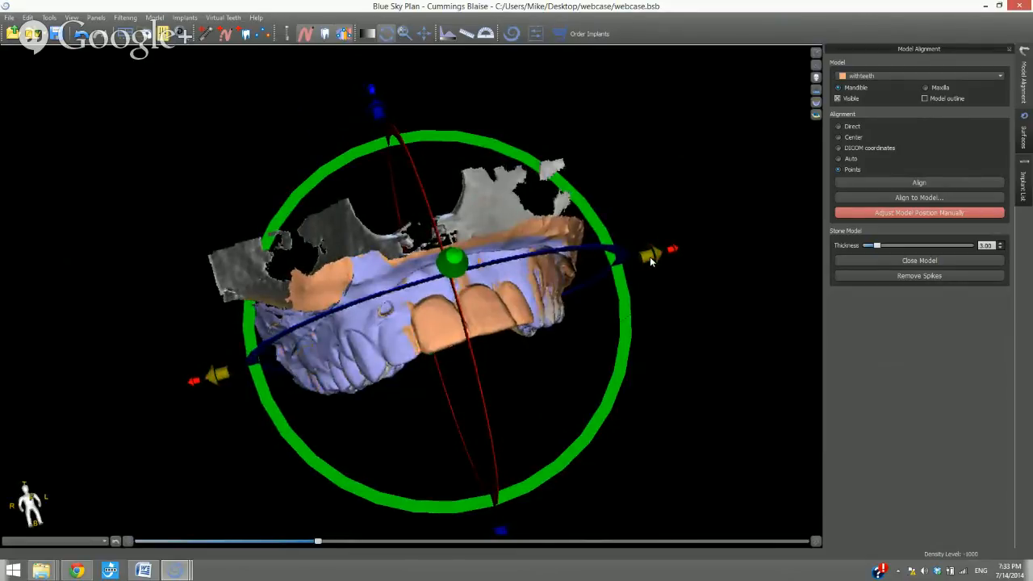
{"action": "mouse_move", "coordinate": [650, 257]}
{"action": "left_mouse_down"}
{"action": "mouse_move", "coordinate": [665, 257]}
{"action": "mouse_move", "coordinate": [653, 260]}
{"action": "left_mouse_up"}
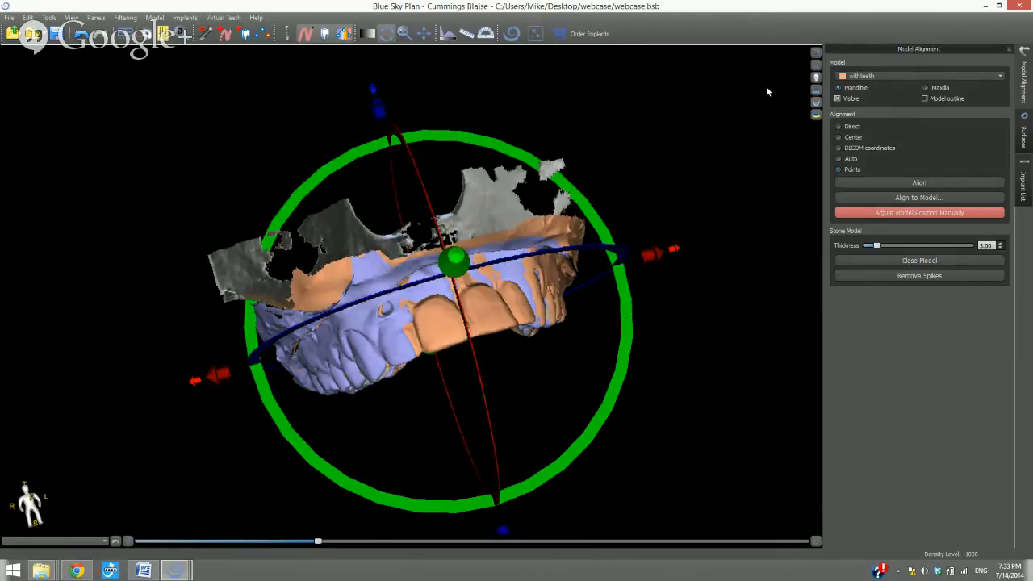
- Shift the manipulator's centre sideways, try a slight rotation of the withteeth model about its front-back axis and back, and end manual adjustment
{"action": "left_click", "coordinate": [816, 54]}
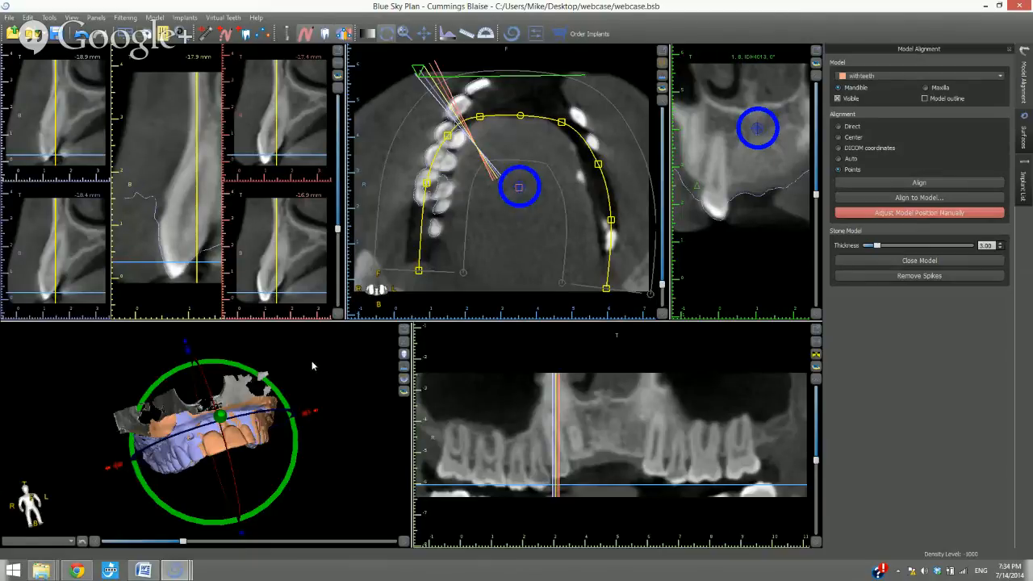
{"action": "left_click", "coordinate": [404, 330]}
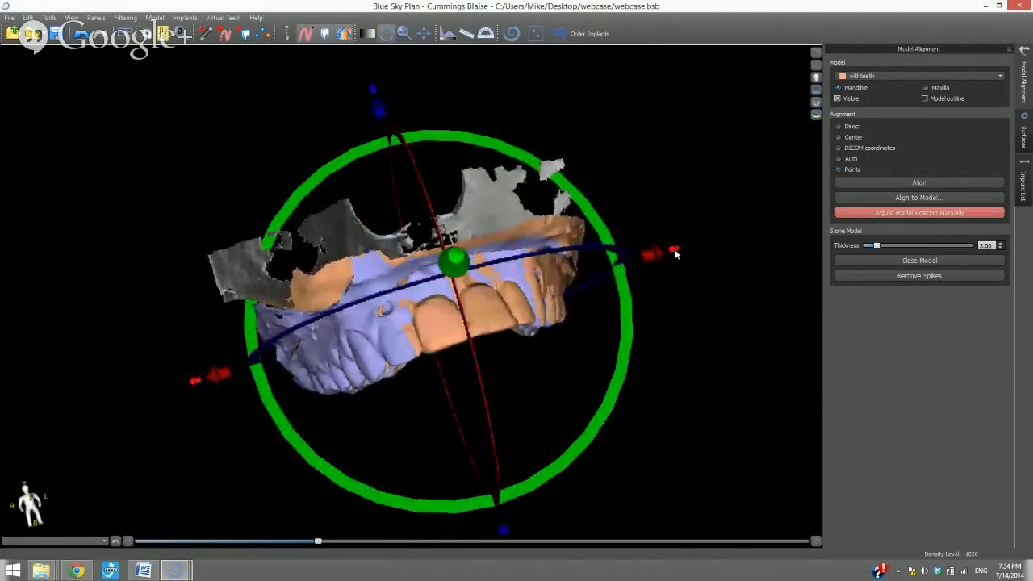
{"action": "left_click_drag", "start_coordinate": [677, 252], "coordinate": [735, 239]}
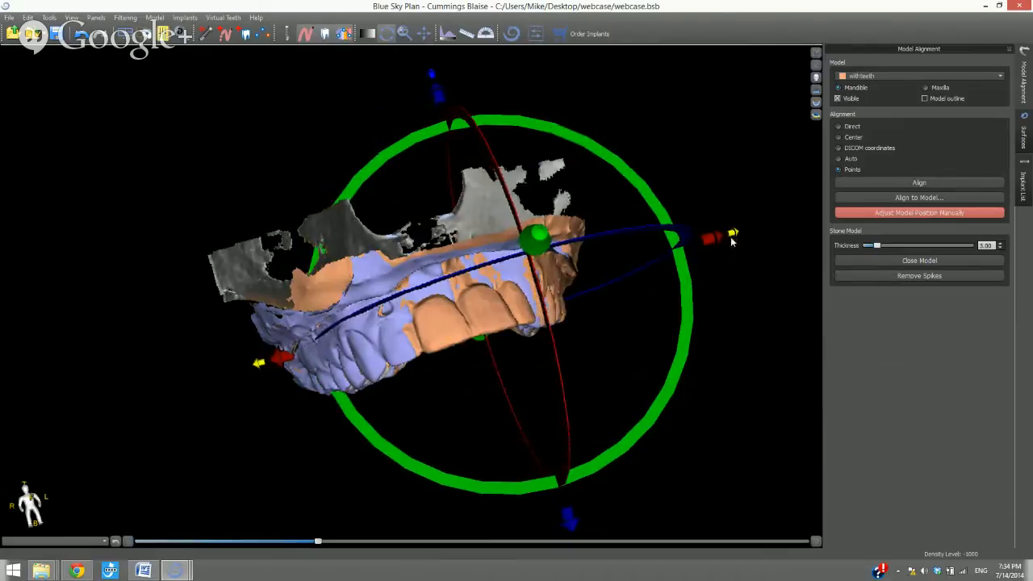
{"action": "left_click_drag", "start_coordinate": [497, 125], "coordinate": [500, 126]}
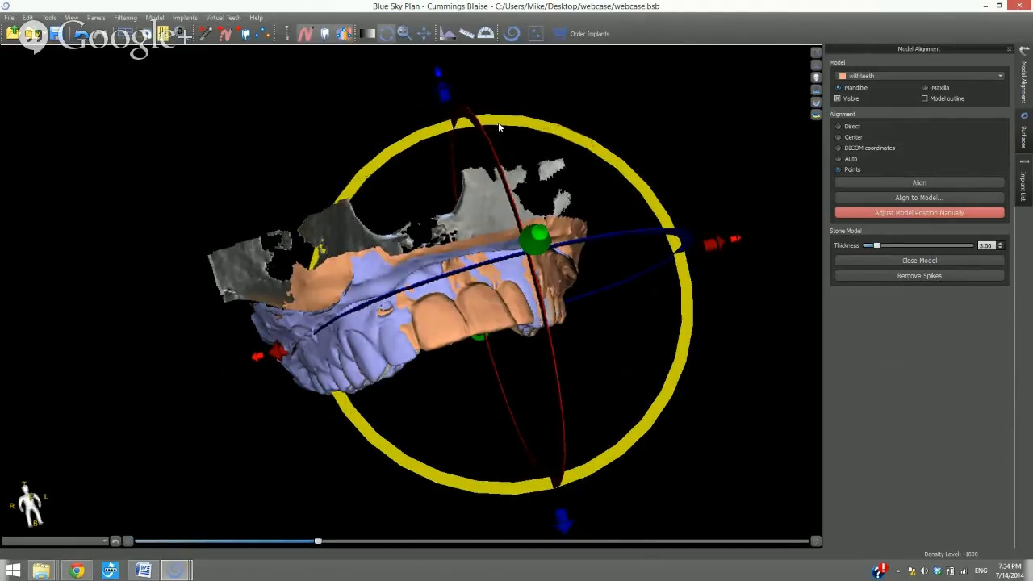
{"action": "left_click_drag", "start_coordinate": [498, 122], "coordinate": [495, 122]}
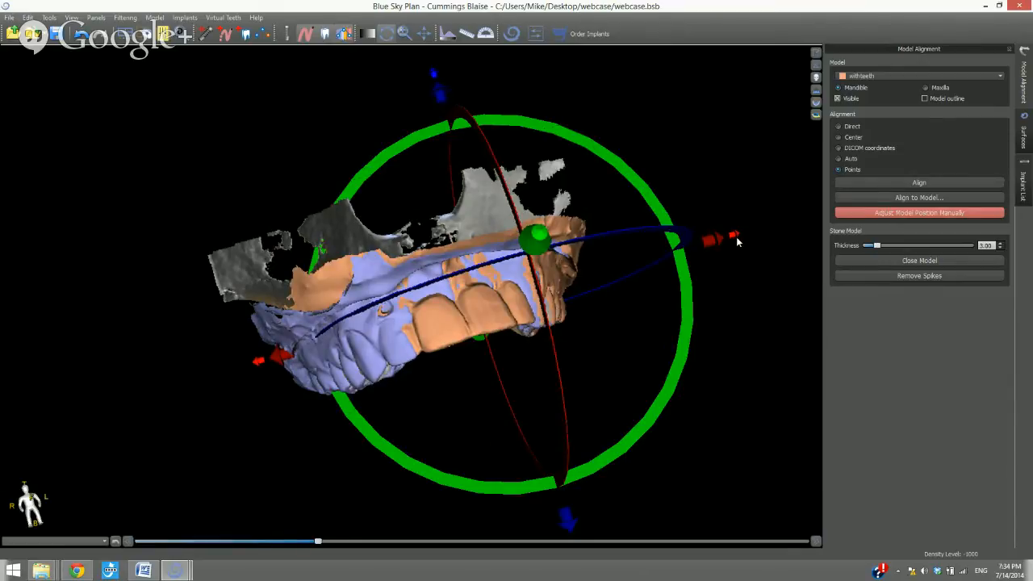
{"action": "left_click", "coordinate": [916, 213]}
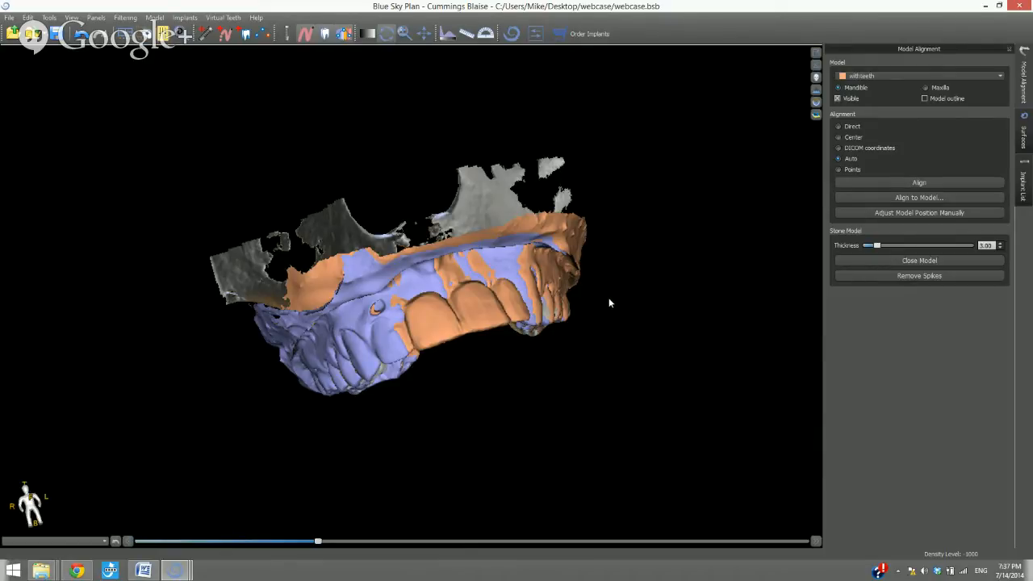
- Toggle the withoutteeth surface off and on to compare the models, and hide the withteeth and Original surfaces
{"action": "left_click_drag", "start_coordinate": [611, 298], "coordinate": [623, 309]}
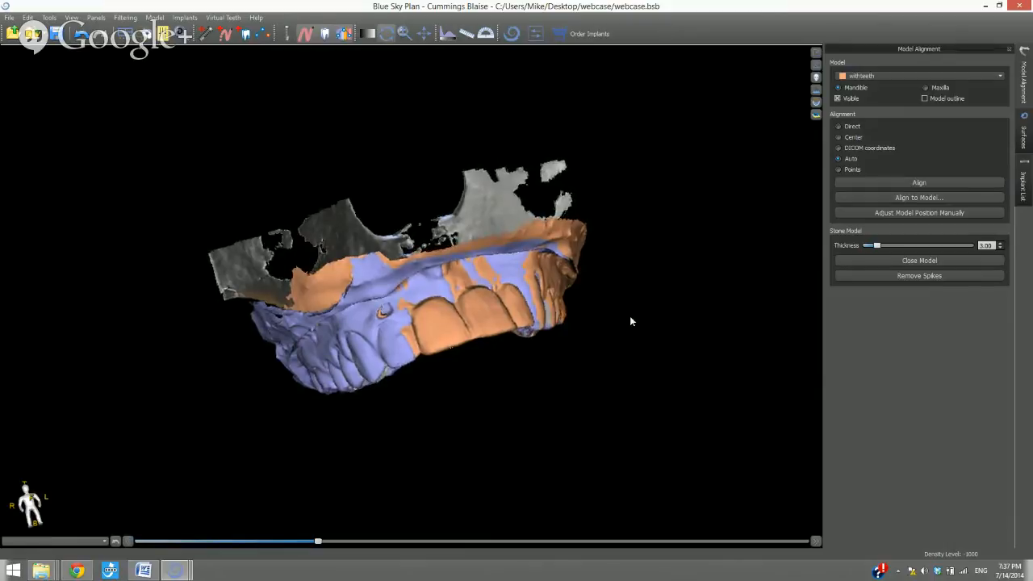
{"action": "left_click", "coordinate": [894, 262]}
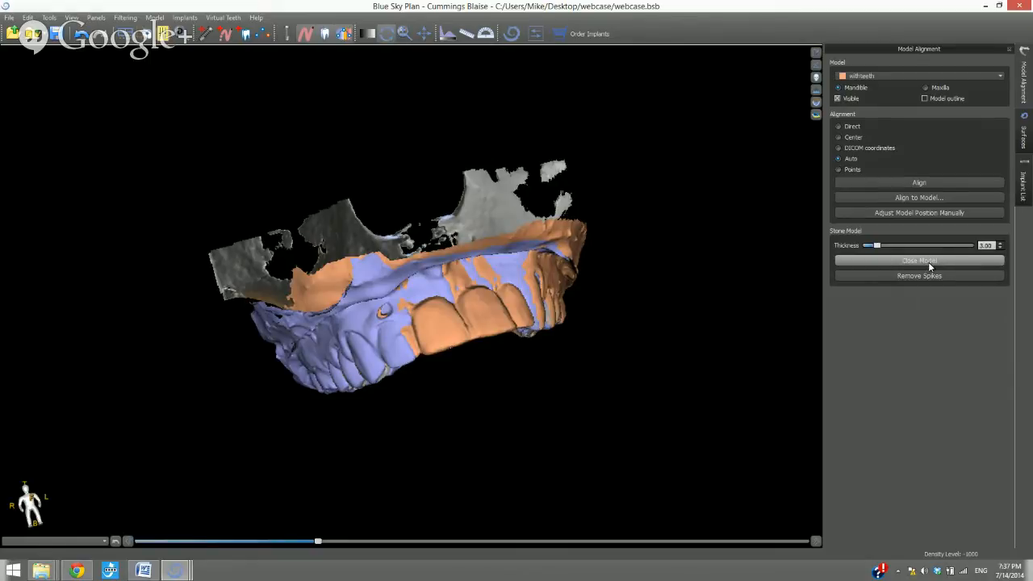
{"action": "left_click", "coordinate": [1023, 136]}
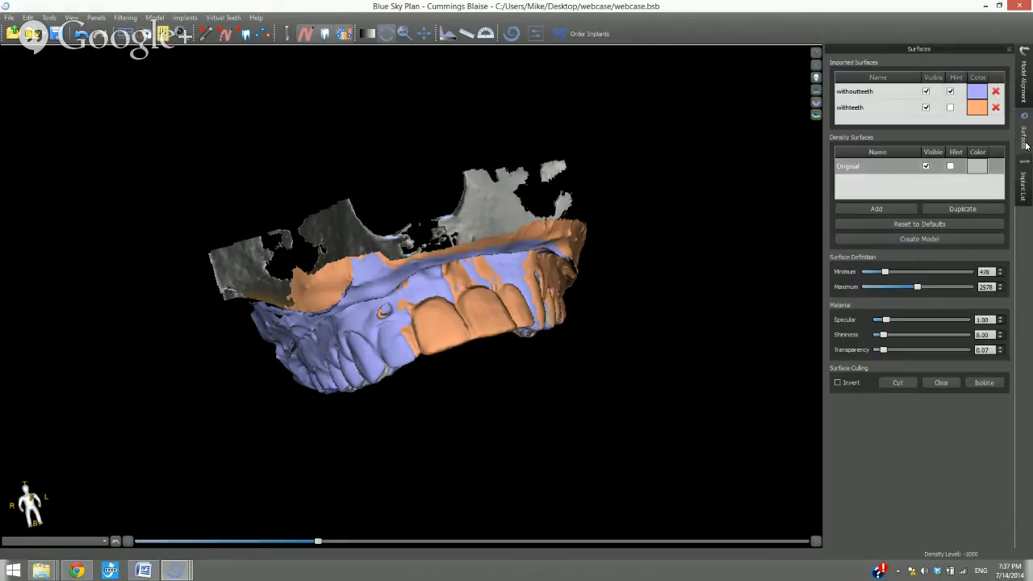
{"action": "left_click", "coordinate": [927, 93]}
{"action": "left_click", "coordinate": [927, 93]}
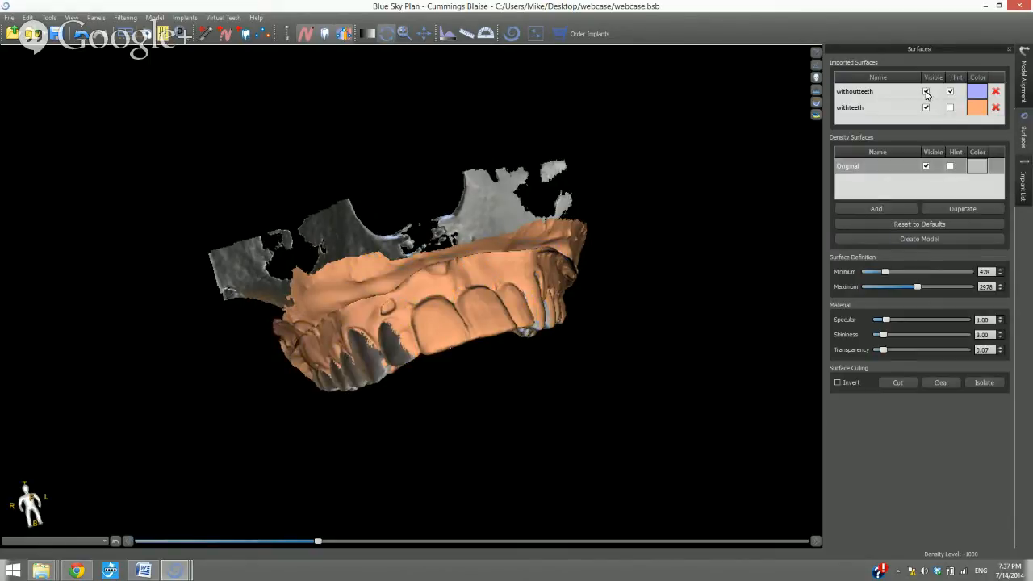
{"action": "left_click", "coordinate": [927, 108]}
{"action": "left_click", "coordinate": [927, 166]}
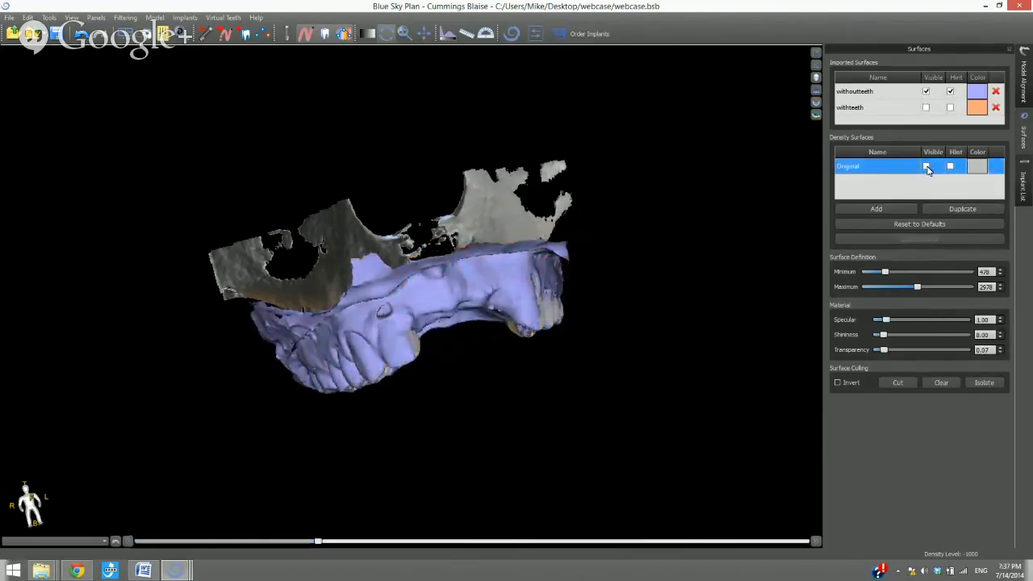
- Examine the isolated withoutteeth model from above, the front and the side, checking its open base and ragged rear edges
{"action": "left_click_drag", "start_coordinate": [481, 221], "coordinate": [580, 431]}
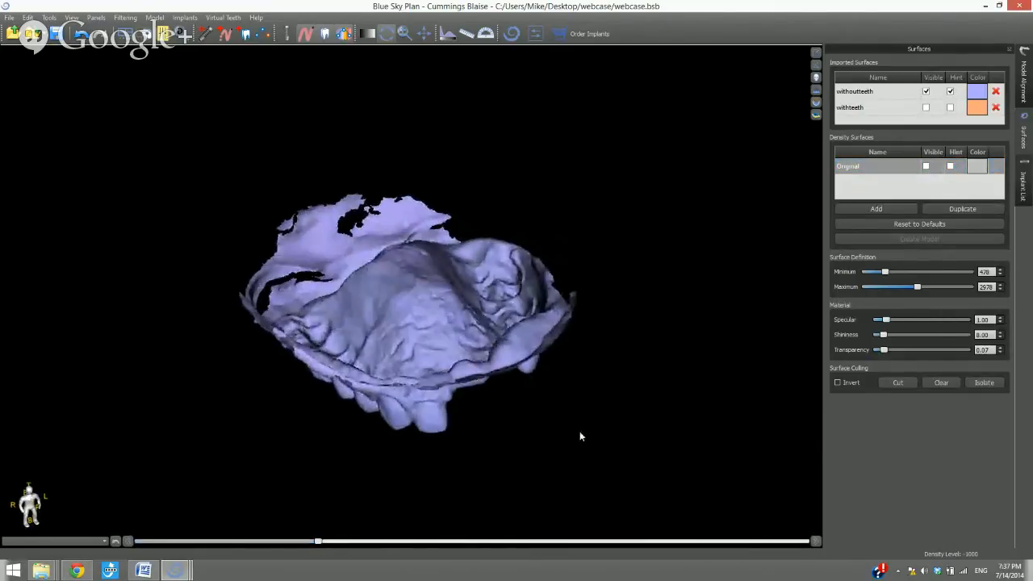
{"action": "left_click_drag", "start_coordinate": [651, 433], "coordinate": [595, 421]}
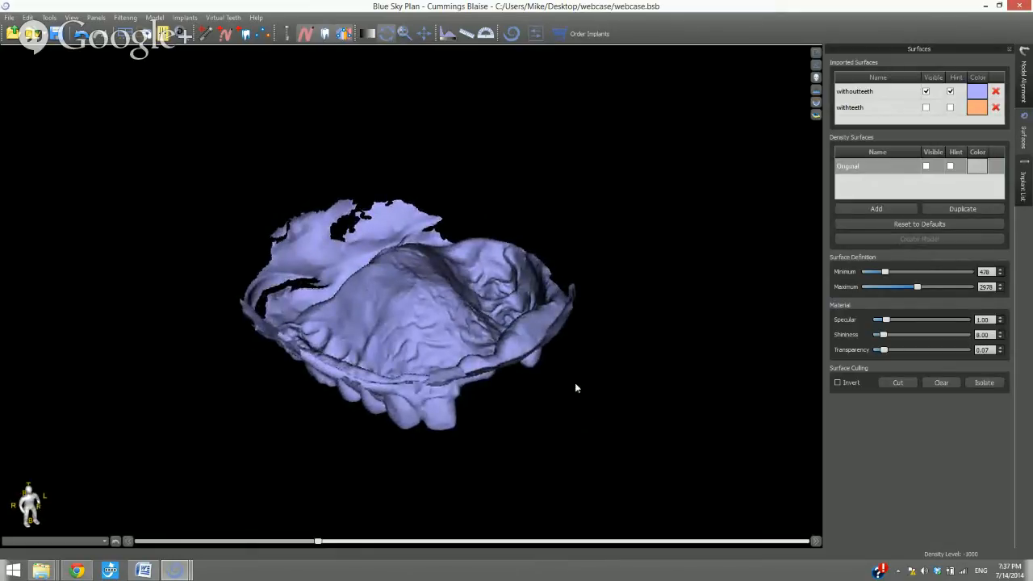
{"action": "left_click_drag", "start_coordinate": [481, 433], "coordinate": [391, 331]}
{"action": "mouse_move", "coordinate": [404, 321]}
{"action": "left_mouse_down"}
{"action": "mouse_move", "coordinate": [402, 305]}
{"action": "mouse_move", "coordinate": [404, 318]}
{"action": "left_mouse_up"}
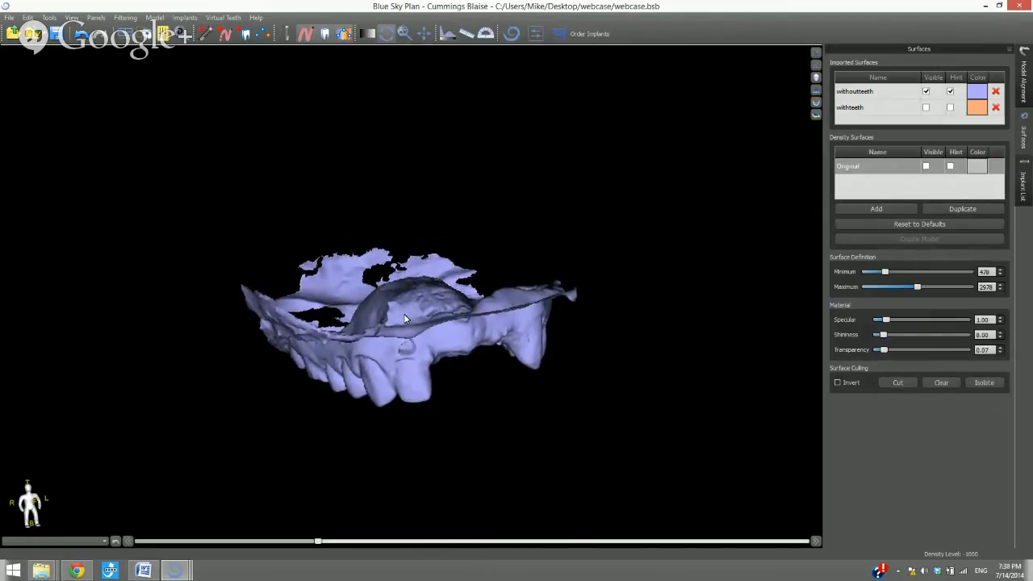
{"action": "left_click_drag", "start_coordinate": [405, 318], "coordinate": [421, 317]}
{"action": "left_click", "coordinate": [1024, 80]}
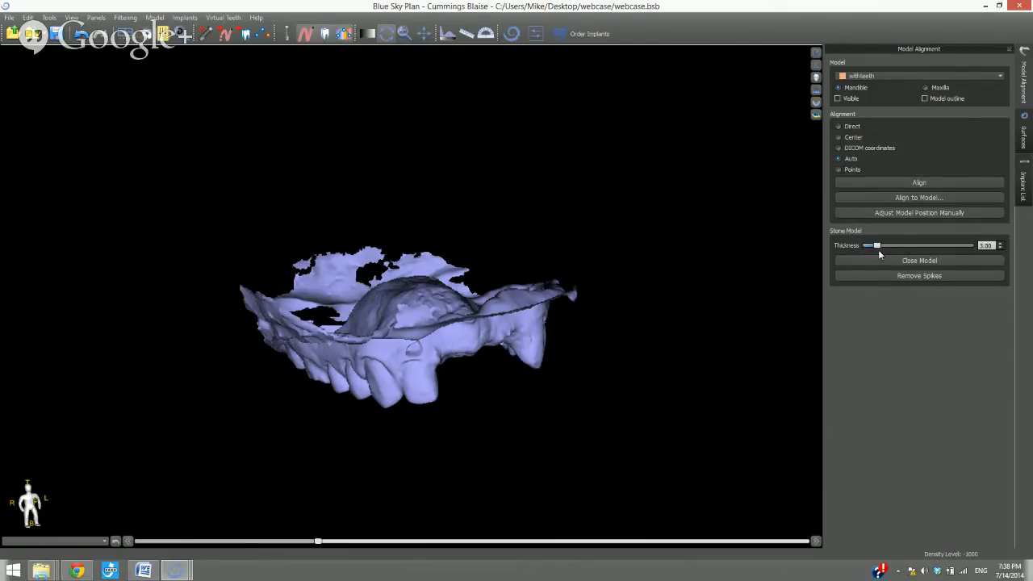
{"action": "left_click_drag", "start_coordinate": [436, 360], "coordinate": [290, 308]}
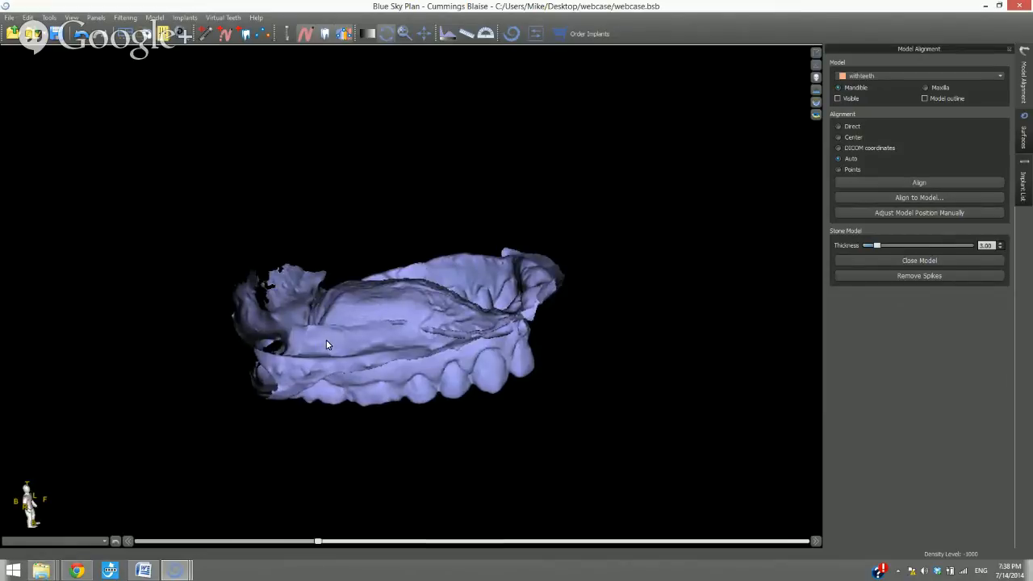
{"action": "left_click_drag", "start_coordinate": [326, 340], "coordinate": [297, 340]}
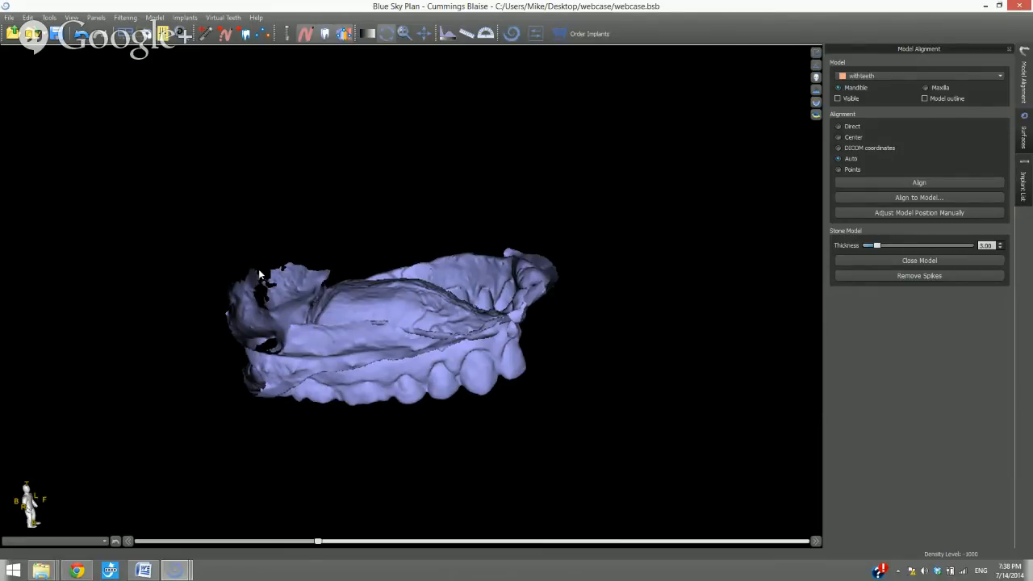
{"action": "left_click_drag", "start_coordinate": [272, 315], "coordinate": [335, 289]}
- Try to cut the ragged rear part off the withoutteeth surface
{"action": "left_click", "coordinate": [1027, 135]}
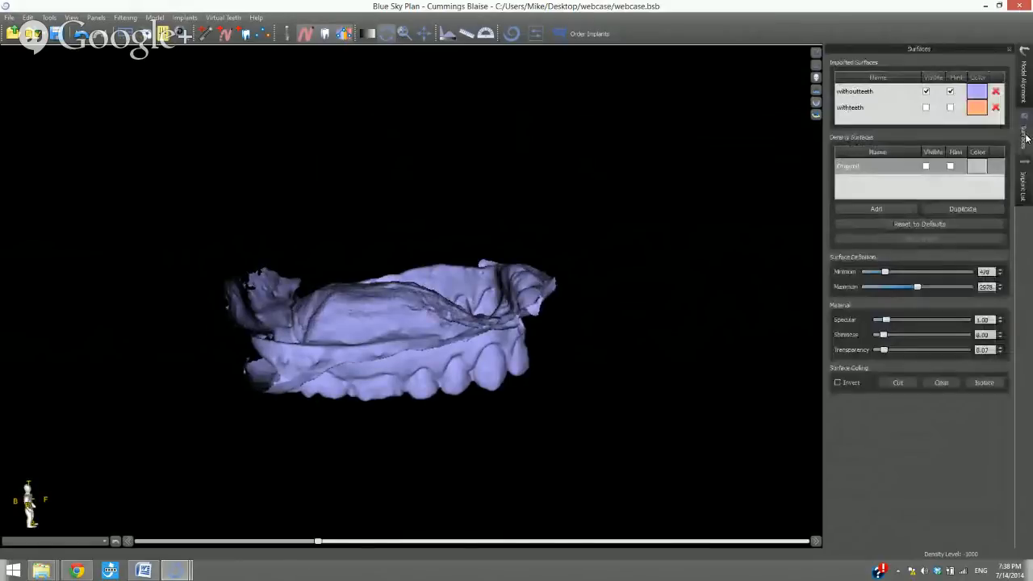
{"action": "left_click", "coordinate": [881, 92]}
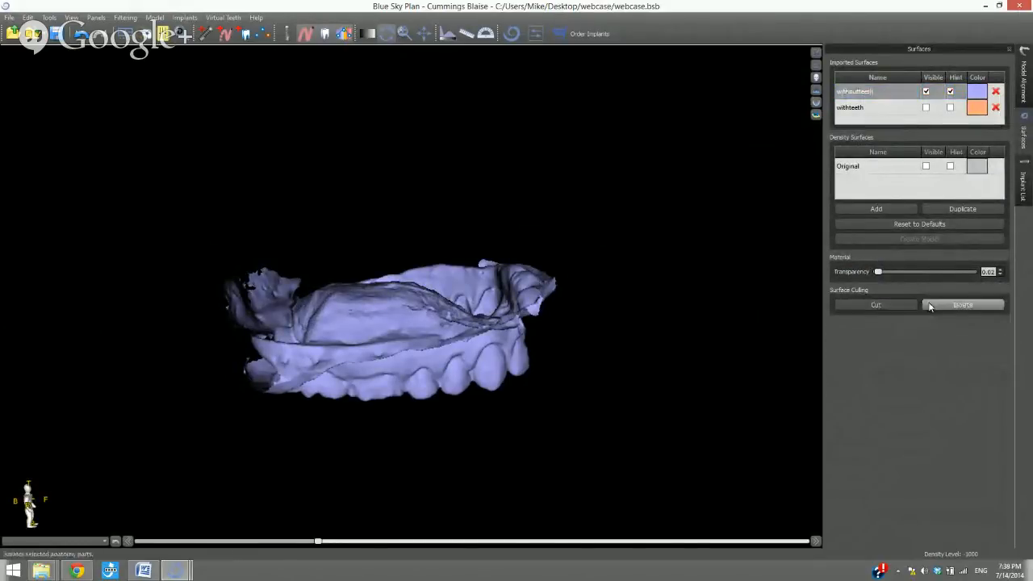
{"action": "left_click", "coordinate": [876, 304]}
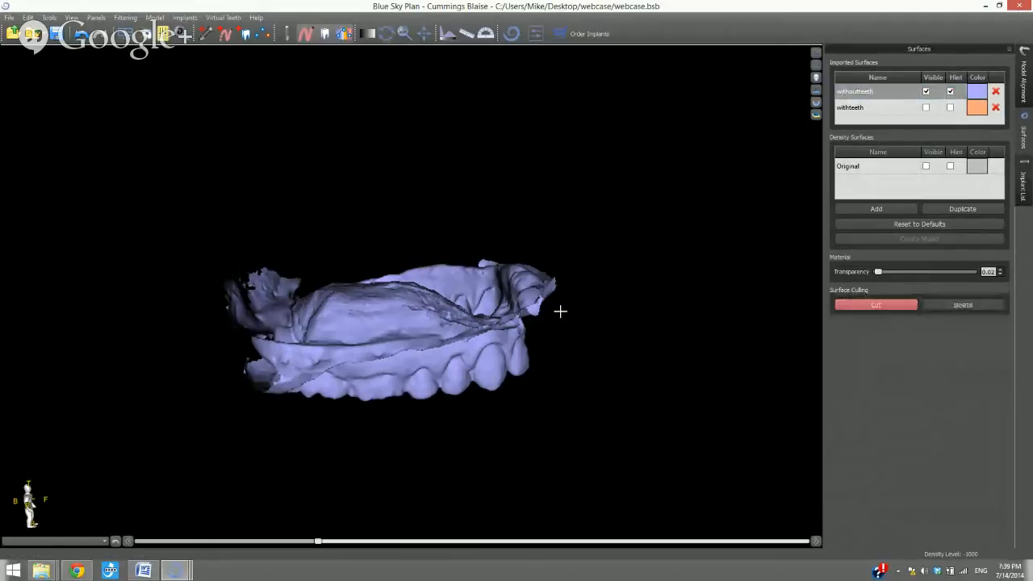
{"action": "left_click", "coordinate": [232, 235]}
{"action": "key", "text": "space"}
{"action": "mouse_move", "coordinate": [306, 227]}
{"action": "left_mouse_down"}
{"action": "mouse_move", "coordinate": [307, 271]}
{"action": "mouse_move", "coordinate": [281, 320]}
{"action": "mouse_move", "coordinate": [227, 339]}
{"action": "mouse_move", "coordinate": [193, 327]}
{"action": "mouse_move", "coordinate": [174, 259]}
{"action": "mouse_move", "coordinate": [171, 275]}
{"action": "left_mouse_up"}
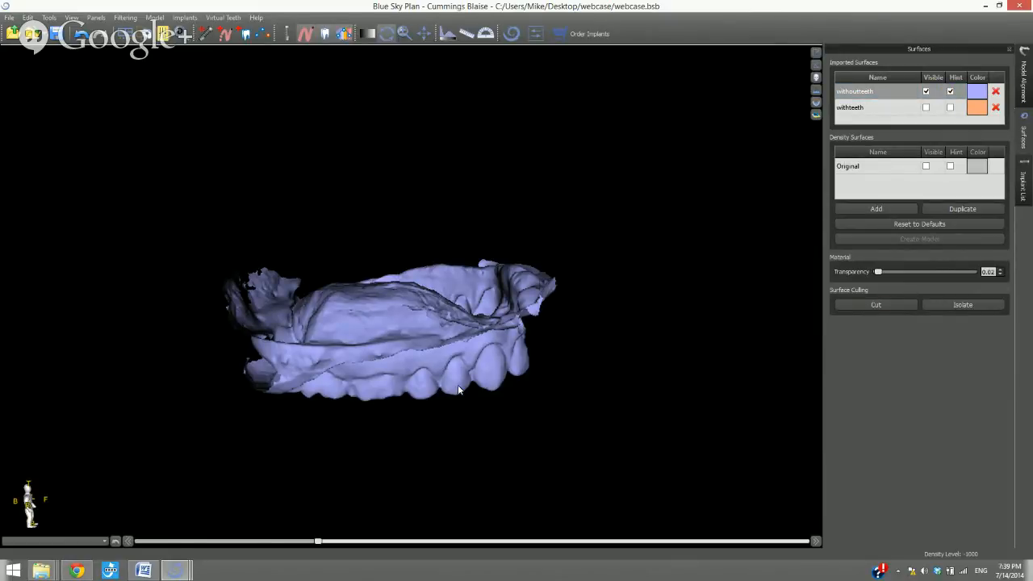
- Try a freehand culling outline around the ragged area at the back of the withoutteeth surface
{"action": "left_click_drag", "start_coordinate": [492, 376], "coordinate": [533, 379]}
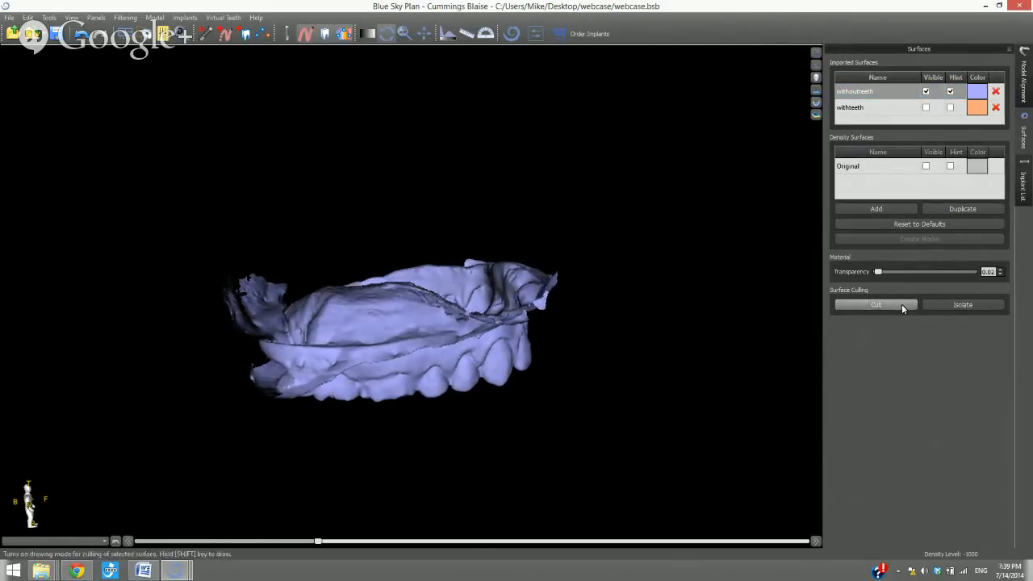
{"action": "left_click", "coordinate": [901, 303]}
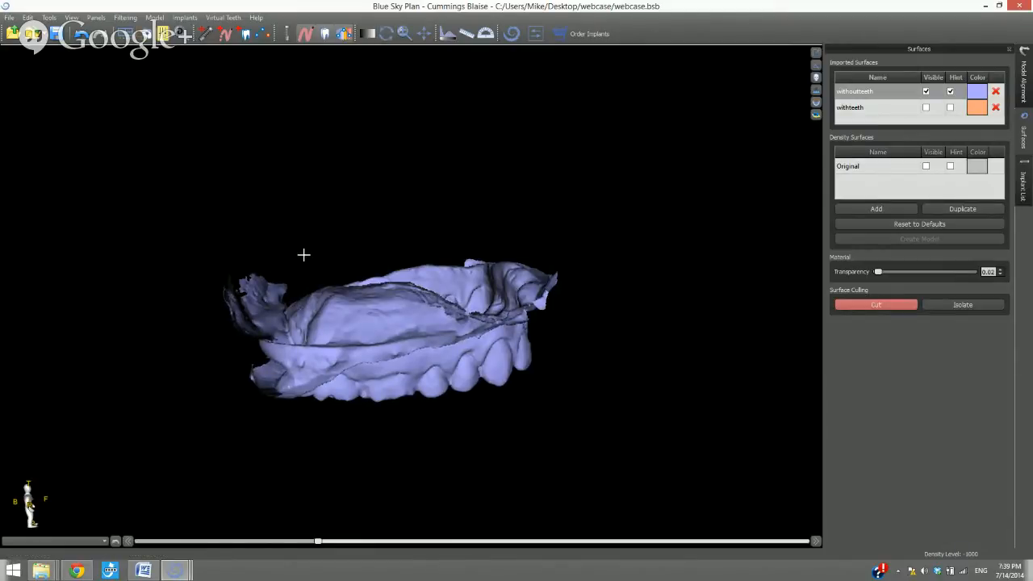
{"action": "mouse_move", "coordinate": [303, 255]}
{"action": "left_mouse_down"}
{"action": "mouse_move", "coordinate": [299, 277]}
{"action": "mouse_move", "coordinate": [231, 341]}
{"action": "mouse_move", "coordinate": [196, 305]}
{"action": "mouse_move", "coordinate": [200, 252]}
{"action": "left_mouse_up"}
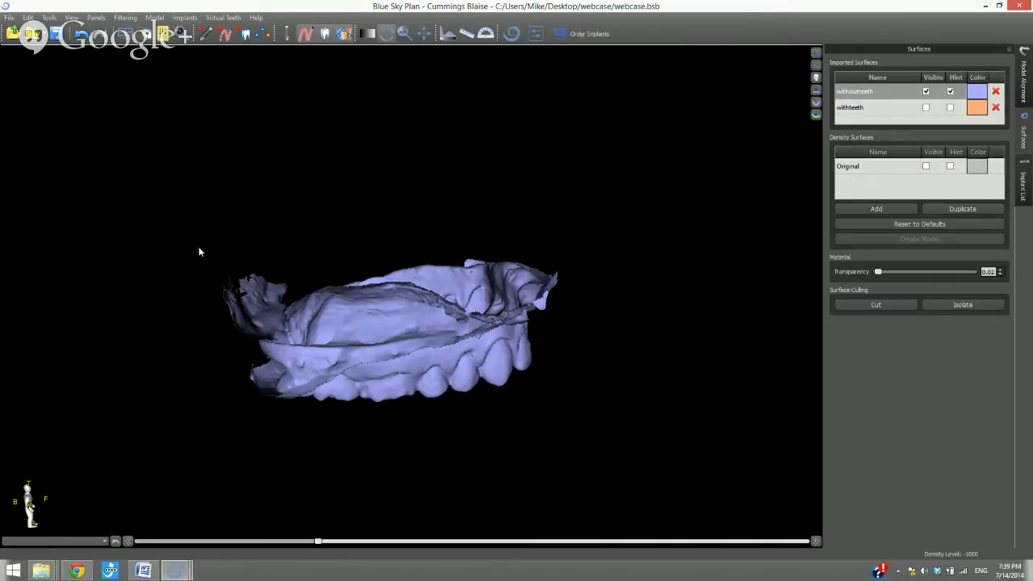
{"action": "left_click_drag", "start_coordinate": [367, 346], "coordinate": [423, 347]}
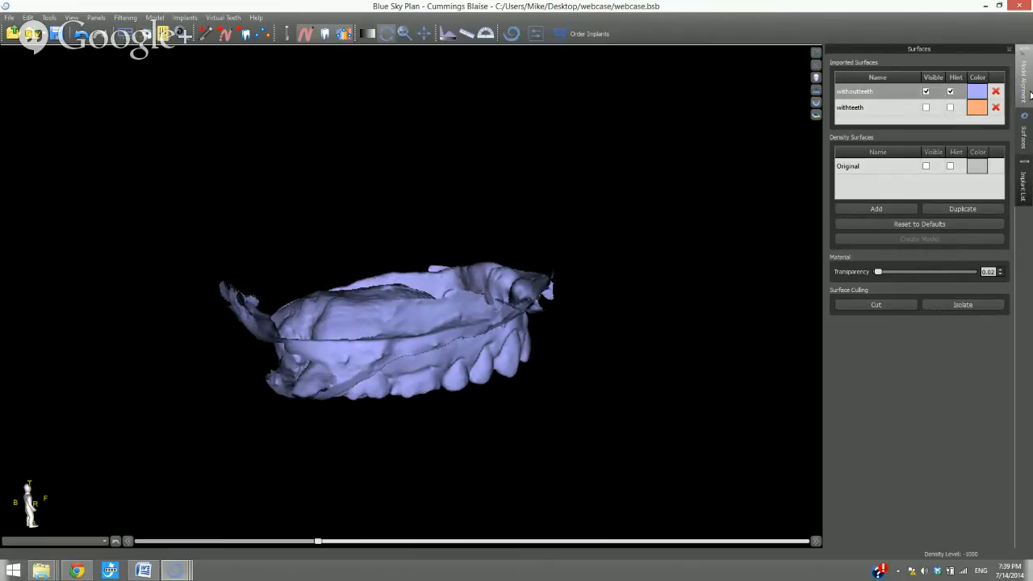
- Review the stone model and surface culling options while examining the withoutteeth model from both sides and the front
{"action": "left_click", "coordinate": [1029, 81]}
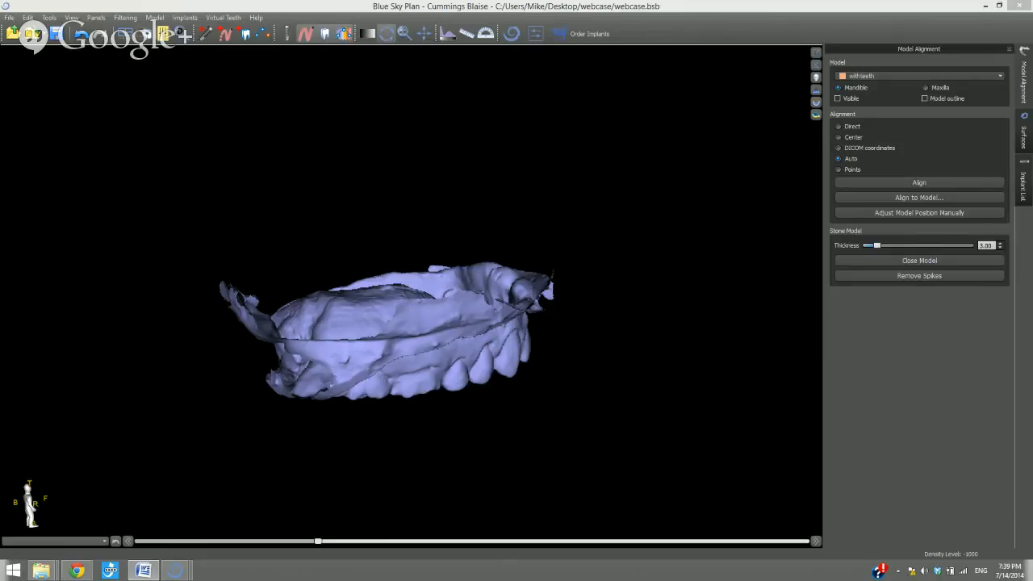
{"action": "left_click_drag", "start_coordinate": [368, 363], "coordinate": [223, 335]}
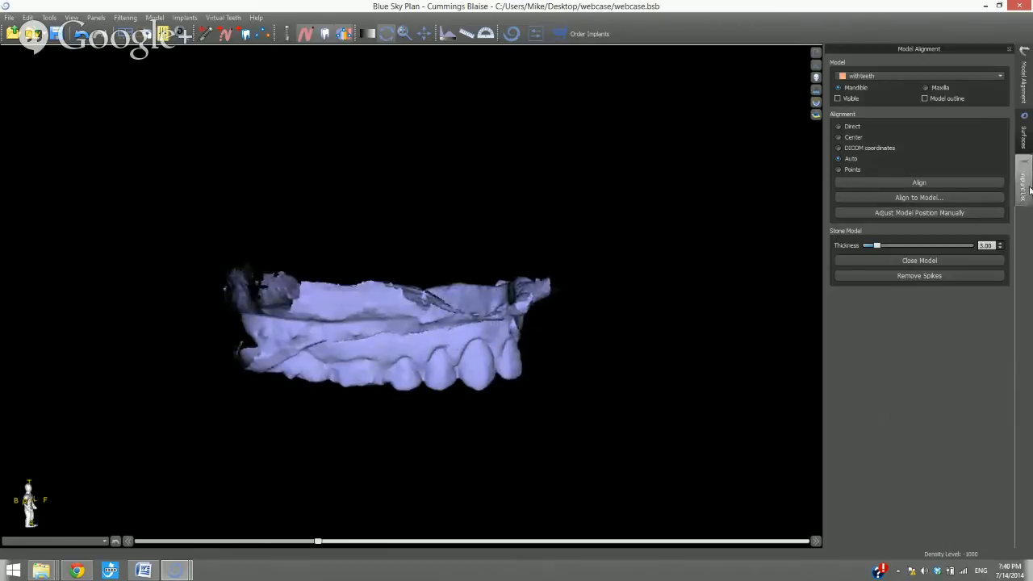
{"action": "left_click", "coordinate": [1024, 137]}
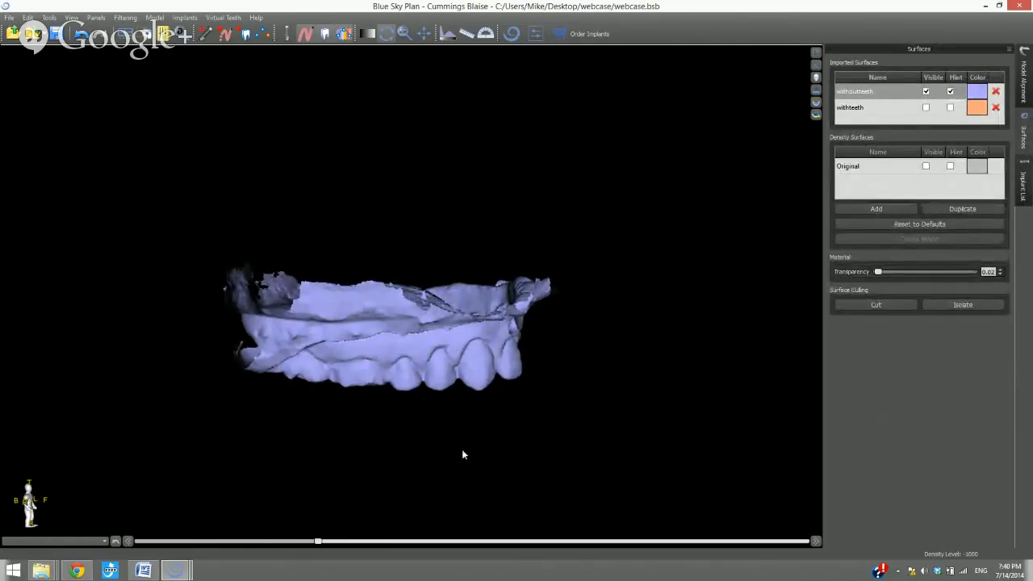
{"action": "left_click_drag", "start_coordinate": [461, 449], "coordinate": [249, 419]}
{"action": "left_click_drag", "start_coordinate": [381, 432], "coordinate": [403, 362]}
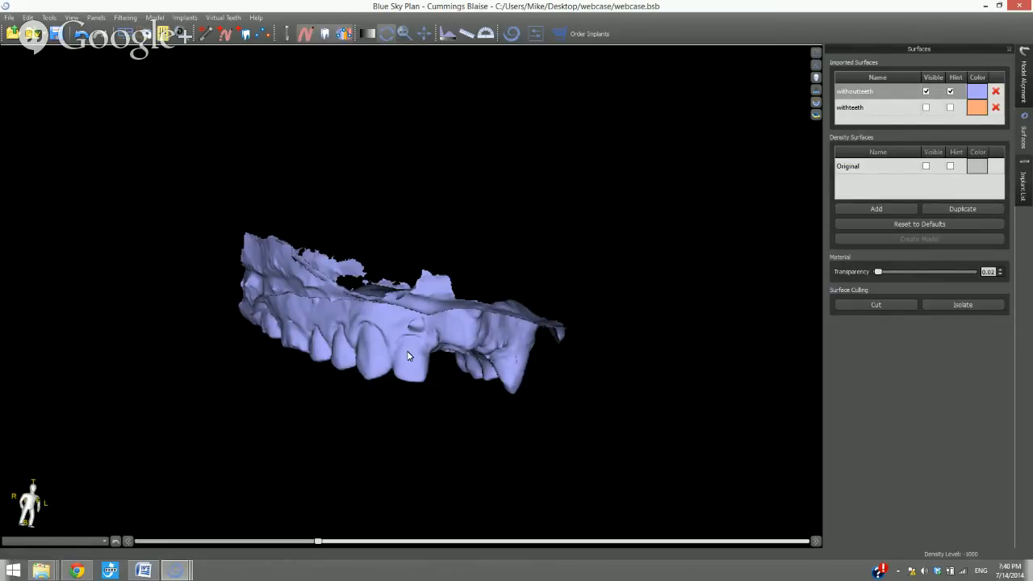
{"action": "left_click_drag", "start_coordinate": [400, 350], "coordinate": [354, 342]}
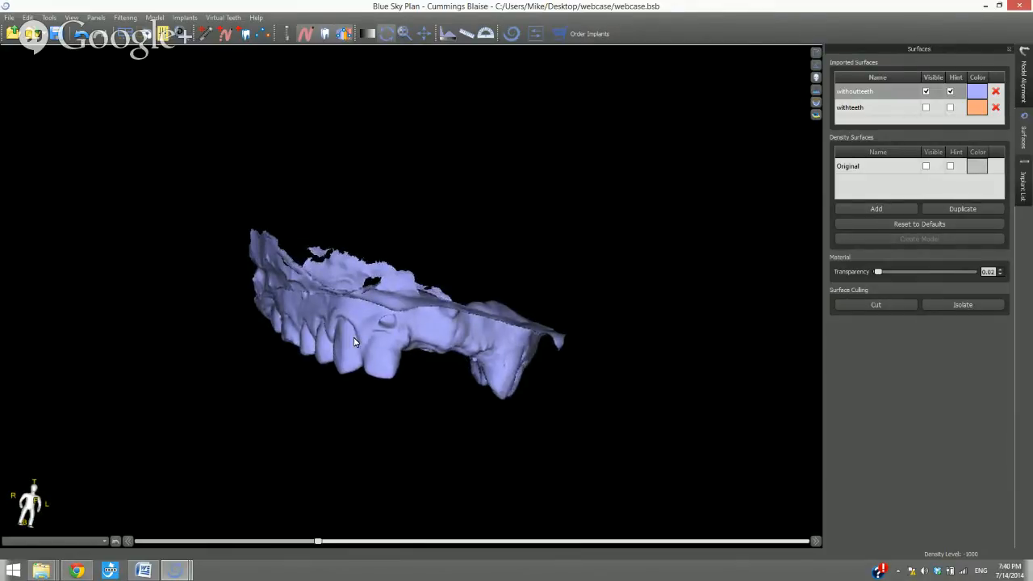
{"action": "left_click", "coordinate": [1025, 87]}
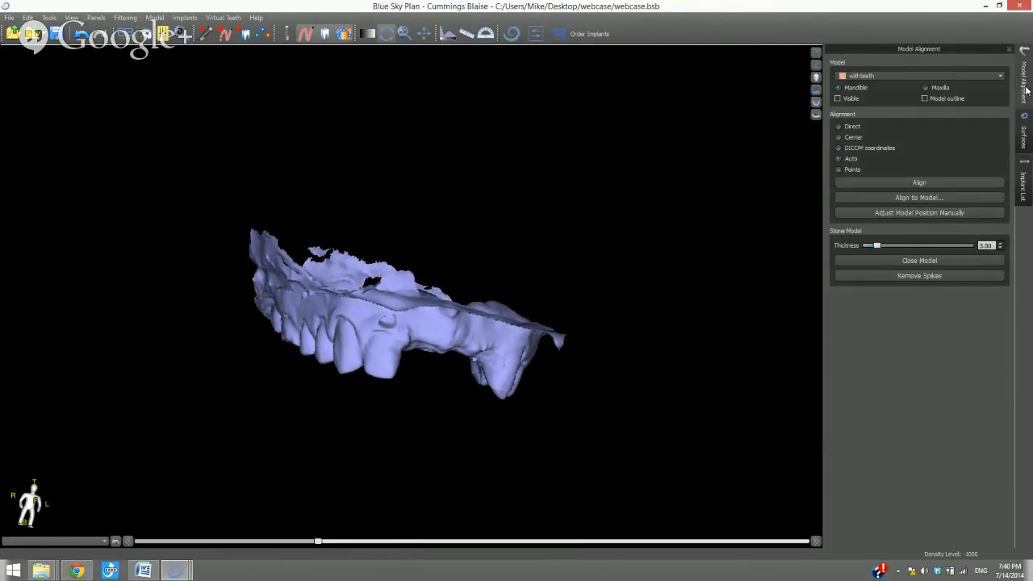
{"action": "left_click", "coordinate": [916, 214]}
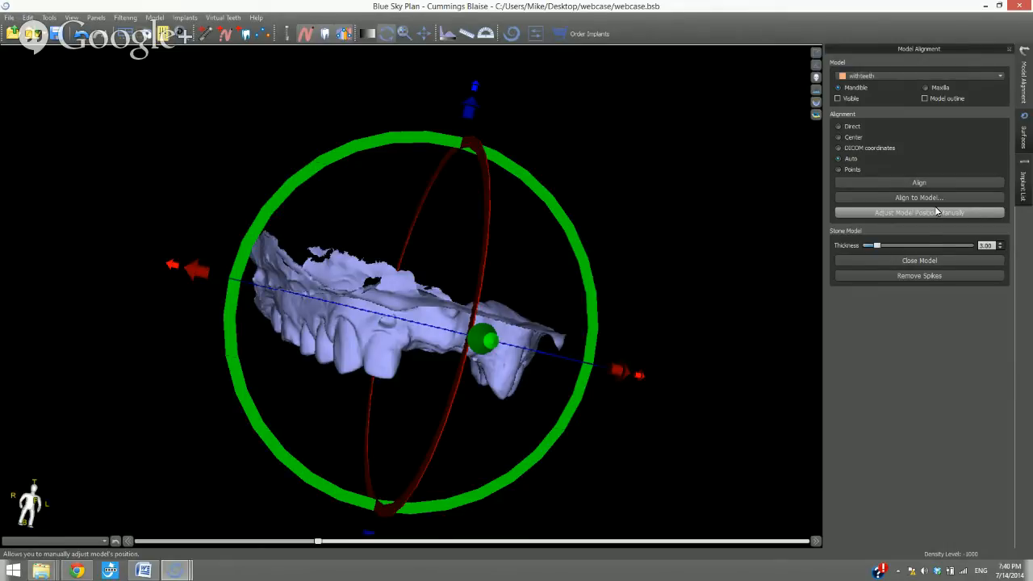
{"action": "left_click", "coordinate": [936, 213]}
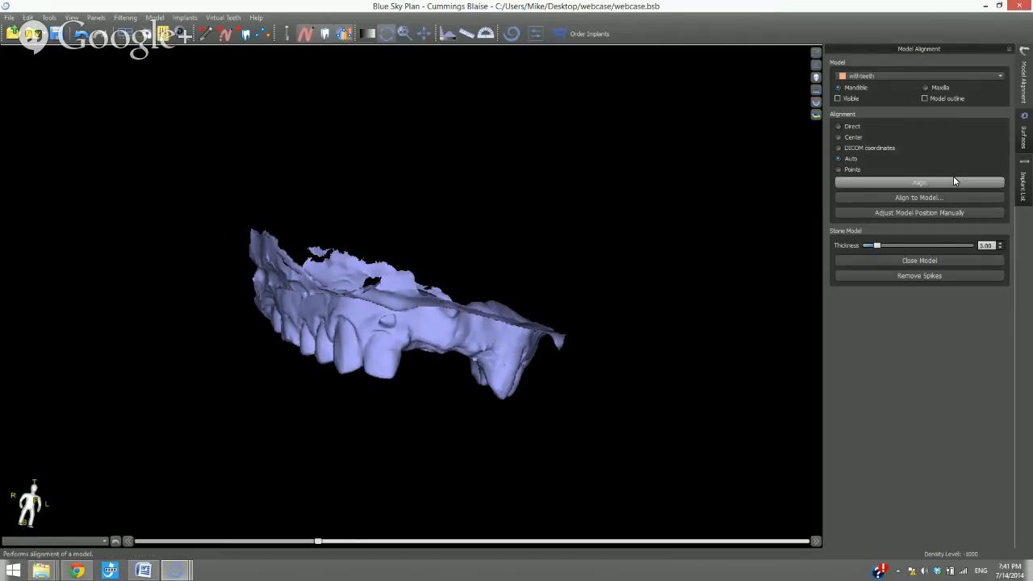
- Show all three implants and their abutments on the withoutteeth model, toggling each group off and back on
{"action": "left_click", "coordinate": [1023, 182]}
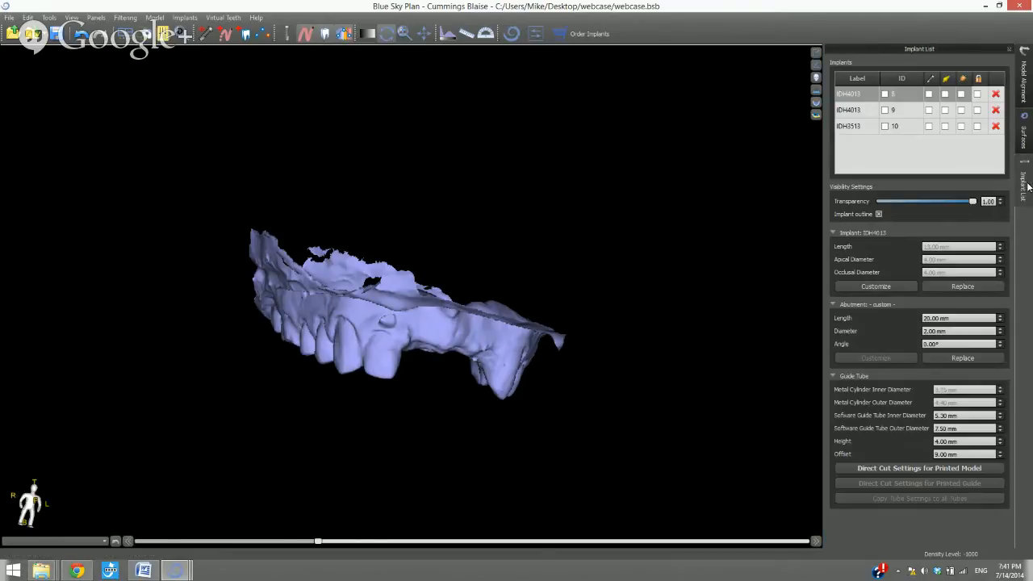
{"action": "left_click", "coordinate": [935, 80]}
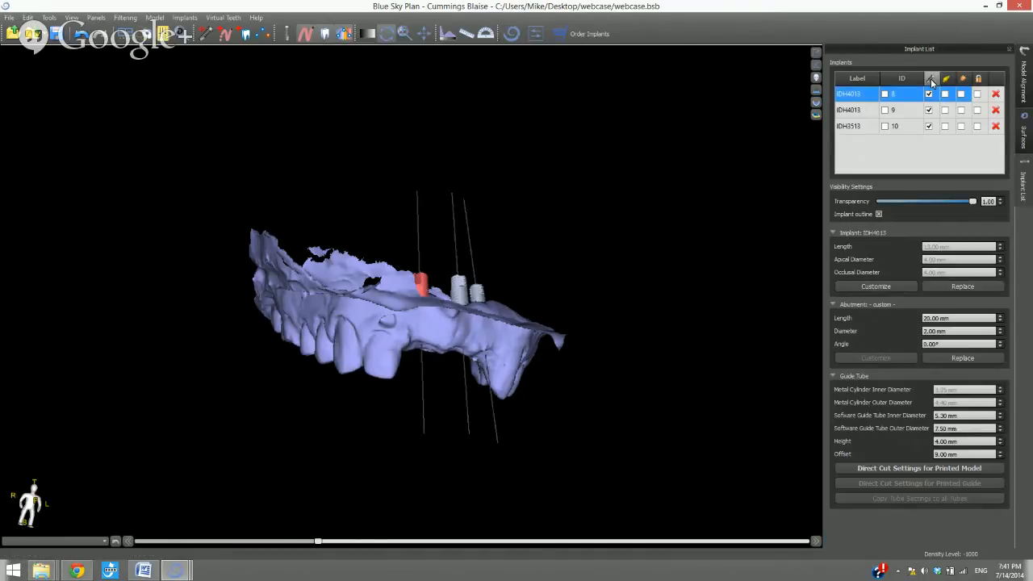
{"action": "left_click_drag", "start_coordinate": [607, 174], "coordinate": [569, 116]}
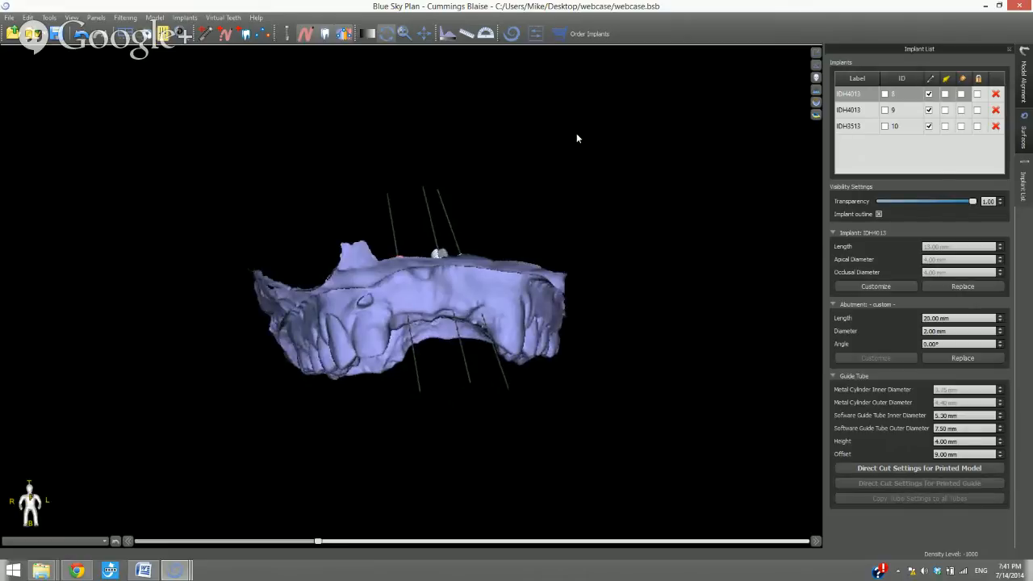
{"action": "left_click", "coordinate": [948, 81]}
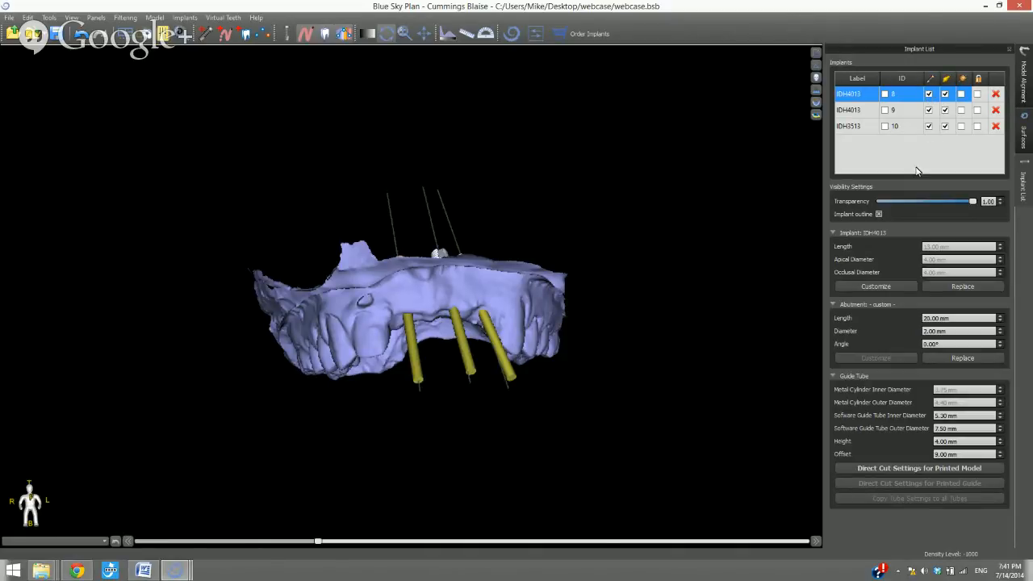
{"action": "left_click", "coordinate": [931, 80]}
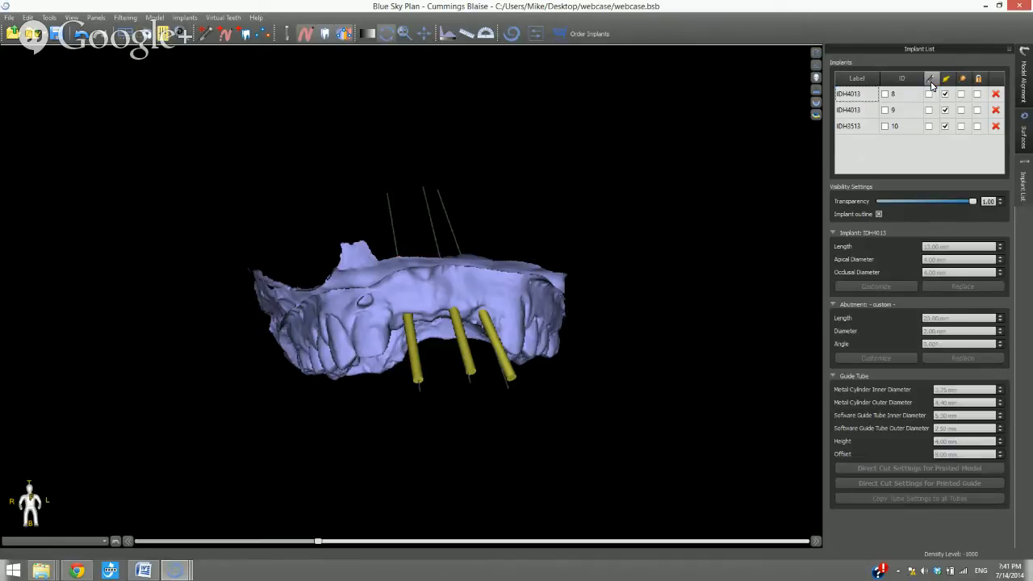
{"action": "left_click", "coordinate": [931, 81]}
{"action": "left_click", "coordinate": [948, 81]}
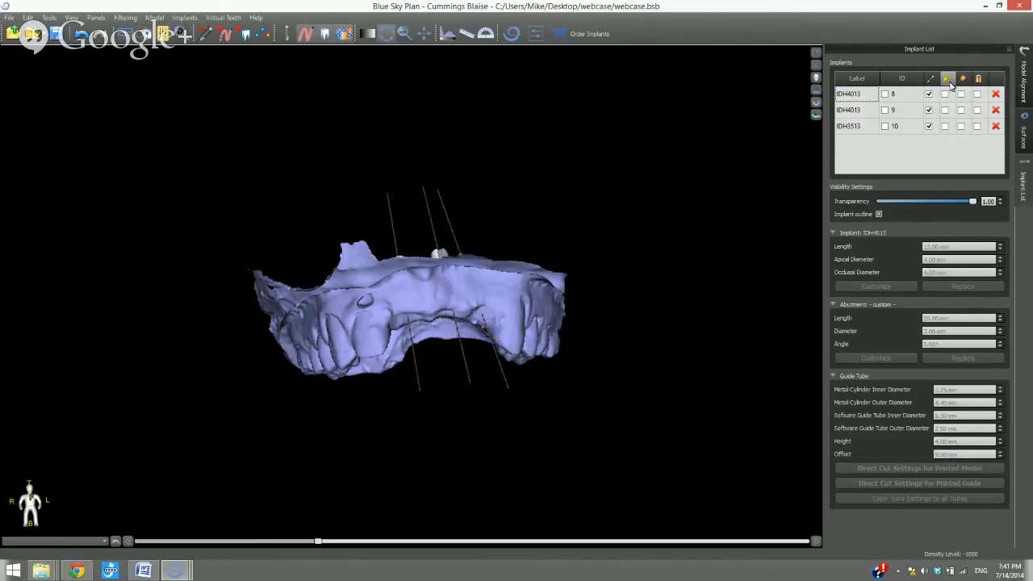
{"action": "left_click", "coordinate": [947, 80]}
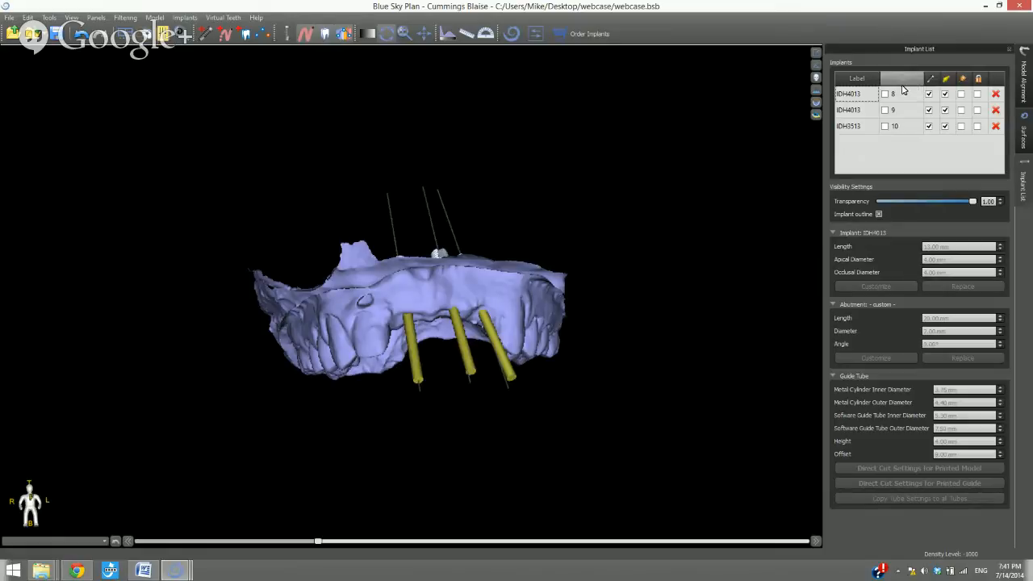
- Show the ID labels and guide tubes of all three implants
{"action": "left_click", "coordinate": [902, 81]}
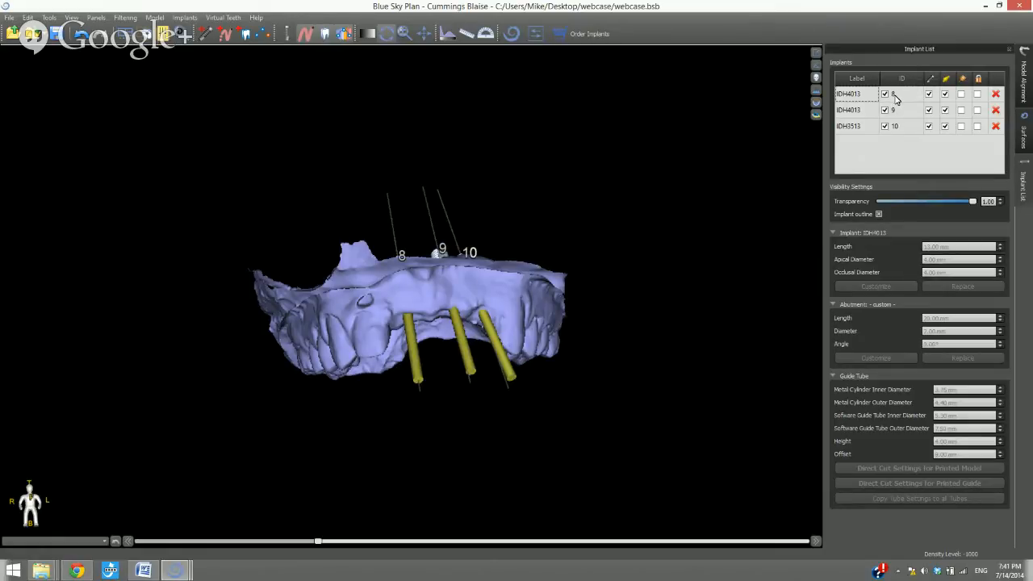
{"action": "double_click", "coordinate": [896, 95]}
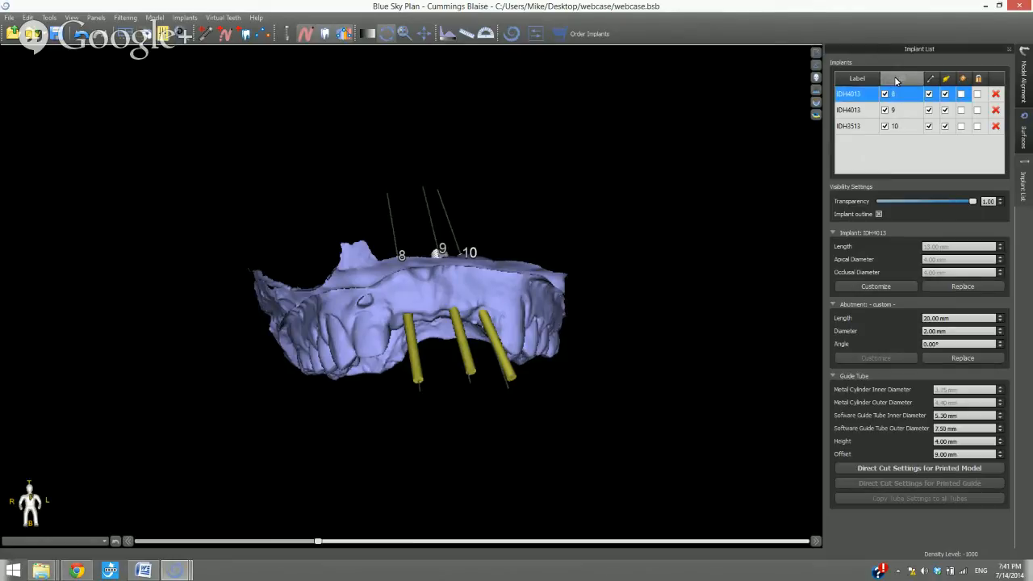
{"action": "left_click", "coordinate": [896, 79]}
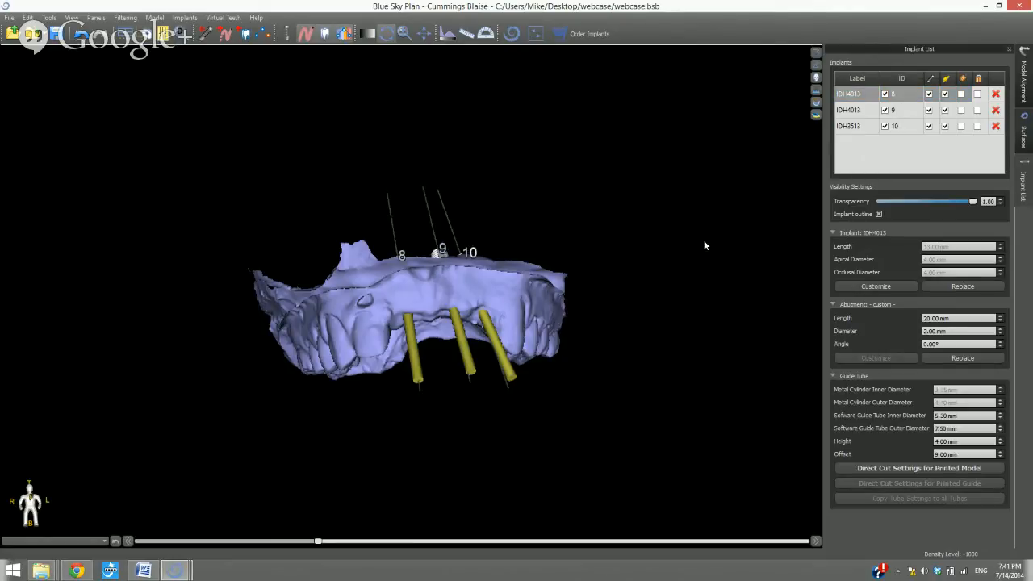
{"action": "left_click_drag", "start_coordinate": [620, 393], "coordinate": [623, 370]}
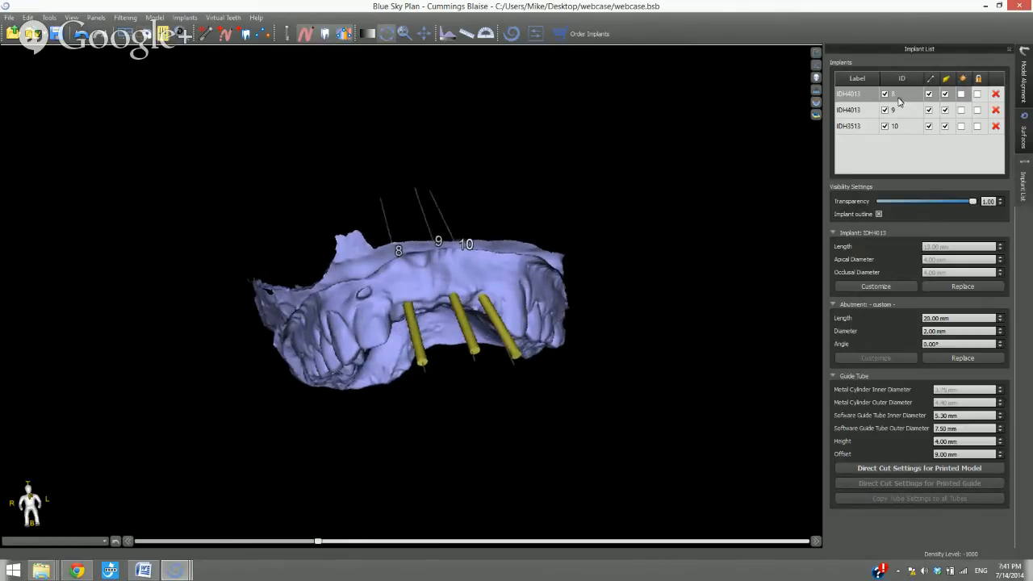
{"action": "left_click", "coordinate": [963, 79]}
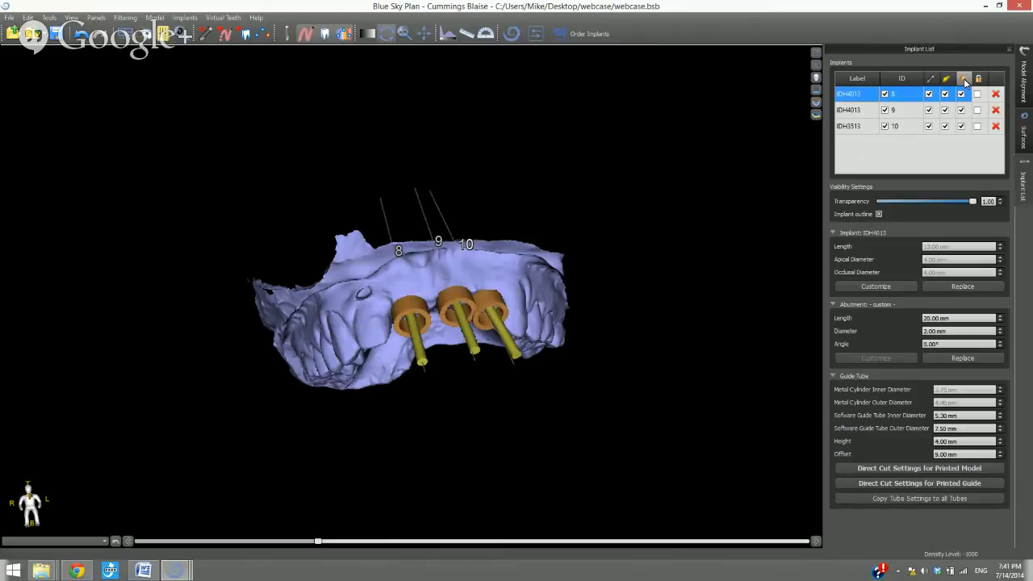
- Examine how the three guide tubes and abutments sit on the model from the front and the occlusal side
{"action": "left_click", "coordinate": [485, 288]}
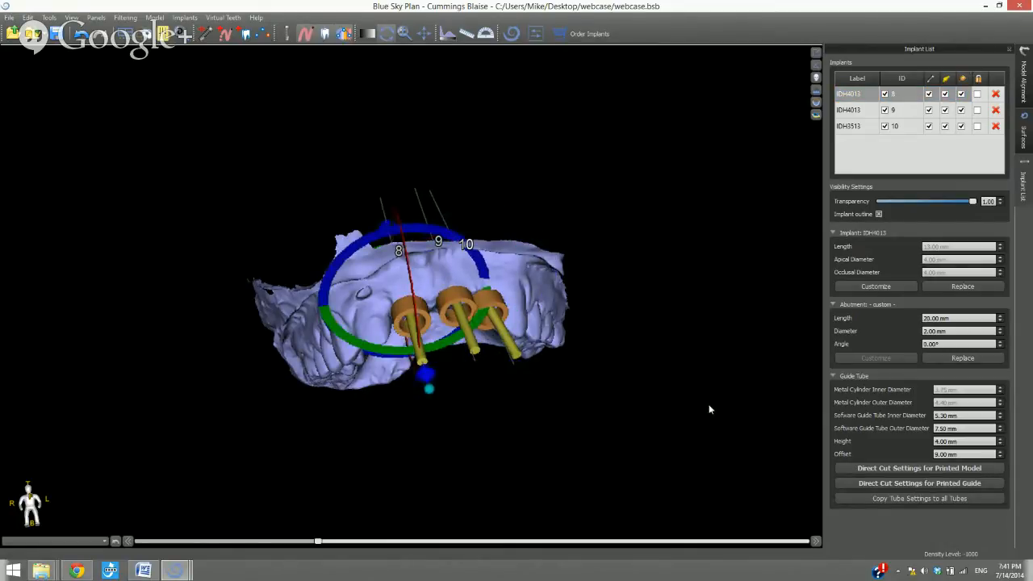
{"action": "left_click", "coordinate": [562, 469]}
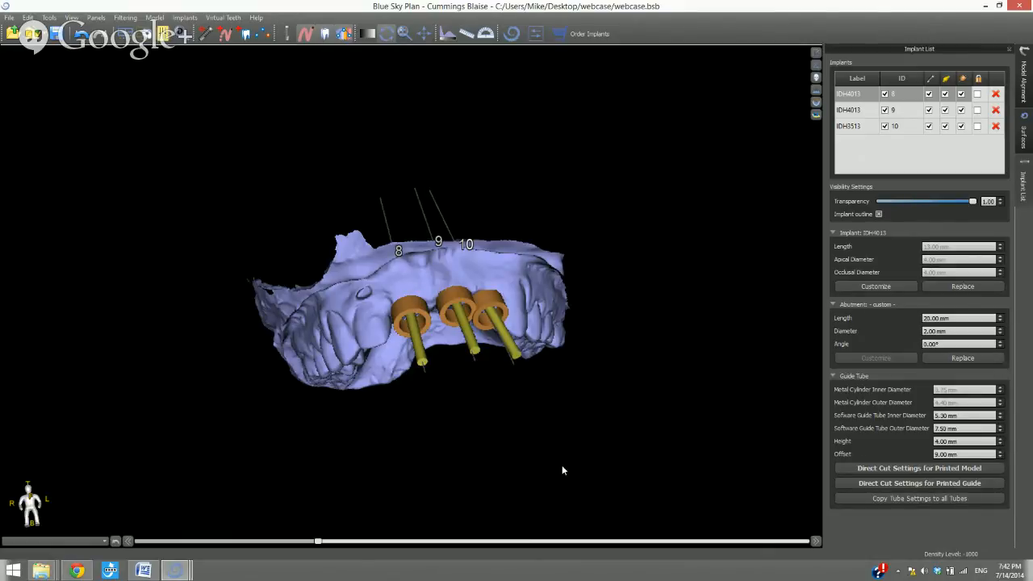
{"action": "left_click_drag", "start_coordinate": [570, 457], "coordinate": [557, 361]}
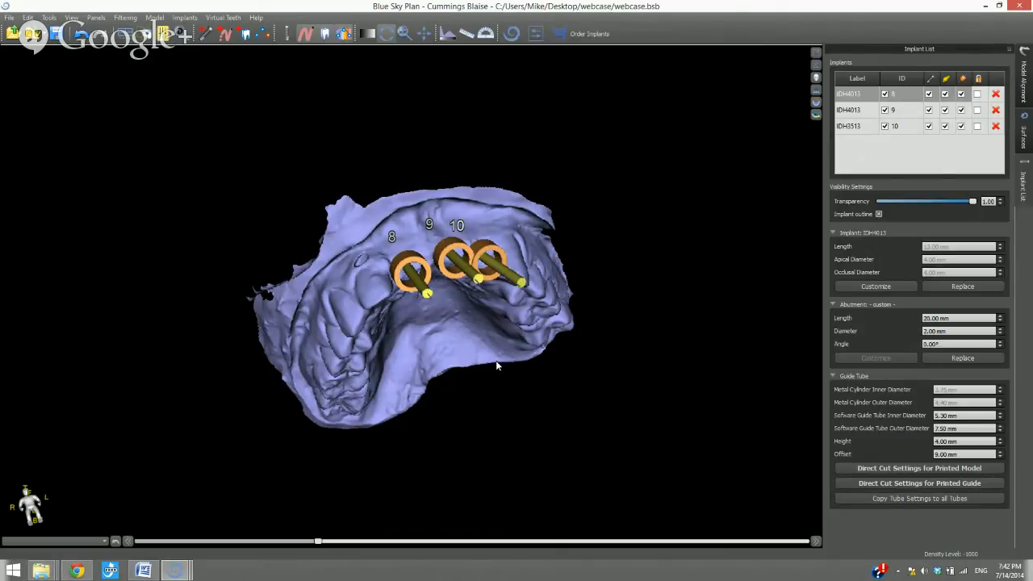
{"action": "left_click_drag", "start_coordinate": [489, 356], "coordinate": [457, 328]}
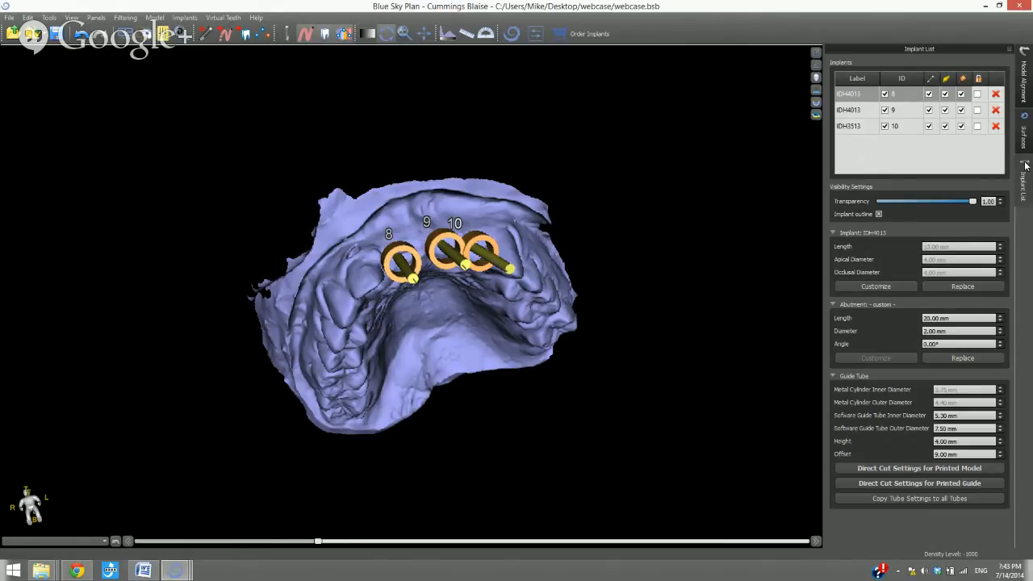
- Return to the multi-view layout, duplicate implant 10, and shift one copy slightly sideways in the panoramic view
{"action": "left_click", "coordinate": [816, 53]}
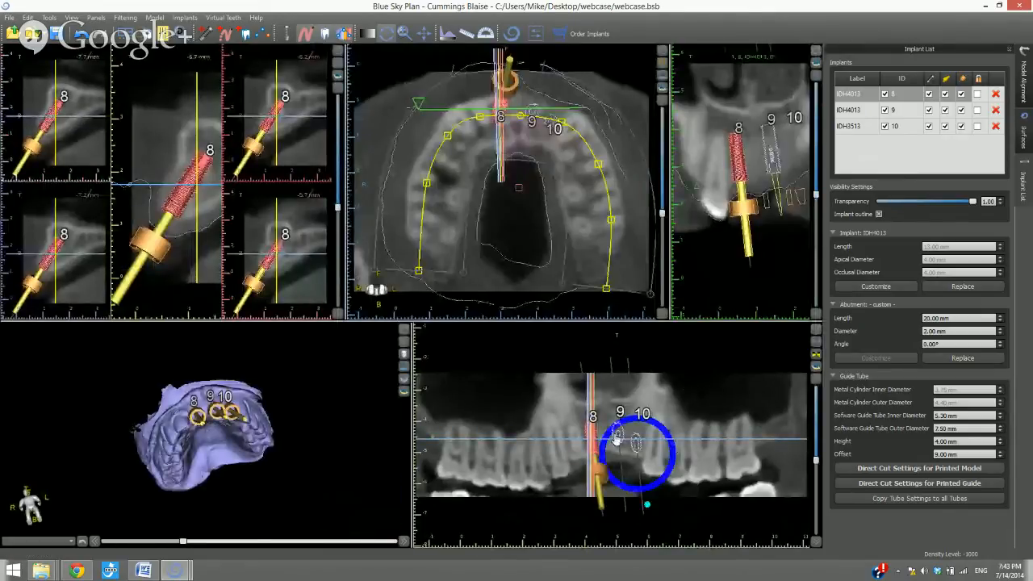
{"action": "mouse_move", "coordinate": [618, 438]}
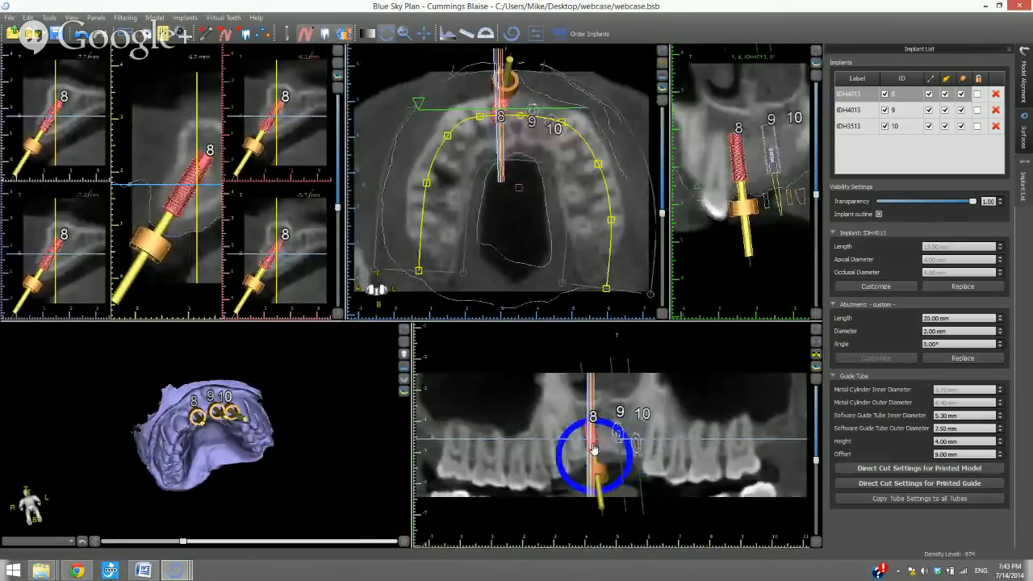
{"action": "left_click", "coordinate": [636, 451]}
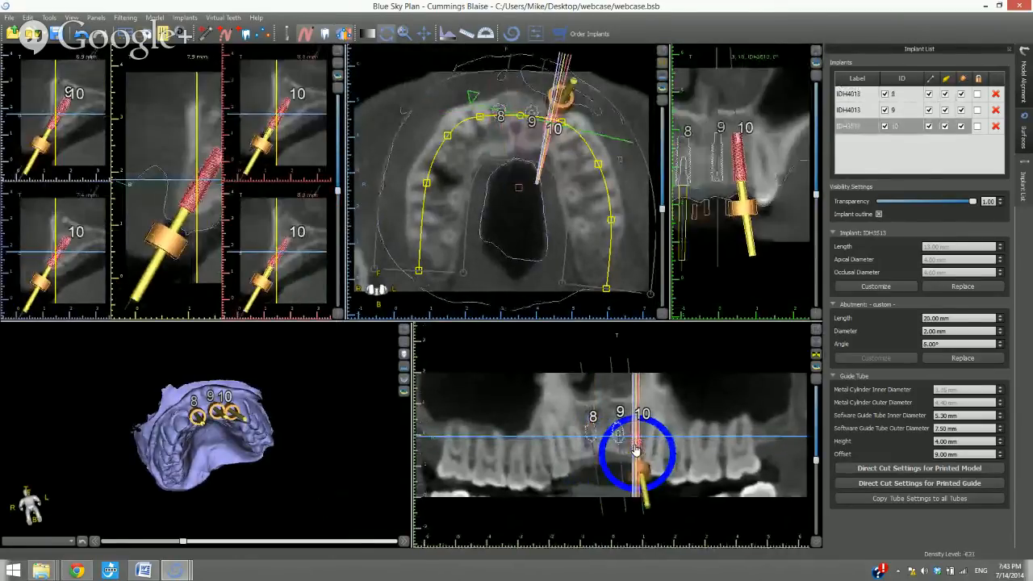
{"action": "right_click", "coordinate": [650, 448]}
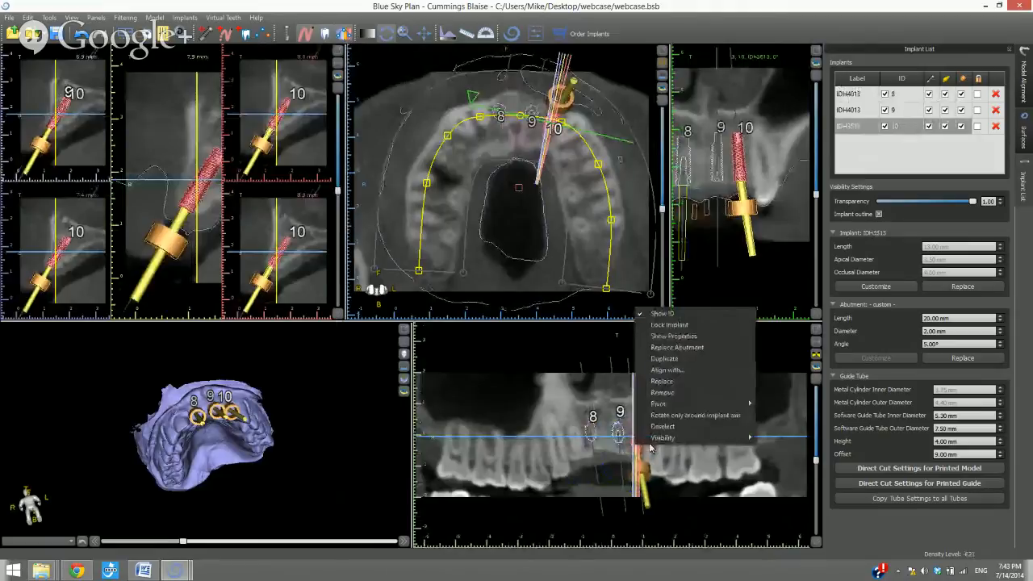
{"action": "left_click", "coordinate": [664, 358]}
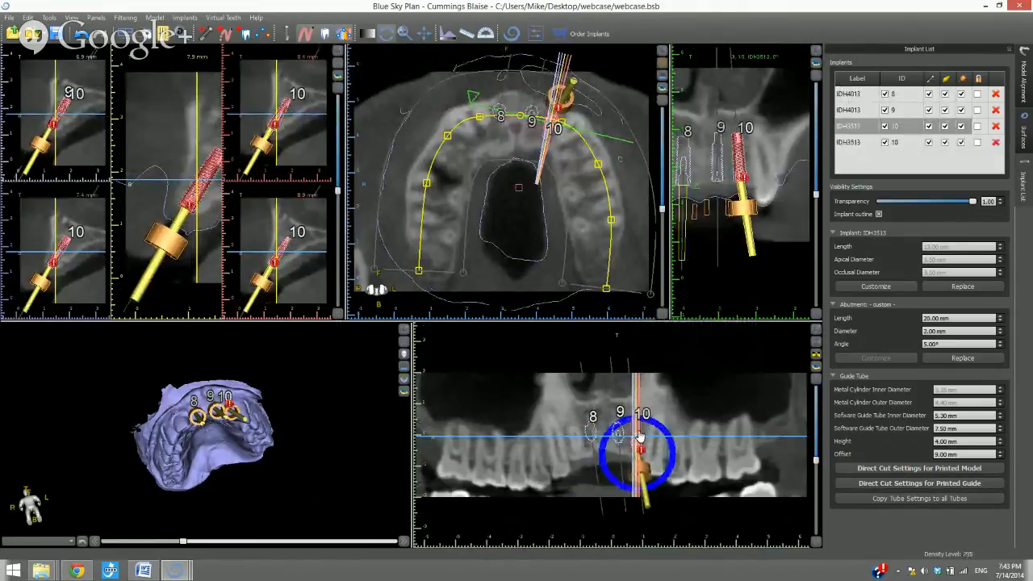
{"action": "left_click_drag", "start_coordinate": [640, 438], "coordinate": [648, 435]}
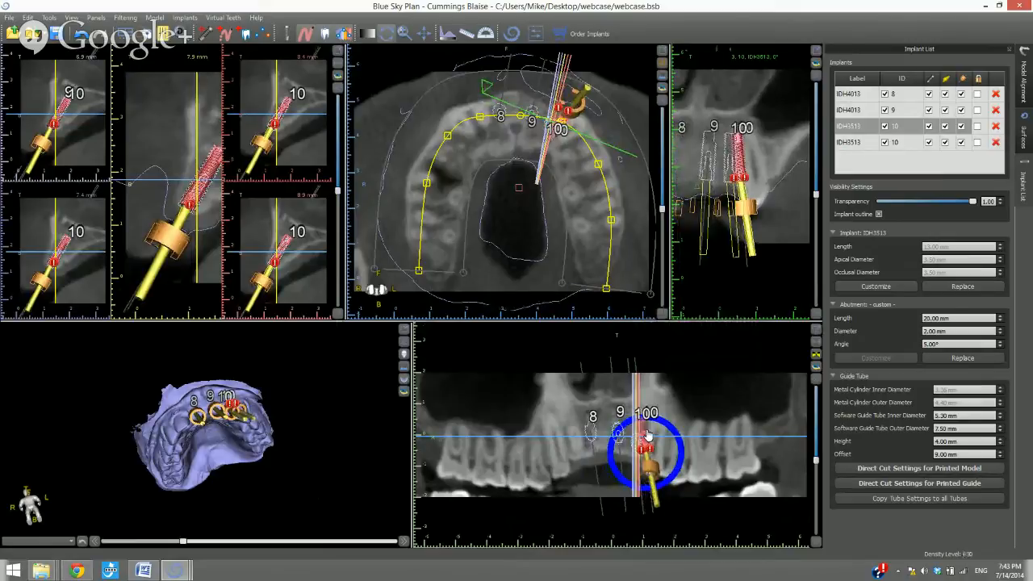
{"action": "left_click_drag", "start_coordinate": [648, 435], "coordinate": [595, 437]}
- Open the implant validation and move the duplicate of implant 10 away from the original in the panoramic view
{"action": "left_click", "coordinate": [165, 34]}
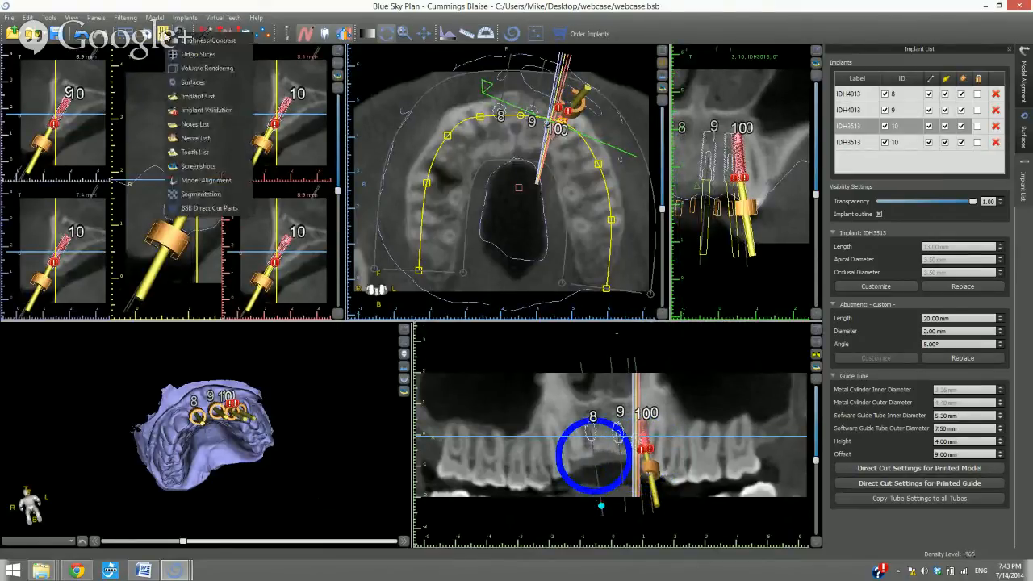
{"action": "left_click", "coordinate": [193, 111]}
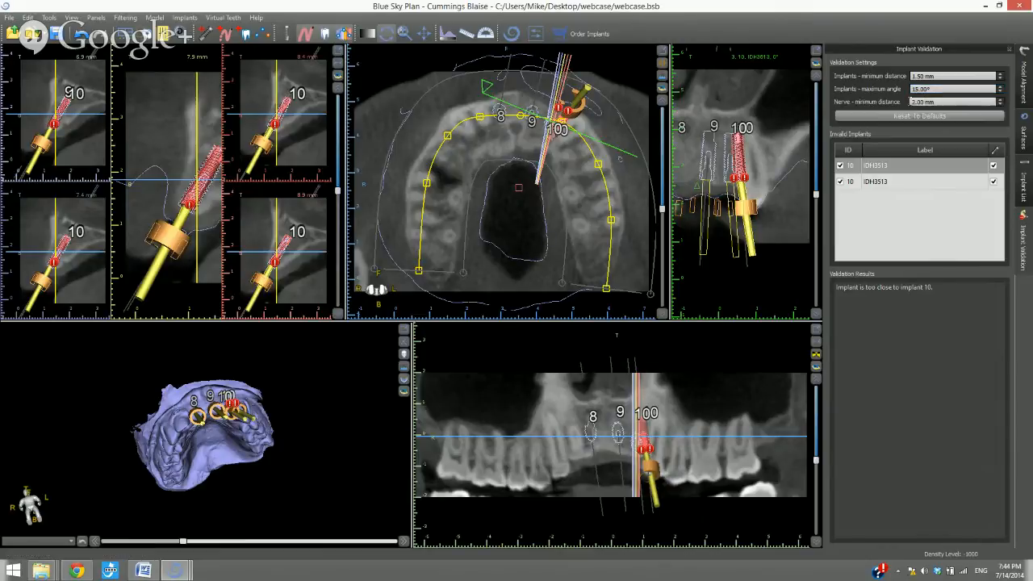
{"action": "left_click", "coordinate": [647, 454]}
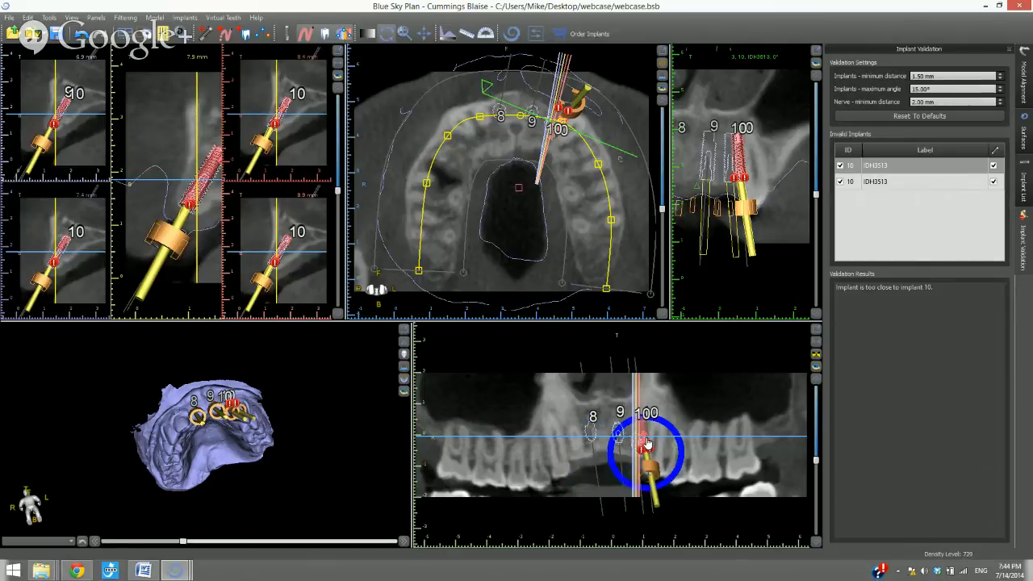
{"action": "left_click_drag", "start_coordinate": [647, 444], "coordinate": [657, 443]}
{"action": "left_click_drag", "start_coordinate": [657, 442], "coordinate": [657, 422]}
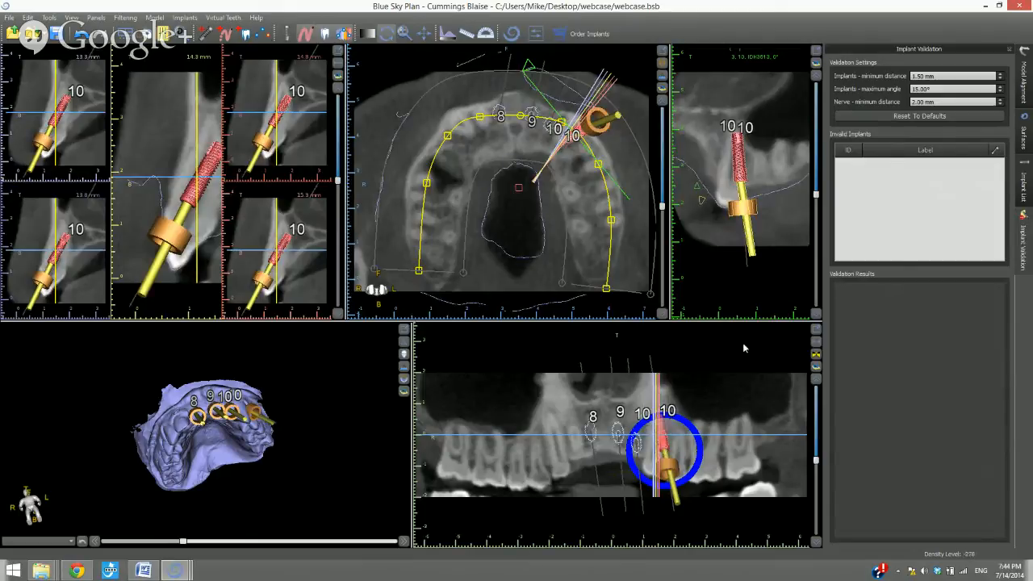
- Set the minimum allowed distance between implants to 3.00 mm and remove the duplicate of implant 10
{"action": "left_click", "coordinate": [943, 116]}
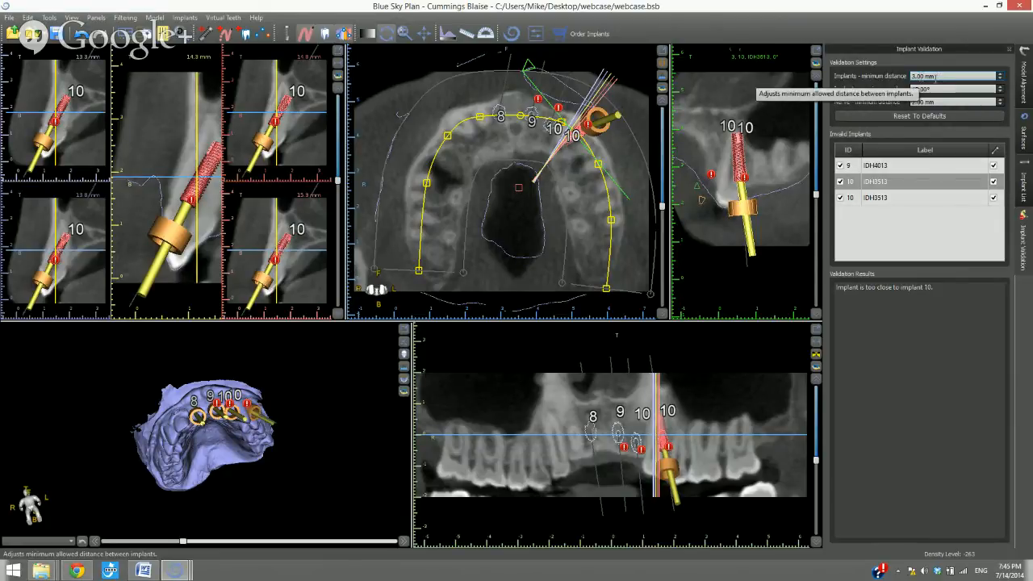
{"action": "mouse_move", "coordinate": [665, 445]}
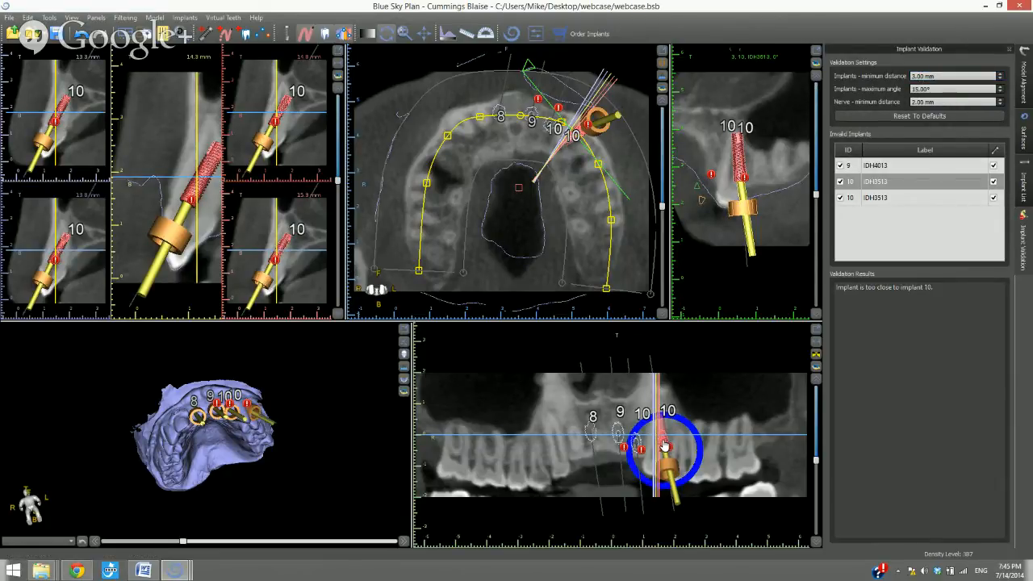
{"action": "right_click", "coordinate": [666, 446]}
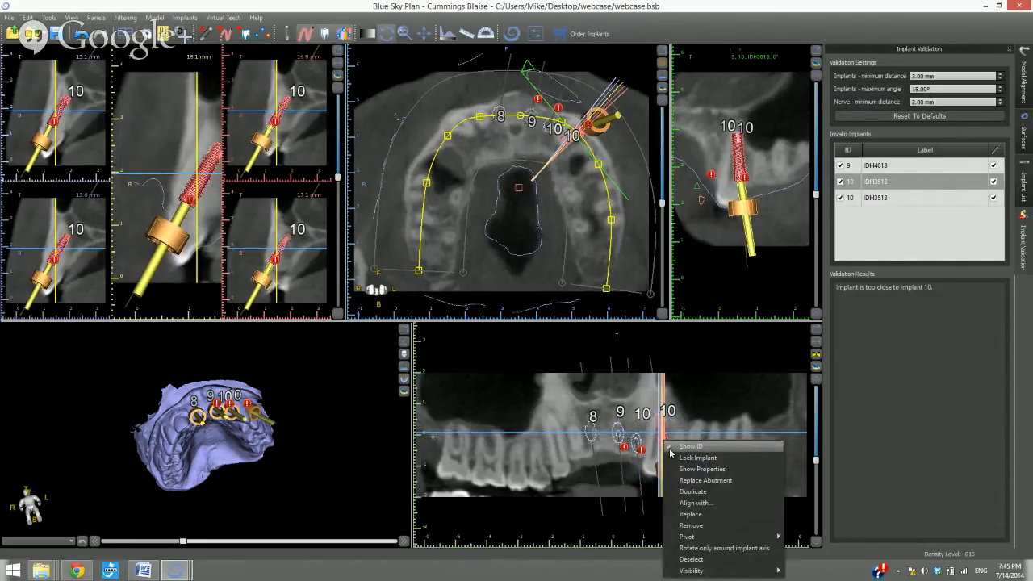
{"action": "left_click", "coordinate": [699, 525]}
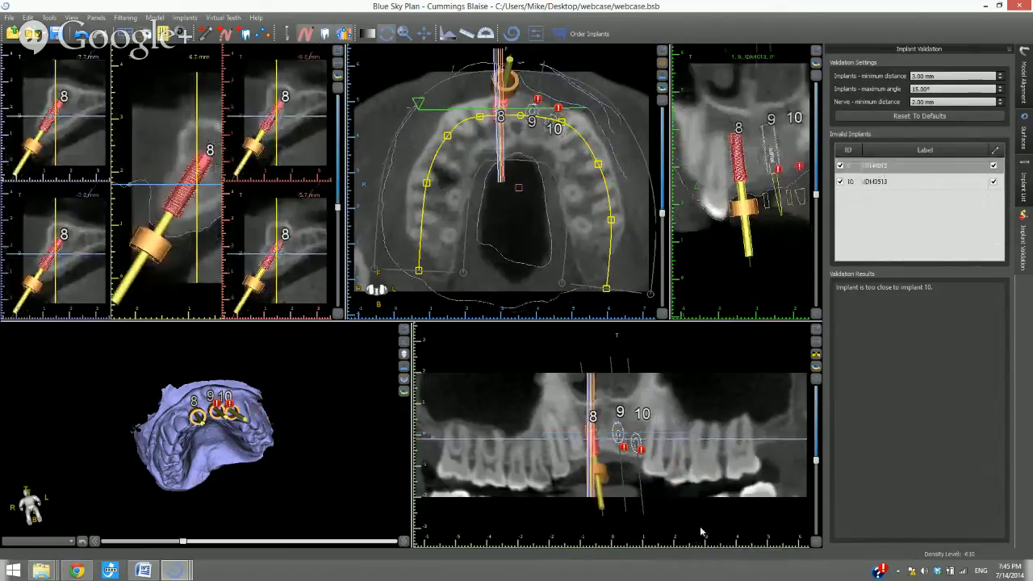
- Lock all three implants in the implant list, toggling the lock of implant 8 off and back on
{"action": "left_click", "coordinate": [1025, 188]}
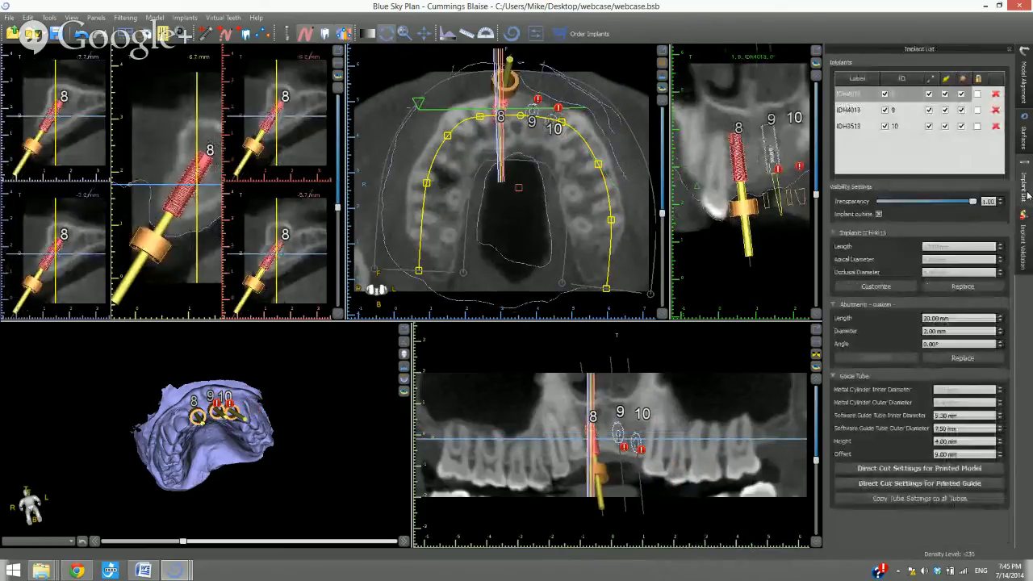
{"action": "left_click", "coordinate": [980, 81]}
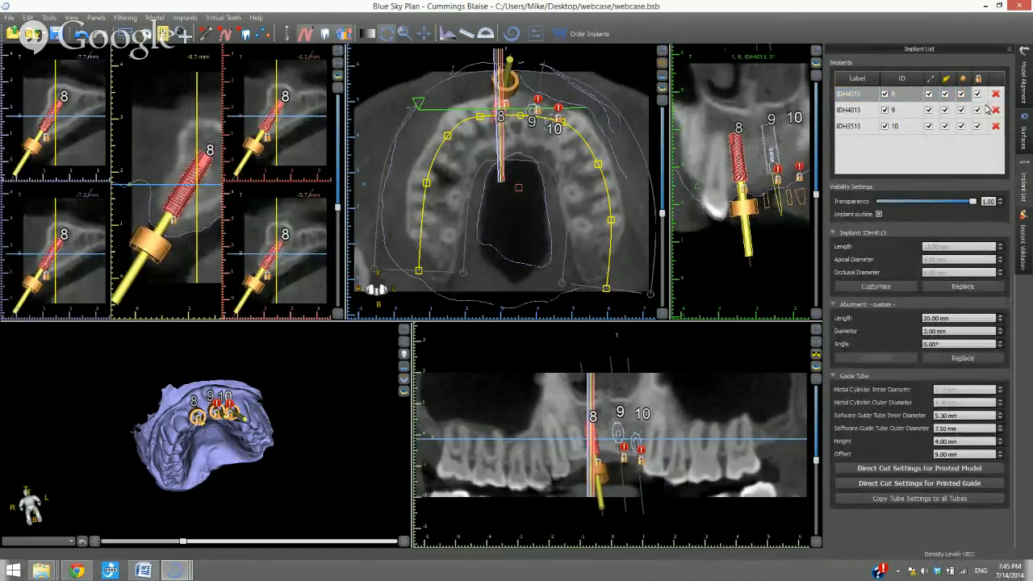
{"action": "left_click", "coordinate": [978, 95]}
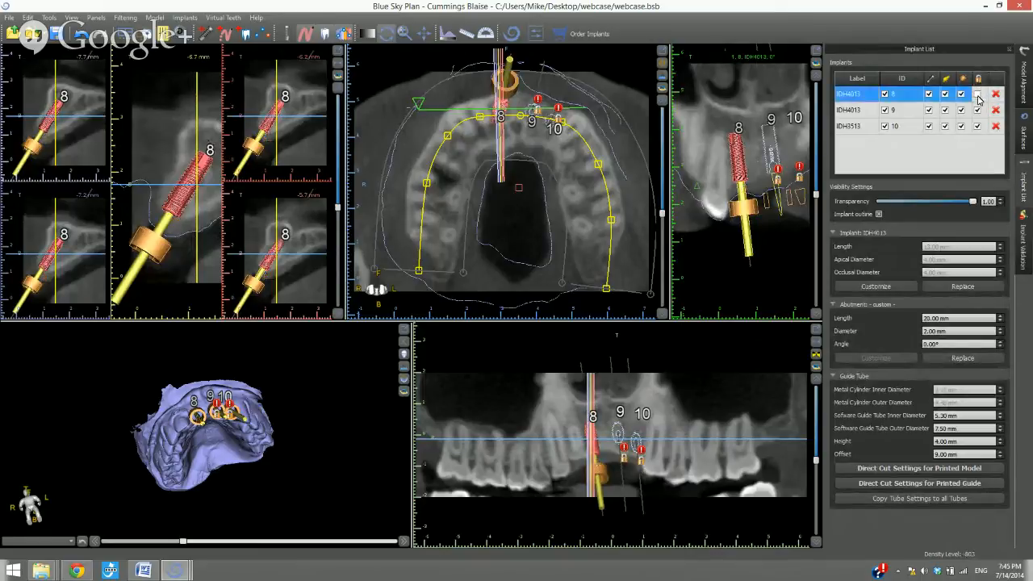
{"action": "left_click", "coordinate": [977, 94]}
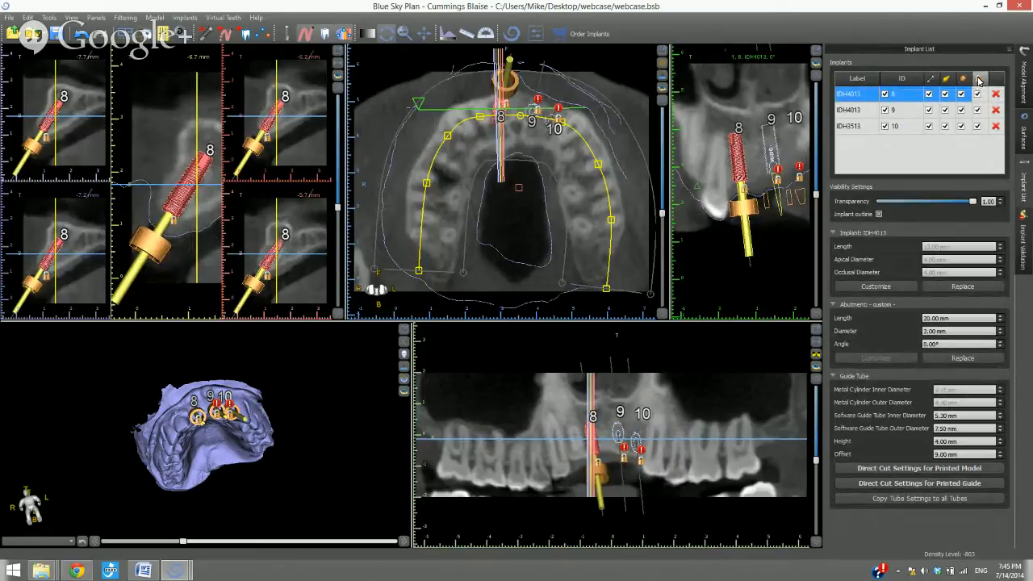
{"action": "mouse_move", "coordinate": [228, 476]}
{"action": "left_mouse_down"}
{"action": "mouse_move", "coordinate": [271, 497]}
{"action": "mouse_move", "coordinate": [229, 502]}
{"action": "mouse_move", "coordinate": [288, 502]}
{"action": "mouse_move", "coordinate": [296, 473]}
{"action": "mouse_move", "coordinate": [221, 455]}
{"action": "mouse_move", "coordinate": [246, 494]}
{"action": "mouse_move", "coordinate": [232, 477]}
{"action": "left_mouse_up"}
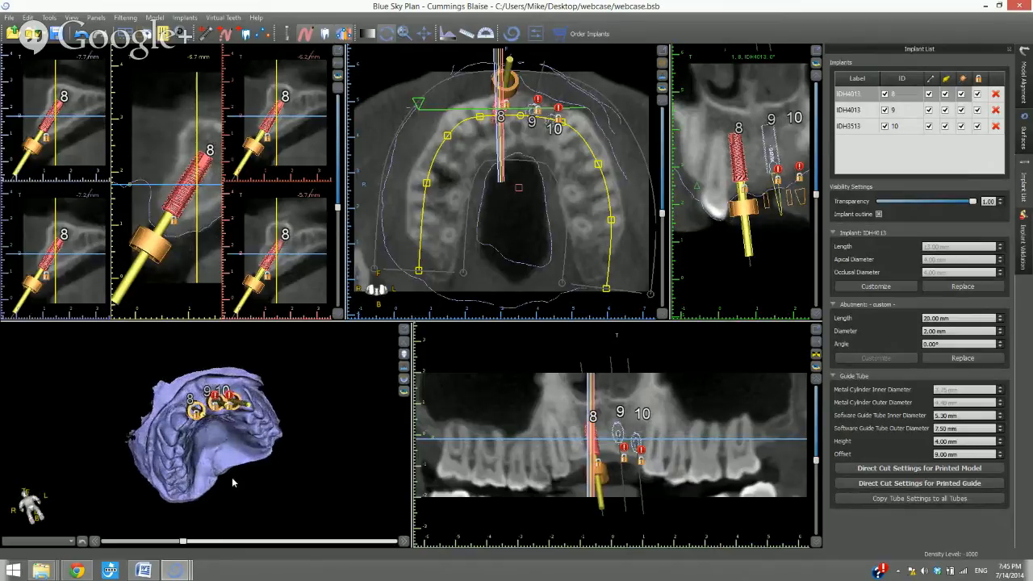
{"action": "scroll", "coordinate": [218, 456], "scroll_direction": "up", "scroll_amount": 5}
{"action": "left_click_drag", "start_coordinate": [228, 421], "coordinate": [275, 508]}
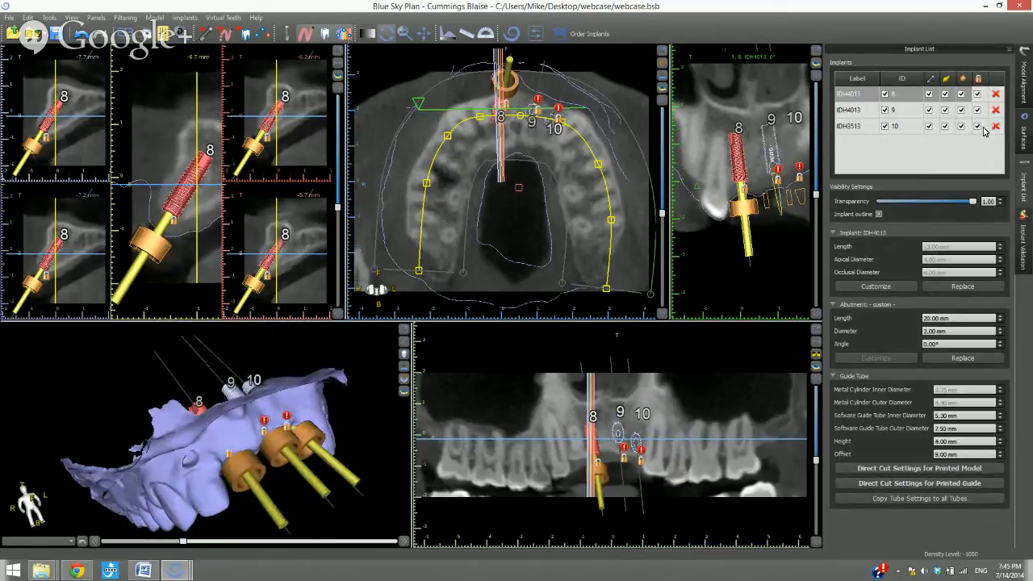
{"action": "left_click", "coordinate": [9, 17]}
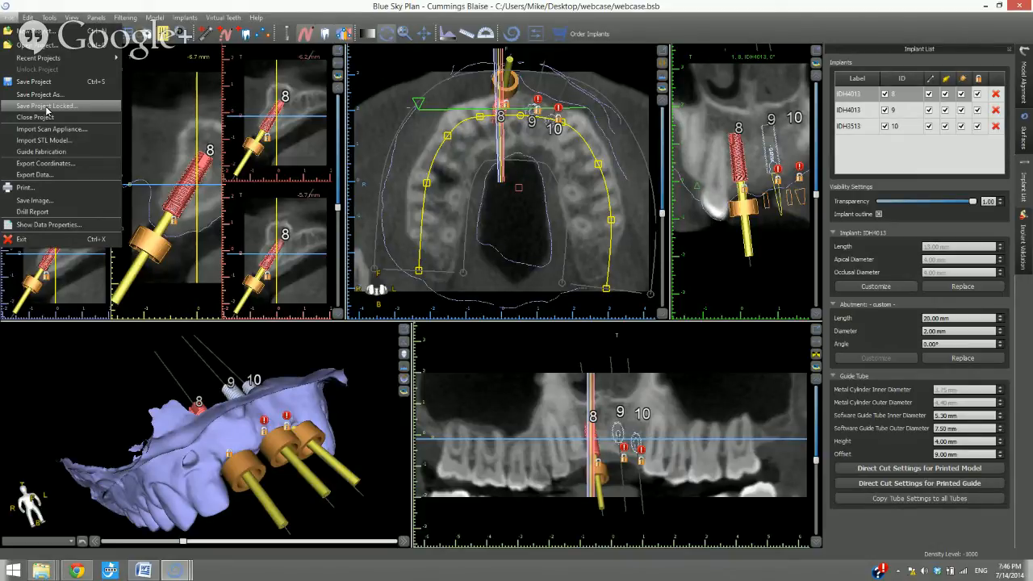
{"action": "left_click", "coordinate": [17, 18]}
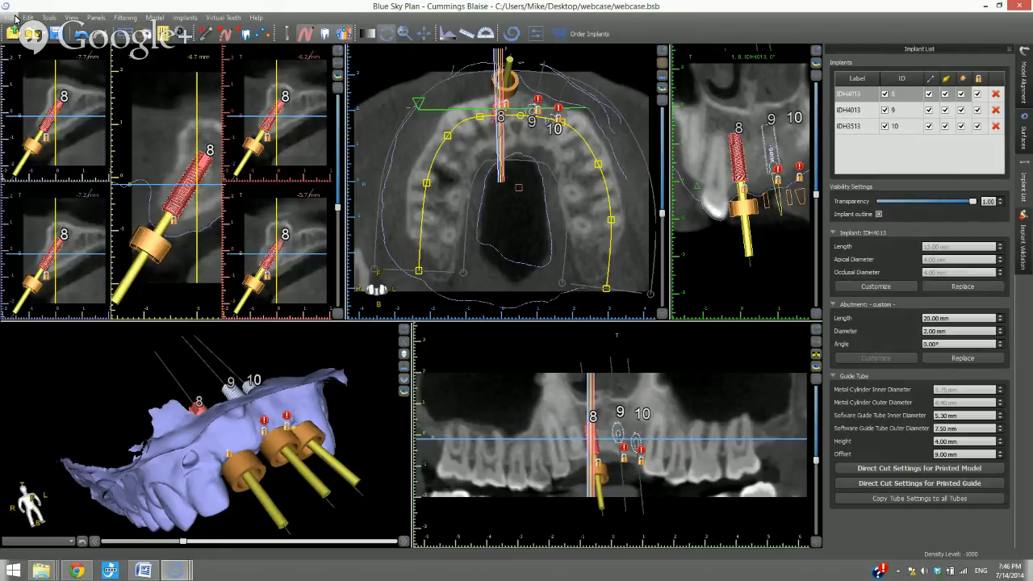
{"action": "left_click", "coordinate": [16, 18]}
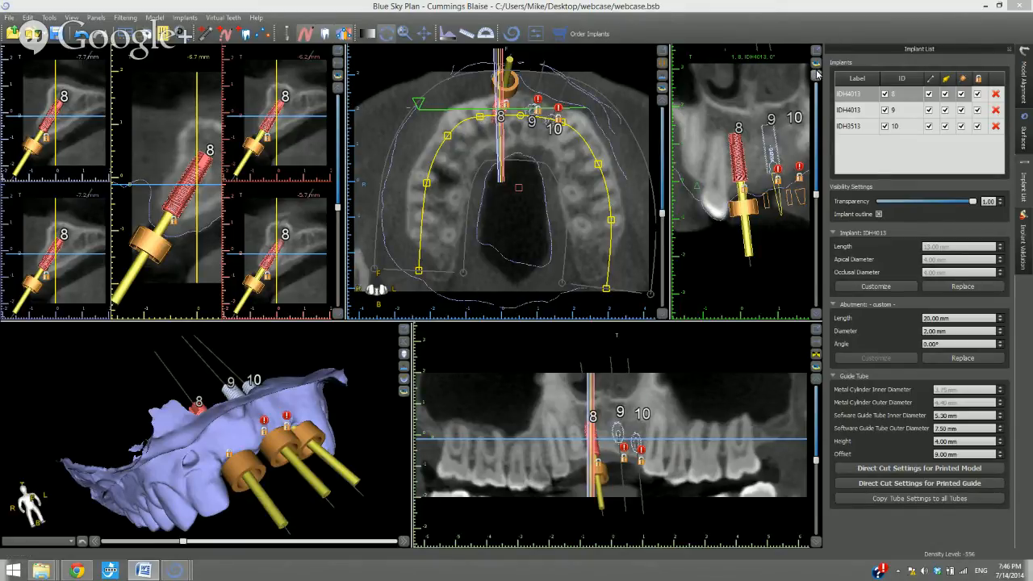
- Save a screenshot of the cross-section views and reorder the captured images
{"action": "left_click", "coordinate": [338, 77]}
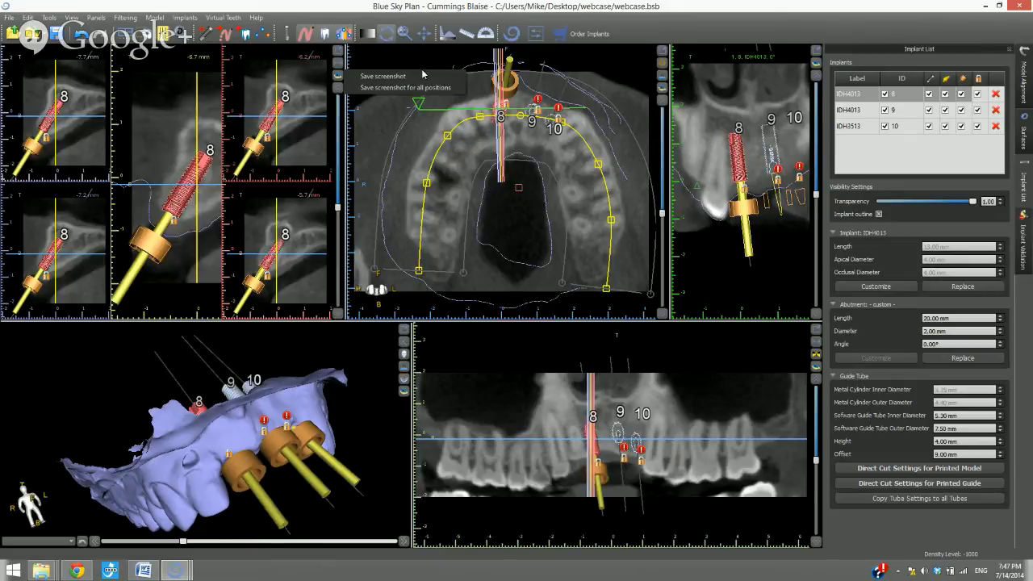
{"action": "left_click", "coordinate": [385, 79]}
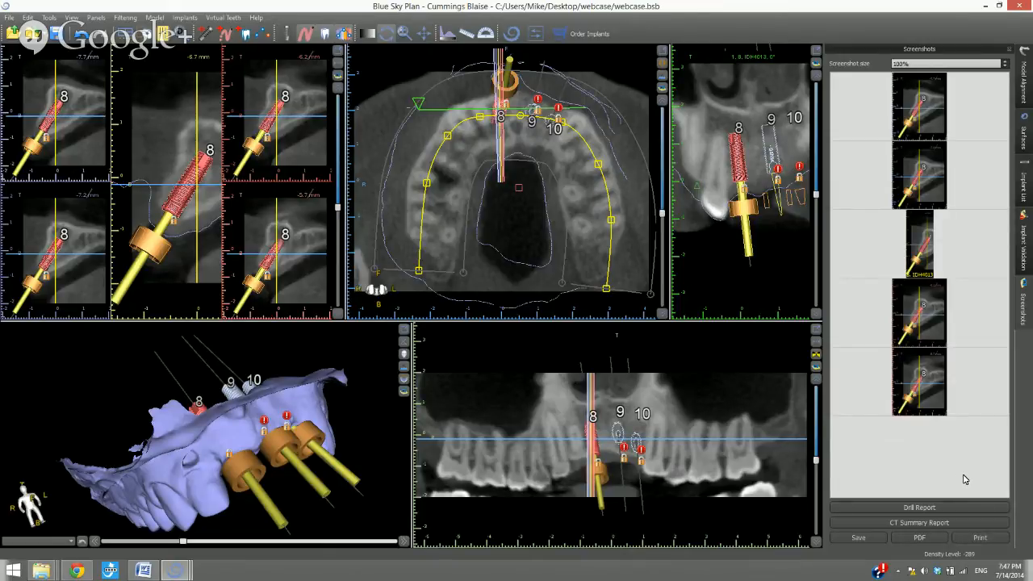
{"action": "left_click", "coordinate": [937, 398]}
{"action": "left_click_drag", "start_coordinate": [930, 271], "coordinate": [925, 187]}
- Remove the second captured cross-section image and clear all remaining screenshots
{"action": "right_click", "coordinate": [925, 186]}
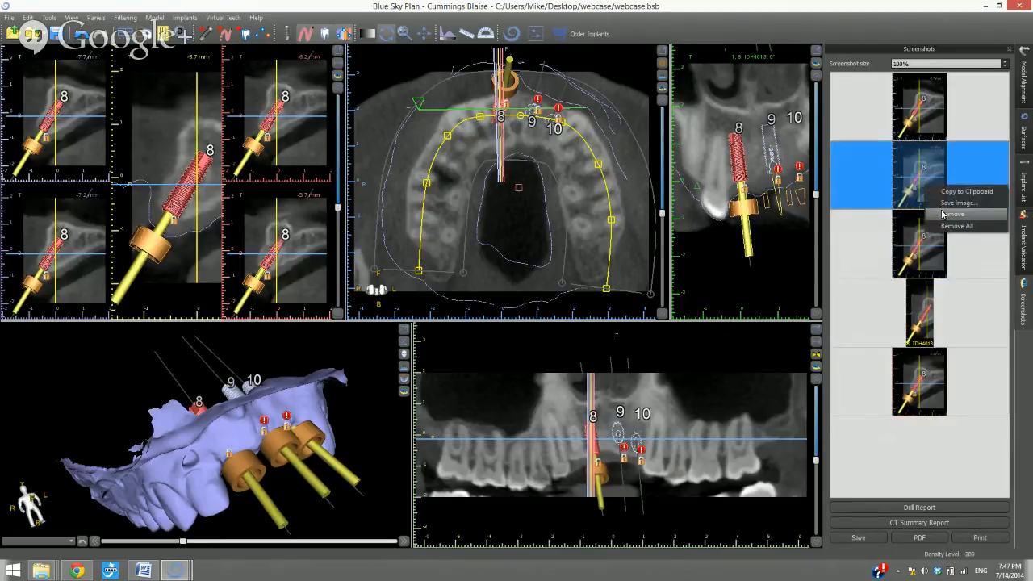
{"action": "left_click", "coordinate": [946, 215]}
{"action": "right_click", "coordinate": [926, 200]}
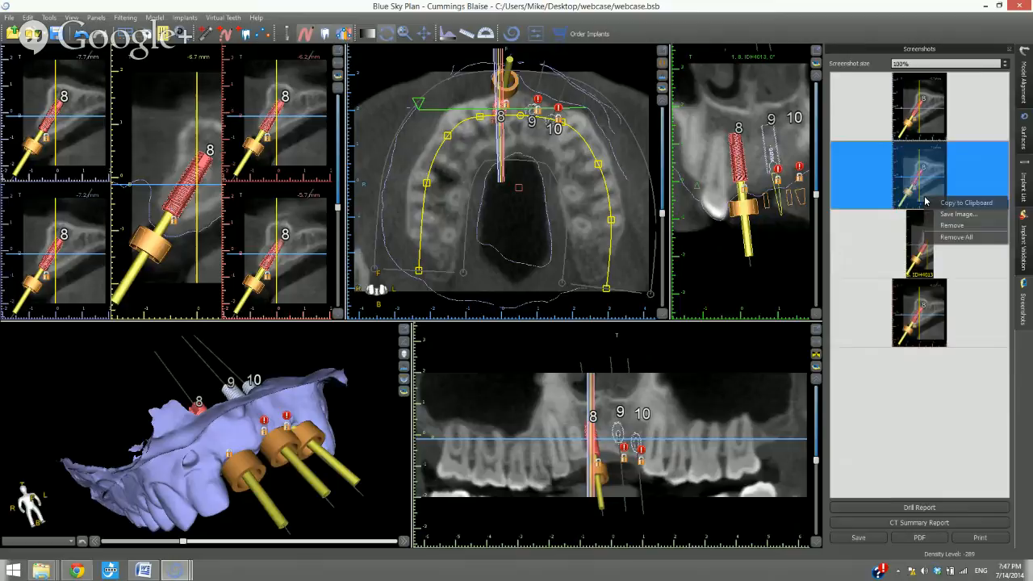
{"action": "left_click", "coordinate": [967, 237]}
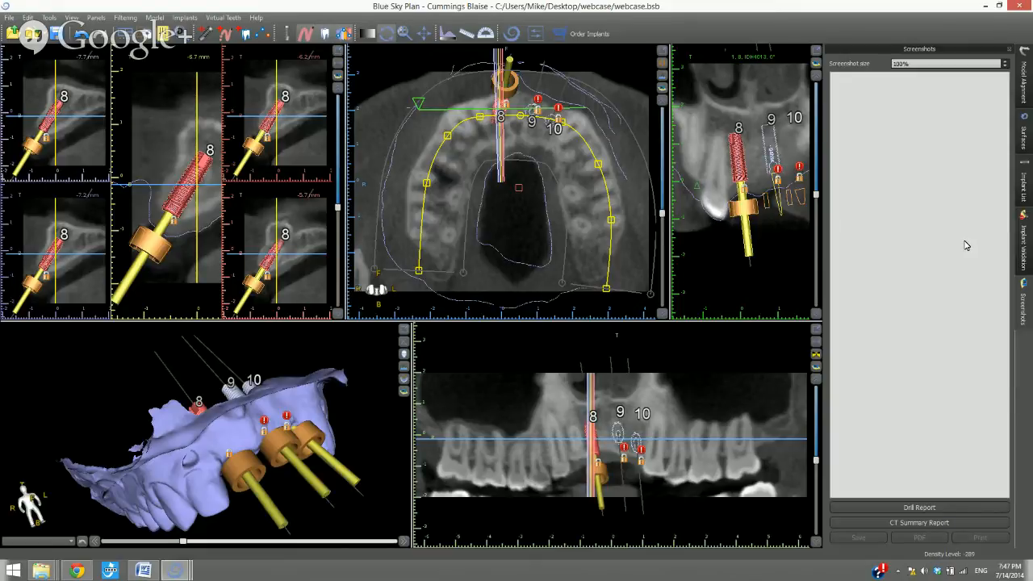
- Generate the drill report images and open the export settings for them
{"action": "left_click", "coordinate": [942, 507]}
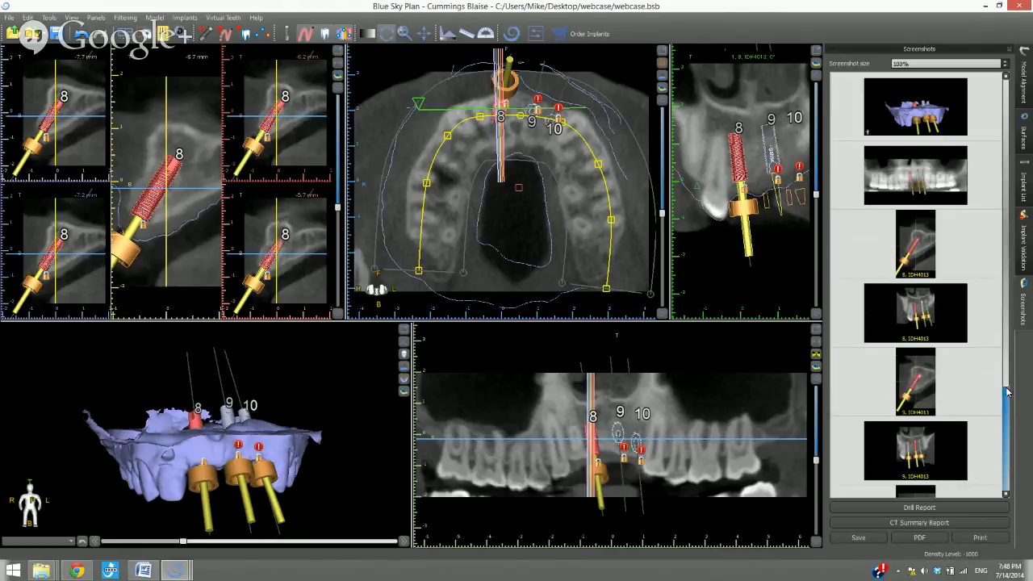
{"action": "left_click_drag", "start_coordinate": [1006, 389], "coordinate": [1007, 279]}
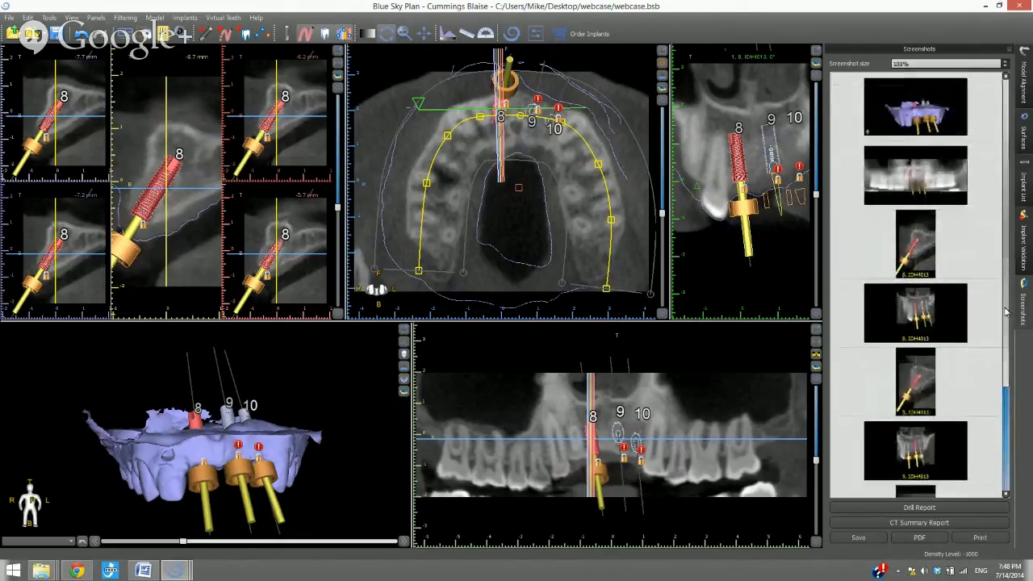
{"action": "left_click", "coordinate": [921, 539]}
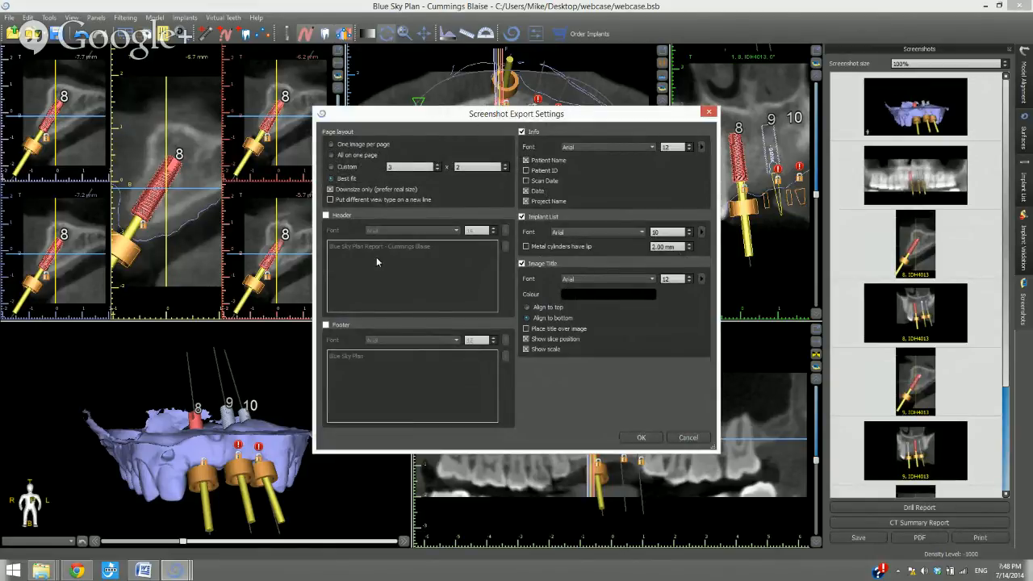
- Enable the report header and add the scanner manufacturer twice and the current date and time to its text
{"action": "left_click", "coordinate": [326, 215]}
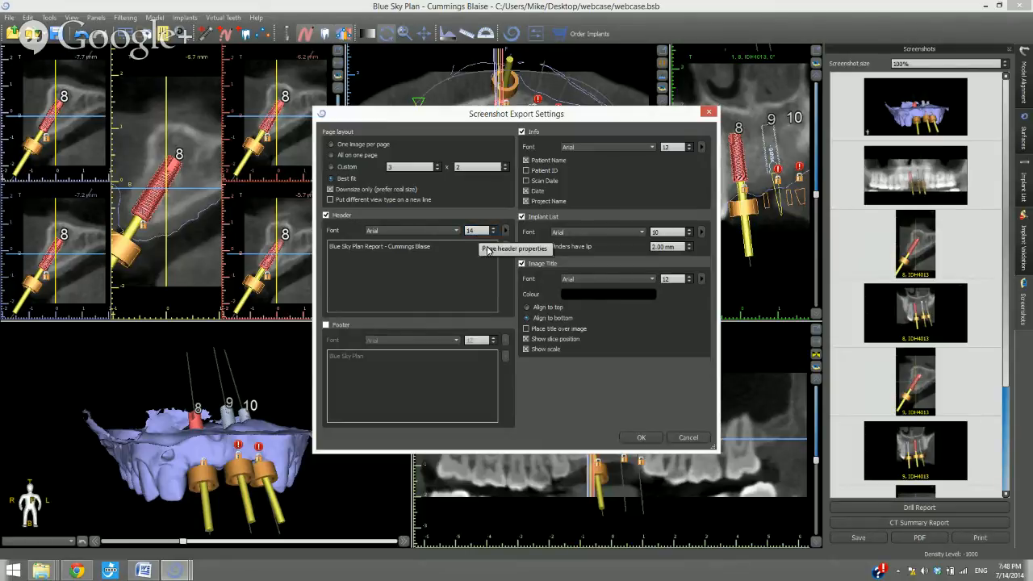
{"action": "left_click", "coordinate": [506, 248]}
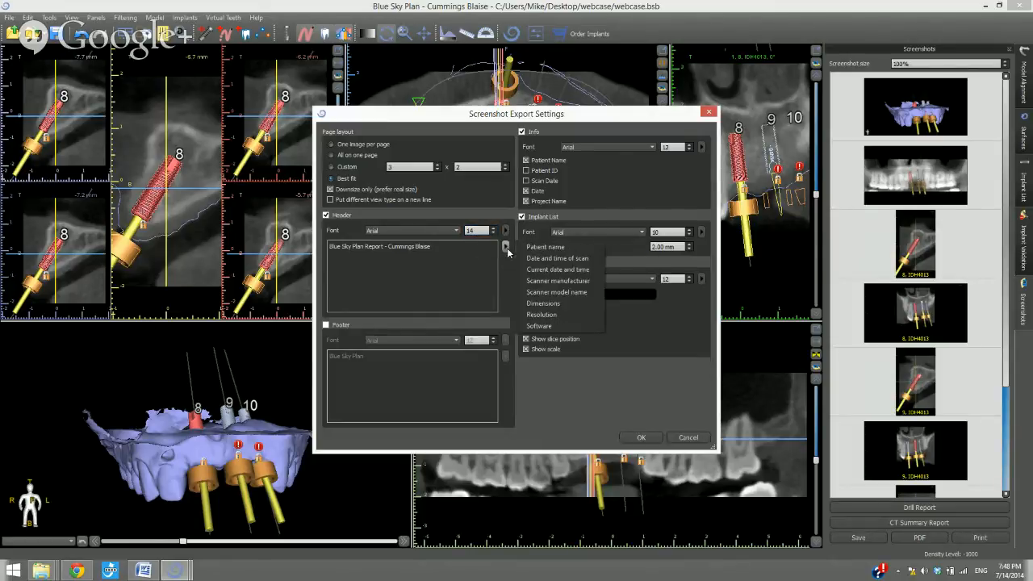
{"action": "left_click", "coordinate": [541, 280]}
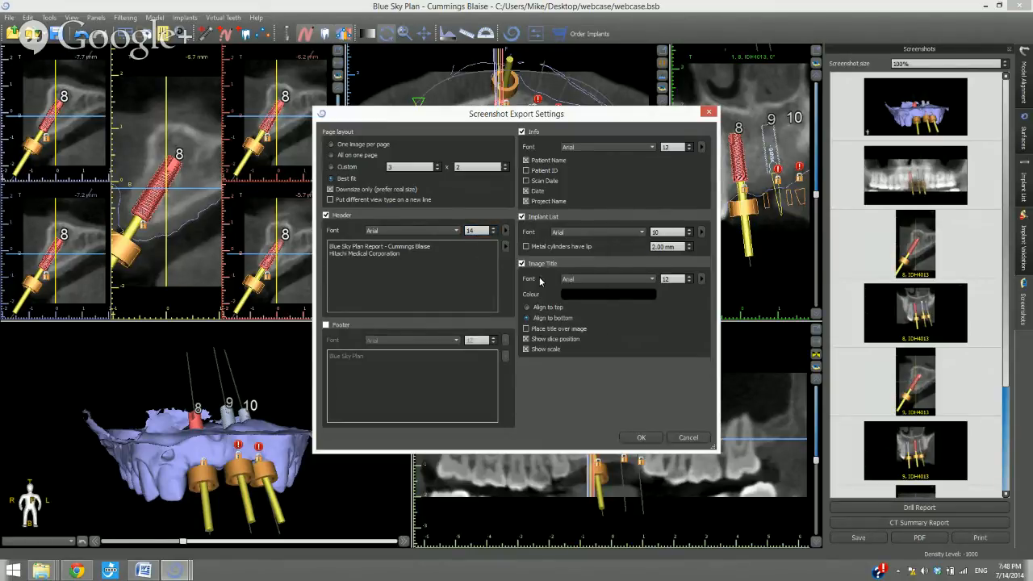
{"action": "left_click", "coordinate": [506, 248]}
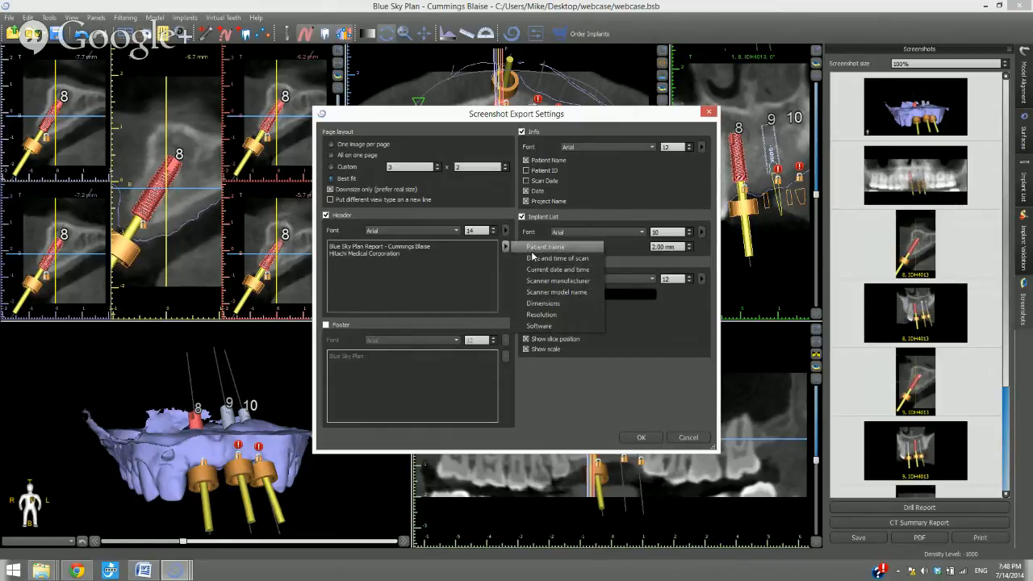
{"action": "left_click", "coordinate": [536, 280]}
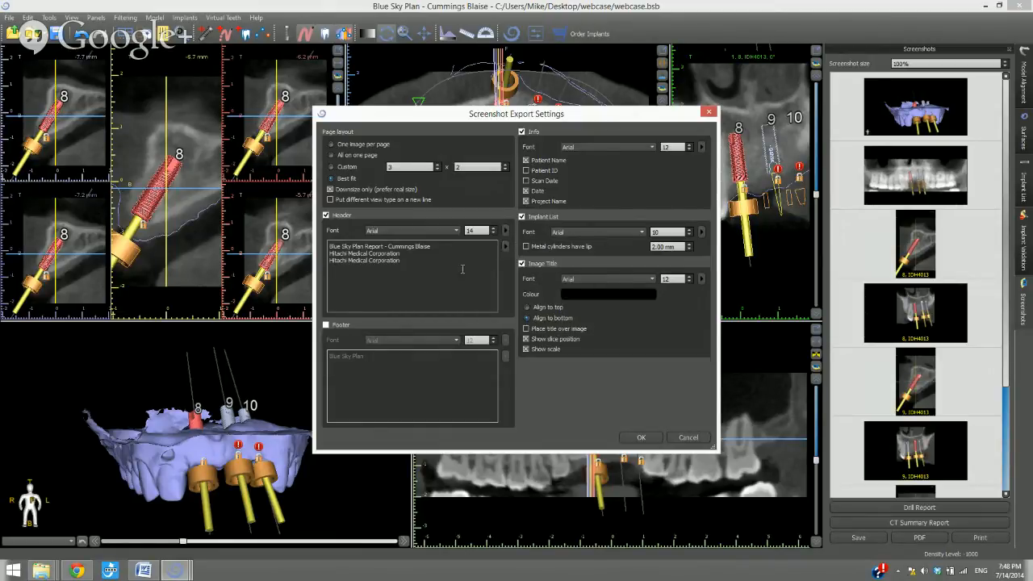
{"action": "left_click", "coordinate": [506, 247]}
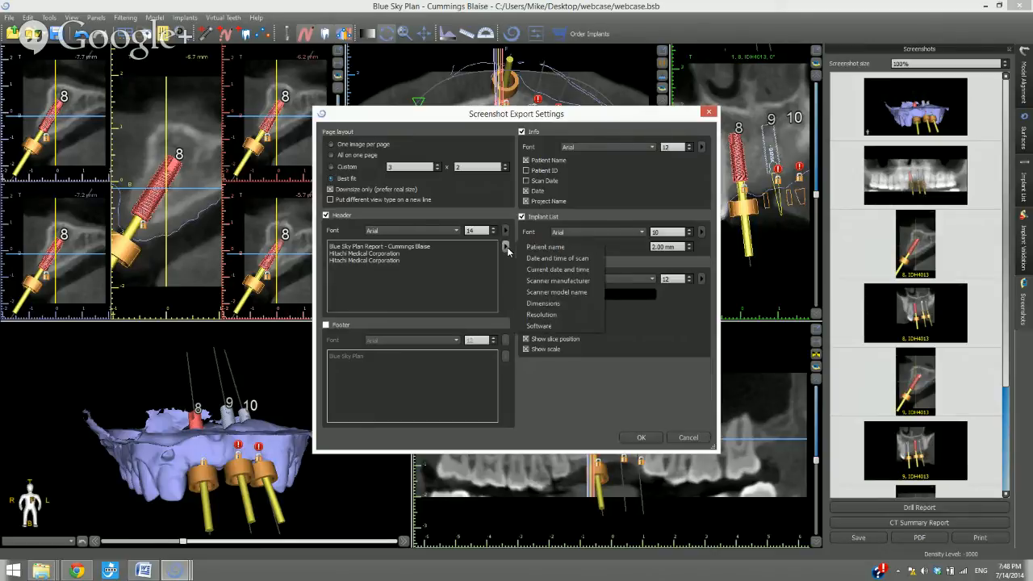
{"action": "left_click", "coordinate": [555, 270]}
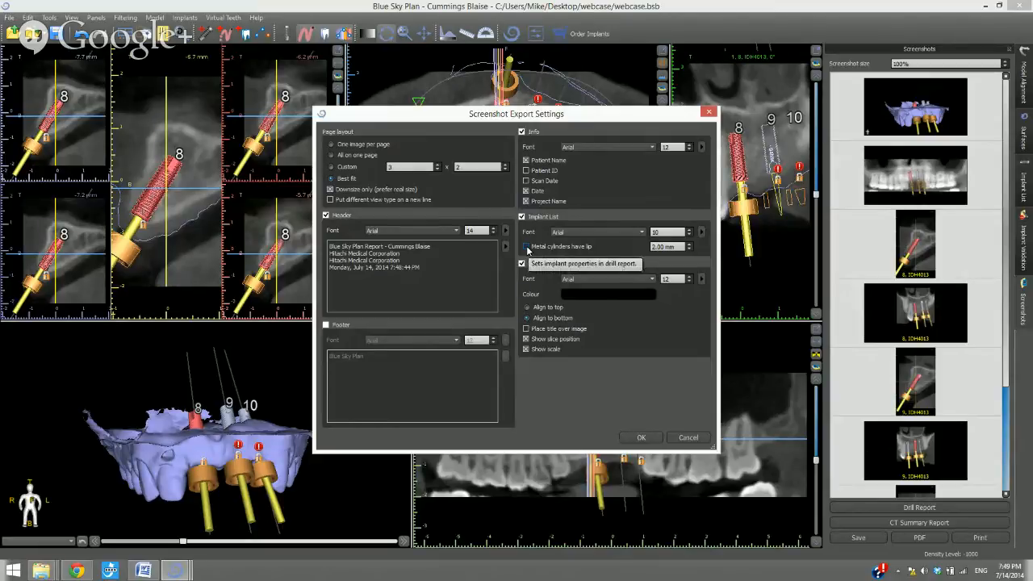
- Set the metal cylinder lip value to 3.00 mm and produce the print preview of the report
{"action": "left_click", "coordinate": [689, 250]}
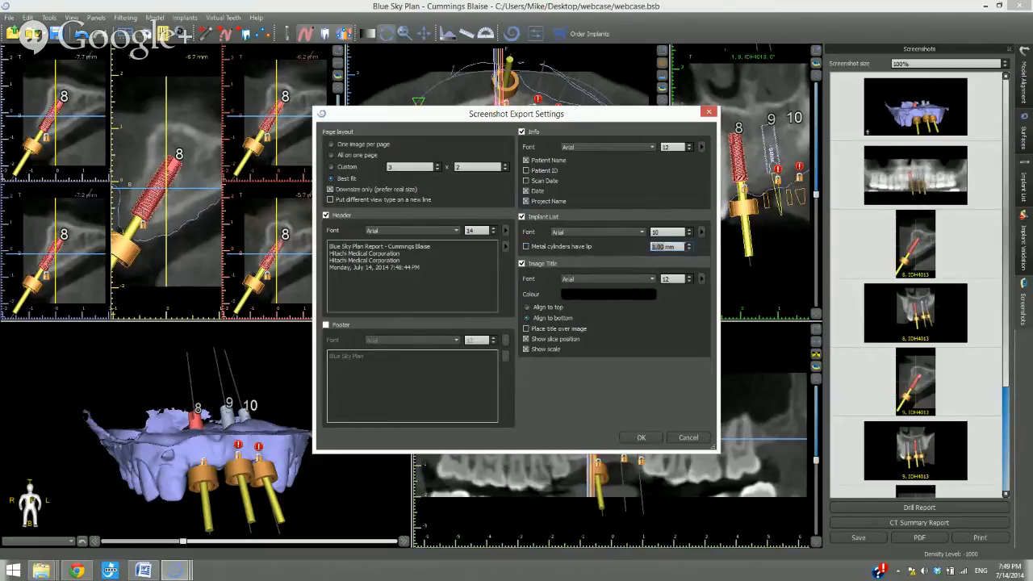
{"action": "left_click", "coordinate": [664, 247]}
{"action": "left_click", "coordinate": [640, 437]}
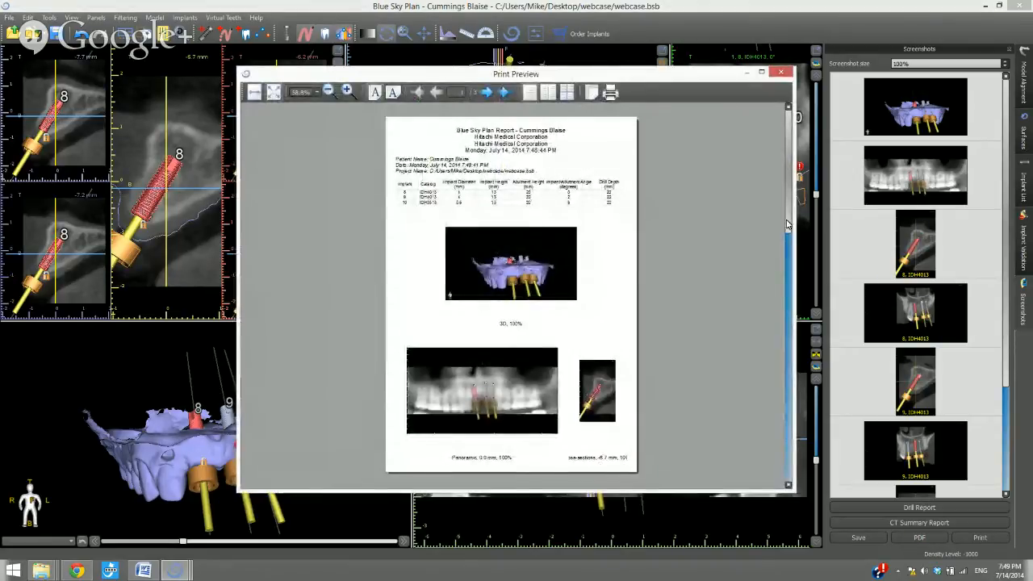
{"action": "left_click_drag", "start_coordinate": [787, 224], "coordinate": [781, 201]}
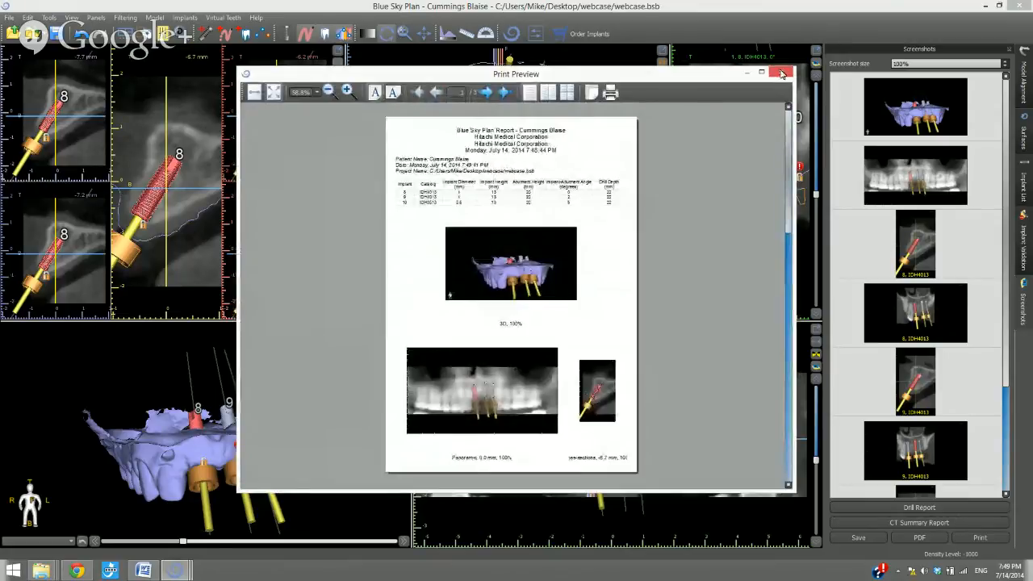
- Close the report print preview and show the list of BSB Direct Cut Parts for the planned implants
{"action": "left_click", "coordinate": [781, 74]}
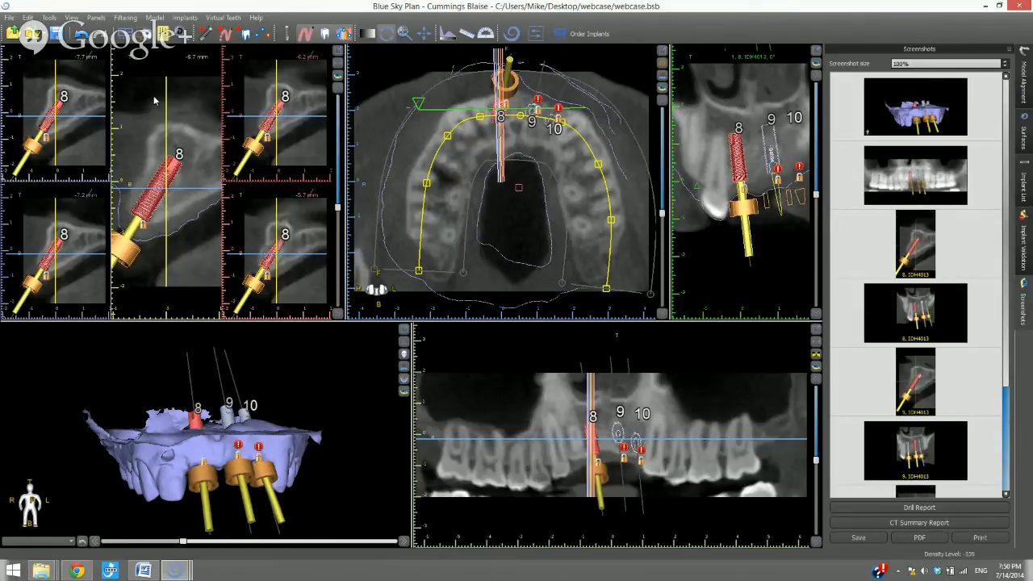
{"action": "left_click", "coordinate": [163, 33]}
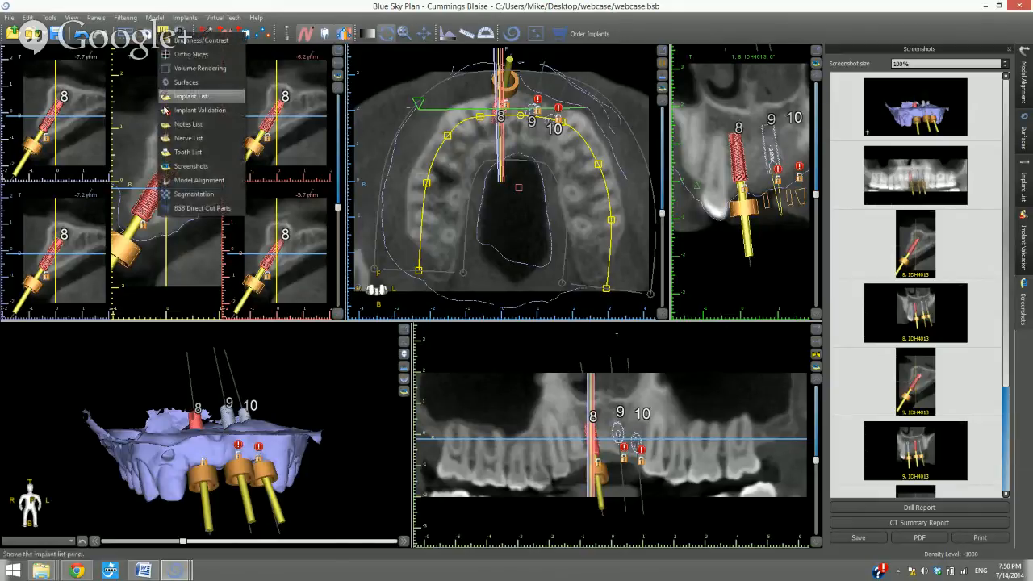
{"action": "left_click", "coordinate": [197, 209]}
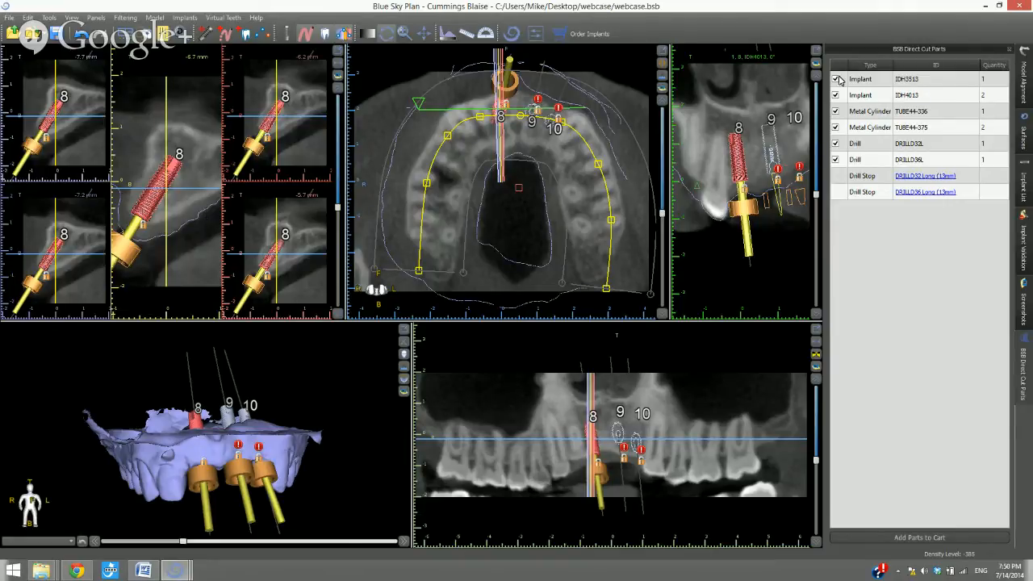
{"action": "right_click", "coordinate": [837, 162]}
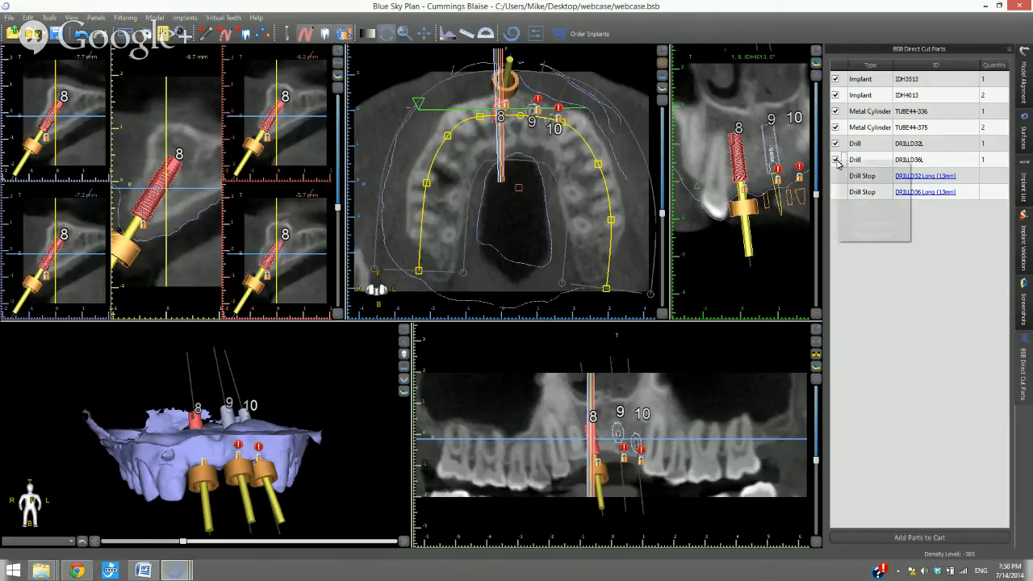
{"action": "left_click", "coordinate": [878, 295]}
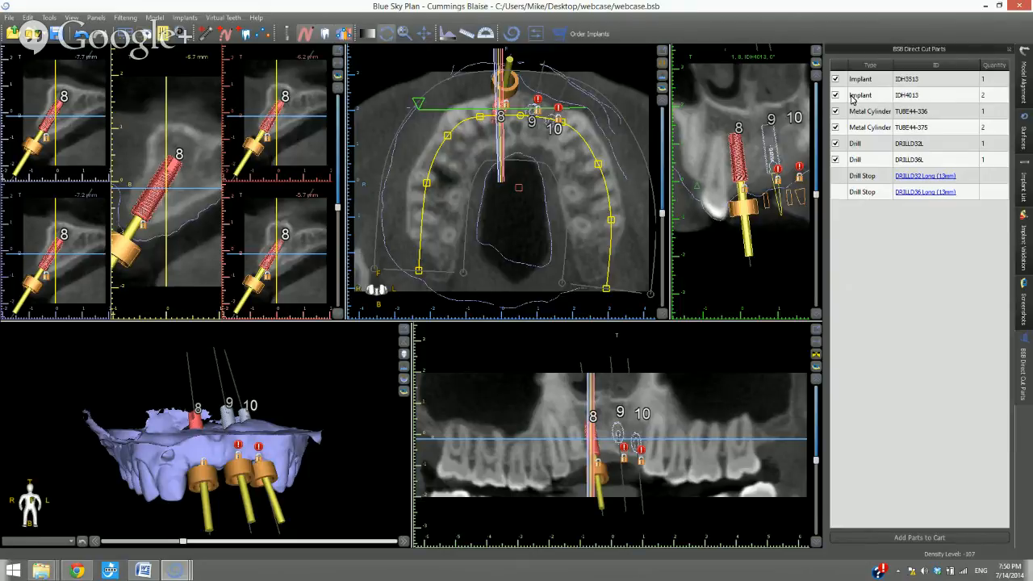
- Exclude the drills DRILLD32L and DRILLD36L from the parts list and include both again
{"action": "left_click", "coordinate": [835, 160]}
{"action": "left_click", "coordinate": [836, 143]}
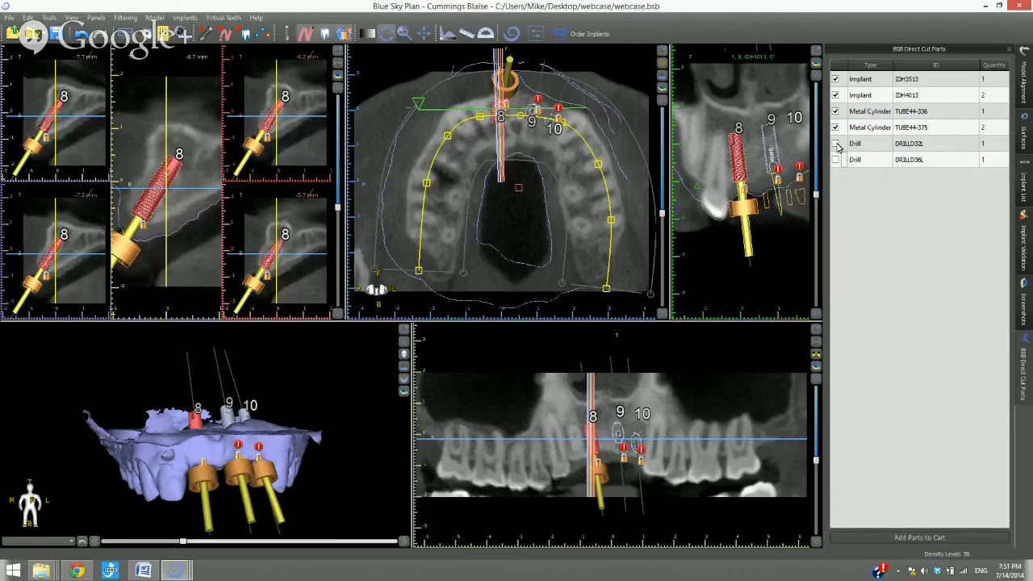
{"action": "left_click", "coordinate": [836, 161]}
{"action": "left_click", "coordinate": [836, 144]}
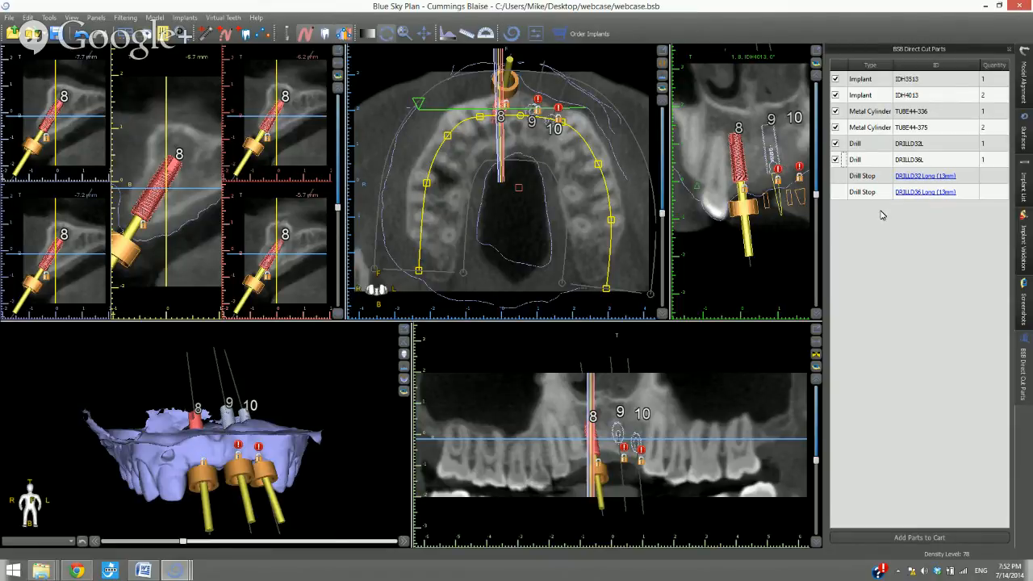
- Return to the captured screenshots, start the Quick Support remote session window and close it again
{"action": "left_click", "coordinate": [1031, 304]}
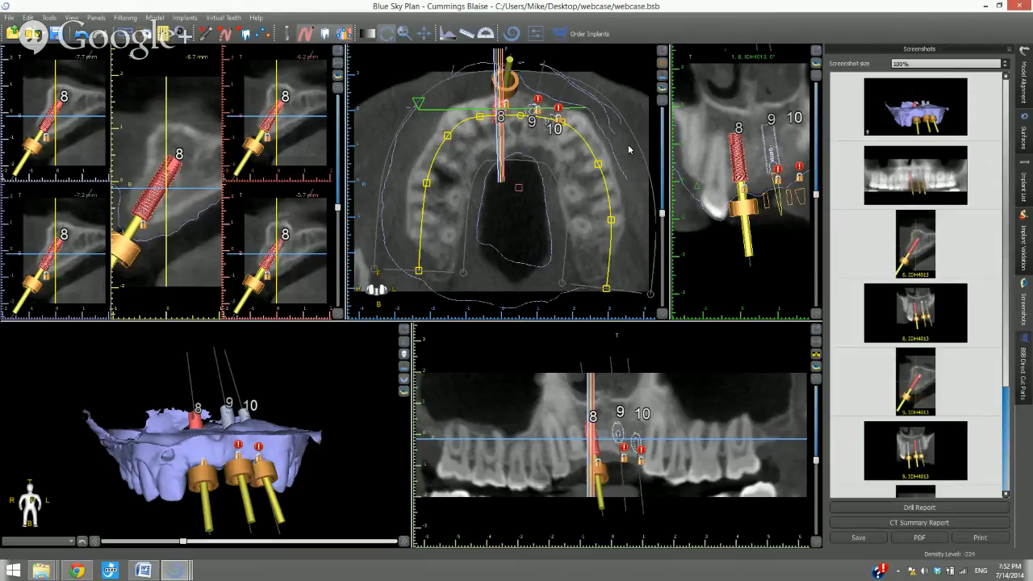
{"action": "left_click", "coordinate": [537, 35]}
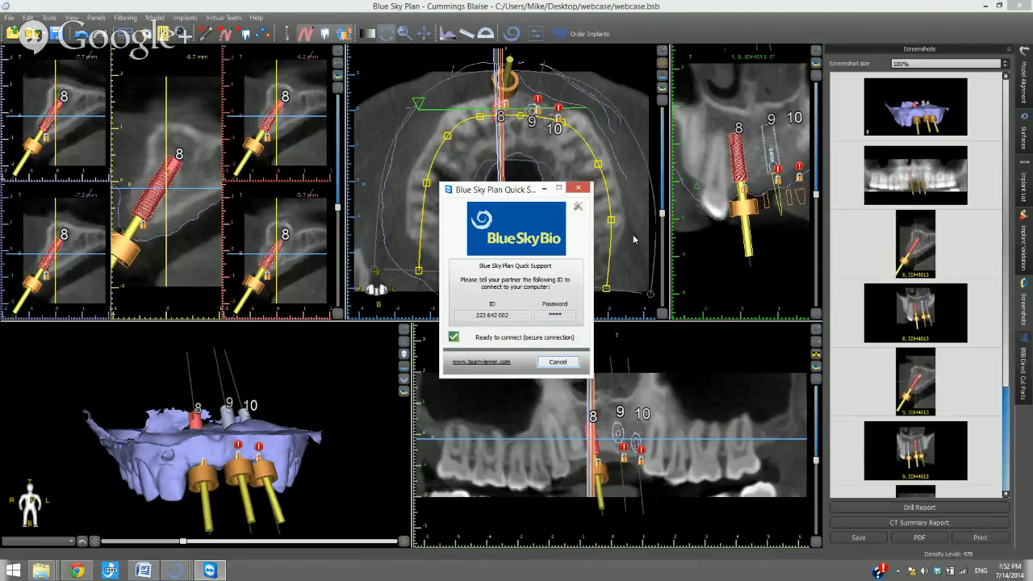
{"action": "left_click", "coordinate": [580, 189]}
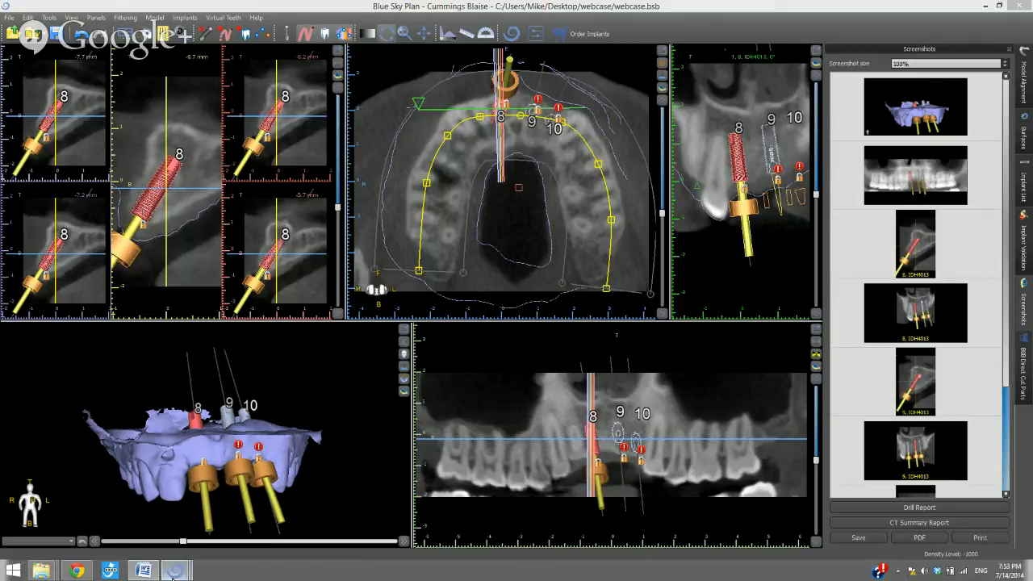
- Switch to the open lower jaw project from Merge/se1 and inspect the jaw's ridge and markers in 3D
{"action": "mouse_move", "coordinate": [172, 575]}
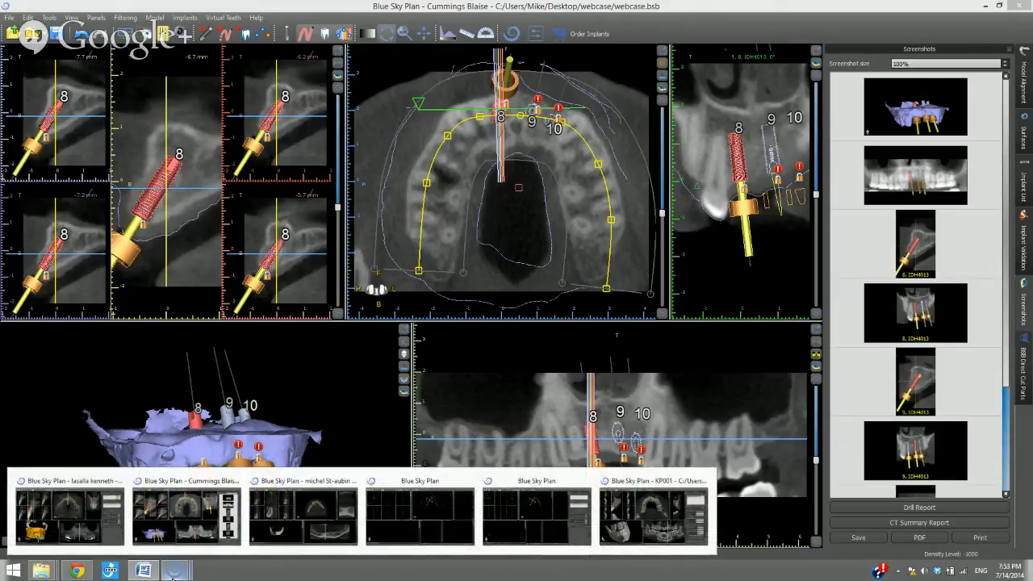
{"action": "left_click", "coordinate": [278, 505]}
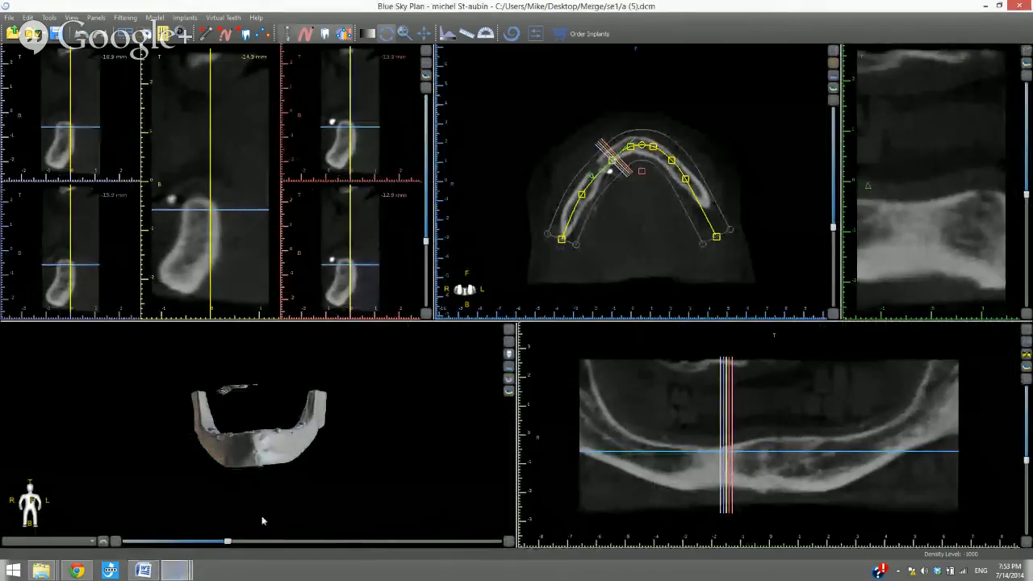
{"action": "left_click_drag", "start_coordinate": [207, 440], "coordinate": [316, 509]}
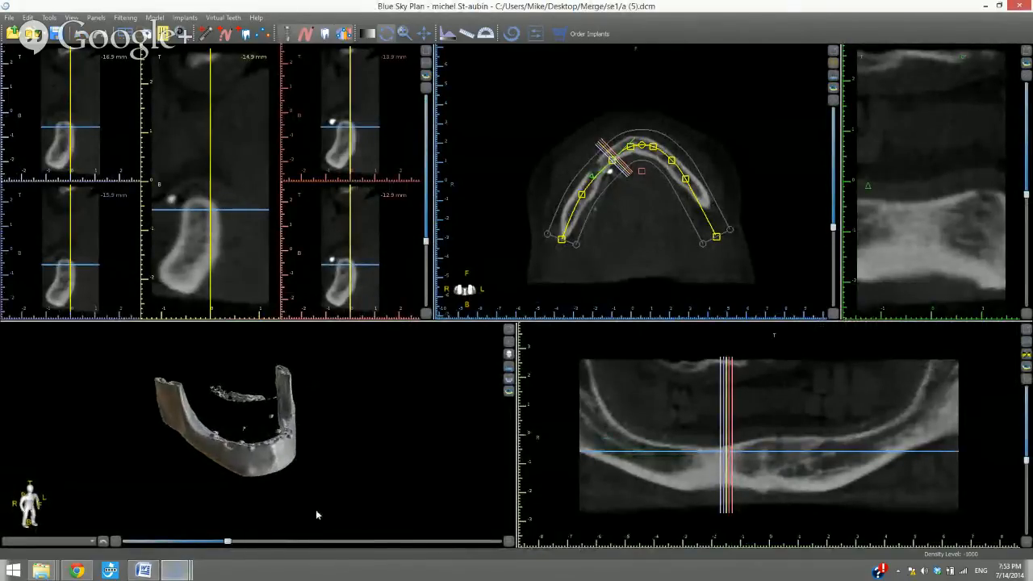
{"action": "left_click_drag", "start_coordinate": [257, 480], "coordinate": [272, 502]}
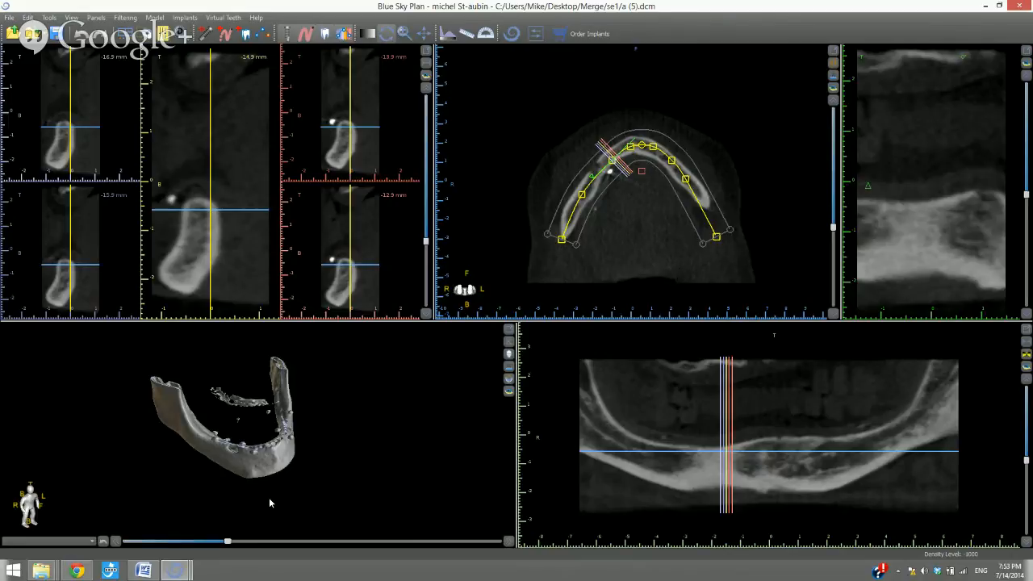
{"action": "mouse_move", "coordinate": [249, 477]}
{"action": "left_mouse_down"}
{"action": "mouse_move", "coordinate": [262, 496]}
{"action": "mouse_move", "coordinate": [253, 484]}
{"action": "mouse_move", "coordinate": [253, 497]}
{"action": "left_mouse_up"}
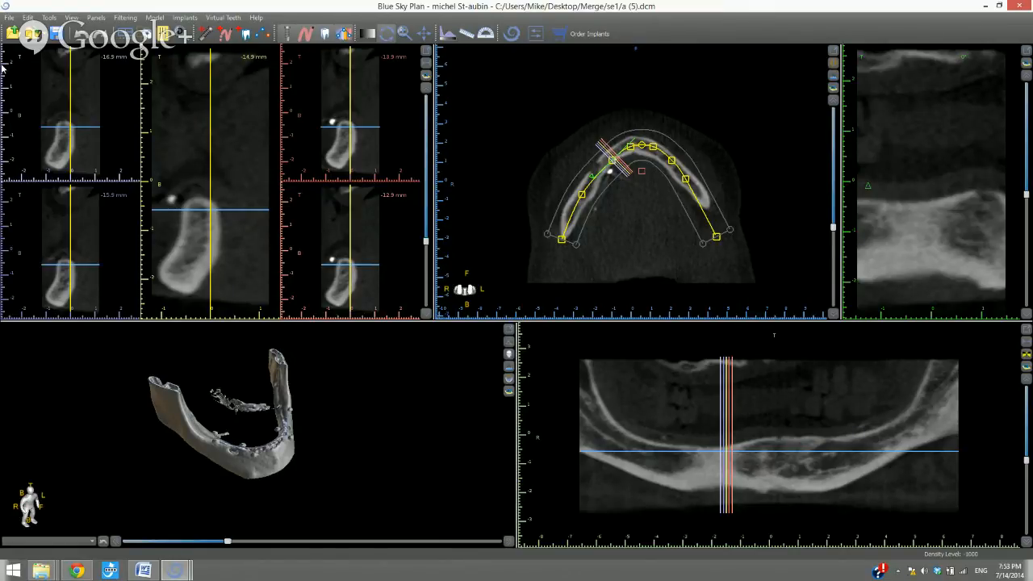
- Import a scan appliance from the se2 folder in Desktop/Merge, using the found 400 x 400 x 154 voxel CT series
{"action": "left_click", "coordinate": [9, 17]}
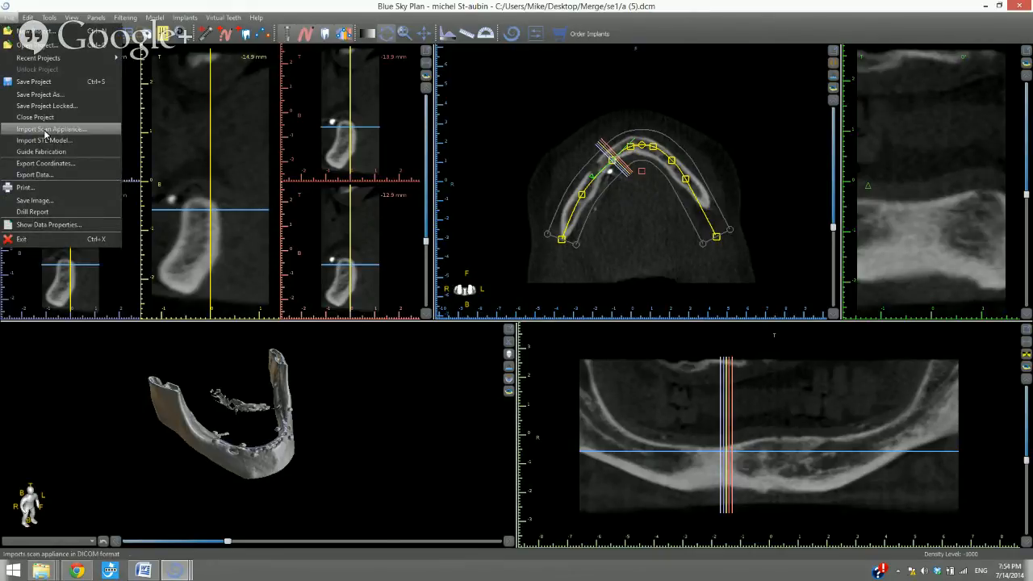
{"action": "left_click", "coordinate": [49, 129]}
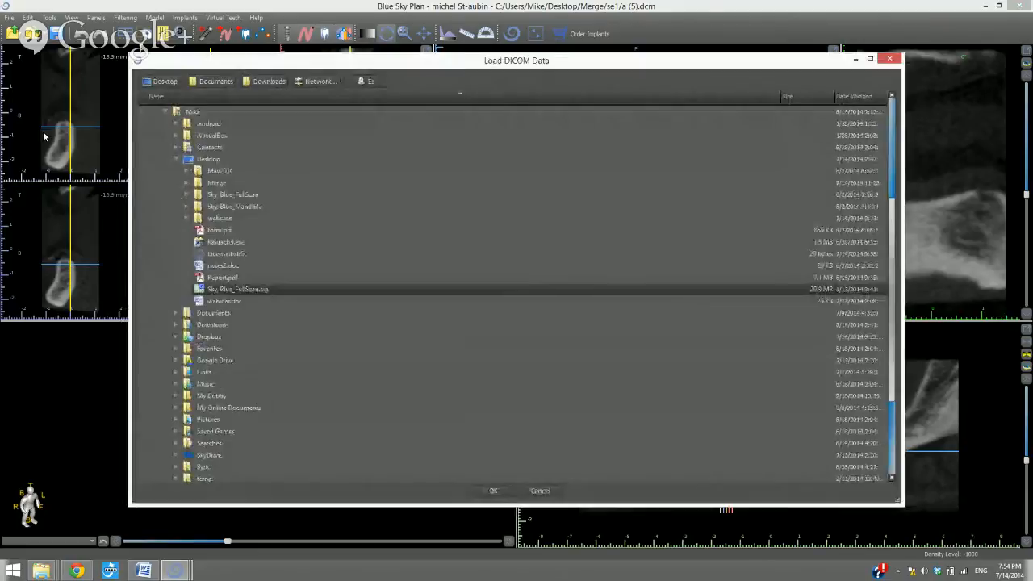
{"action": "left_click", "coordinate": [188, 183]}
{"action": "left_click", "coordinate": [198, 207]}
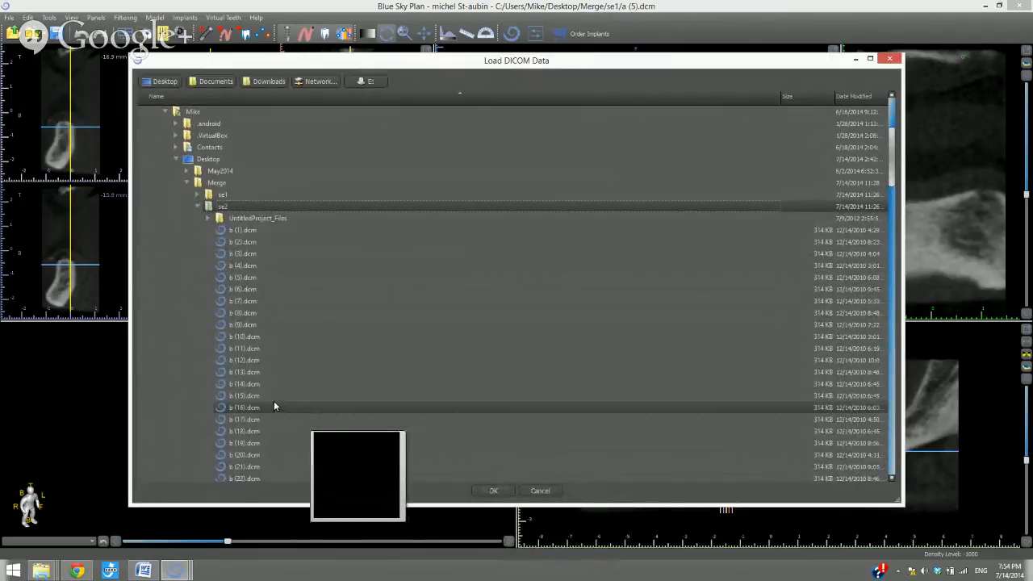
{"action": "left_click", "coordinate": [487, 492]}
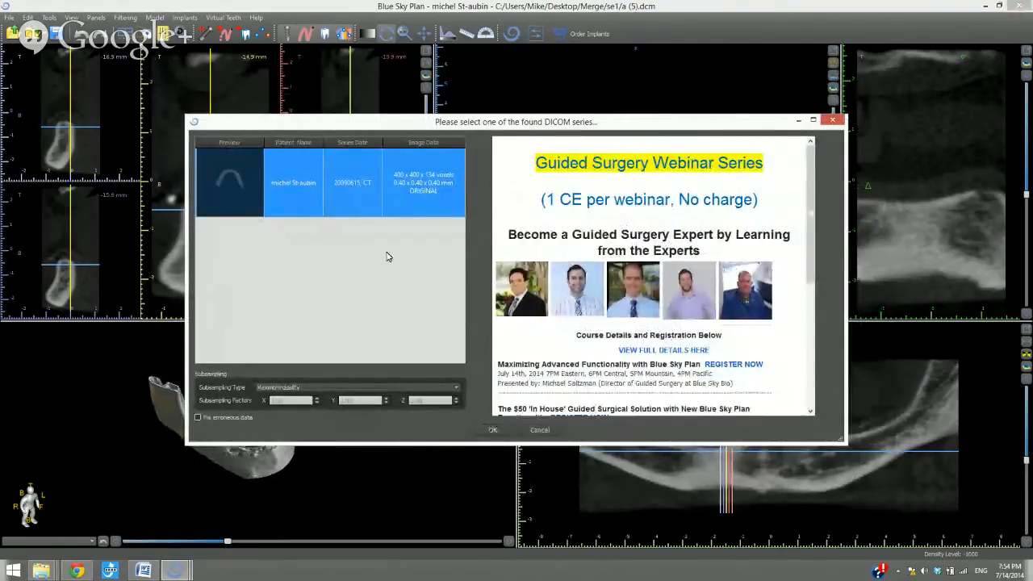
{"action": "left_click", "coordinate": [494, 430]}
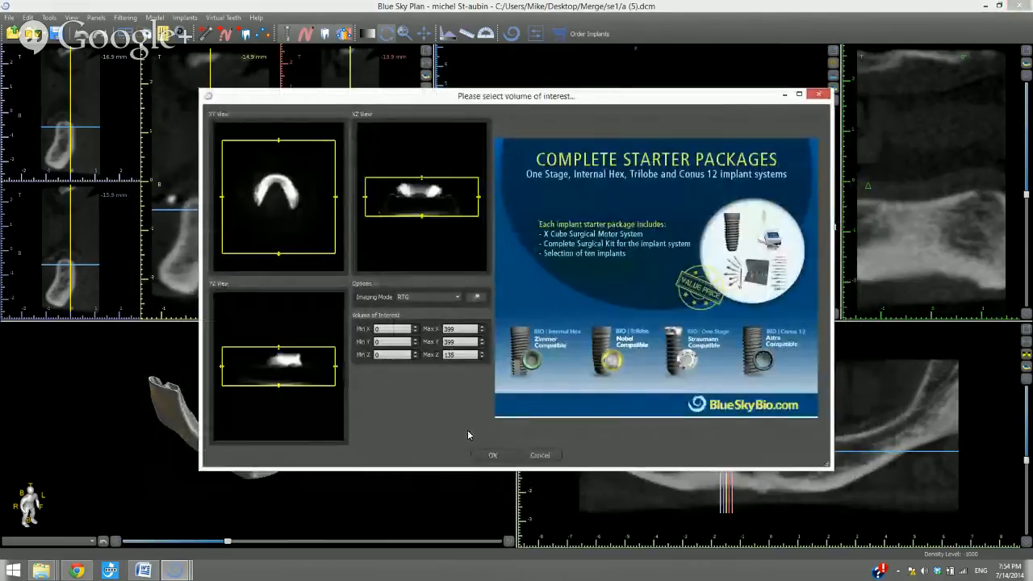
- Crop the appliance's volume of interest to X 100–283, Y 111–251 and Z 56–135, and load it
{"action": "left_click_drag", "start_coordinate": [222, 366], "coordinate": [265, 379]}
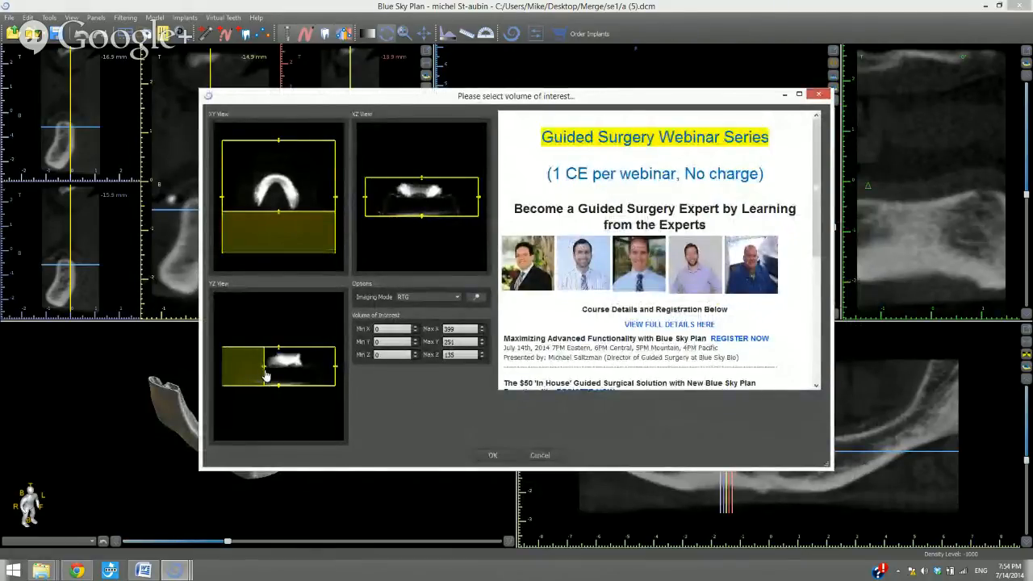
{"action": "mouse_move", "coordinate": [279, 382]}
{"action": "left_mouse_down"}
{"action": "mouse_move", "coordinate": [316, 371]}
{"action": "mouse_move", "coordinate": [304, 372]}
{"action": "left_mouse_up"}
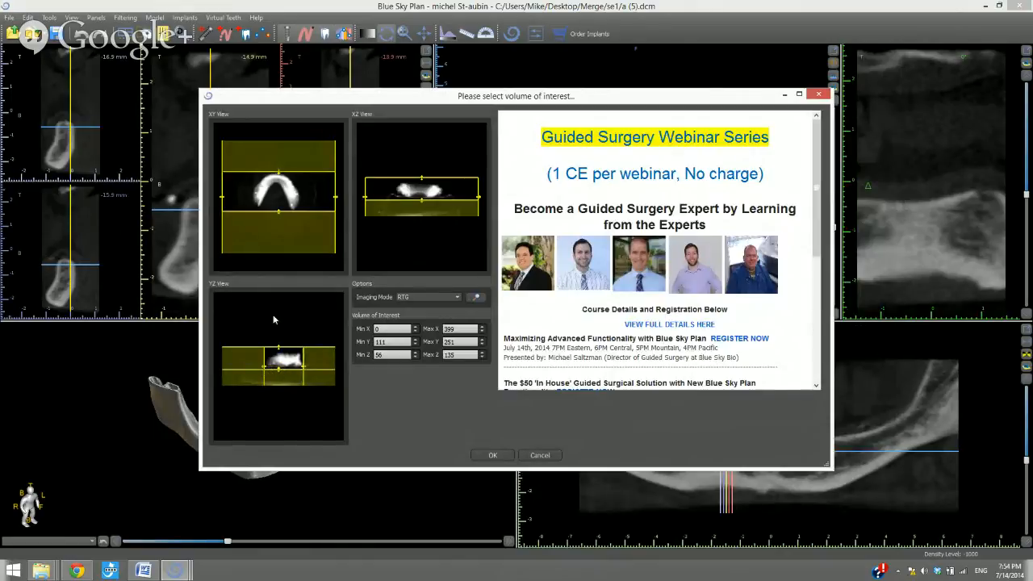
{"action": "left_click_drag", "start_coordinate": [336, 200], "coordinate": [302, 206]}
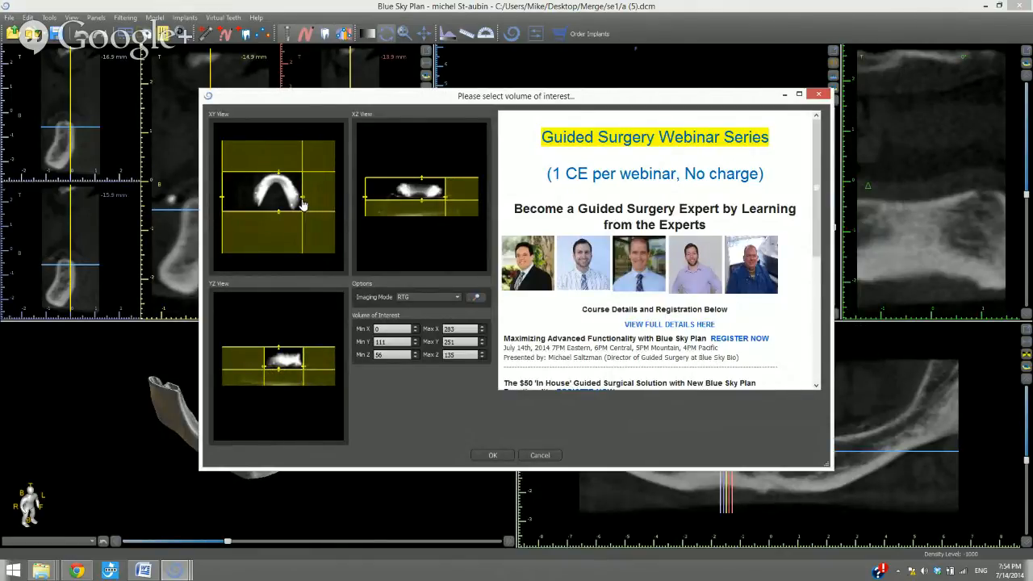
{"action": "left_click_drag", "start_coordinate": [222, 201], "coordinate": [252, 208]}
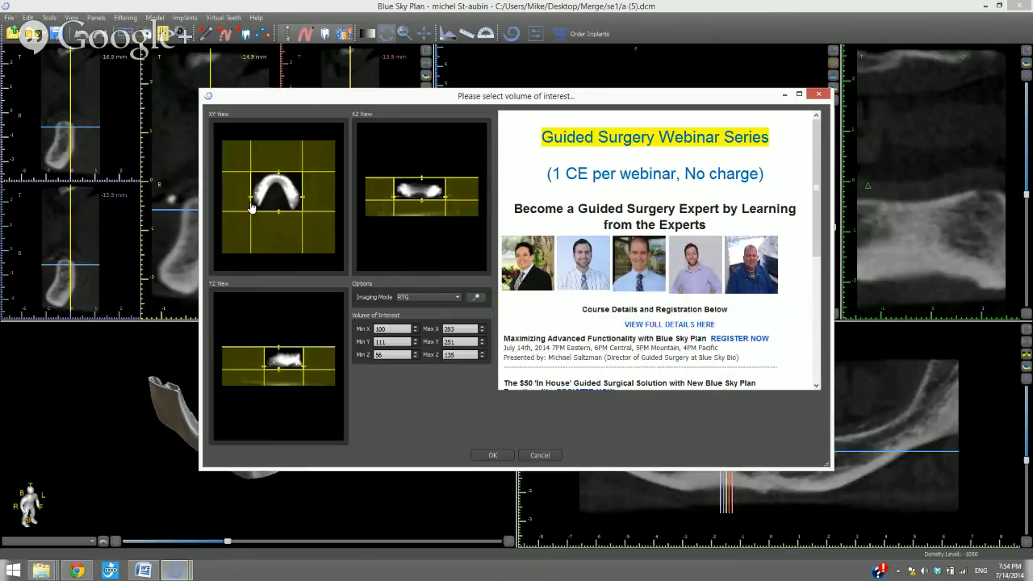
{"action": "left_click", "coordinate": [493, 457]}
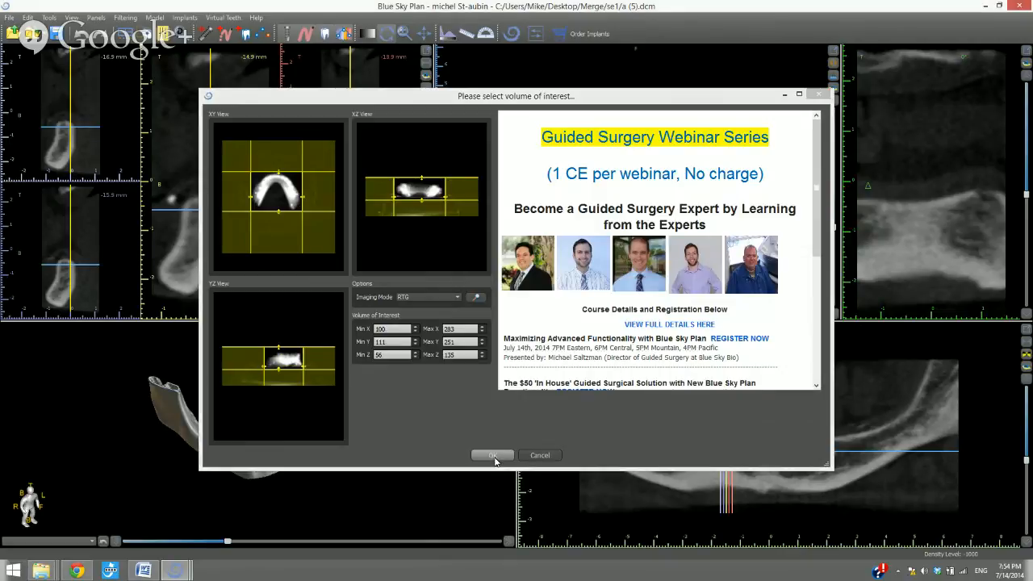
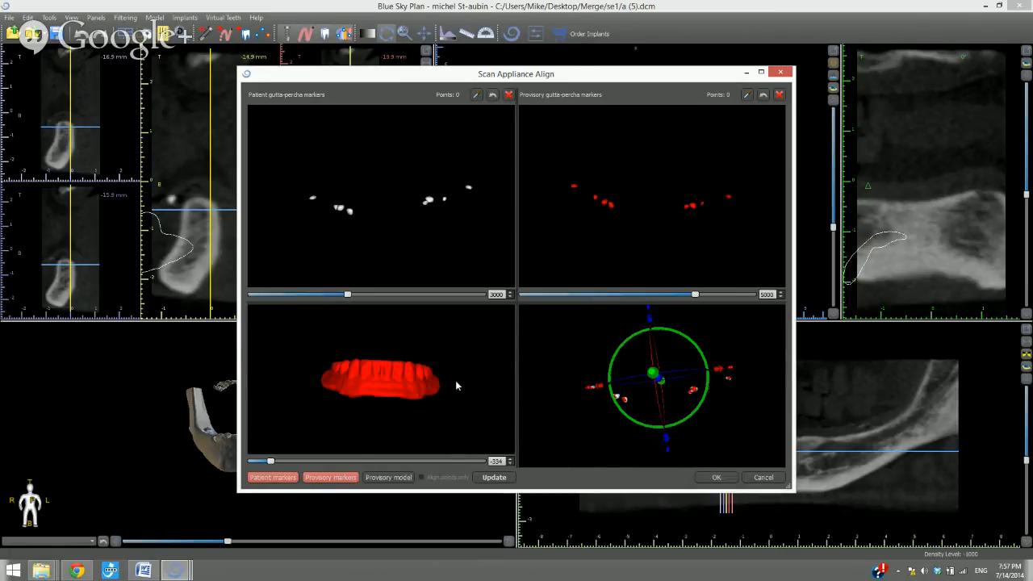
- Toggle the patient and provisory markers in the combined alignment view to examine how well they overlap
{"action": "right_click_drag", "start_coordinate": [598, 444], "coordinate": [590, 399]}
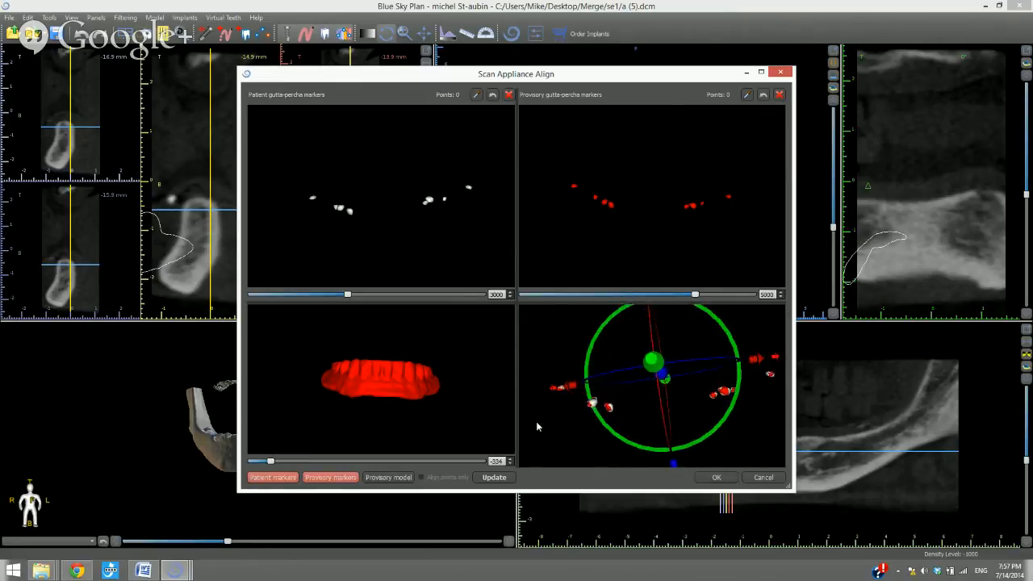
{"action": "left_click", "coordinate": [278, 480]}
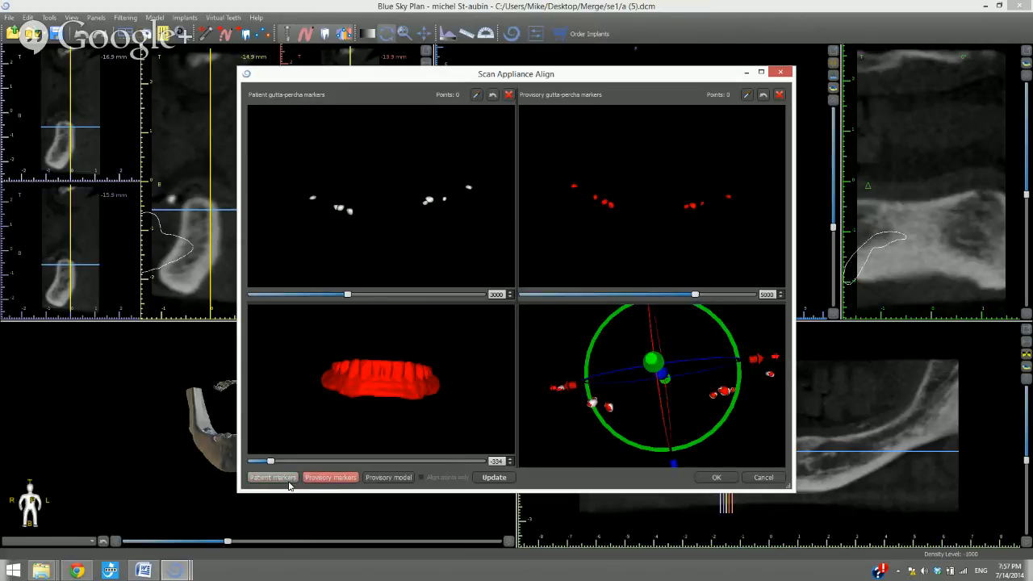
{"action": "left_click", "coordinate": [333, 478]}
{"action": "left_click", "coordinate": [337, 478]}
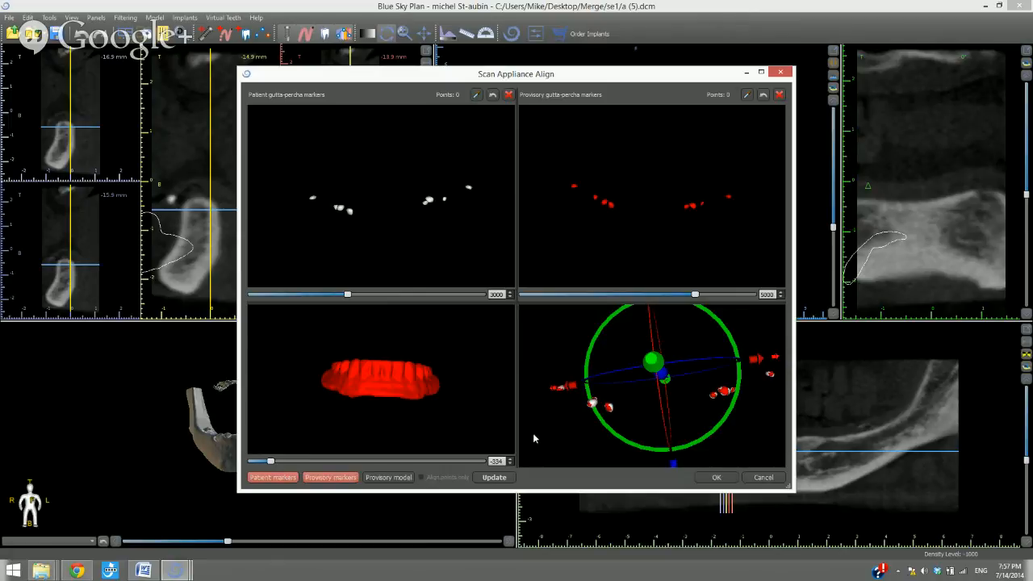
{"action": "left_click", "coordinate": [322, 478]}
{"action": "left_click", "coordinate": [322, 479]}
{"action": "left_click", "coordinate": [267, 479]}
{"action": "left_click", "coordinate": [325, 479]}
{"action": "right_click_drag", "start_coordinate": [559, 441], "coordinate": [577, 450]}
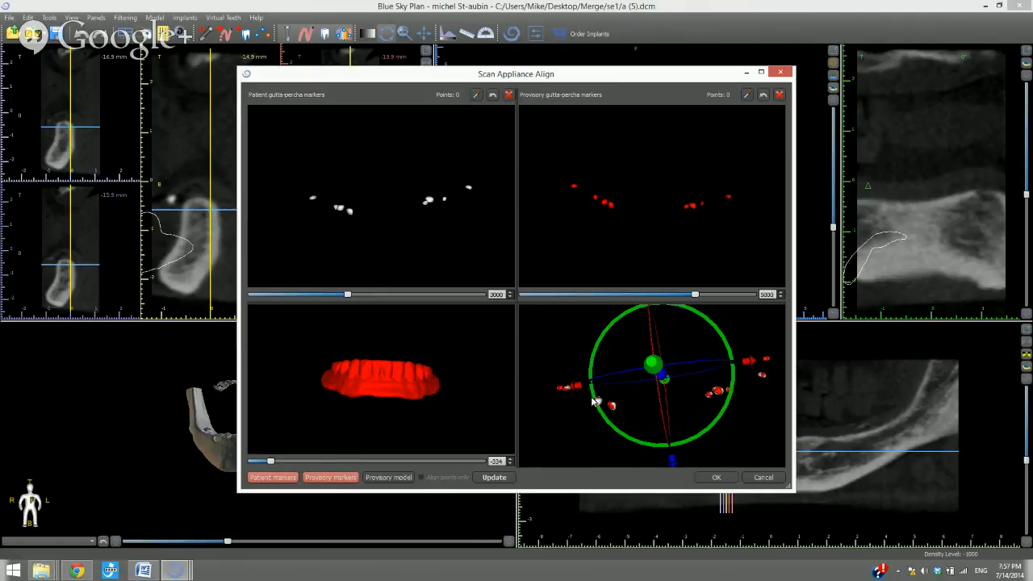
- Tilt both marker views so the markers separate, and place an alignment point on each of the eight patient gutta-percha markers
{"action": "left_click_drag", "start_coordinate": [373, 251], "coordinate": [377, 260]}
{"action": "left_click_drag", "start_coordinate": [376, 265], "coordinate": [374, 287]}
{"action": "left_click_drag", "start_coordinate": [589, 242], "coordinate": [636, 269]}
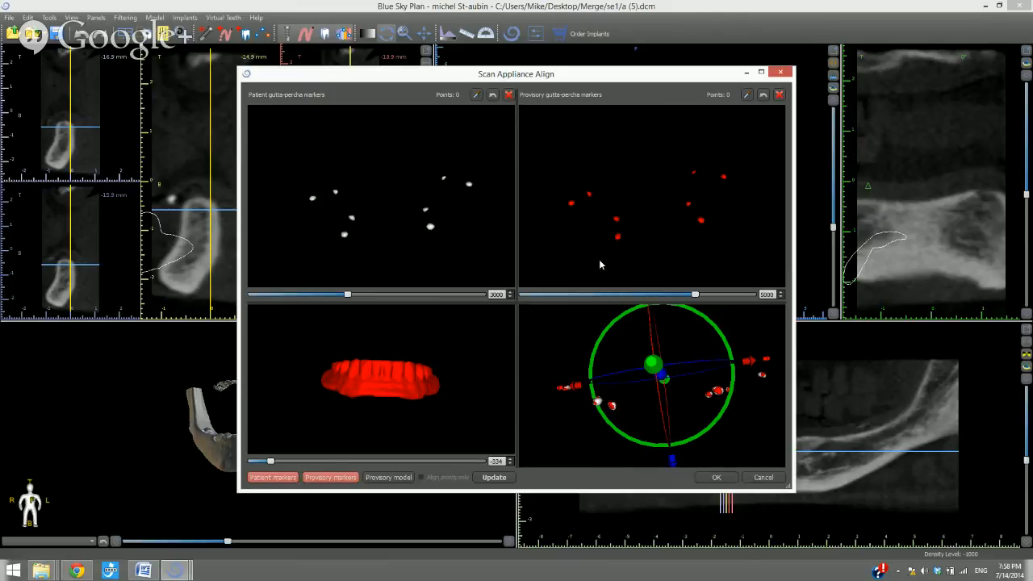
{"action": "left_click", "coordinate": [476, 95]}
{"action": "left_click", "coordinate": [477, 96]}
{"action": "left_click", "coordinate": [747, 96]}
{"action": "left_click", "coordinate": [468, 184]}
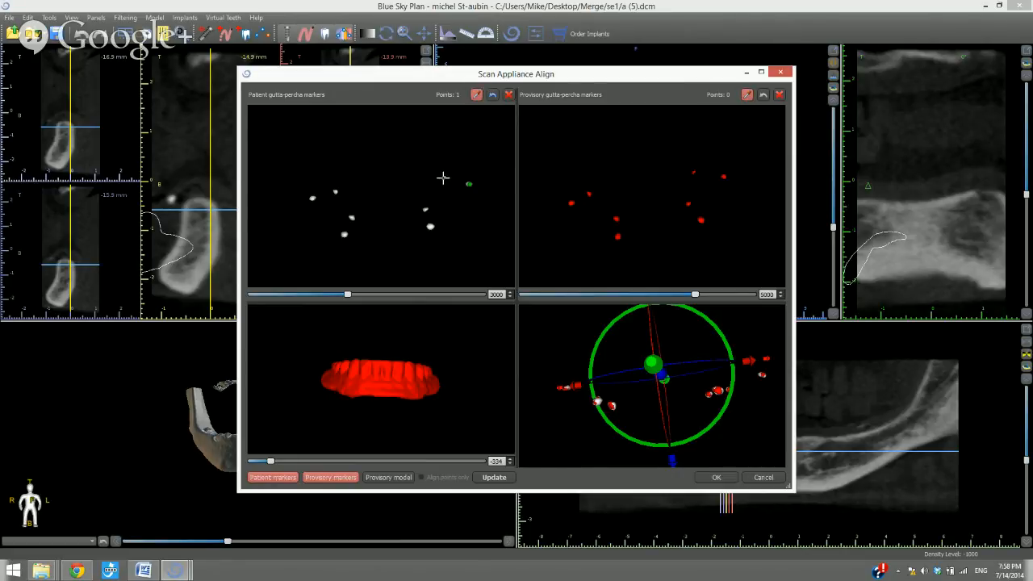
{"action": "left_click", "coordinate": [443, 177]}
{"action": "left_click", "coordinate": [425, 209]}
{"action": "left_click", "coordinate": [430, 227]}
{"action": "left_click", "coordinate": [344, 234]}
{"action": "left_click", "coordinate": [352, 216]}
{"action": "left_click", "coordinate": [313, 197]}
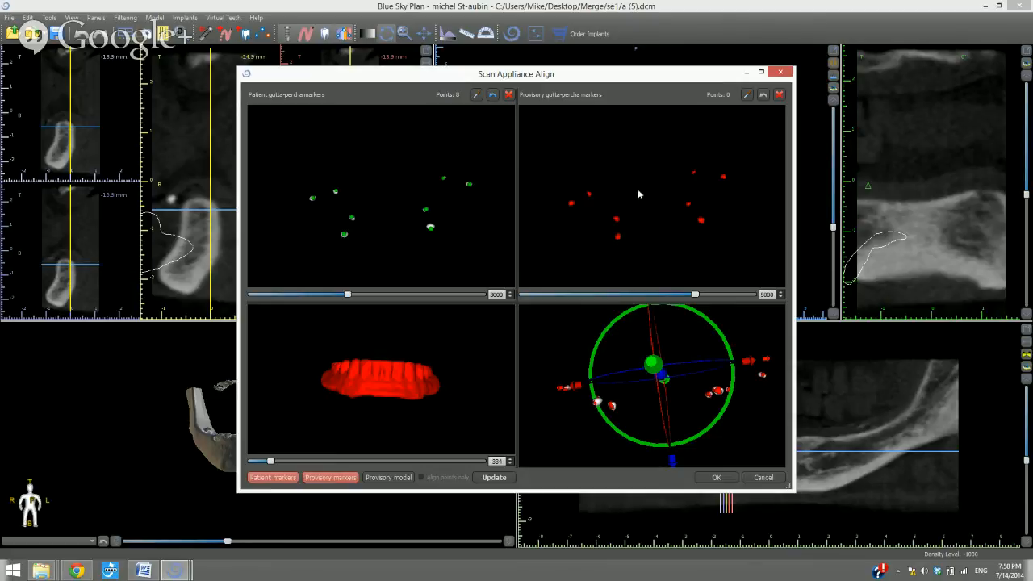
- Place an alignment point on each of the eight provisory gutta-percha markers and accept the scan appliance alignment
{"action": "left_click", "coordinate": [747, 94]}
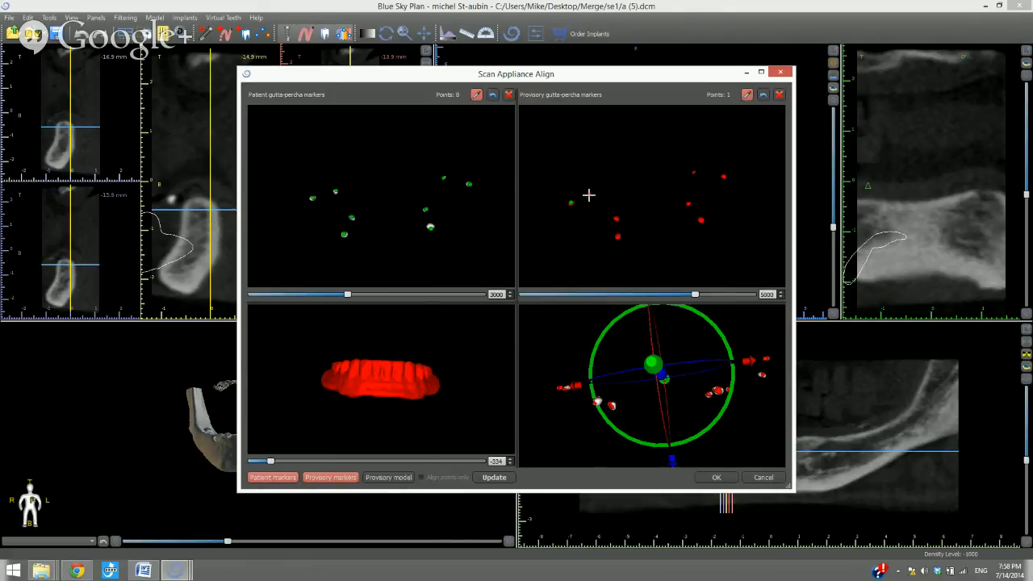
{"action": "left_click", "coordinate": [589, 194]}
{"action": "left_click", "coordinate": [616, 218]}
{"action": "left_click", "coordinate": [617, 236]}
{"action": "scroll", "coordinate": [653, 256], "scroll_direction": "up", "scroll_amount": 2}
{"action": "left_click", "coordinate": [708, 226]}
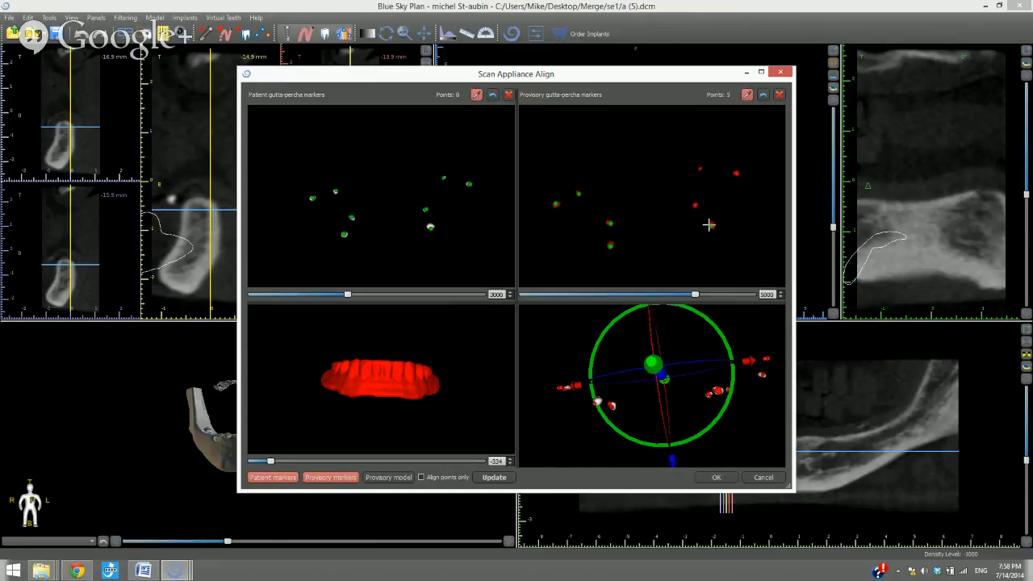
{"action": "left_click", "coordinate": [735, 172]}
{"action": "left_click", "coordinate": [700, 168]}
{"action": "left_click", "coordinate": [700, 169]}
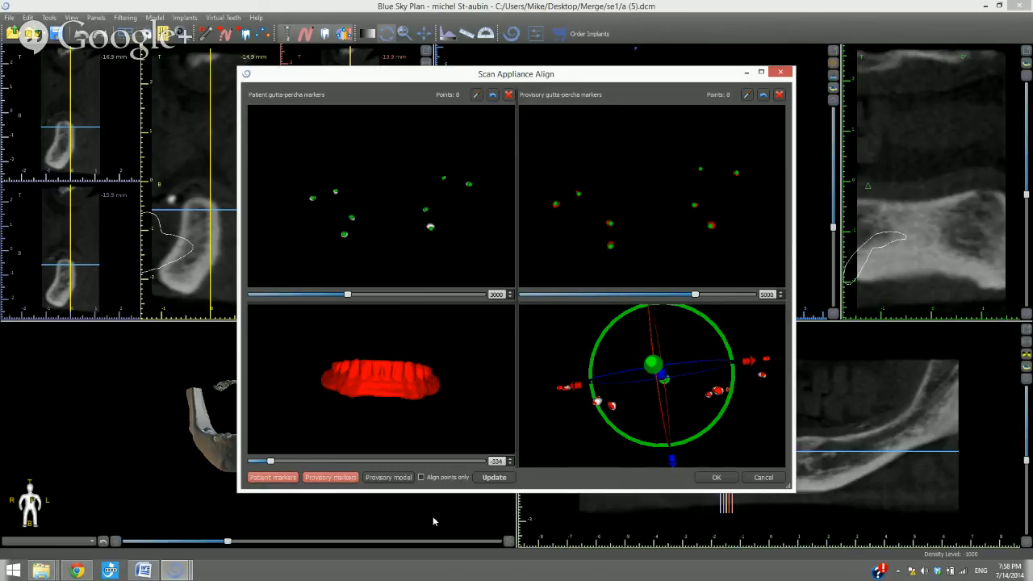
{"action": "left_click", "coordinate": [346, 477]}
{"action": "left_click", "coordinate": [710, 478]}
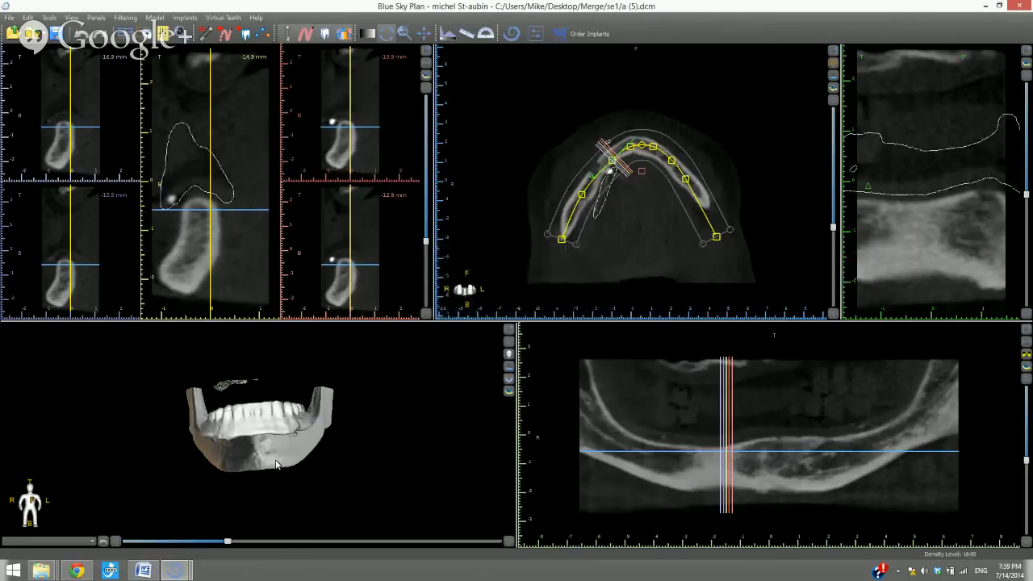
- Isolate the lower jaw in the 3D view to remove the loose surface fragments, and view the seated appliance from the front
{"action": "left_click_drag", "start_coordinate": [296, 465], "coordinate": [265, 450]}
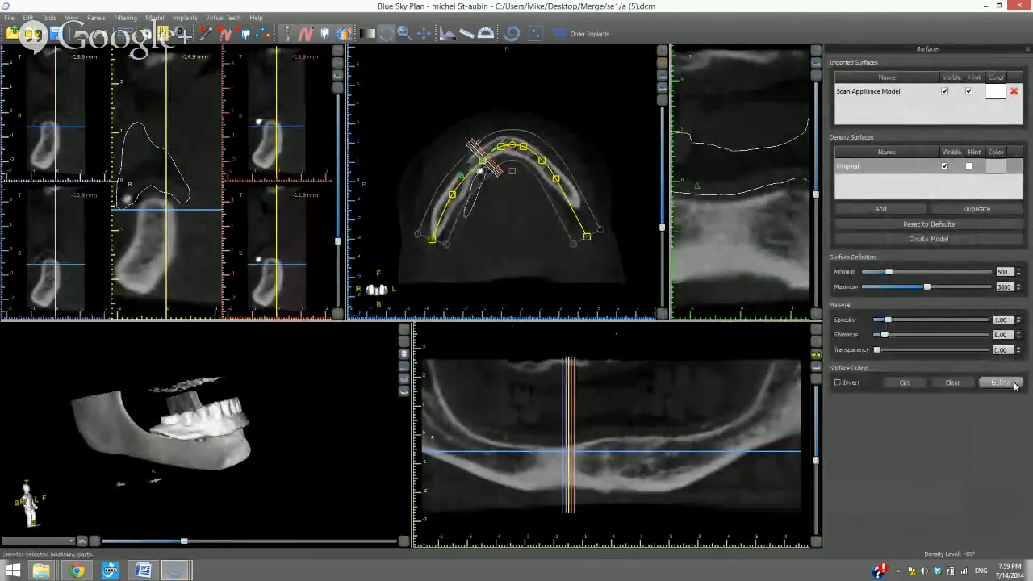
{"action": "left_click", "coordinate": [241, 450]}
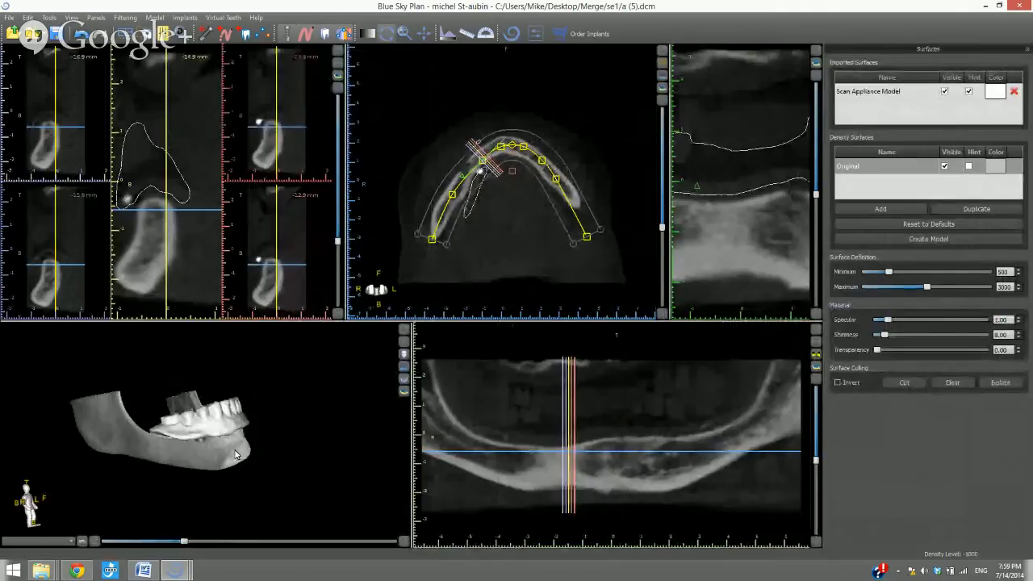
{"action": "left_click_drag", "start_coordinate": [178, 462], "coordinate": [152, 499]}
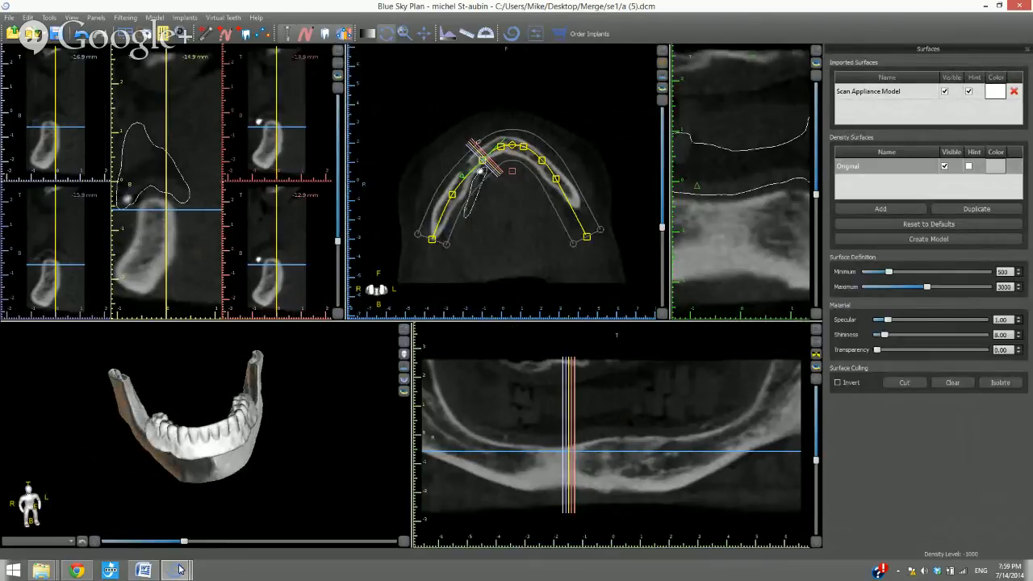
- Switch to the open model-to-model alignment case of the upper jaw and enlarge its 3D view to fill the workspace
{"action": "mouse_move", "coordinate": [175, 570]}
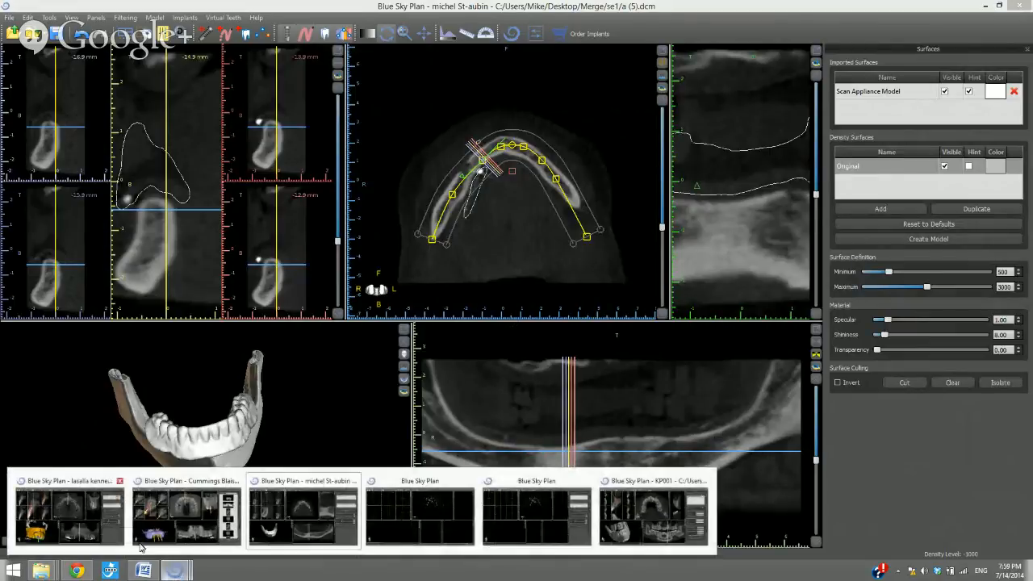
{"action": "left_click", "coordinate": [73, 516]}
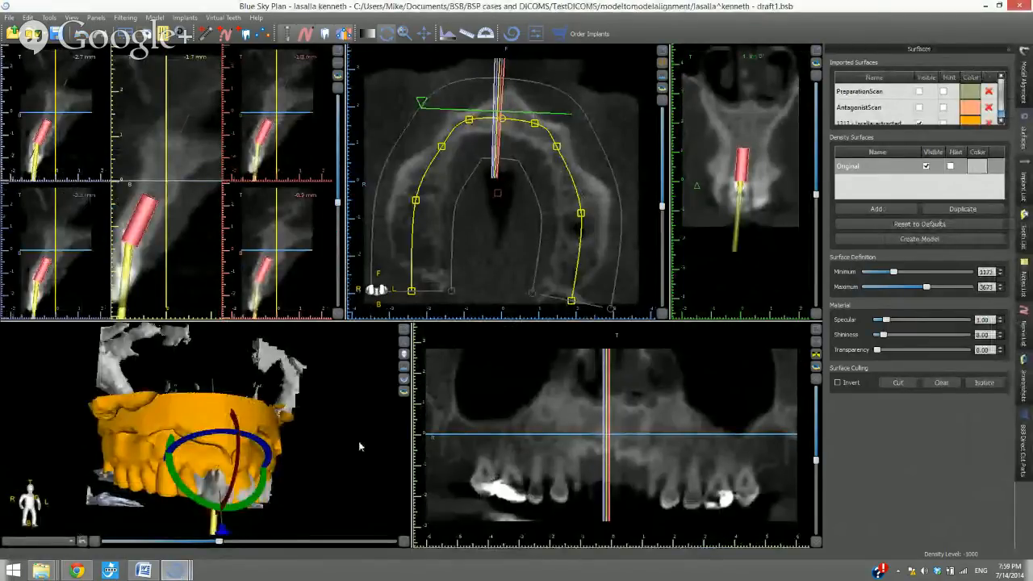
{"action": "left_click", "coordinate": [406, 330]}
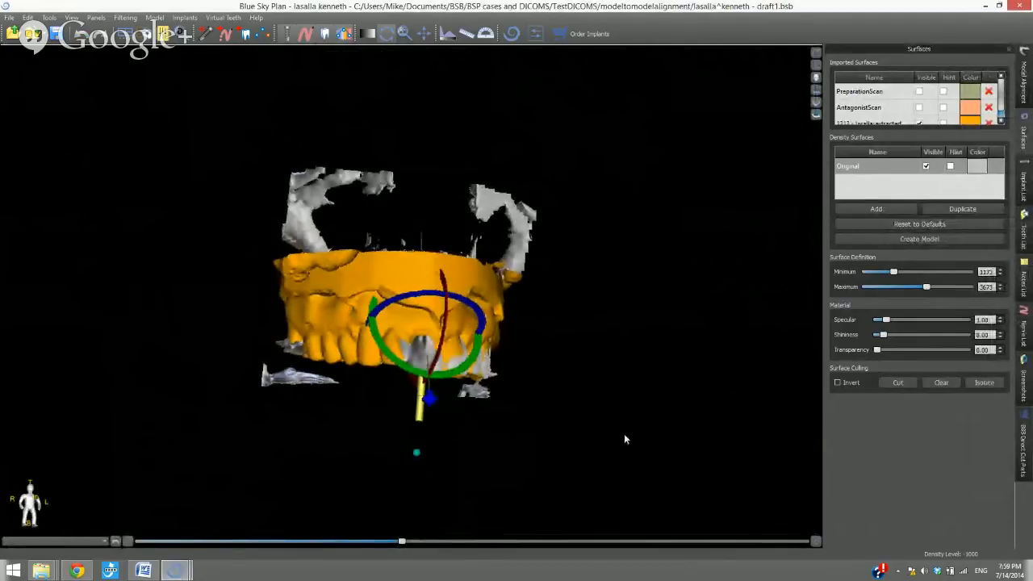
{"action": "left_click_drag", "start_coordinate": [625, 439], "coordinate": [586, 443]}
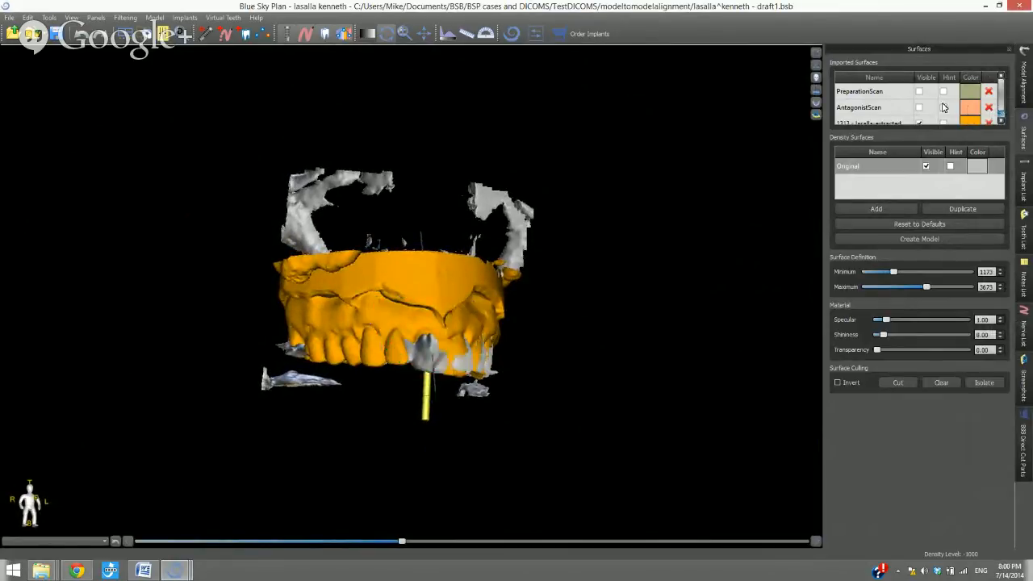
- Show the AntagonistScan and PreparationScan surfaces, hide the Original density surface, and examine how the two arches meet
{"action": "left_click", "coordinate": [919, 107]}
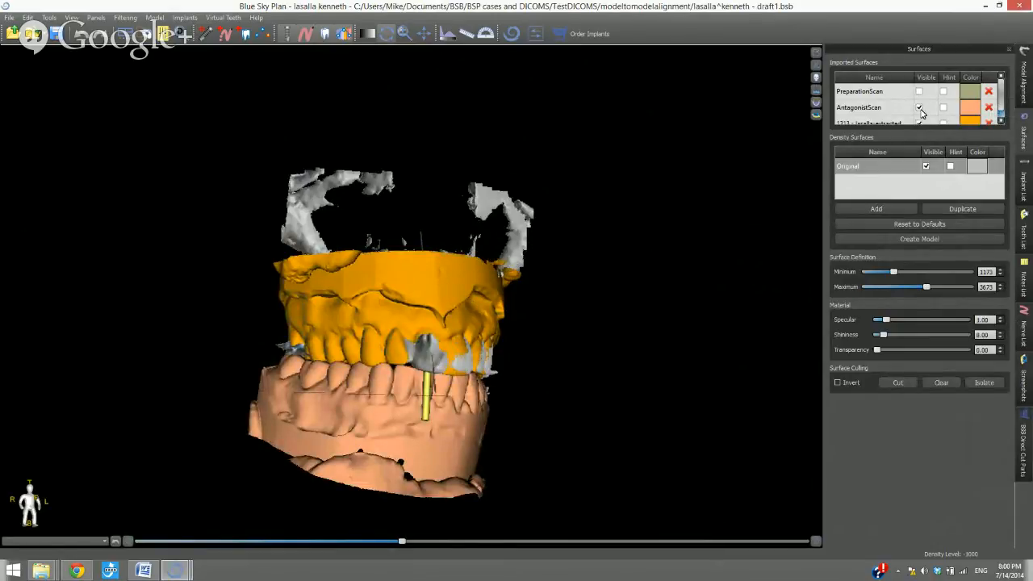
{"action": "left_click_drag", "start_coordinate": [620, 357], "coordinate": [302, 287]}
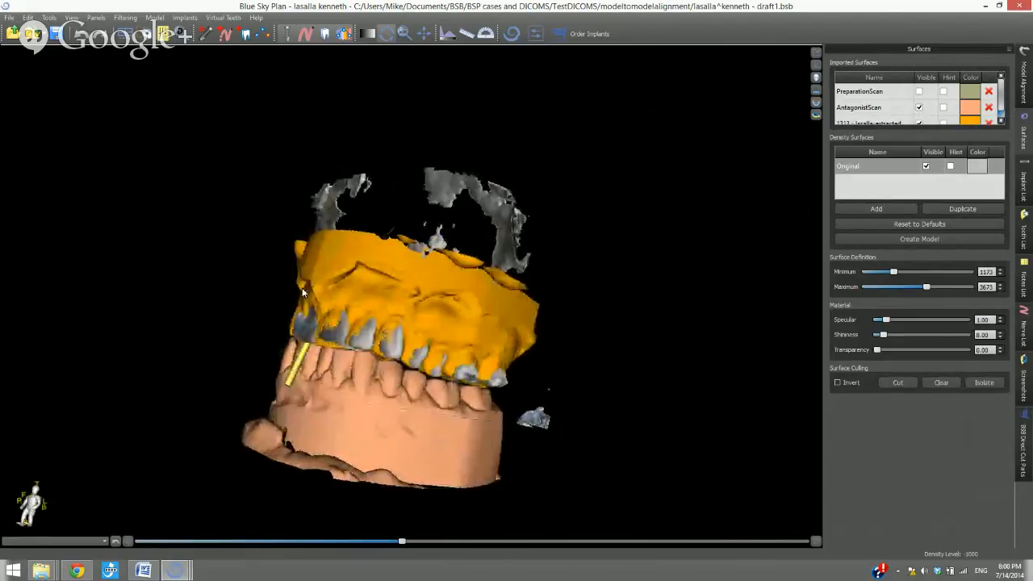
{"action": "left_click_drag", "start_coordinate": [363, 303], "coordinate": [619, 334]}
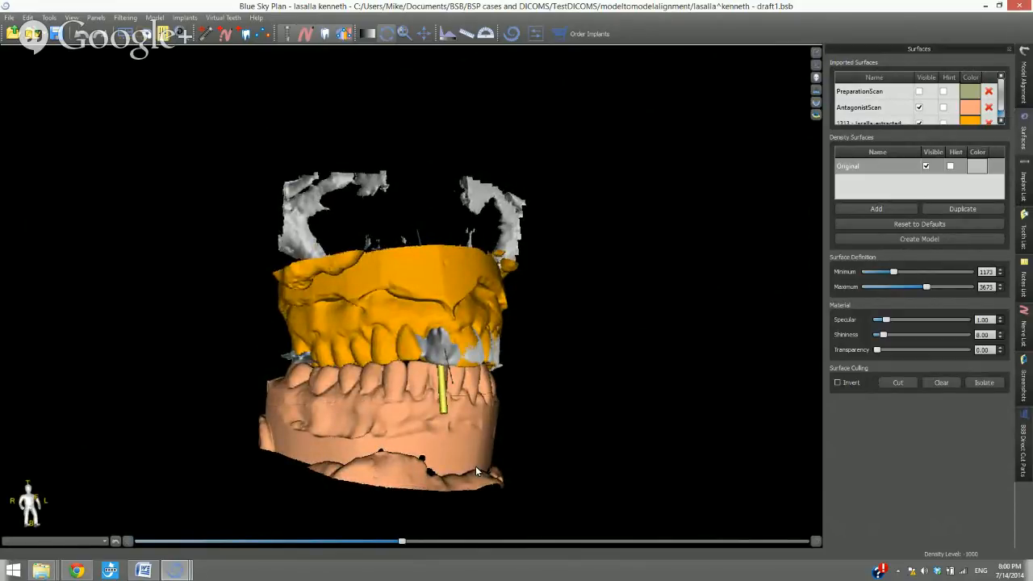
{"action": "left_click", "coordinate": [919, 91]}
{"action": "left_click", "coordinate": [926, 166]}
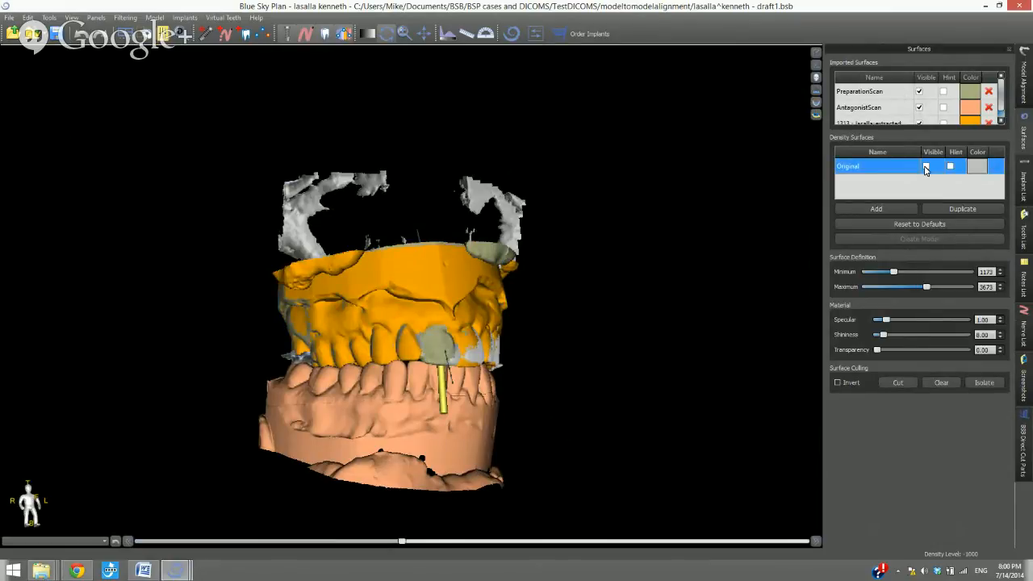
{"action": "left_click_drag", "start_coordinate": [606, 273], "coordinate": [685, 298]}
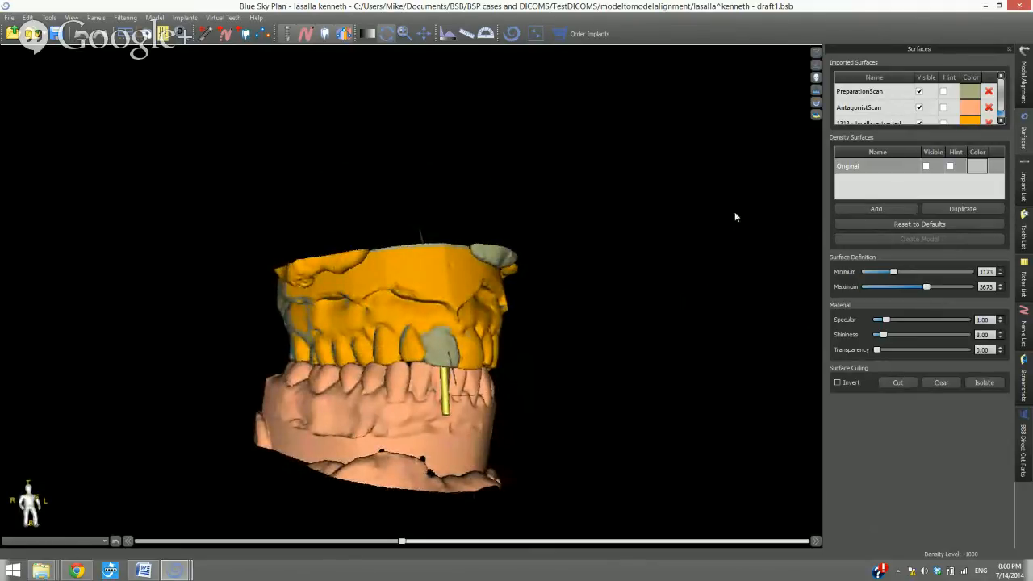
{"action": "left_click", "coordinate": [919, 108]}
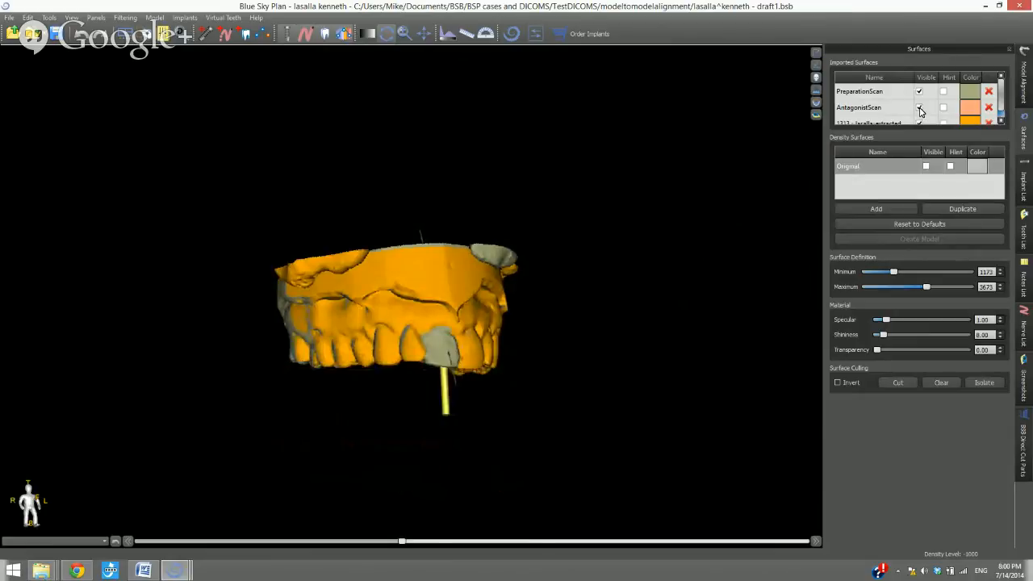
{"action": "left_click", "coordinate": [920, 107]}
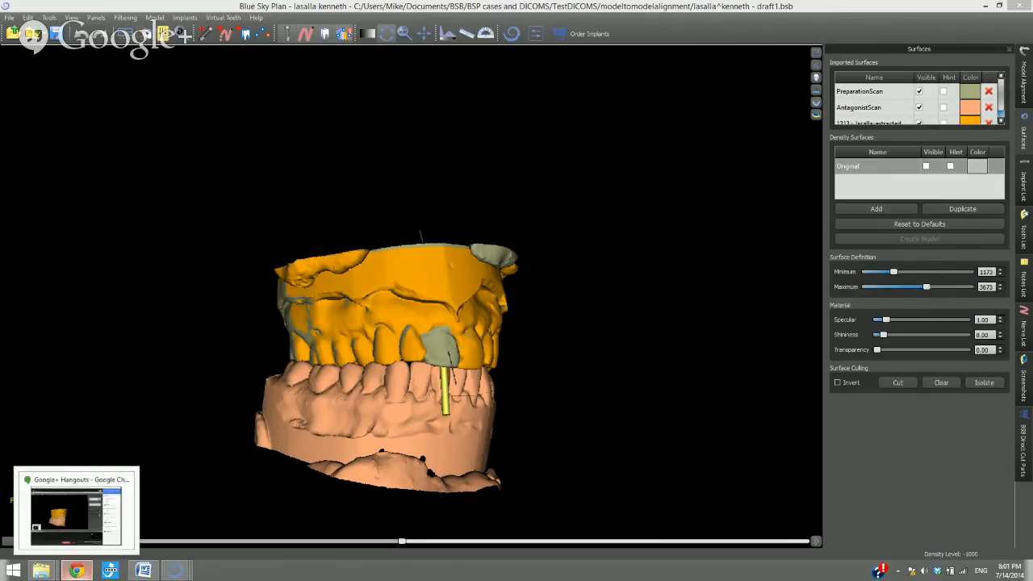
- Switch to Chrome, bring up blueskybio.com in a new window, and open the site's Software page
{"action": "right_click", "coordinate": [76, 570]}
{"action": "left_click", "coordinate": [64, 478]}
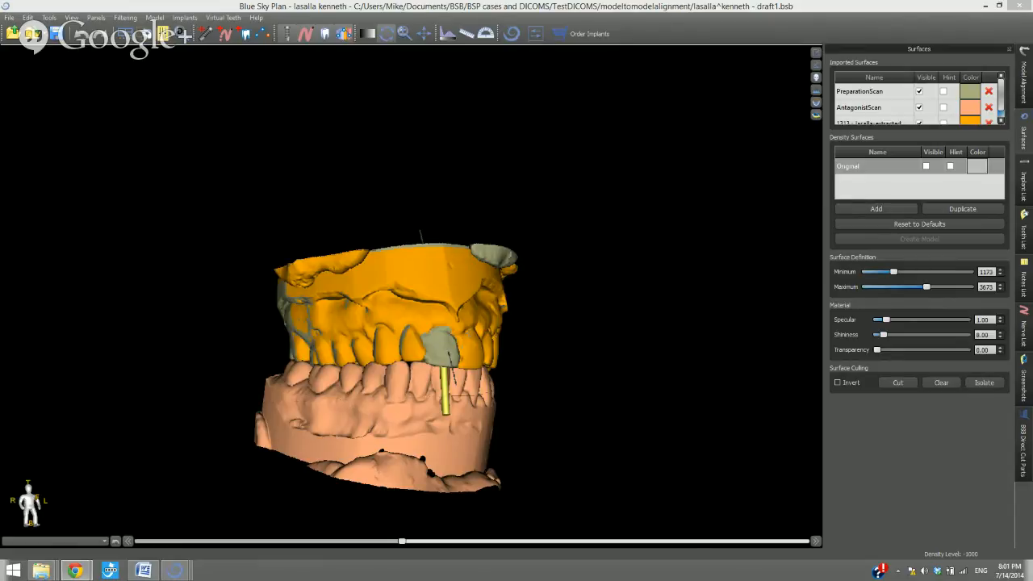
{"action": "left_click_drag", "start_coordinate": [363, 0], "coordinate": [406, 92]}
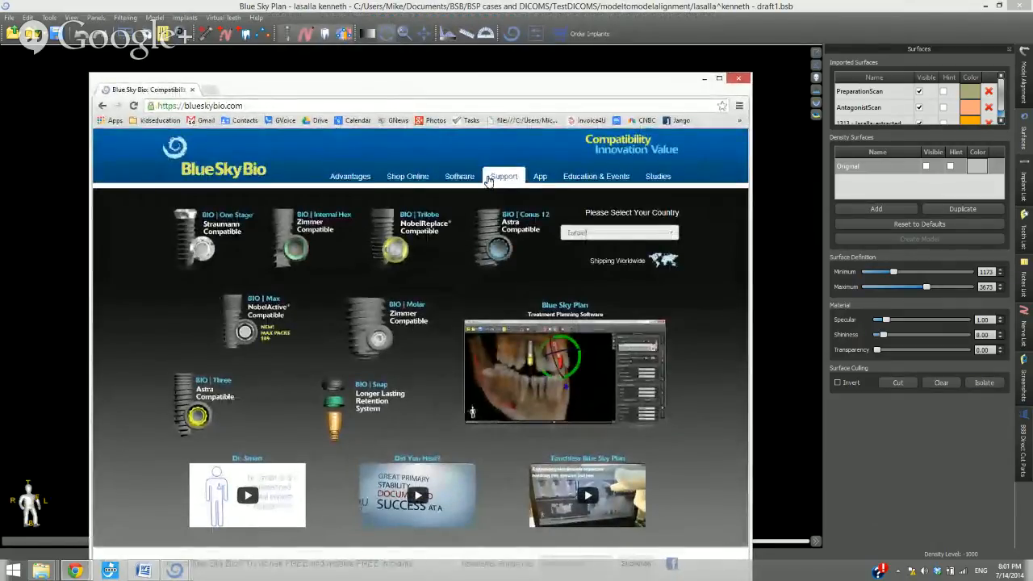
{"action": "left_click_drag", "start_coordinate": [488, 87], "coordinate": [509, 0]}
{"action": "left_click", "coordinate": [478, 53]}
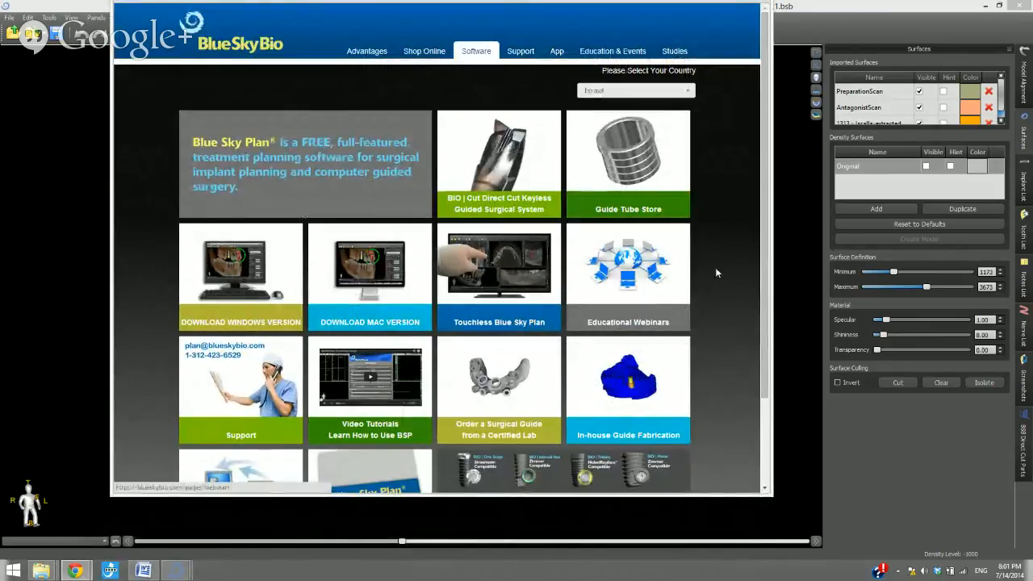
- Open the Video Tutorials page and look through the list of feature-focused training tutorials
{"action": "scroll", "coordinate": [715, 273], "scroll_direction": "down", "scroll_amount": 3}
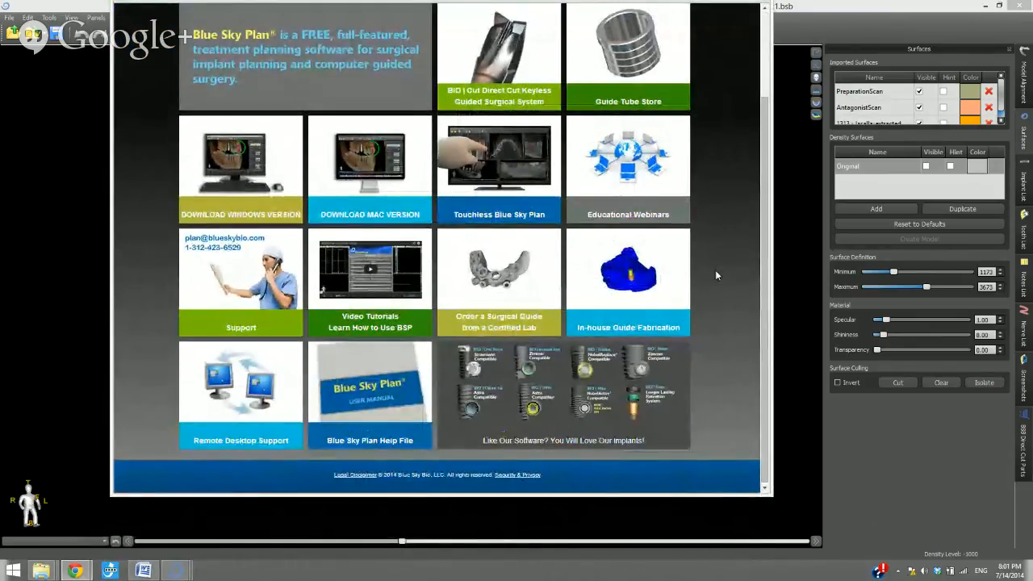
{"action": "left_click", "coordinate": [392, 292]}
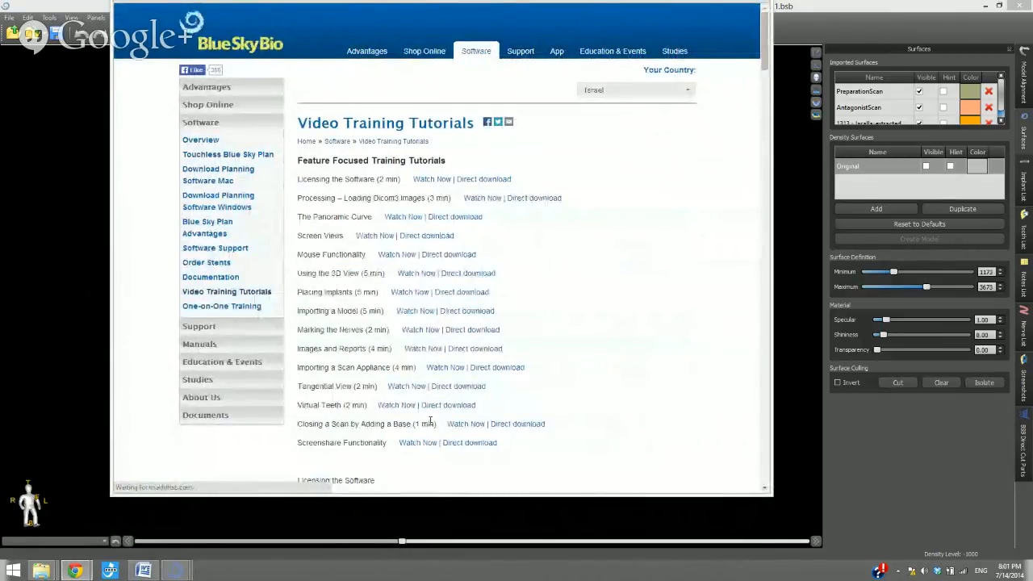
{"action": "scroll", "coordinate": [437, 419], "scroll_direction": "down", "scroll_amount": 5}
{"action": "scroll", "coordinate": [437, 419], "scroll_direction": "up", "scroll_amount": 5}
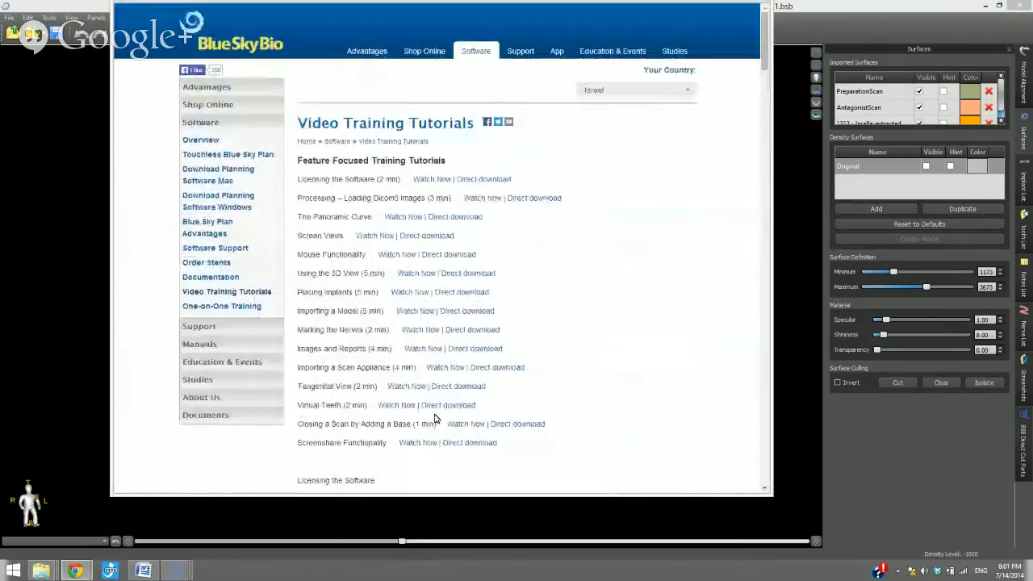
- Return to the Software page, open the page for ordering a surgical guide from a certified lab, and review the listed labs
{"action": "left_click", "coordinate": [476, 53]}
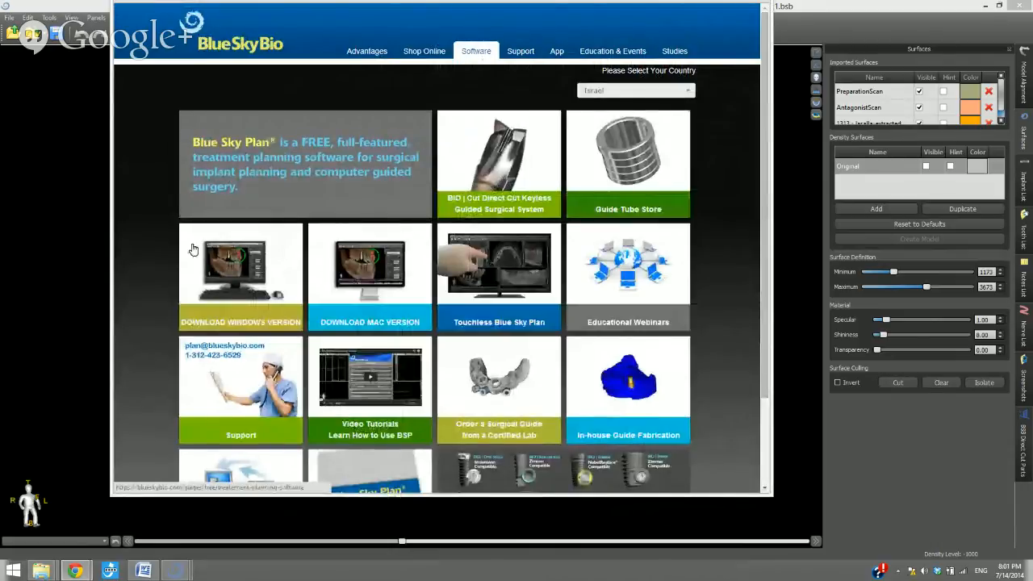
{"action": "scroll", "coordinate": [194, 249], "scroll_direction": "down", "scroll_amount": 1}
{"action": "scroll", "coordinate": [194, 251], "scroll_direction": "up", "scroll_amount": 1}
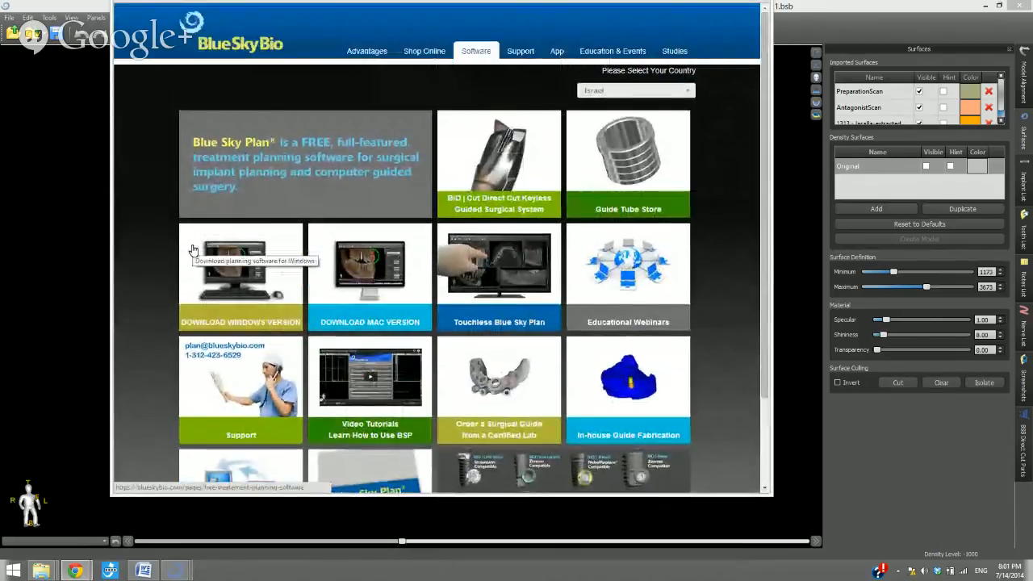
{"action": "left_click", "coordinate": [508, 382]}
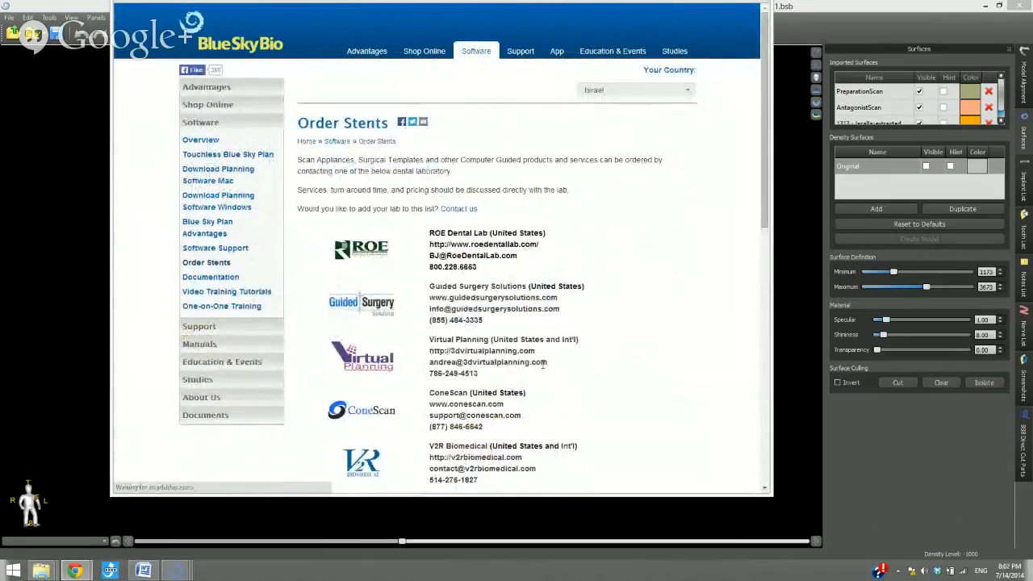
{"action": "scroll", "coordinate": [542, 370], "scroll_direction": "down", "scroll_amount": 1}
{"action": "scroll", "coordinate": [543, 371], "scroll_direction": "down", "scroll_amount": 1}
{"action": "scroll", "coordinate": [541, 371], "scroll_direction": "up", "scroll_amount": 2}
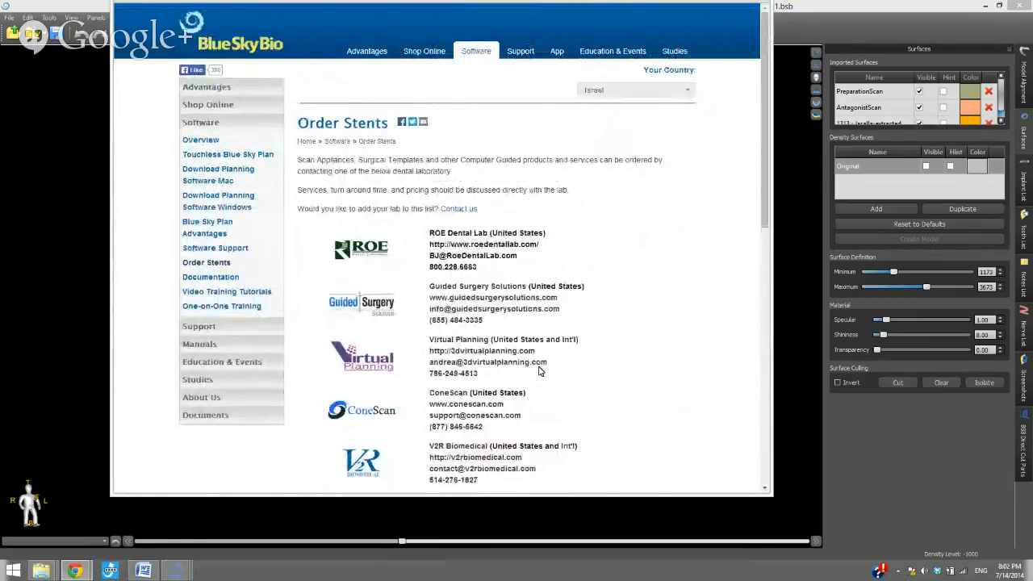
{"action": "scroll", "coordinate": [540, 370], "scroll_direction": "down", "scroll_amount": 2}
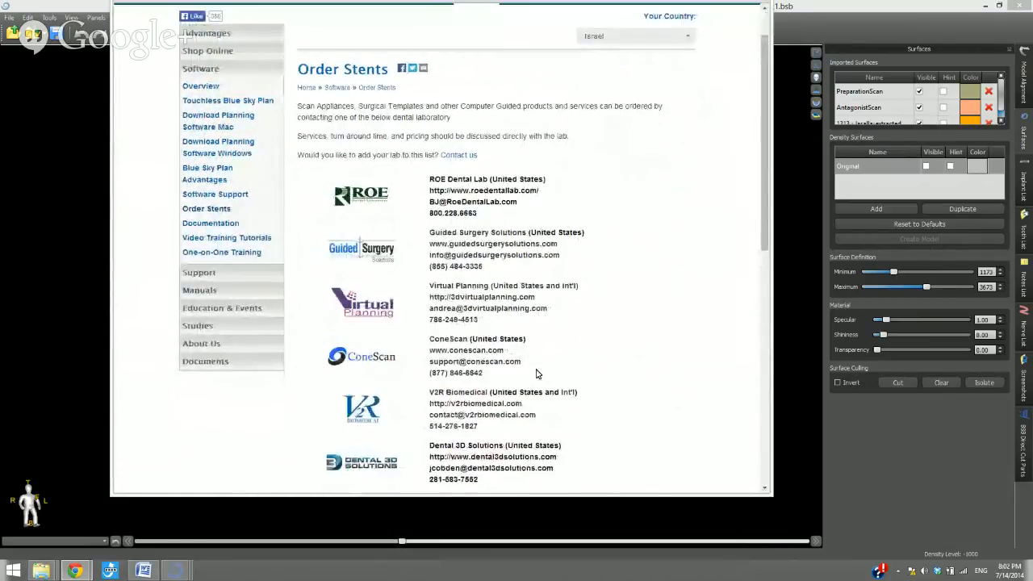
{"action": "scroll", "coordinate": [537, 373], "scroll_direction": "up", "scroll_amount": 1}
{"action": "scroll", "coordinate": [537, 374], "scroll_direction": "up", "scroll_amount": 1}
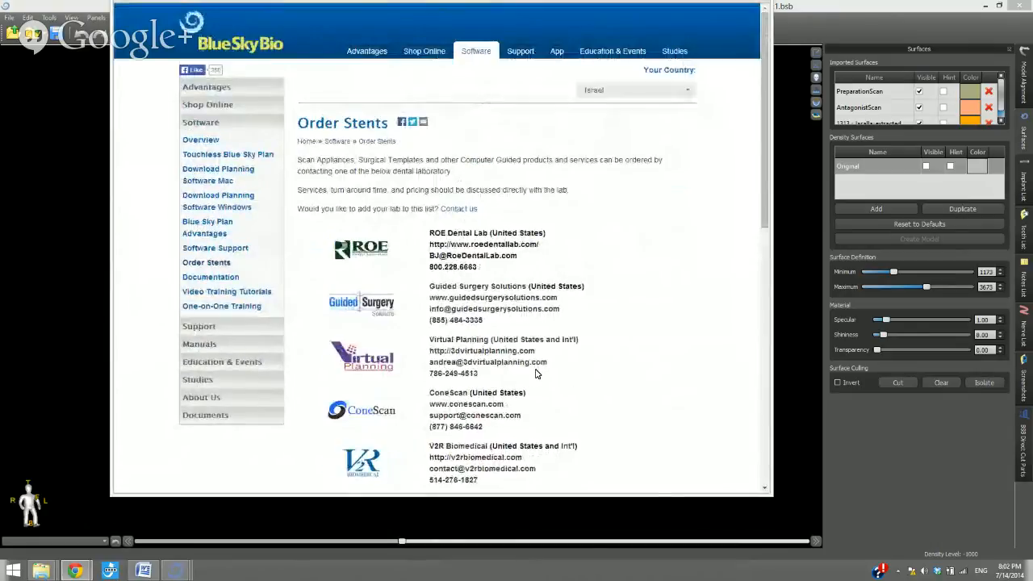
- Open the In-house Guide Fabrication page from the Software page to view its protocols, and return to the Software page
{"action": "left_click", "coordinate": [474, 57]}
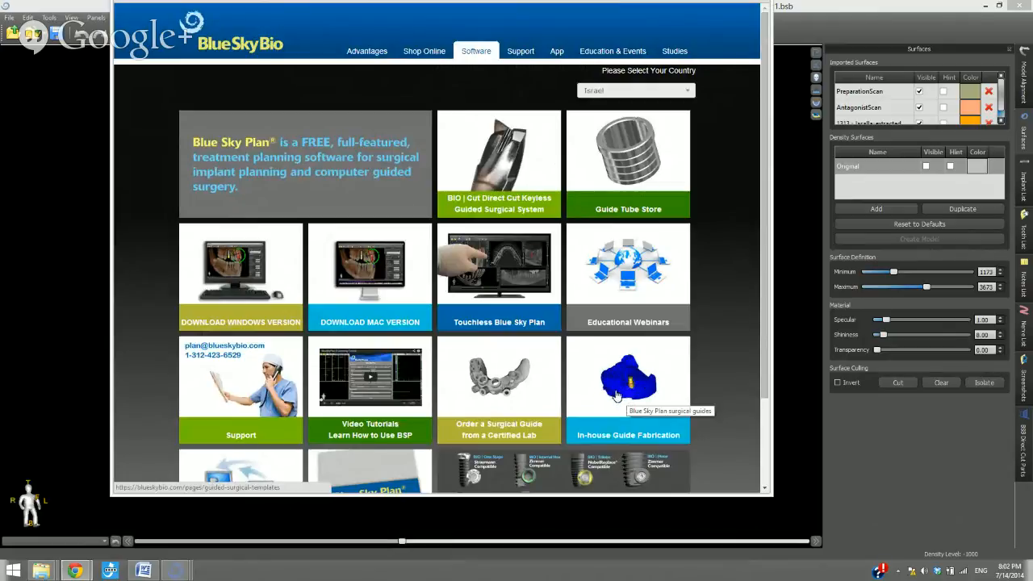
{"action": "left_click", "coordinate": [616, 396]}
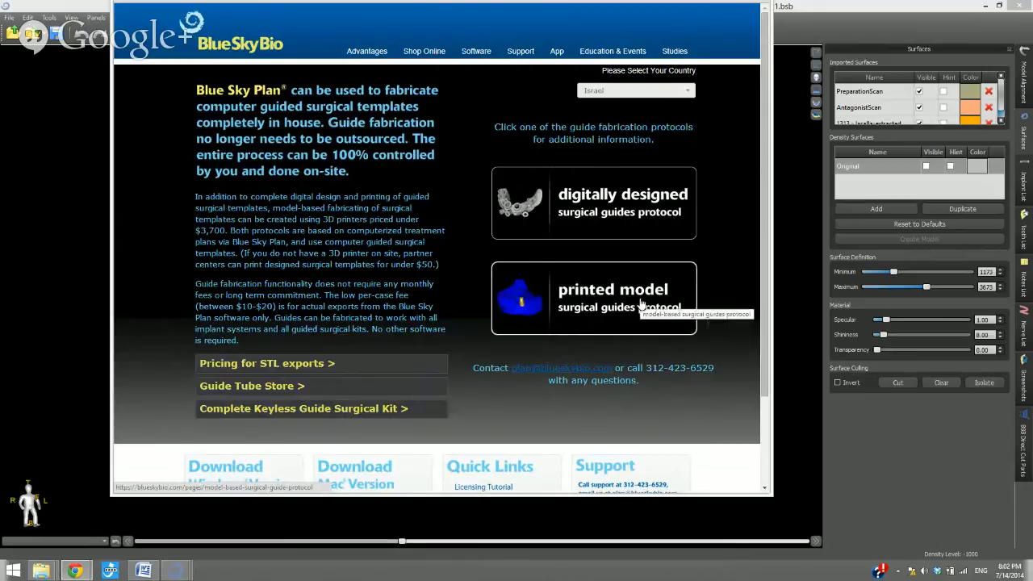
{"action": "left_click", "coordinate": [477, 52]}
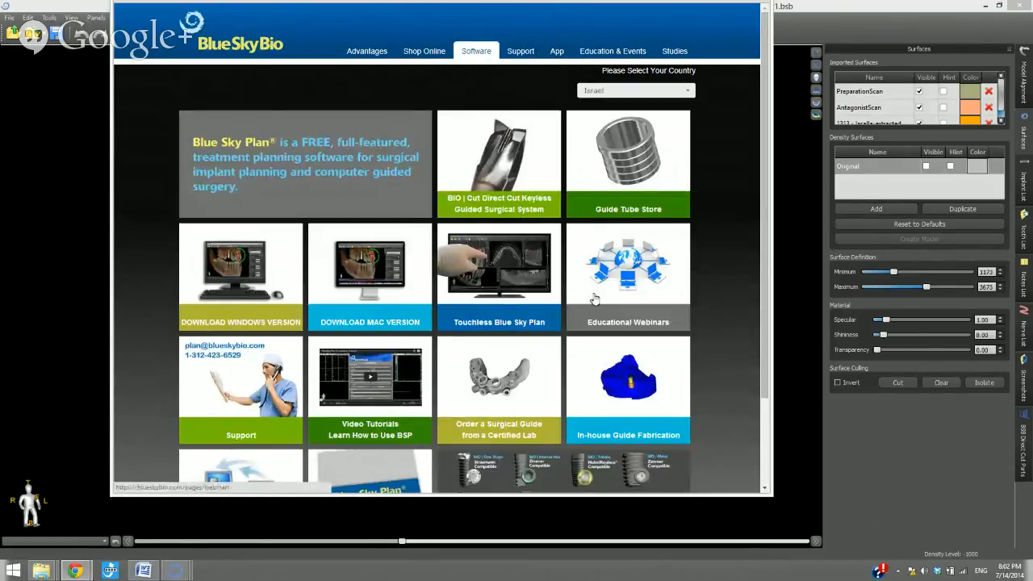
- Open the Educational Webinars page and look through the upcoming webinars
{"action": "left_click", "coordinate": [621, 269]}
{"action": "scroll", "coordinate": [598, 321], "scroll_direction": "down", "scroll_amount": 1}
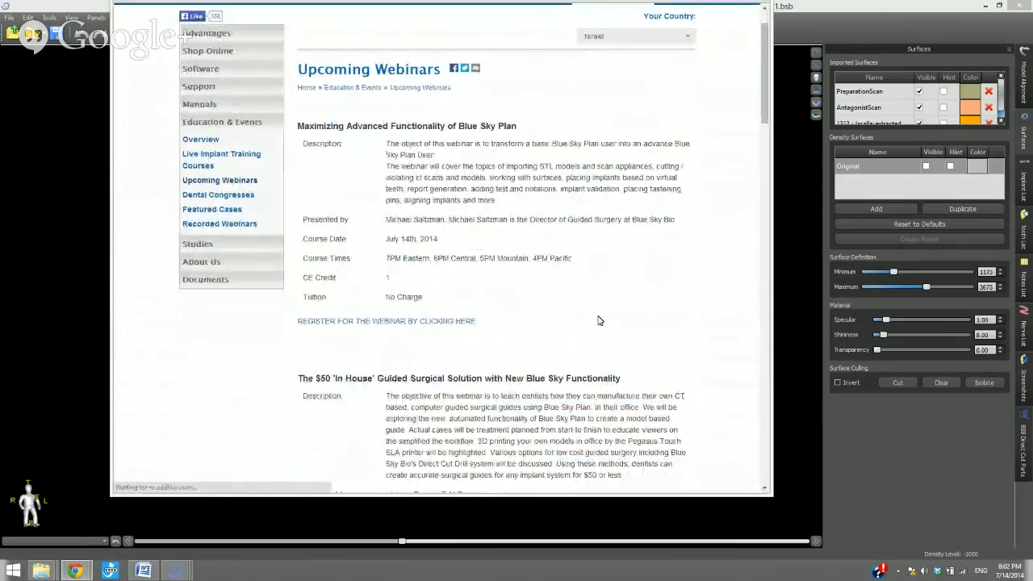
{"action": "scroll", "coordinate": [597, 320], "scroll_direction": "down", "scroll_amount": 3}
{"action": "scroll", "coordinate": [598, 321], "scroll_direction": "down", "scroll_amount": 1}
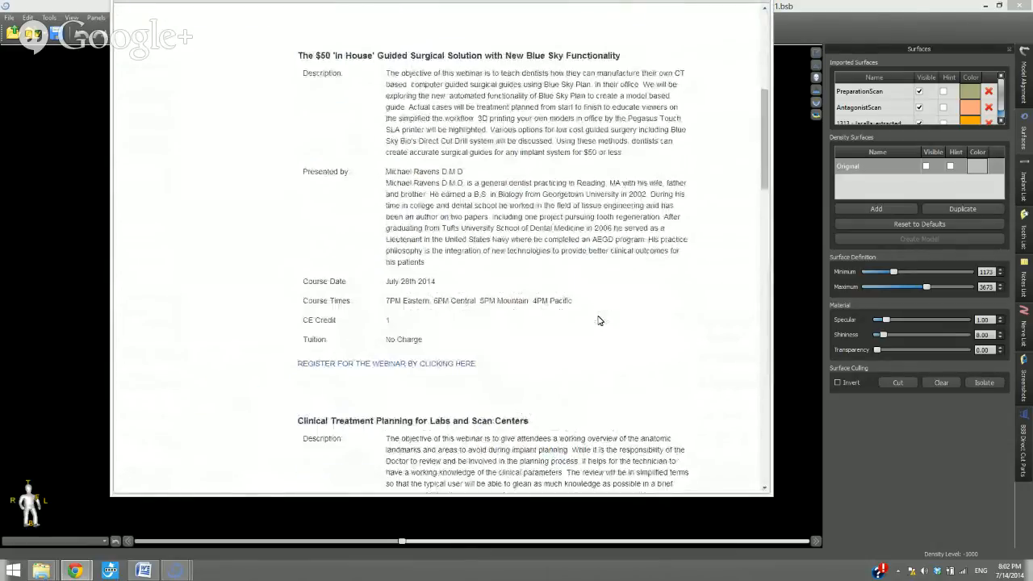
- Read through the remaining Upcoming Webinars entries, checking their descriptions, presenters, dates and CE credits
{"action": "scroll", "coordinate": [598, 320], "scroll_direction": "down", "scroll_amount": 3}
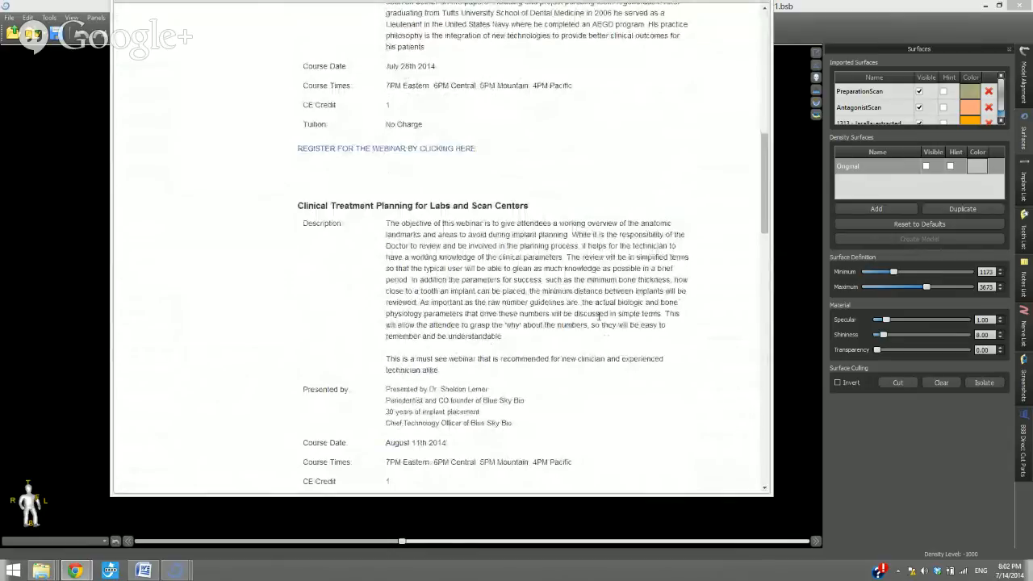
{"action": "scroll", "coordinate": [598, 317], "scroll_direction": "down", "scroll_amount": 4}
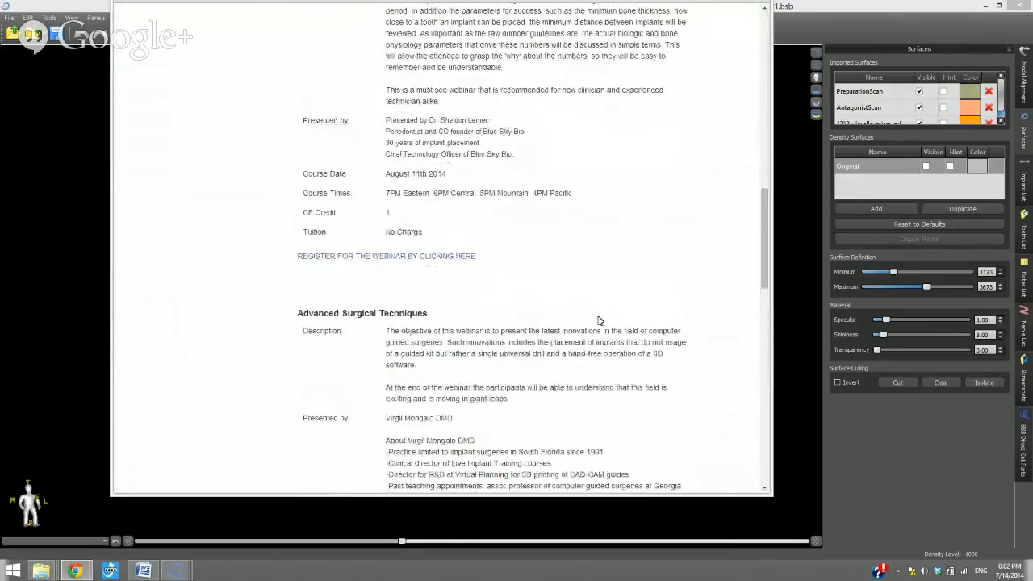
{"action": "scroll", "coordinate": [598, 320], "scroll_direction": "down", "scroll_amount": 14}
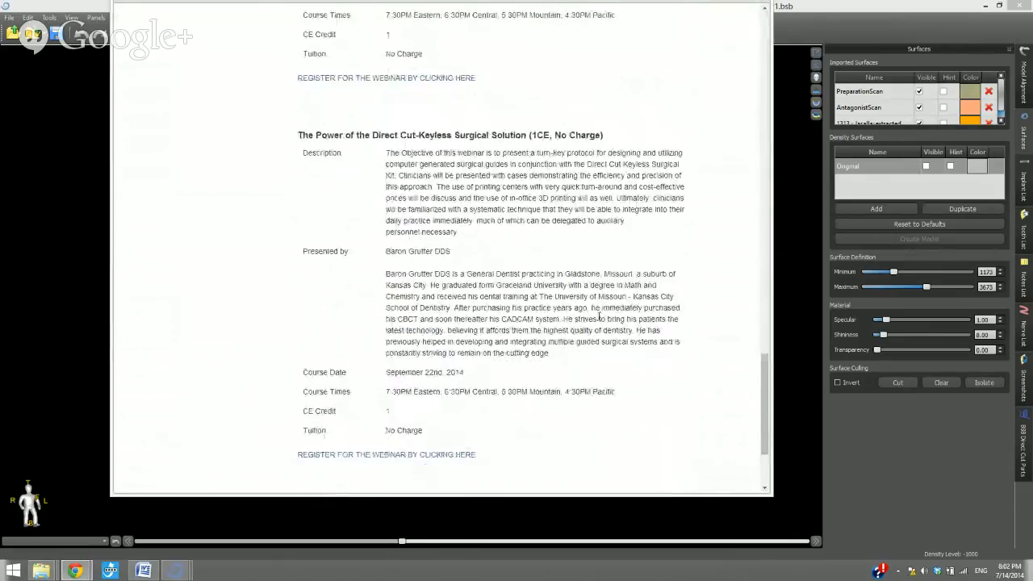
{"action": "scroll", "coordinate": [595, 321], "scroll_direction": "up", "scroll_amount": 15}
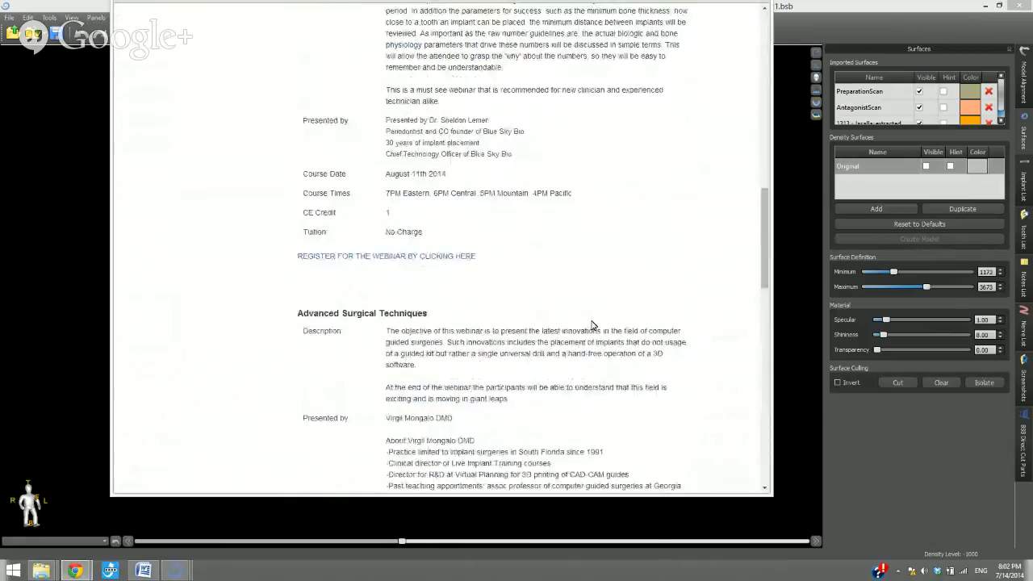
{"action": "scroll", "coordinate": [592, 324], "scroll_direction": "up", "scroll_amount": 18}
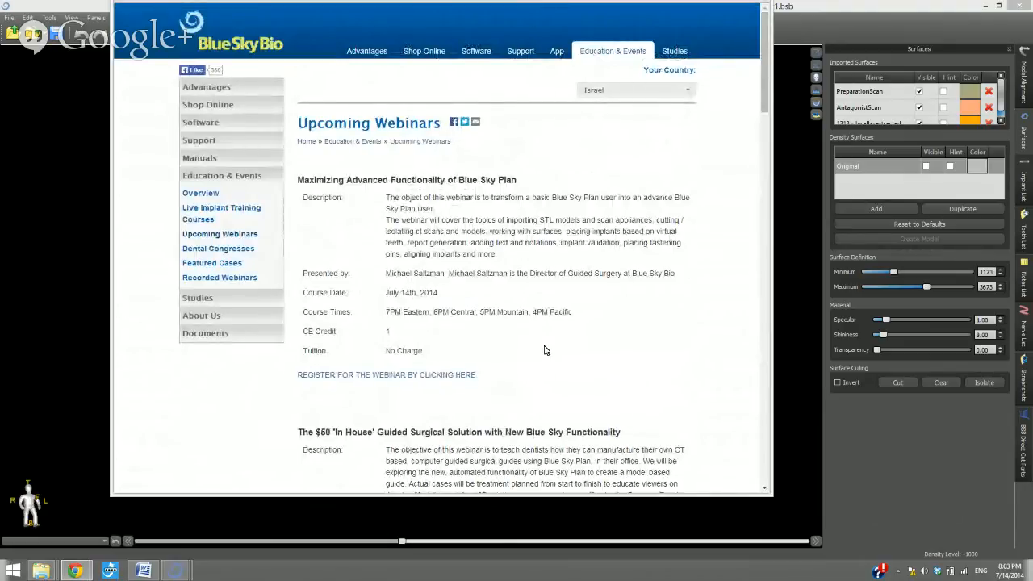
{"action": "scroll", "coordinate": [544, 350], "scroll_direction": "down", "scroll_amount": 1}
{"action": "scroll", "coordinate": [544, 350], "scroll_direction": "up", "scroll_amount": 1}
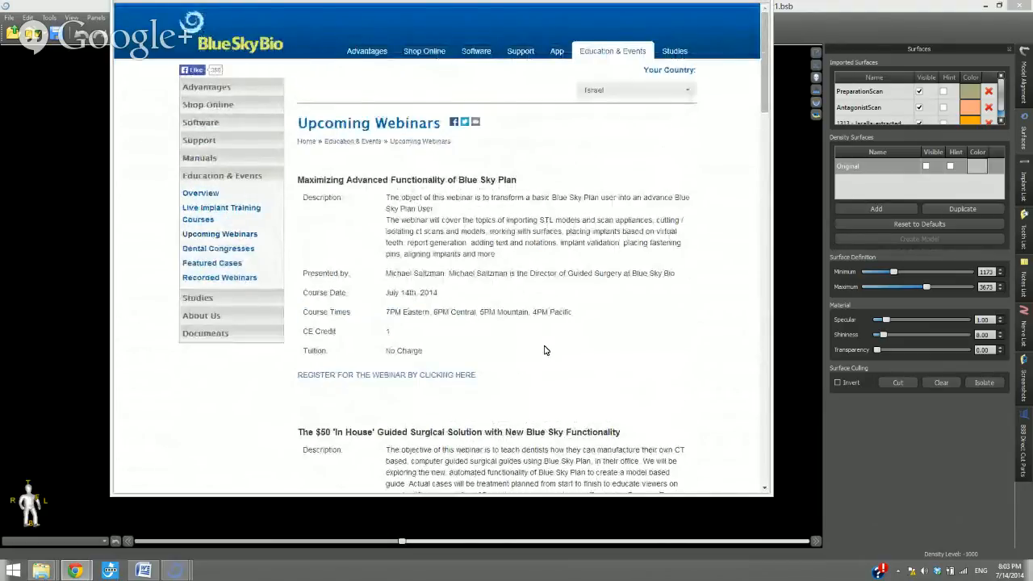
{"action": "scroll", "coordinate": [544, 350], "scroll_direction": "down", "scroll_amount": 3}
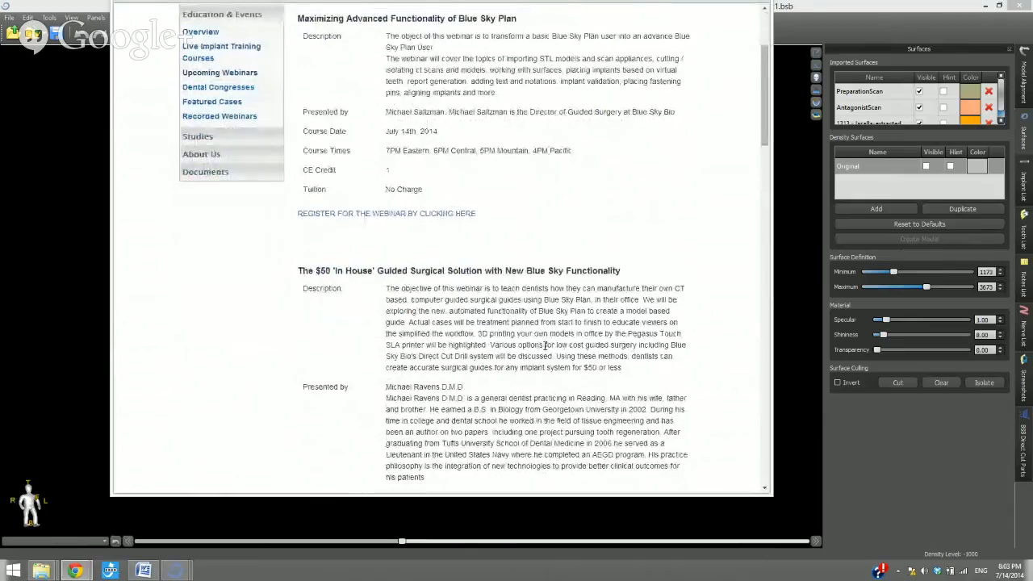
{"action": "scroll", "coordinate": [561, 187], "scroll_direction": "up", "scroll_amount": 3}
- Open the Software page and locate the Blue Sky Plan Help File among its resources
{"action": "left_click", "coordinate": [477, 53]}
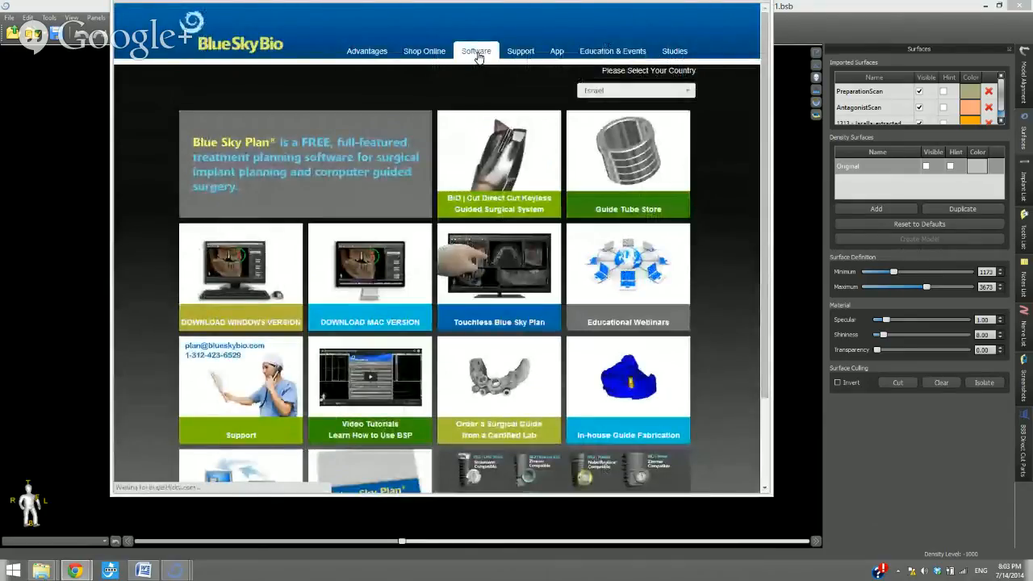
{"action": "scroll", "coordinate": [139, 307], "scroll_direction": "down", "scroll_amount": 1}
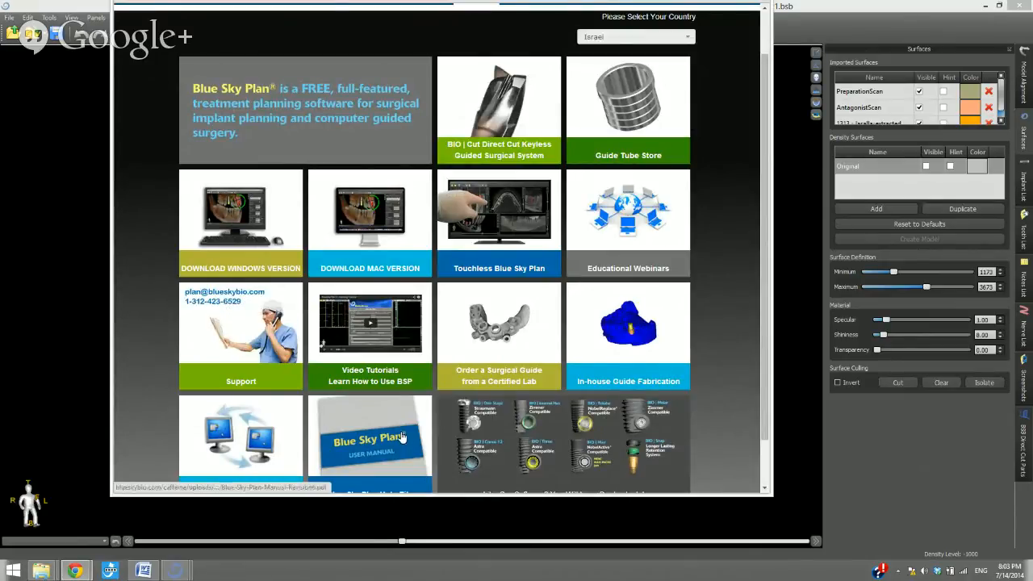
{"action": "scroll", "coordinate": [401, 436], "scroll_direction": "down", "scroll_amount": 1}
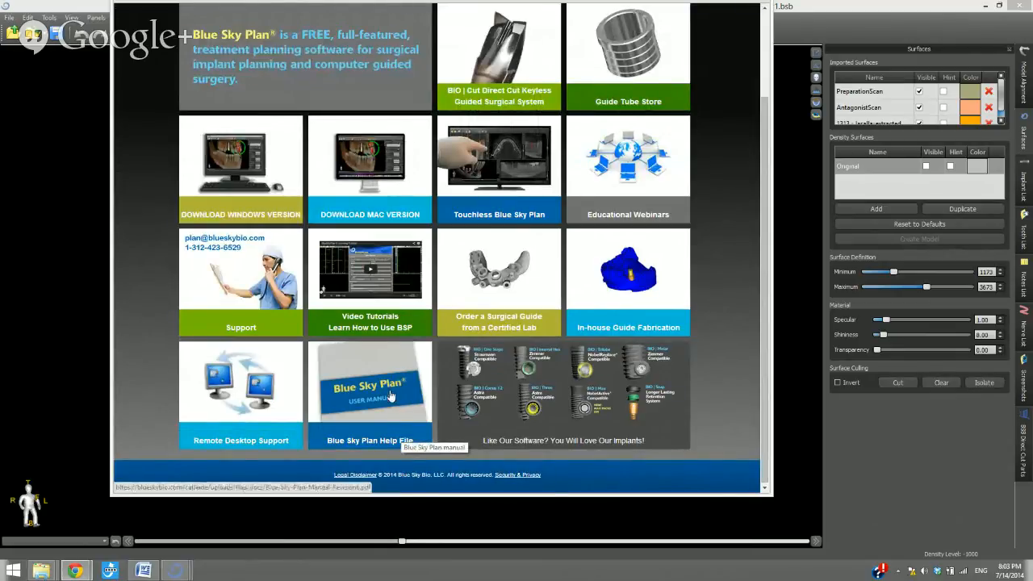
- Switch back to Blue Sky Plan, view the available help and licensing commands, and dismiss them
{"action": "left_click", "coordinate": [54, 377]}
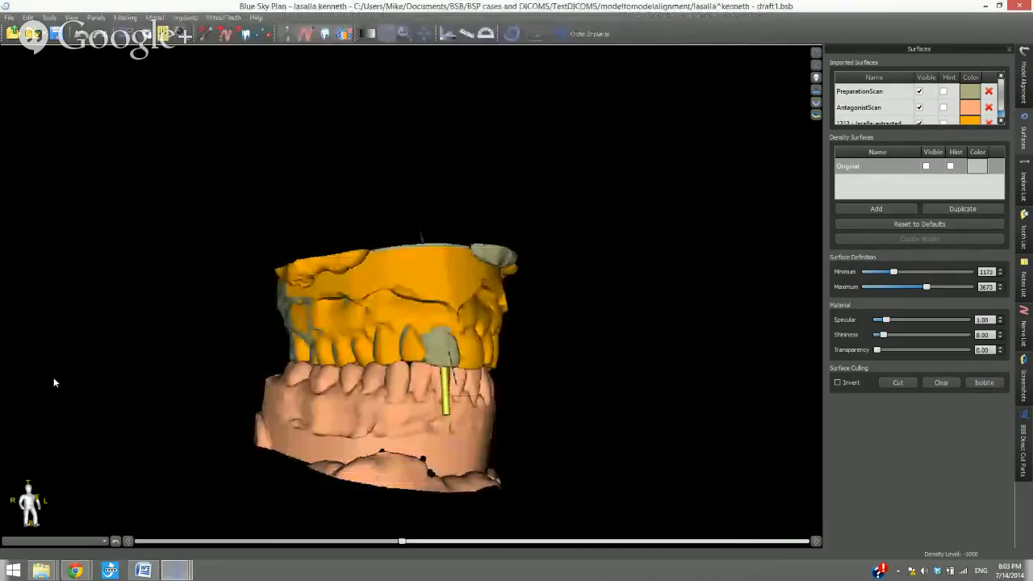
{"action": "left_click", "coordinate": [258, 18]}
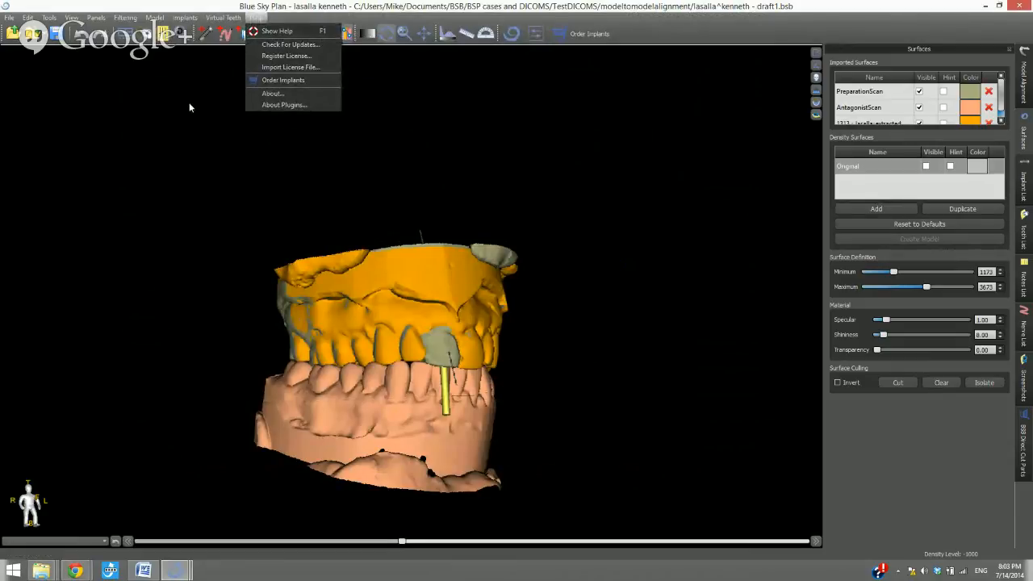
{"action": "key", "text": "Escape"}
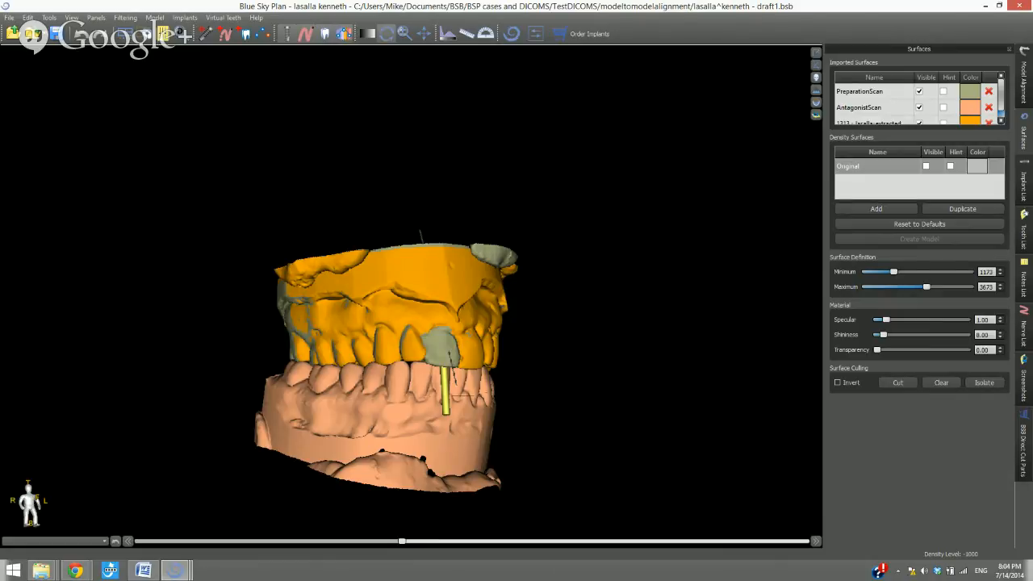
{"action": "scroll", "coordinate": [412, 292], "scroll_direction": "down", "scroll_amount": 1}
{"action": "scroll", "coordinate": [635, 127], "scroll_direction": "up", "scroll_amount": 1}
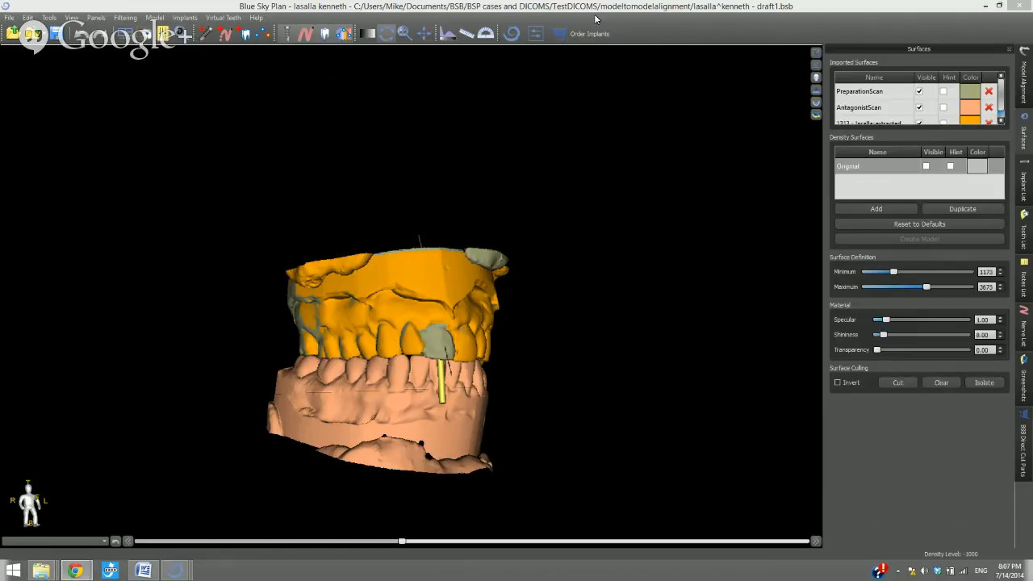
- Switch to the Blue Sky Bio Software page in Chrome to review the software downloads, and return to Blue Sky Plan
{"action": "mouse_move", "coordinate": [89, 571]}
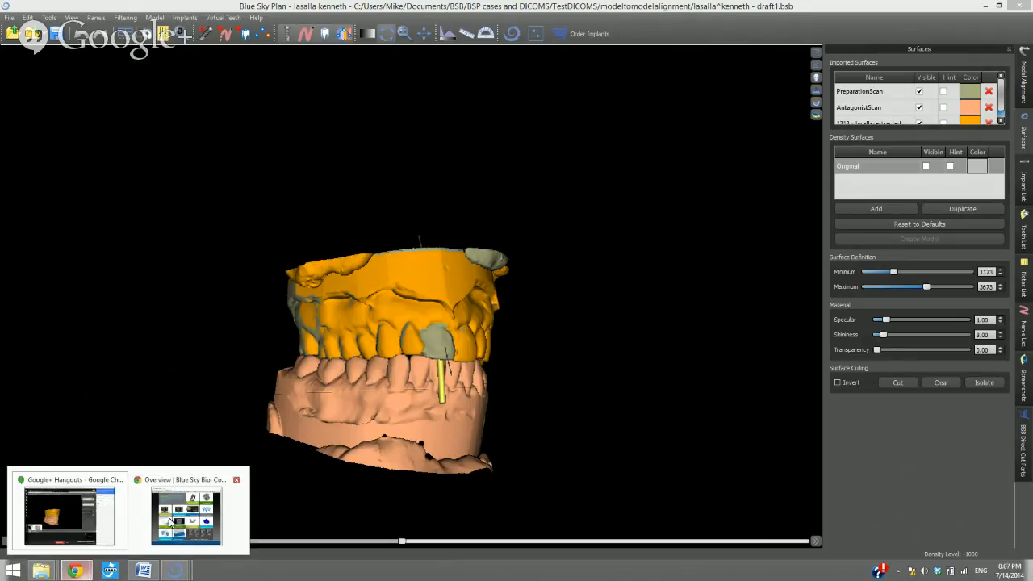
{"action": "left_click", "coordinate": [179, 510]}
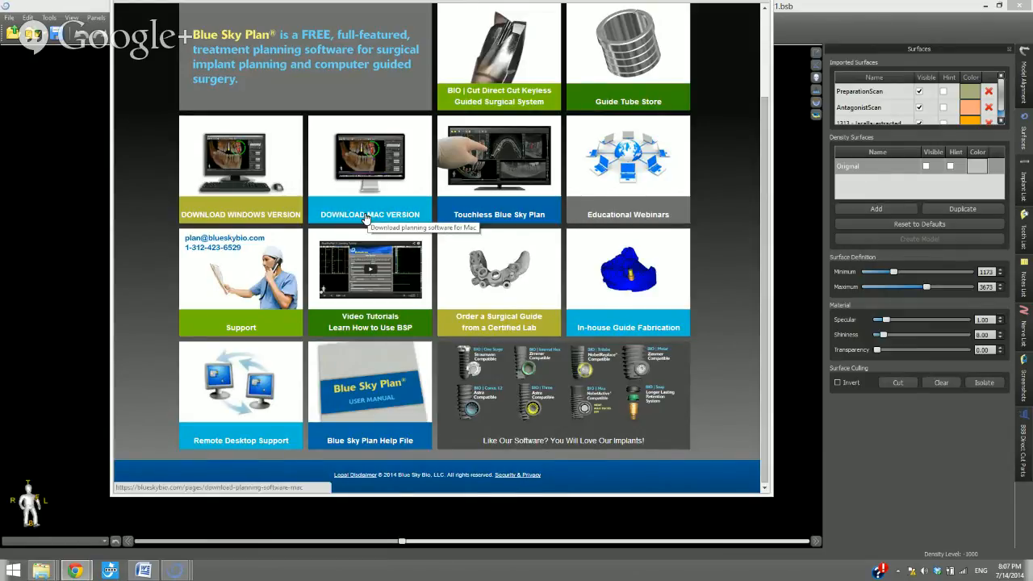
{"action": "left_click", "coordinate": [81, 244]}
- Open the license registration window, highlight the license key field to point it out, and close the window
{"action": "left_click", "coordinate": [255, 17]}
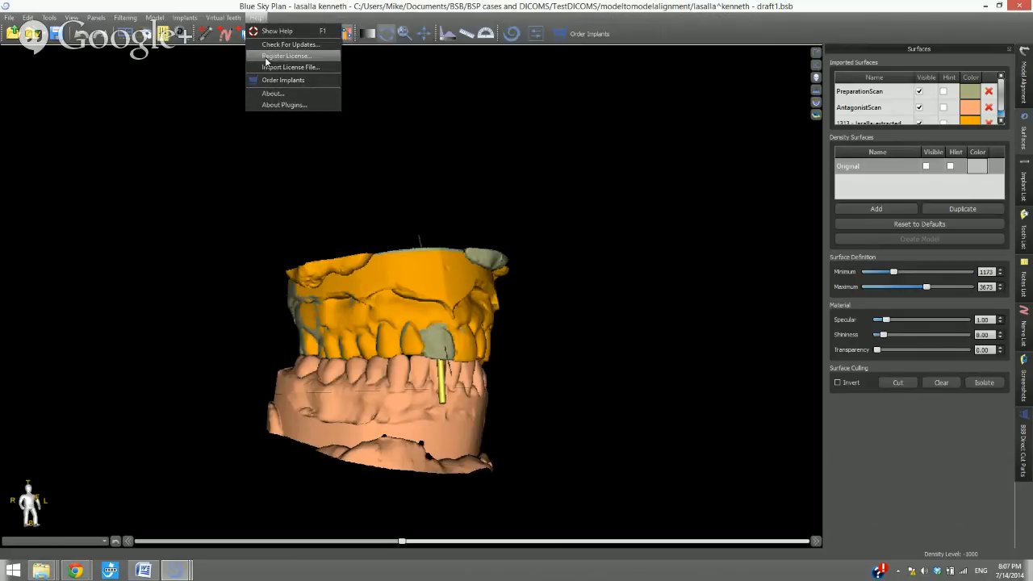
{"action": "left_click", "coordinate": [275, 57]}
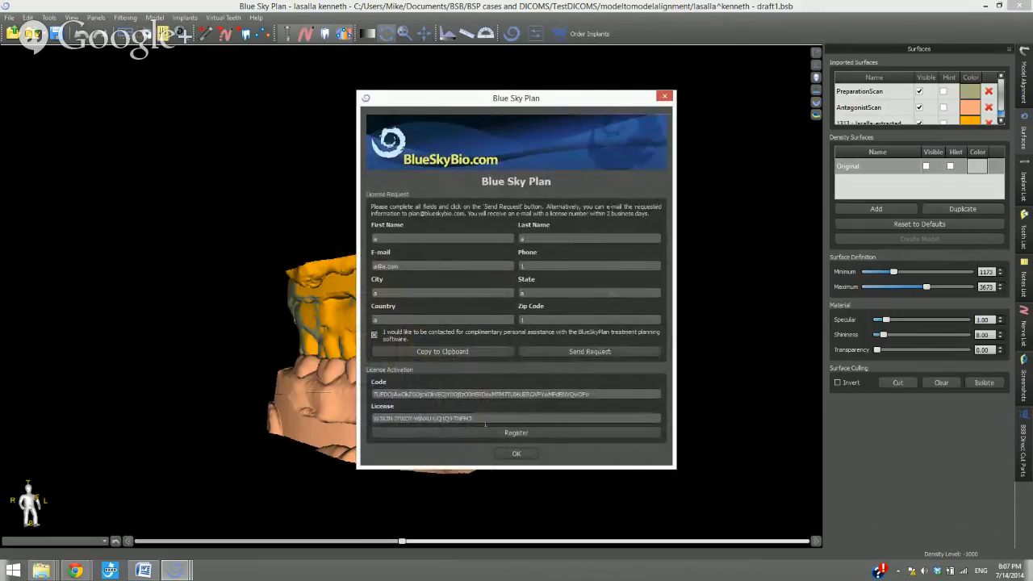
{"action": "left_click_drag", "start_coordinate": [507, 416], "coordinate": [365, 417]}
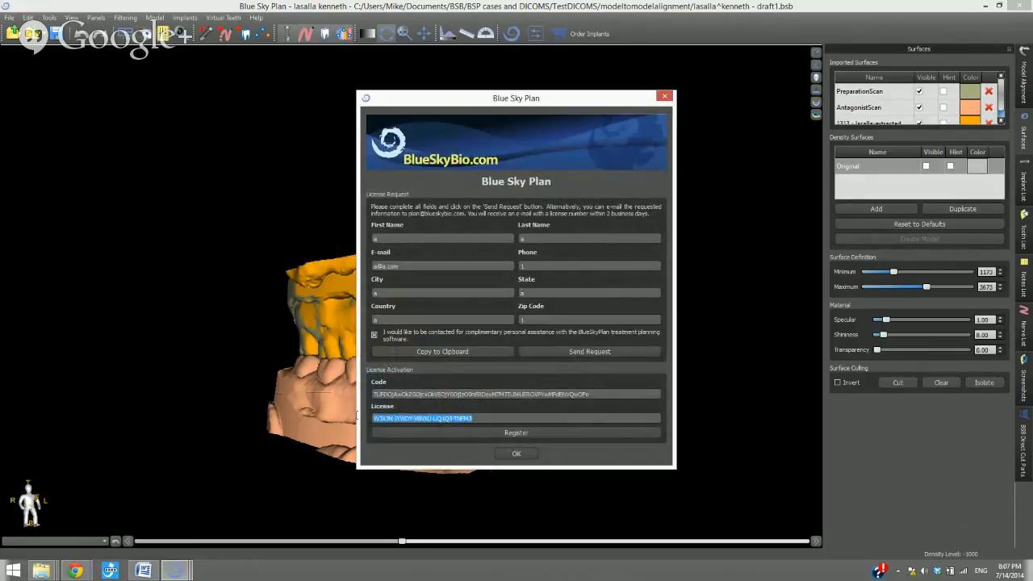
{"action": "left_click", "coordinate": [421, 419]}
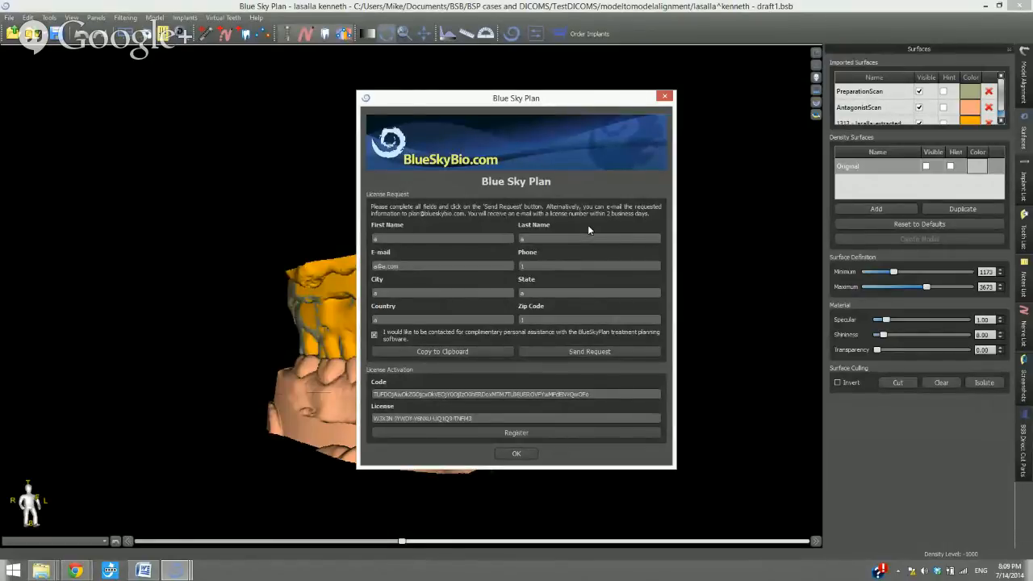
{"action": "left_click", "coordinate": [662, 98]}
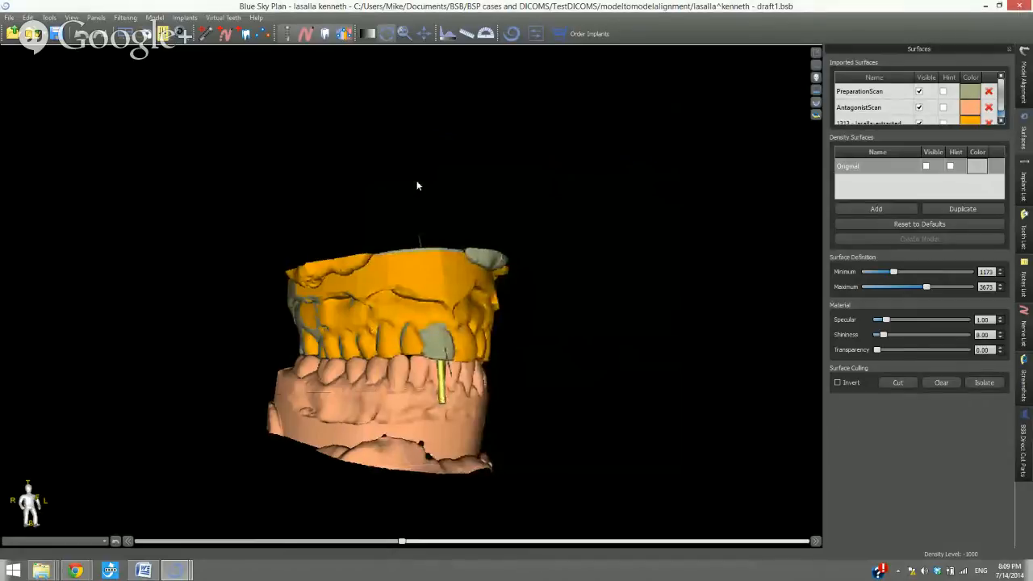
{"action": "left_click_drag", "start_coordinate": [415, 195], "coordinate": [407, 275]}
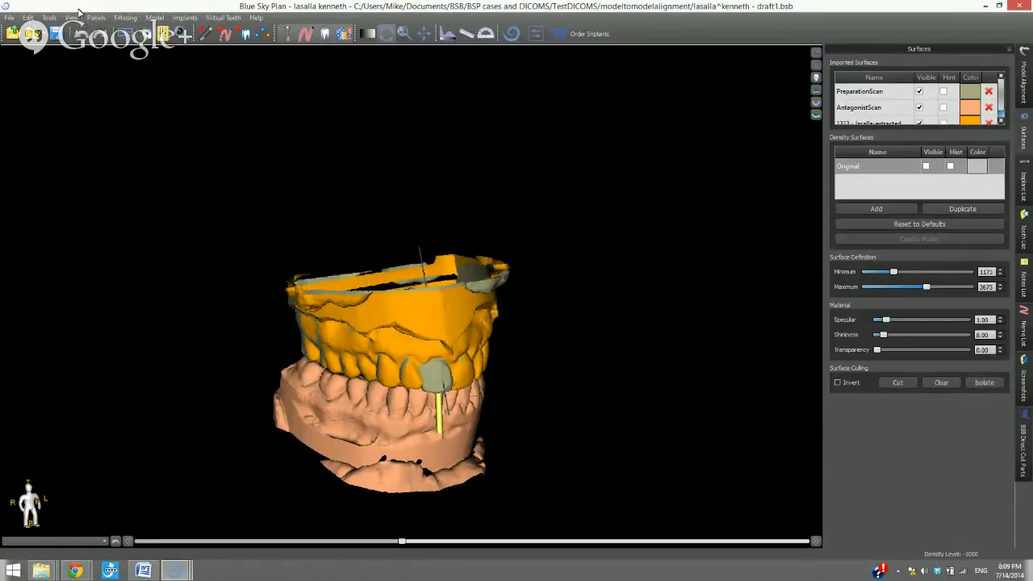
{"action": "left_click", "coordinate": [51, 18]}
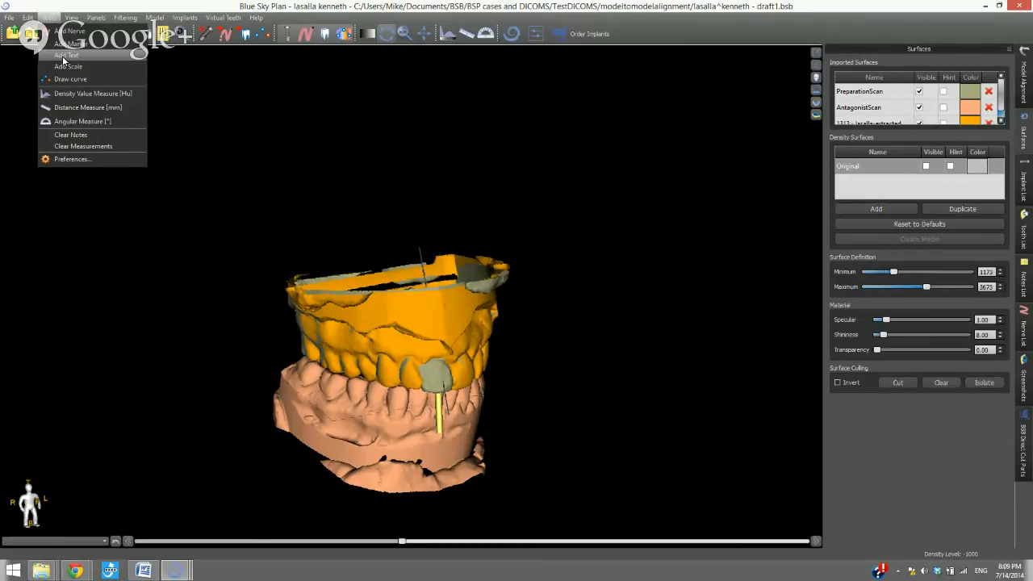
{"action": "left_click", "coordinate": [21, 95]}
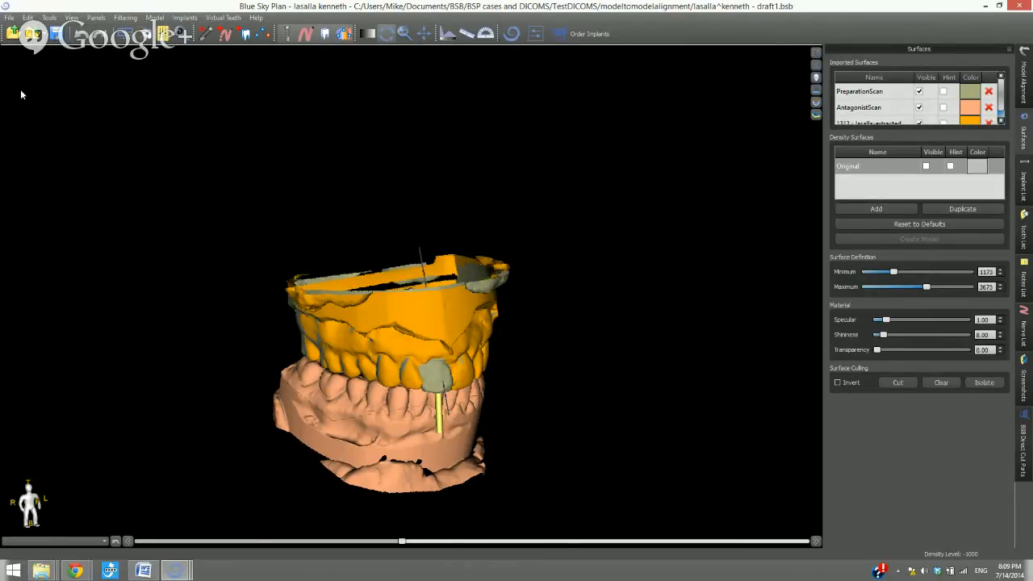
{"action": "left_click", "coordinate": [50, 17]}
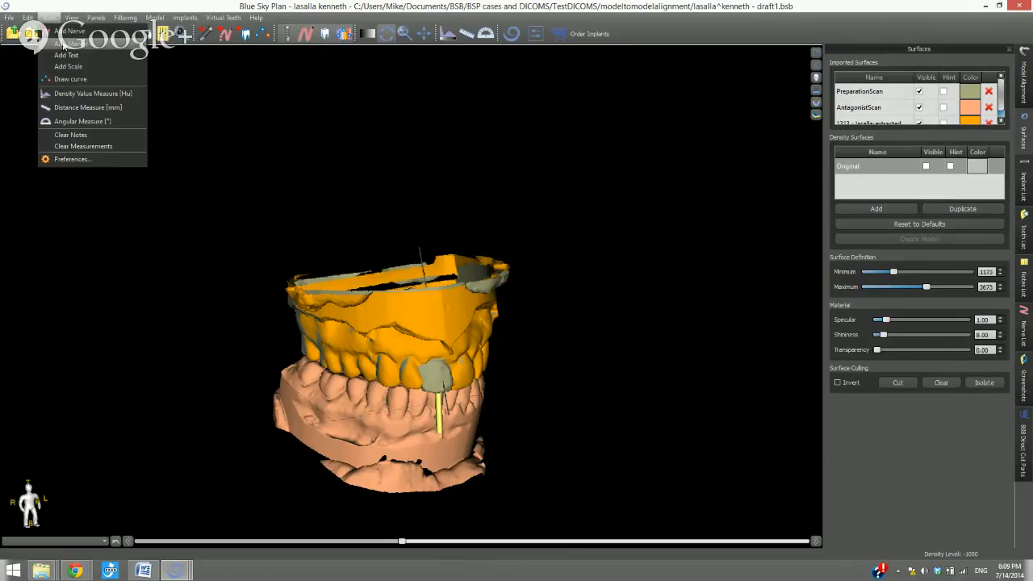
{"action": "left_click", "coordinate": [25, 85]}
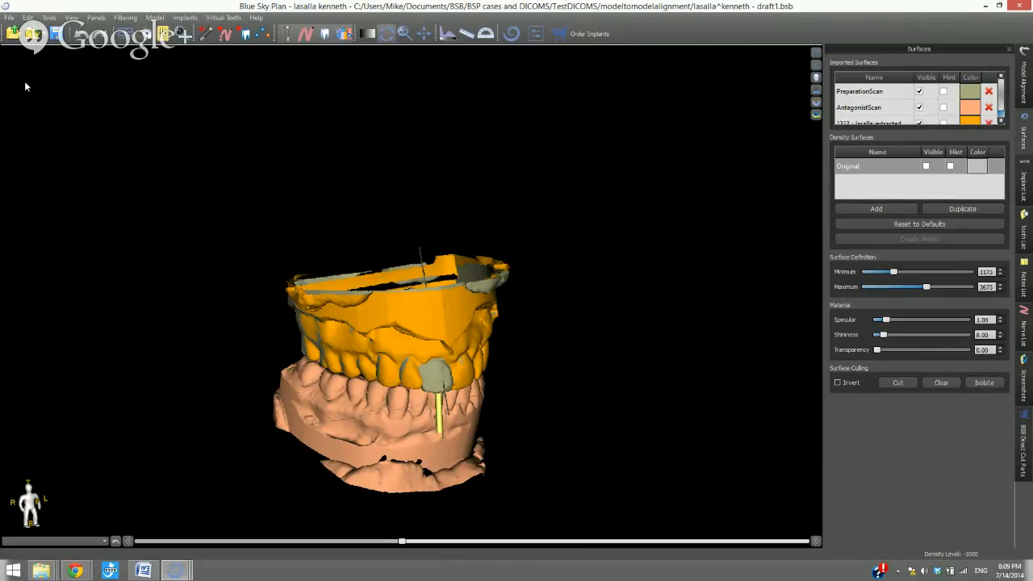